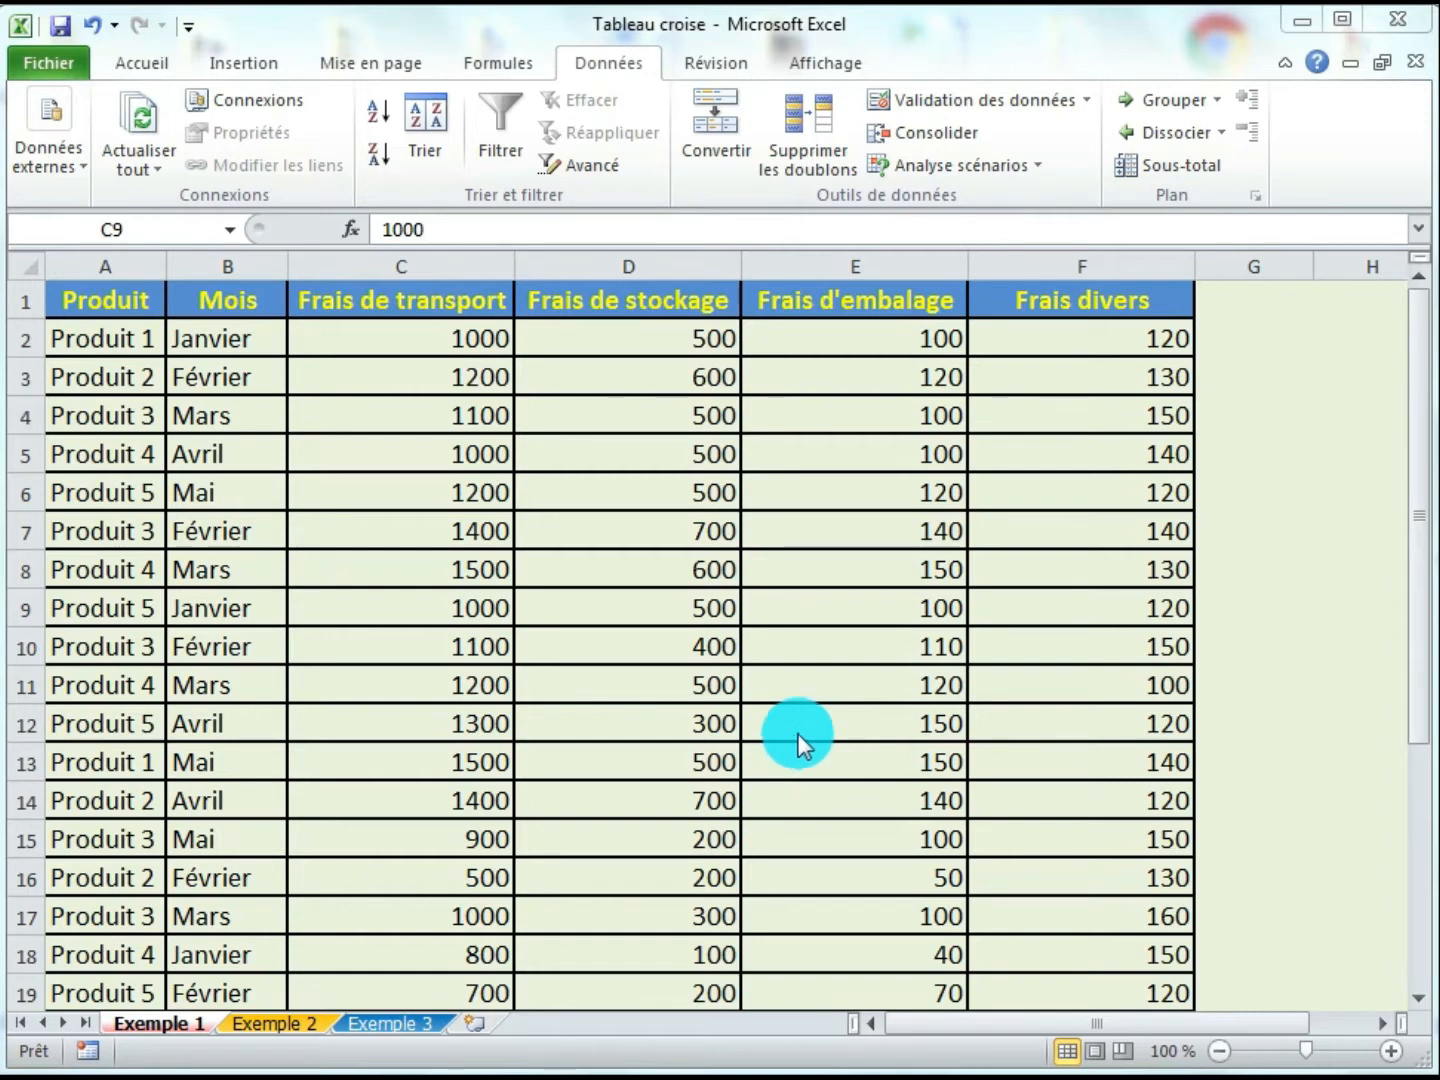
# - Examine the cost columns of the product table by selecting ranges of values in each column
pyautogui.click(585, 601)
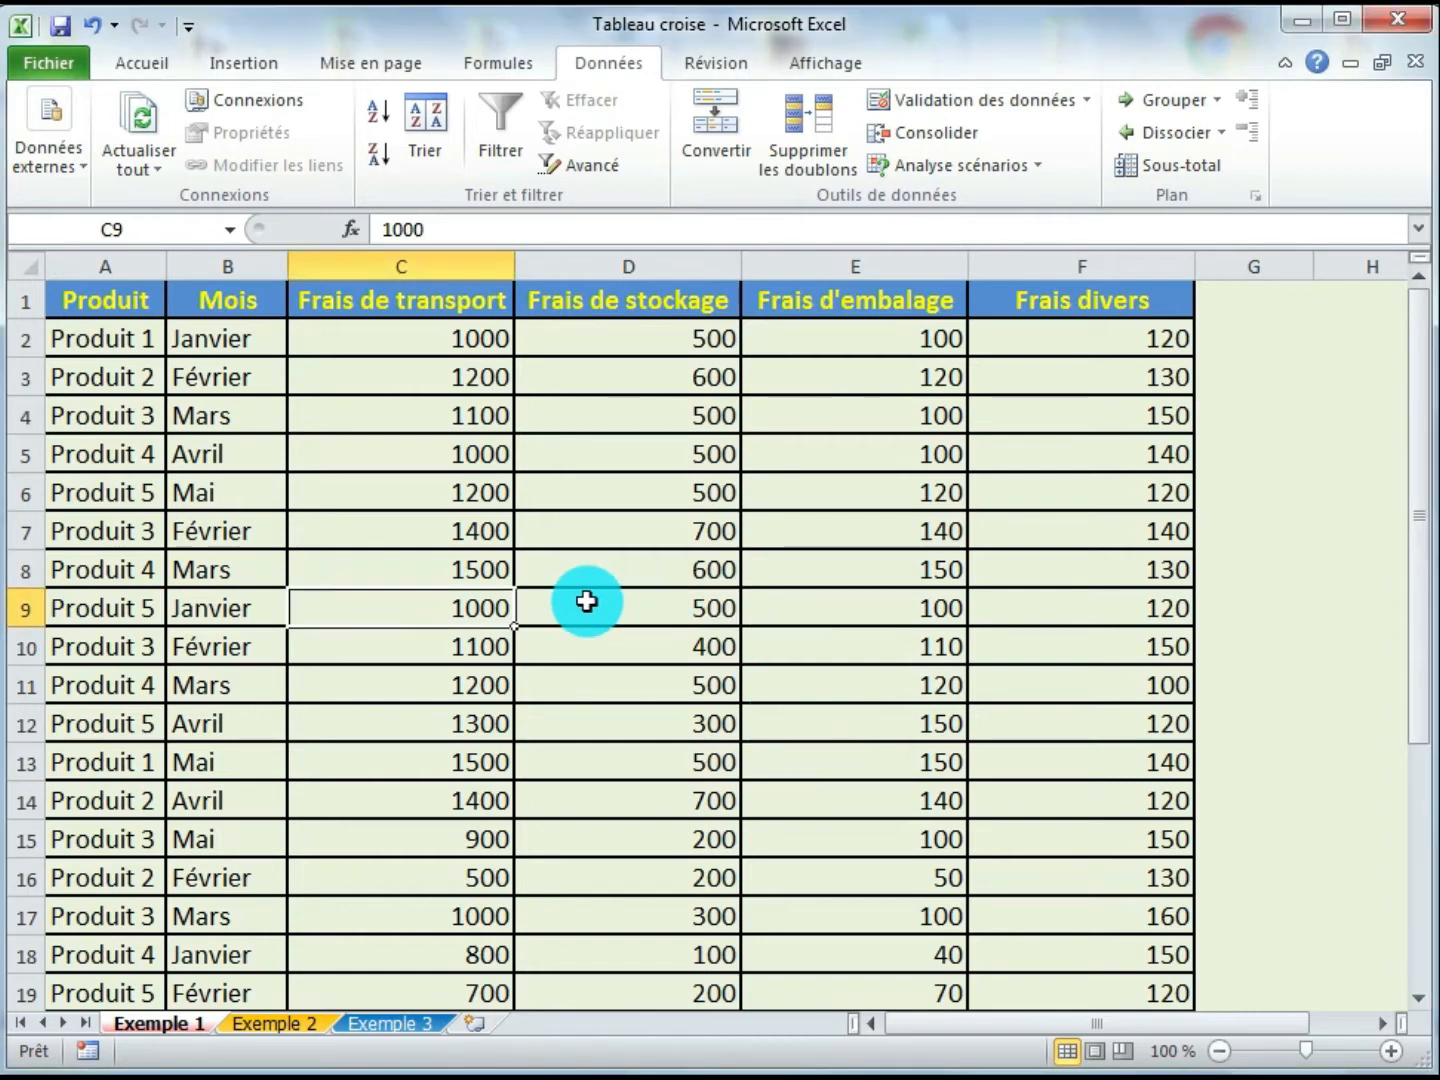
pyautogui.click(587, 601)
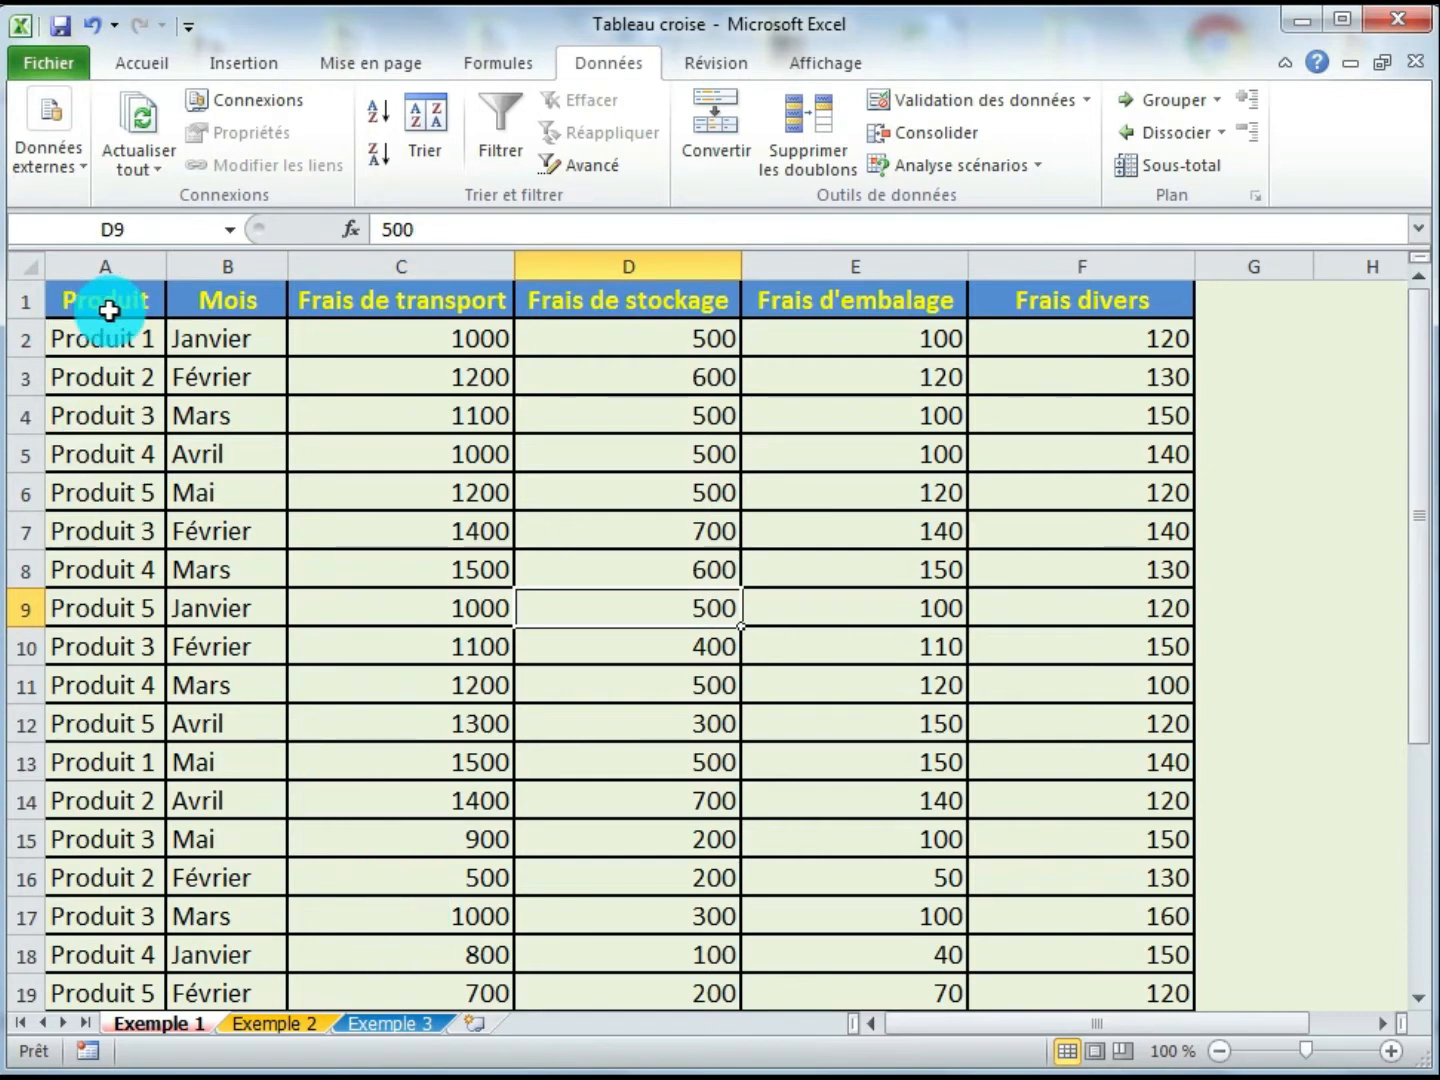
pyautogui.moveTo(107, 330); pyautogui.dragTo(109, 836)
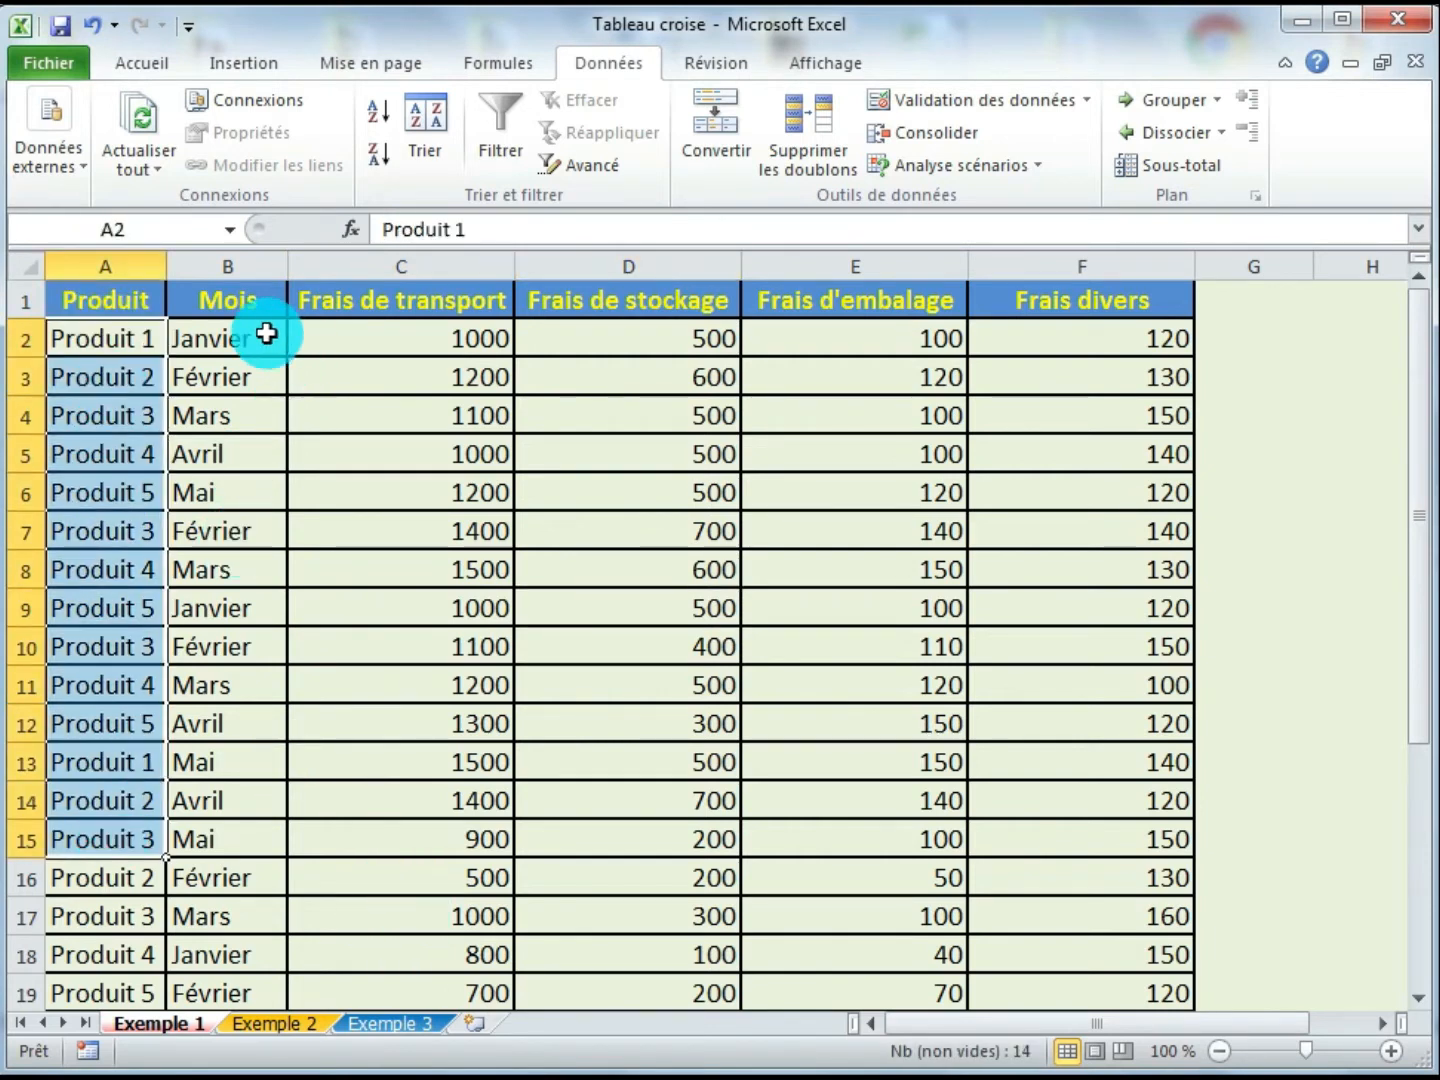
pyautogui.moveTo(265, 334); pyautogui.dragTo(232, 725)
pyautogui.moveTo(436, 390); pyautogui.dragTo(442, 608)
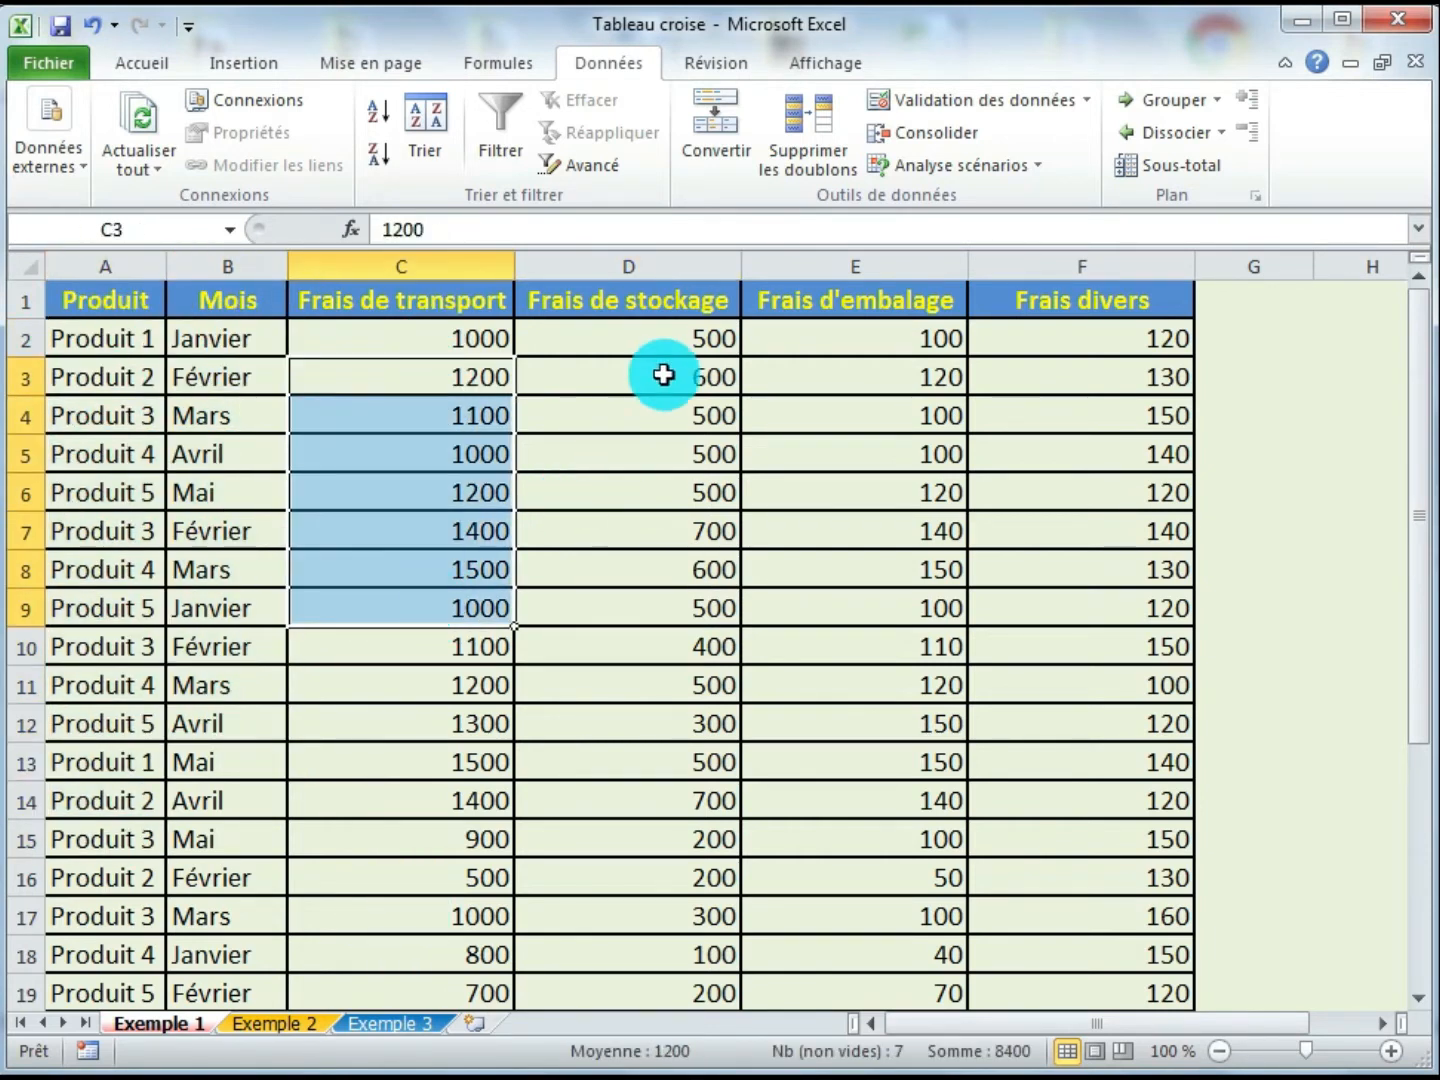
pyautogui.moveTo(664, 374); pyautogui.dragTo(667, 651)
pyautogui.moveTo(850, 393); pyautogui.dragTo(857, 680)
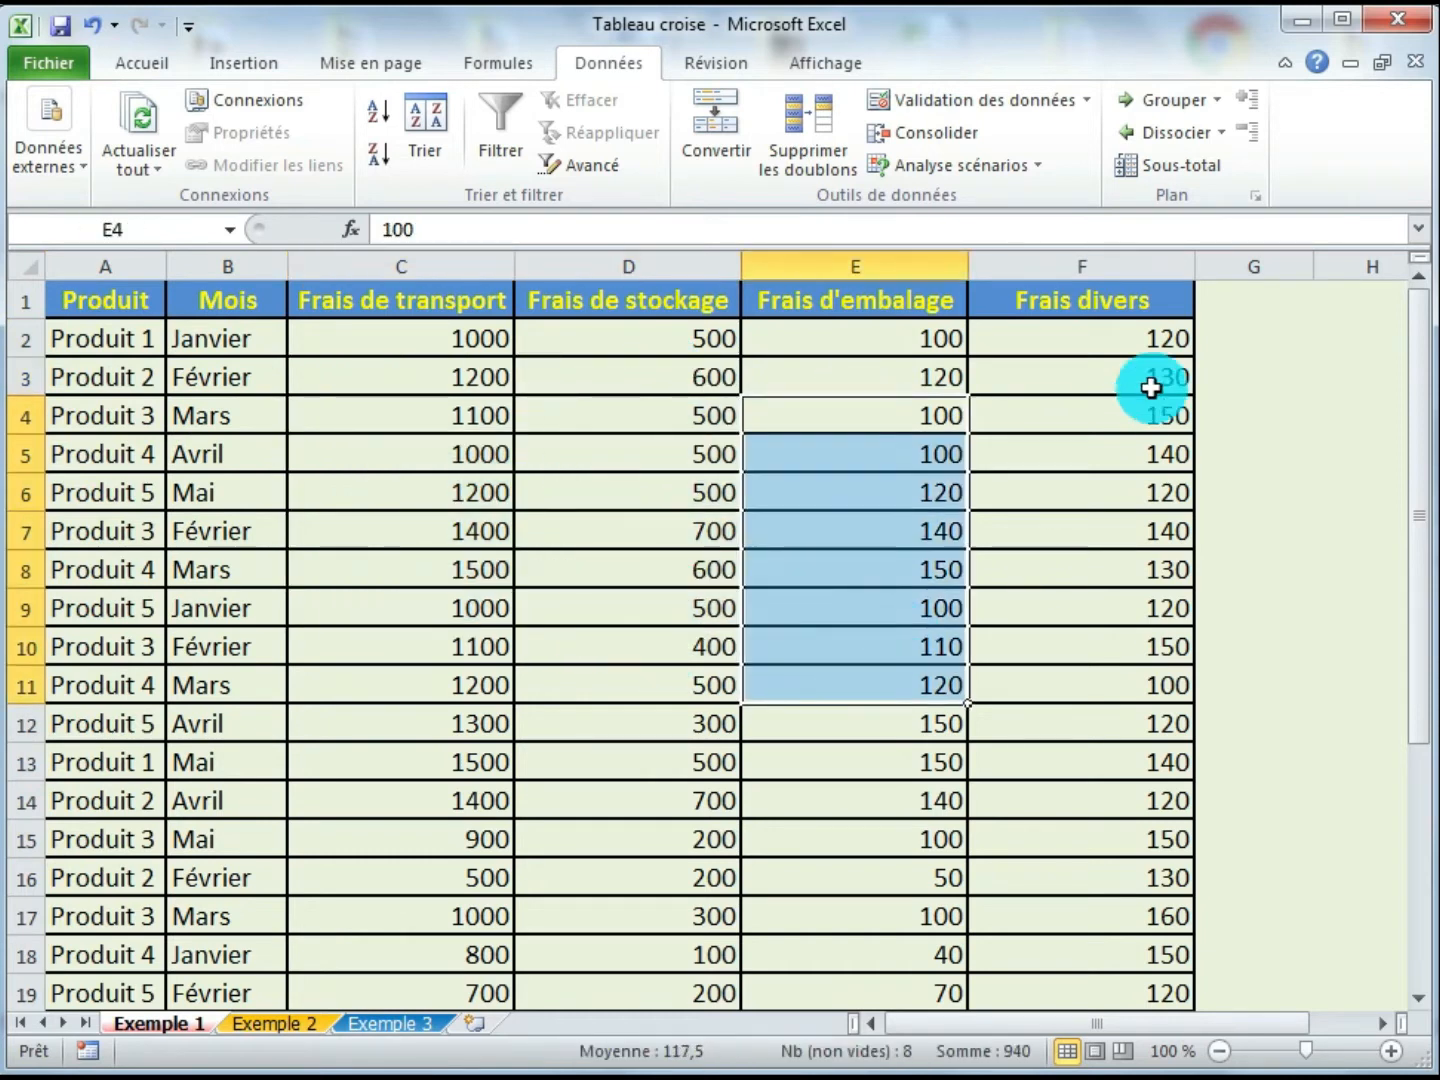
pyautogui.moveTo(1151, 389); pyautogui.dragTo(1115, 646)
pyautogui.click(636, 637)
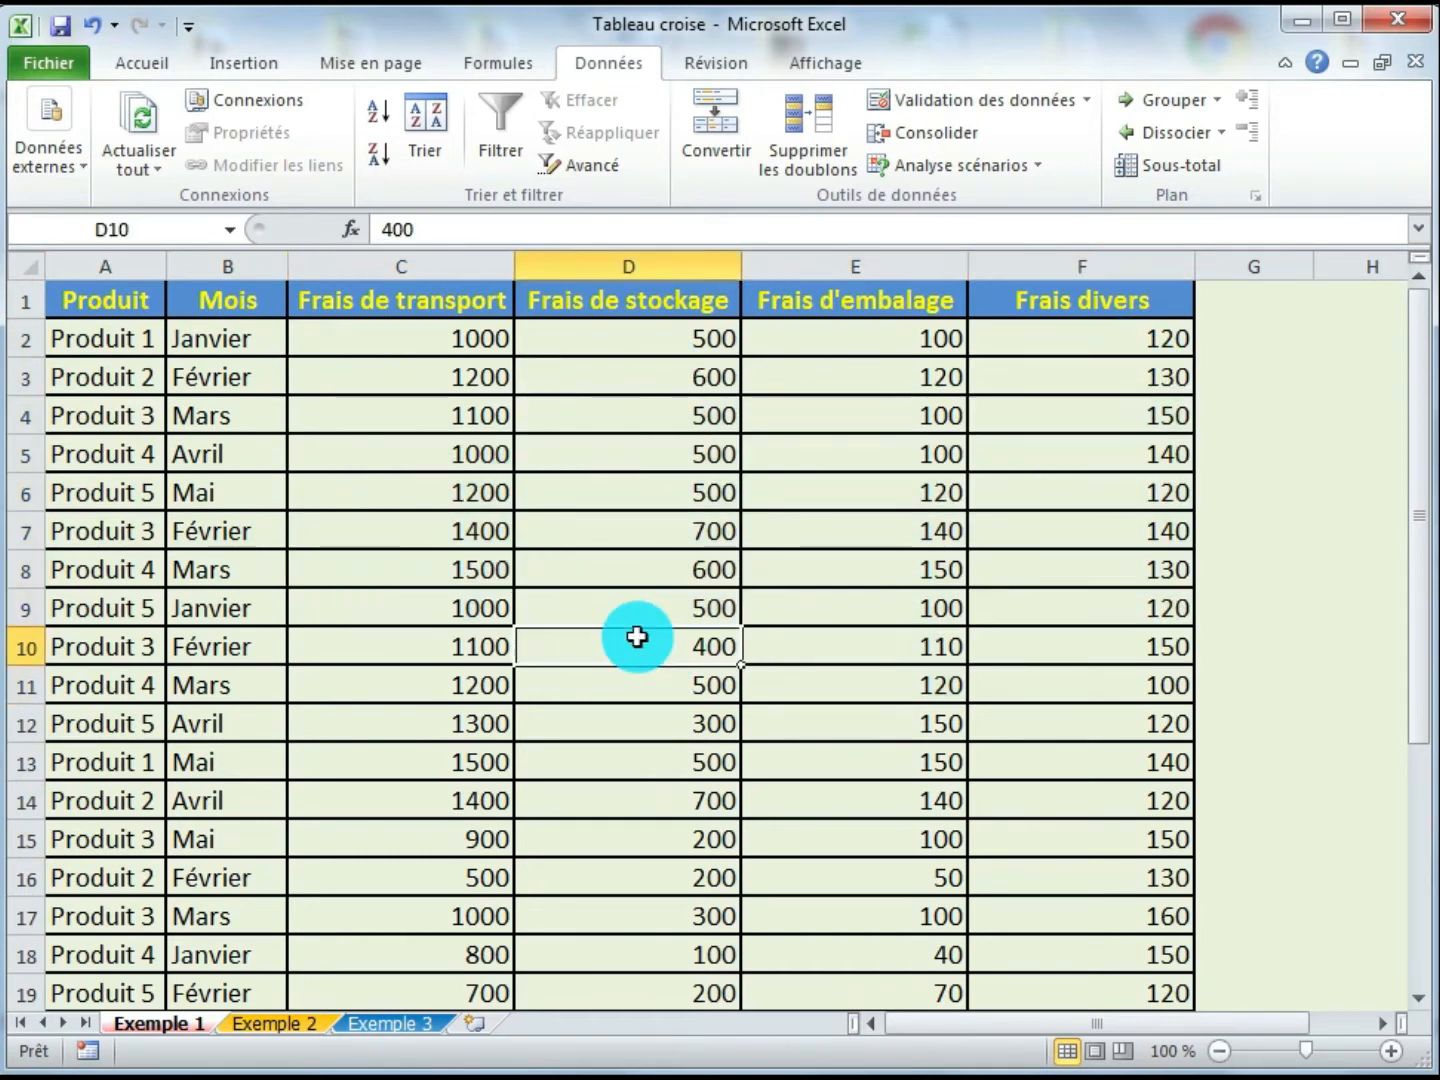
pyautogui.moveTo(445, 320); pyautogui.dragTo(437, 482)
pyautogui.moveTo(633, 334); pyautogui.dragTo(636, 476)
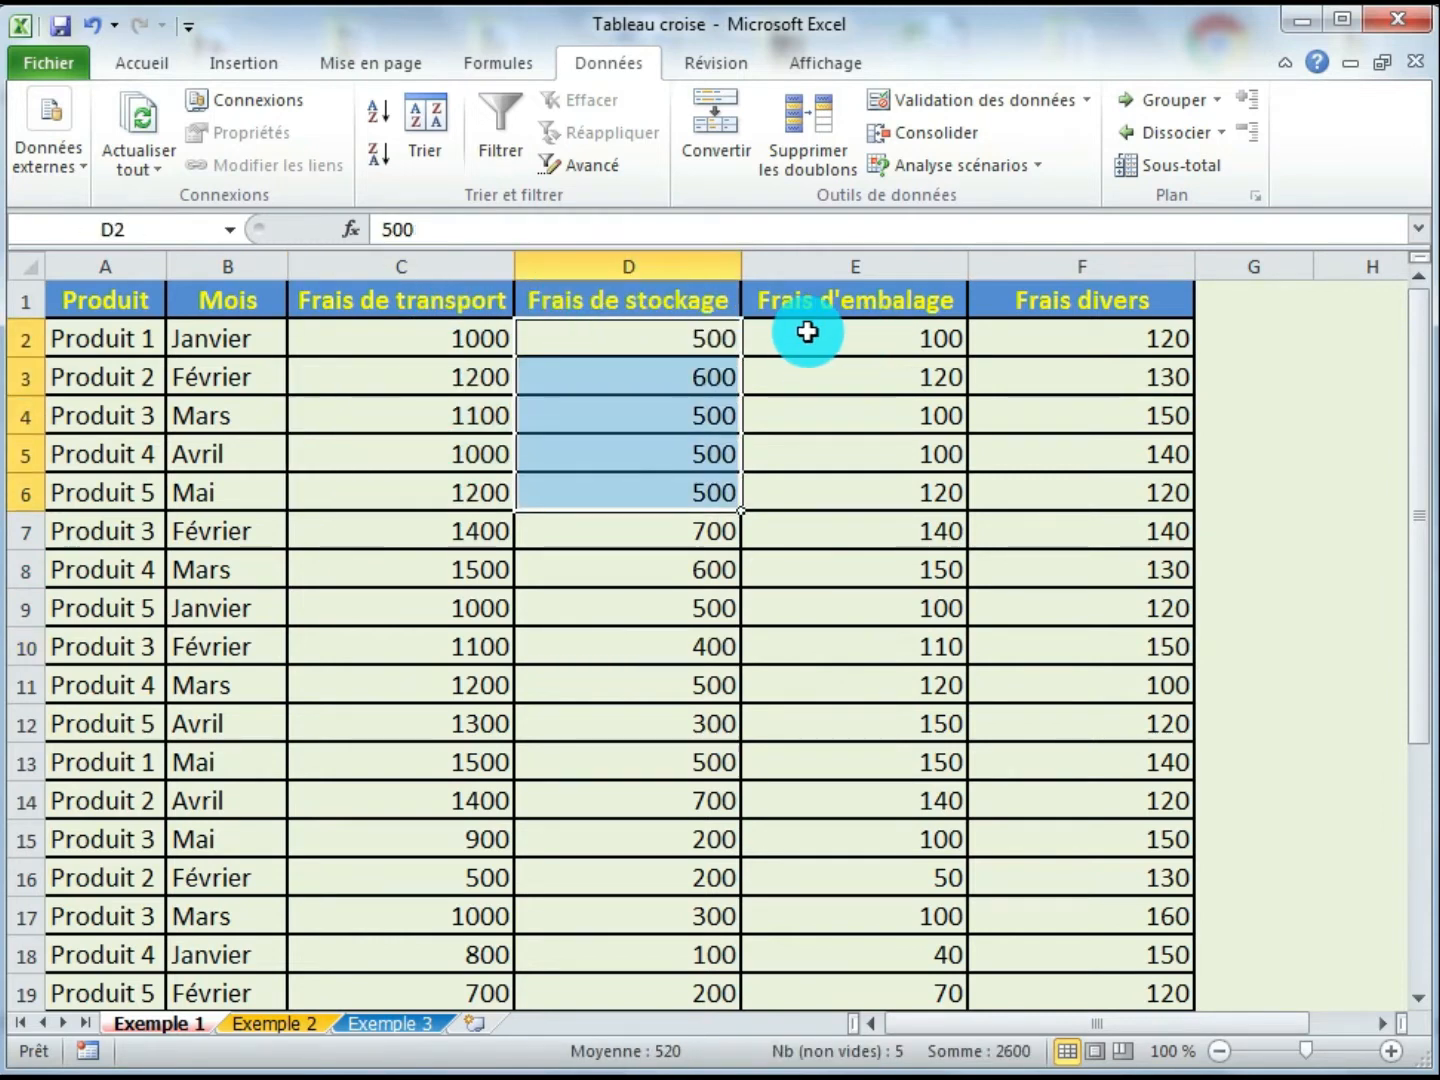
pyautogui.moveTo(806, 333); pyautogui.dragTo(807, 455)
pyautogui.moveTo(1078, 341); pyautogui.dragTo(1080, 505)
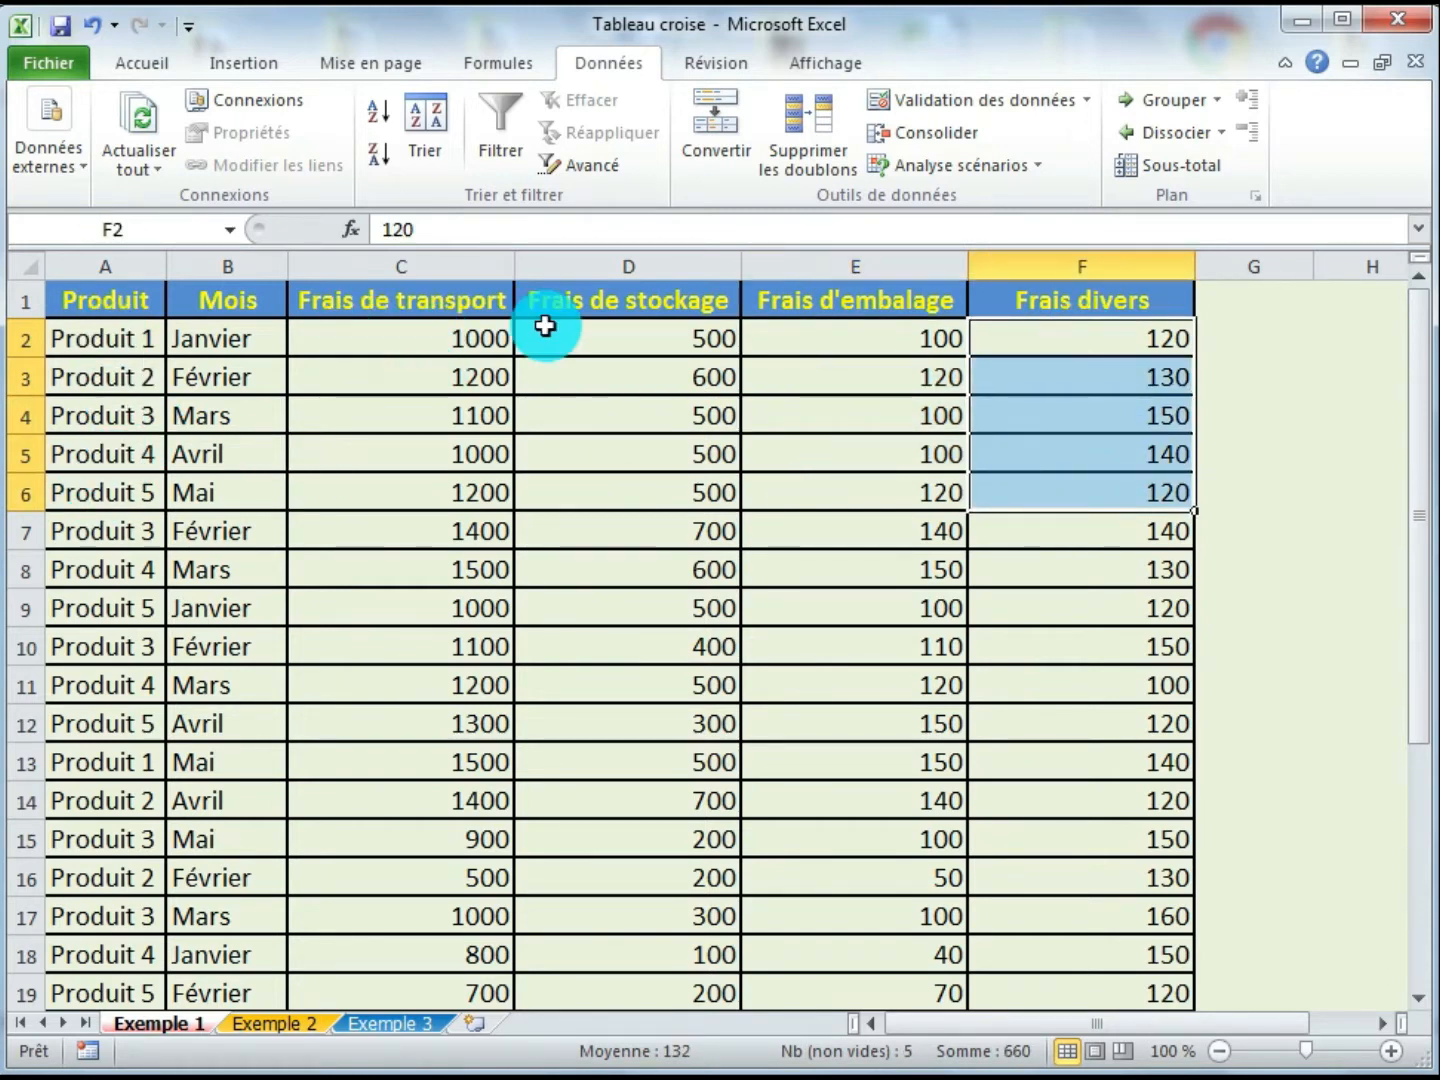
# - Review the product names down the whole table, scrolling to its last row and back
pyautogui.click(638, 340)
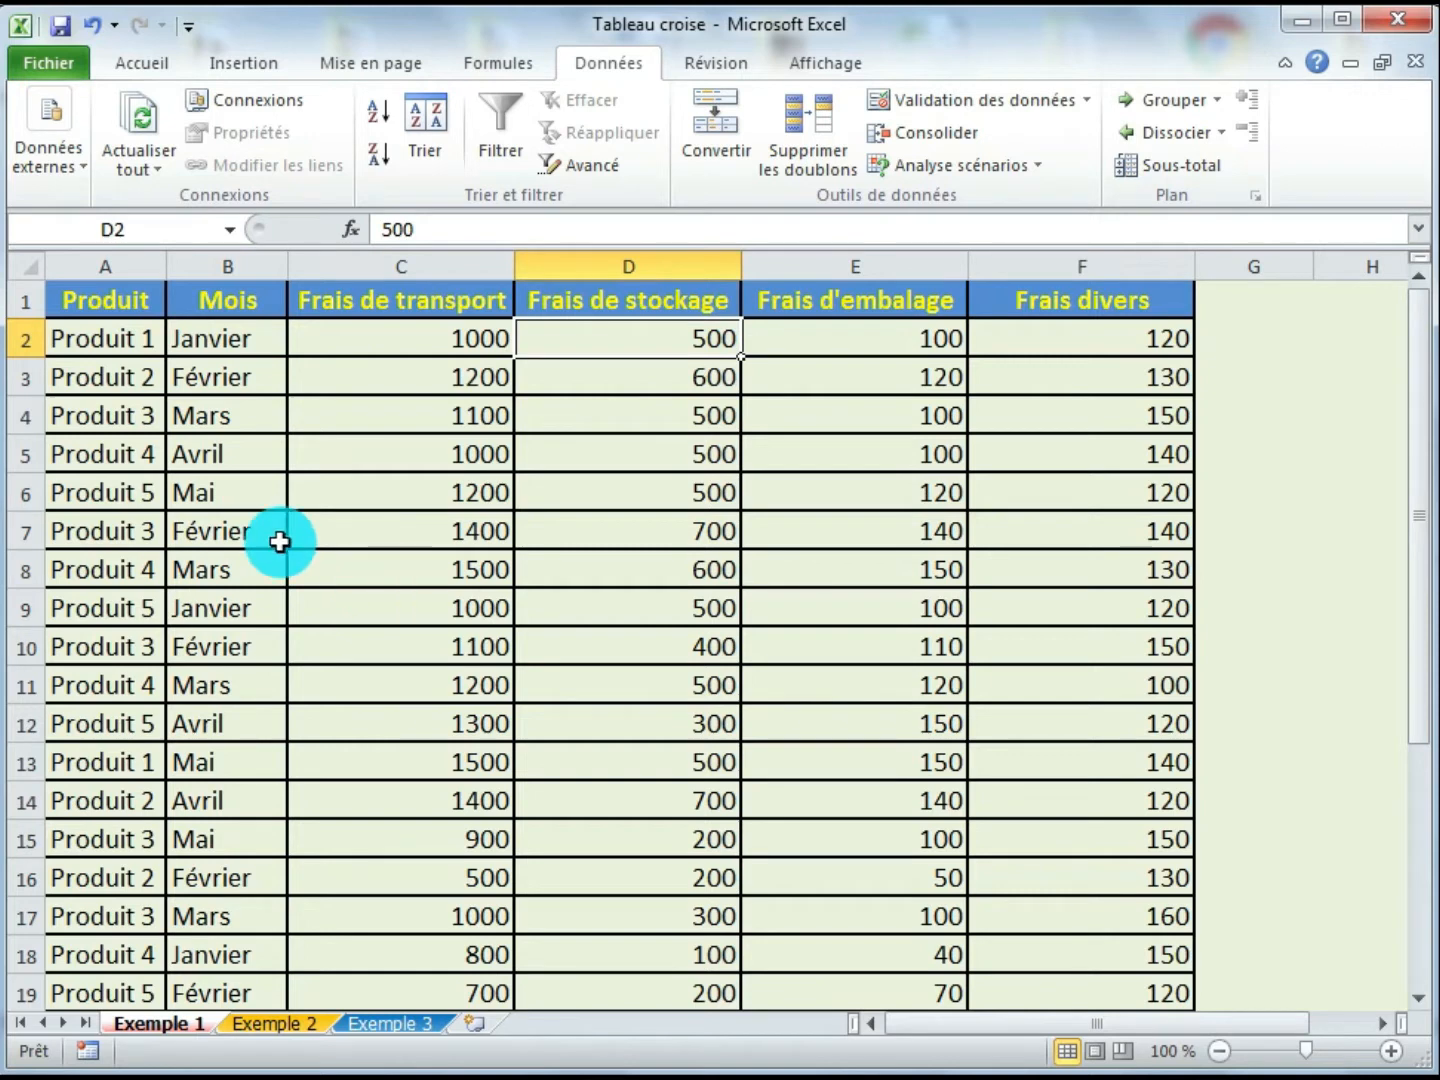
pyautogui.click(144, 343)
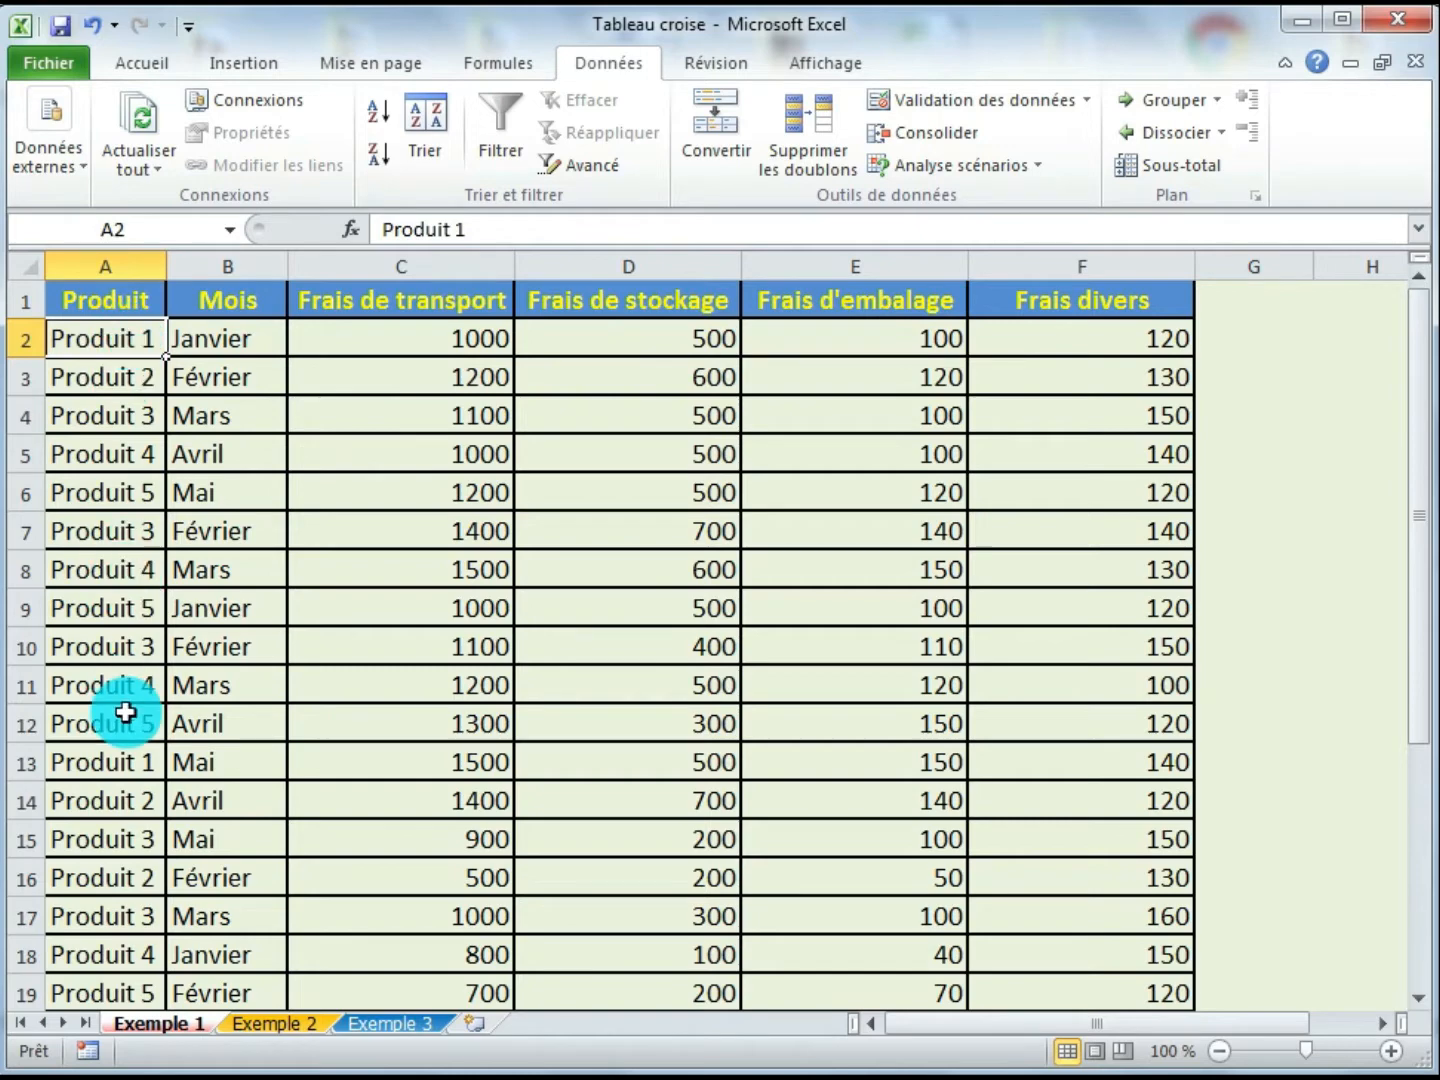
pyautogui.click(121, 763)
pyautogui.scroll(-4, 125, 811)
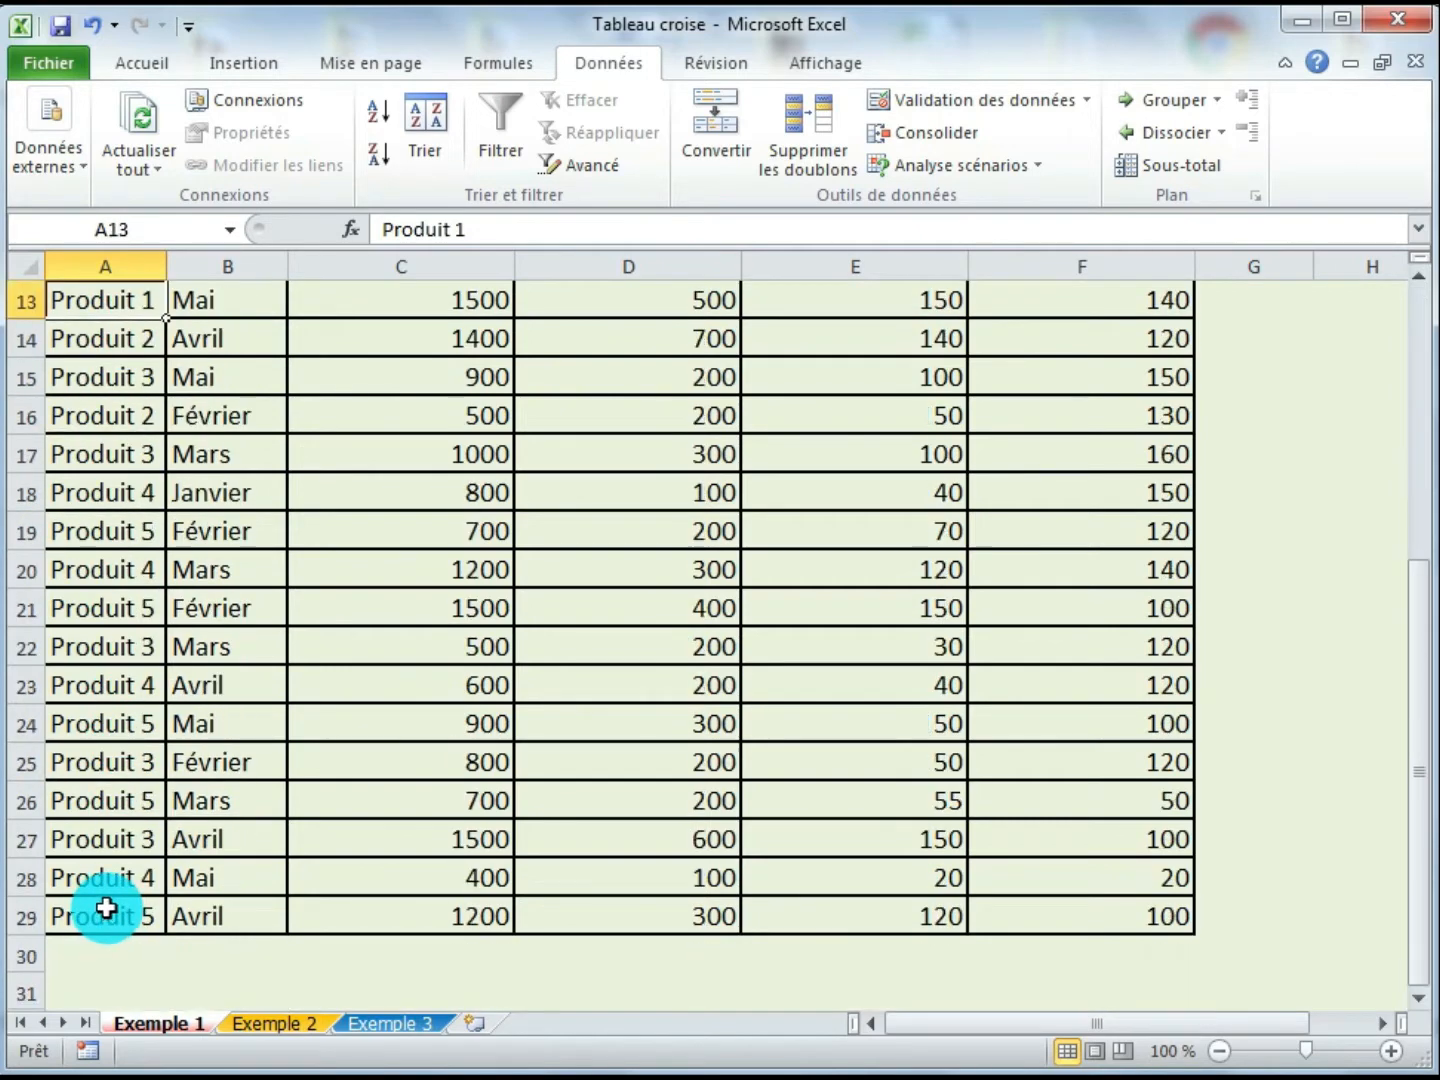
pyautogui.scroll(4, 104, 906)
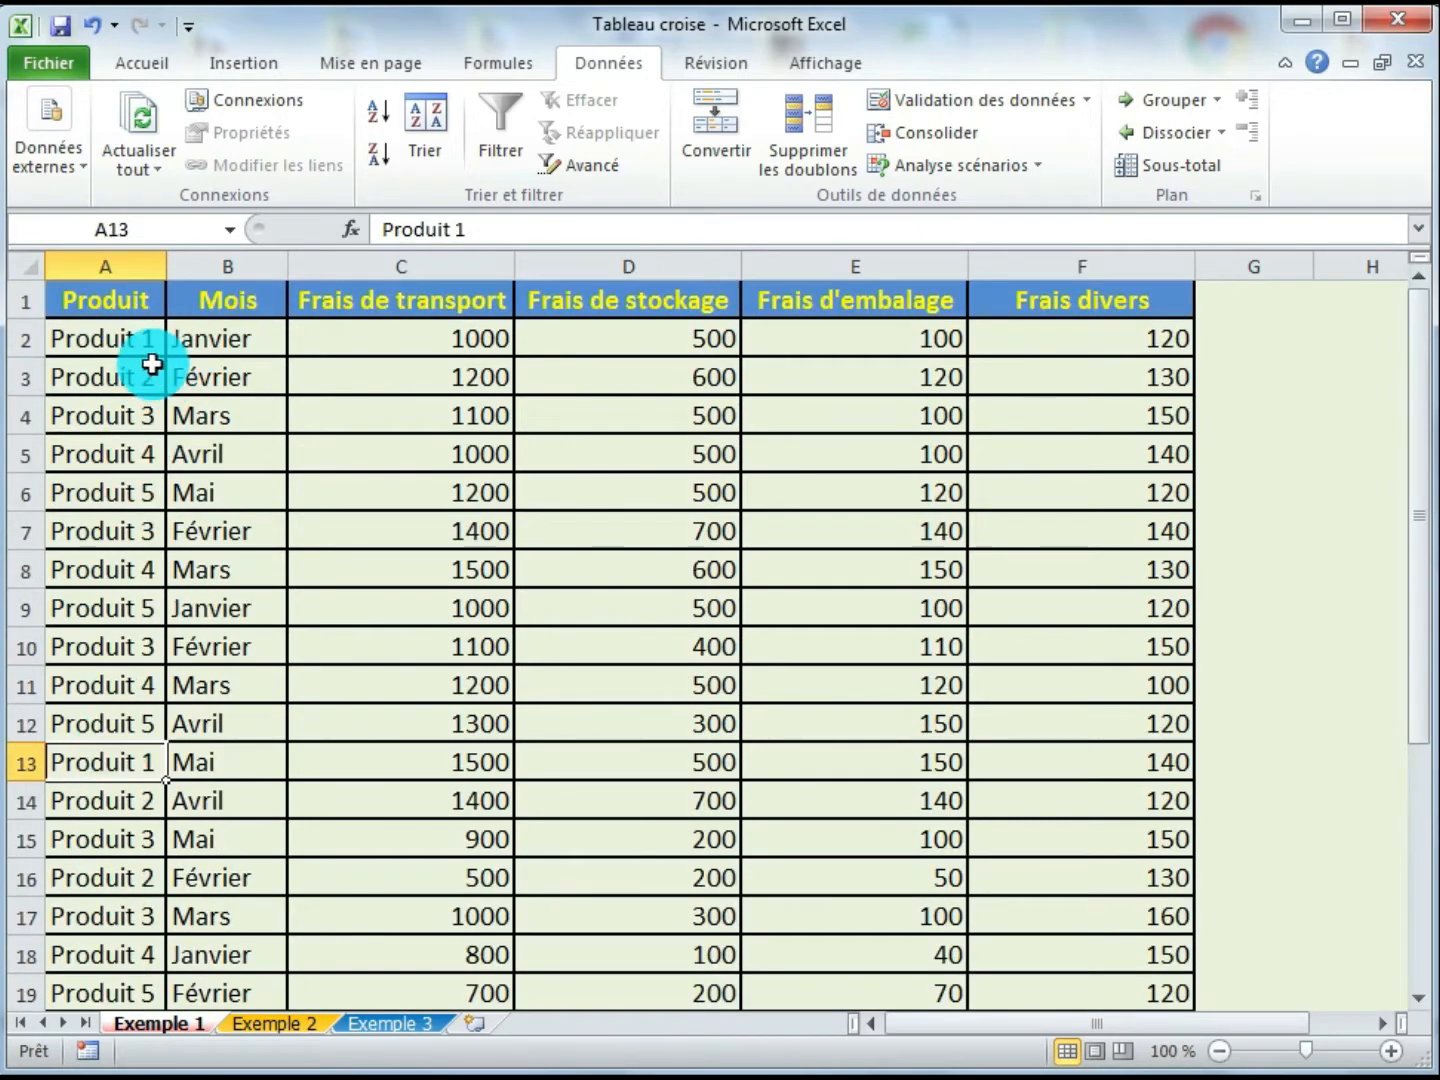
# - Sort the table by Produit in A to Z order
pyautogui.click(337, 495)
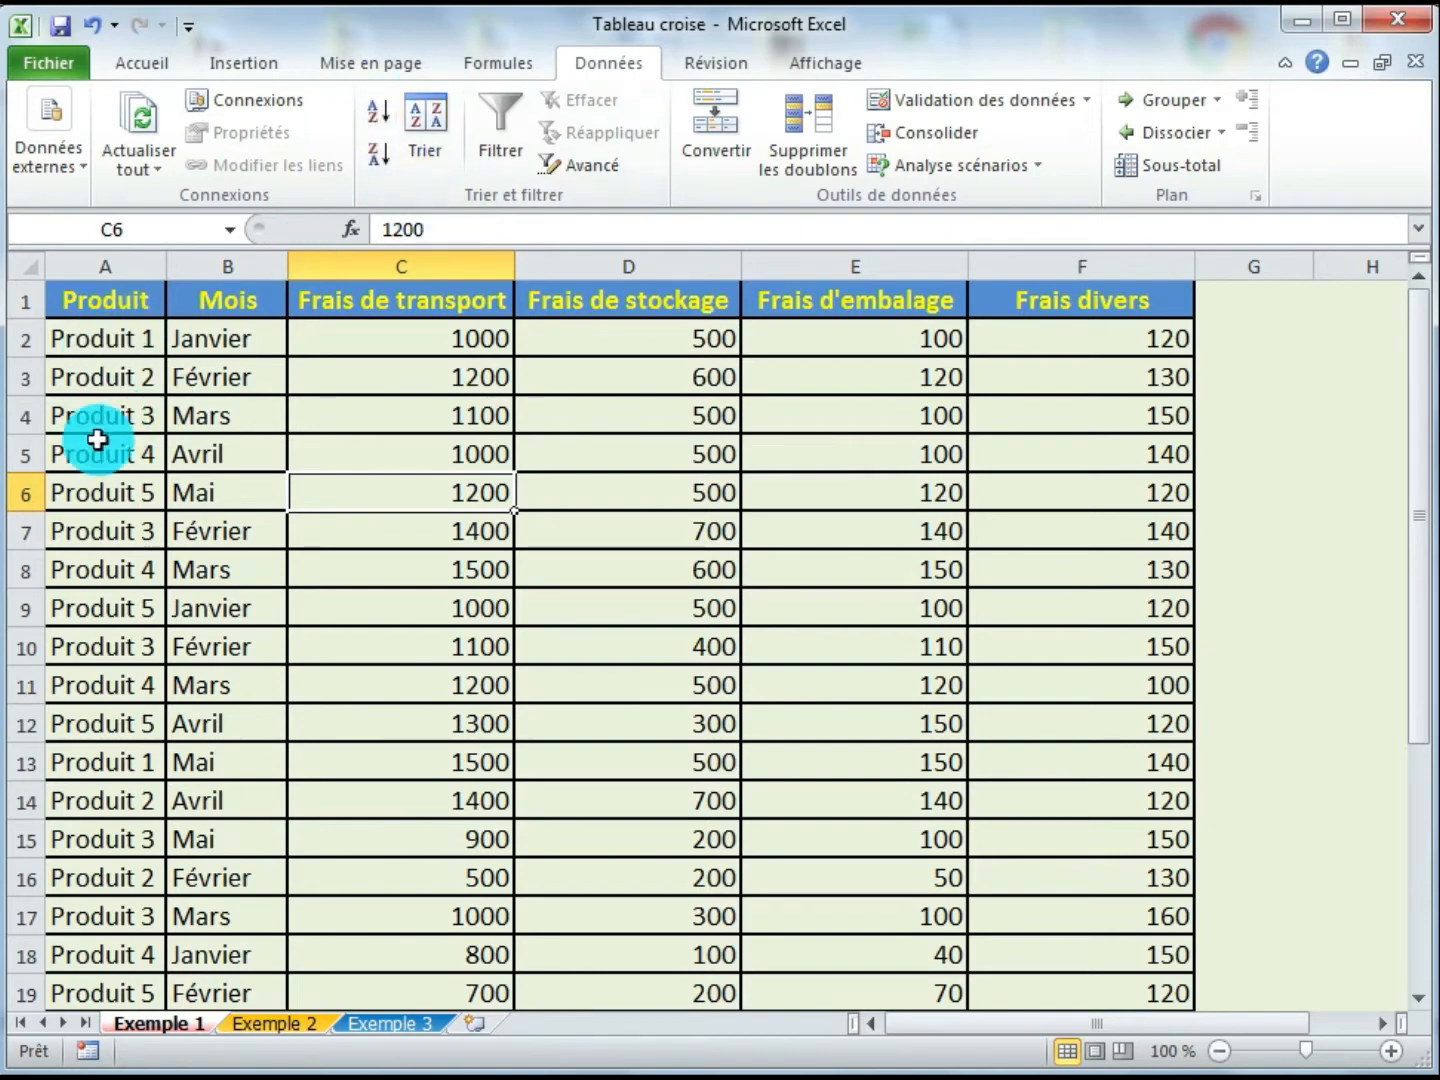
pyautogui.click(443, 159)
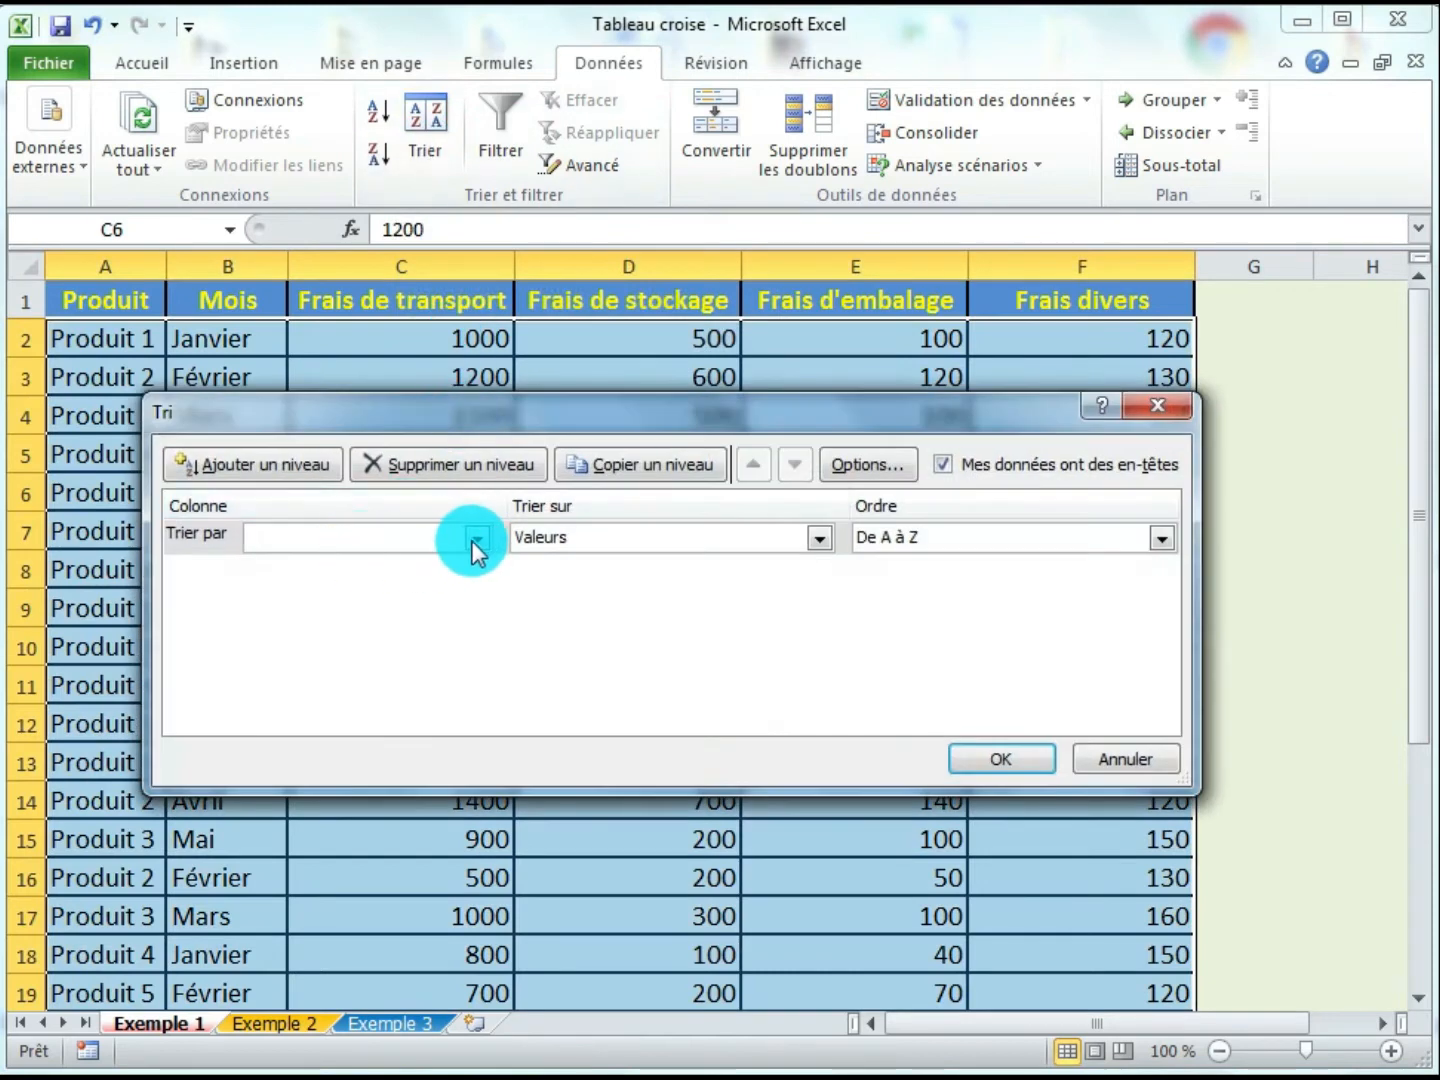
pyautogui.click(475, 538)
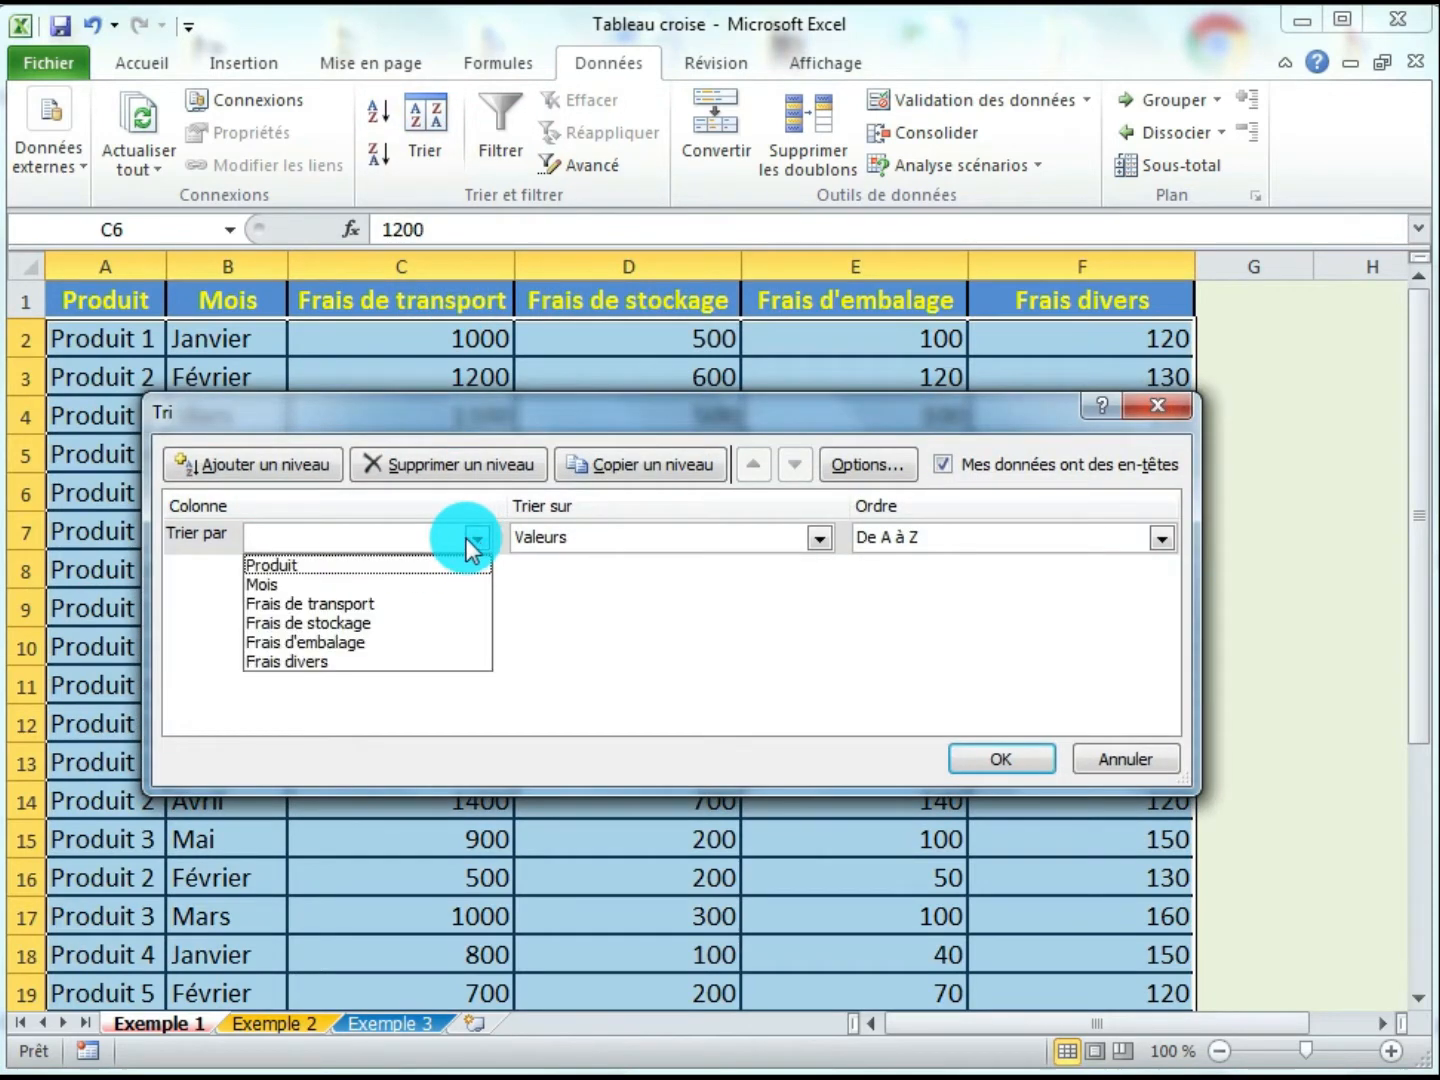
pyautogui.click(391, 565)
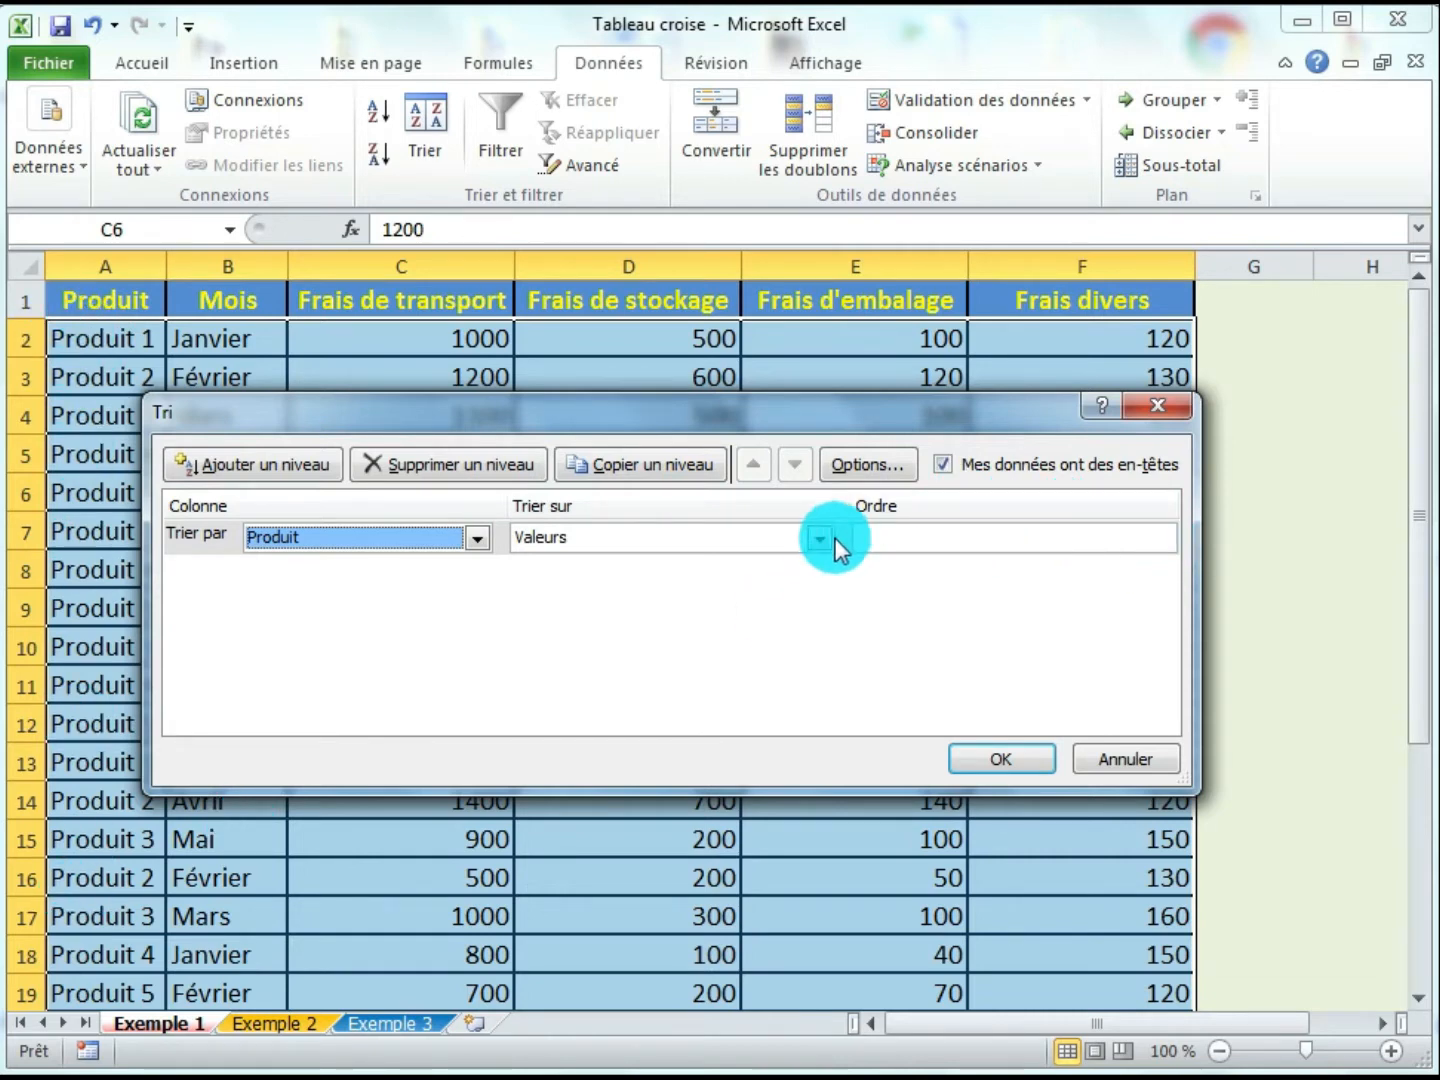
pyautogui.click(980, 758)
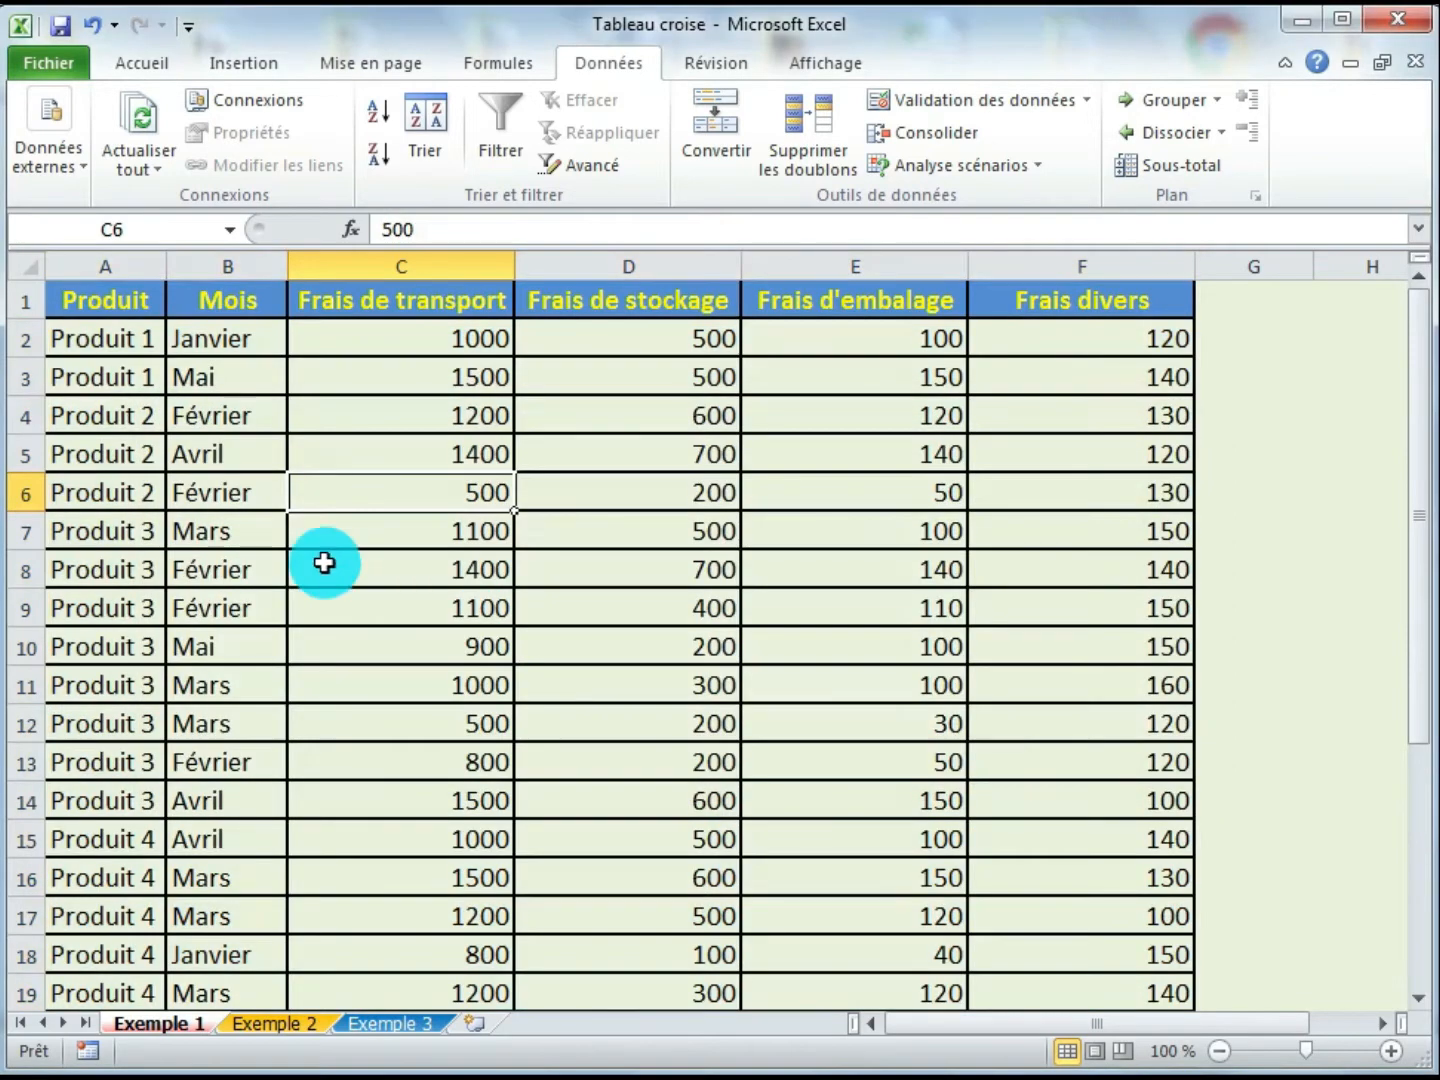
# - Inspect the sorted rows, selecting the cells of the first product's entries to compare their costs
pyautogui.click(140, 344)
pyautogui.click(141, 388)
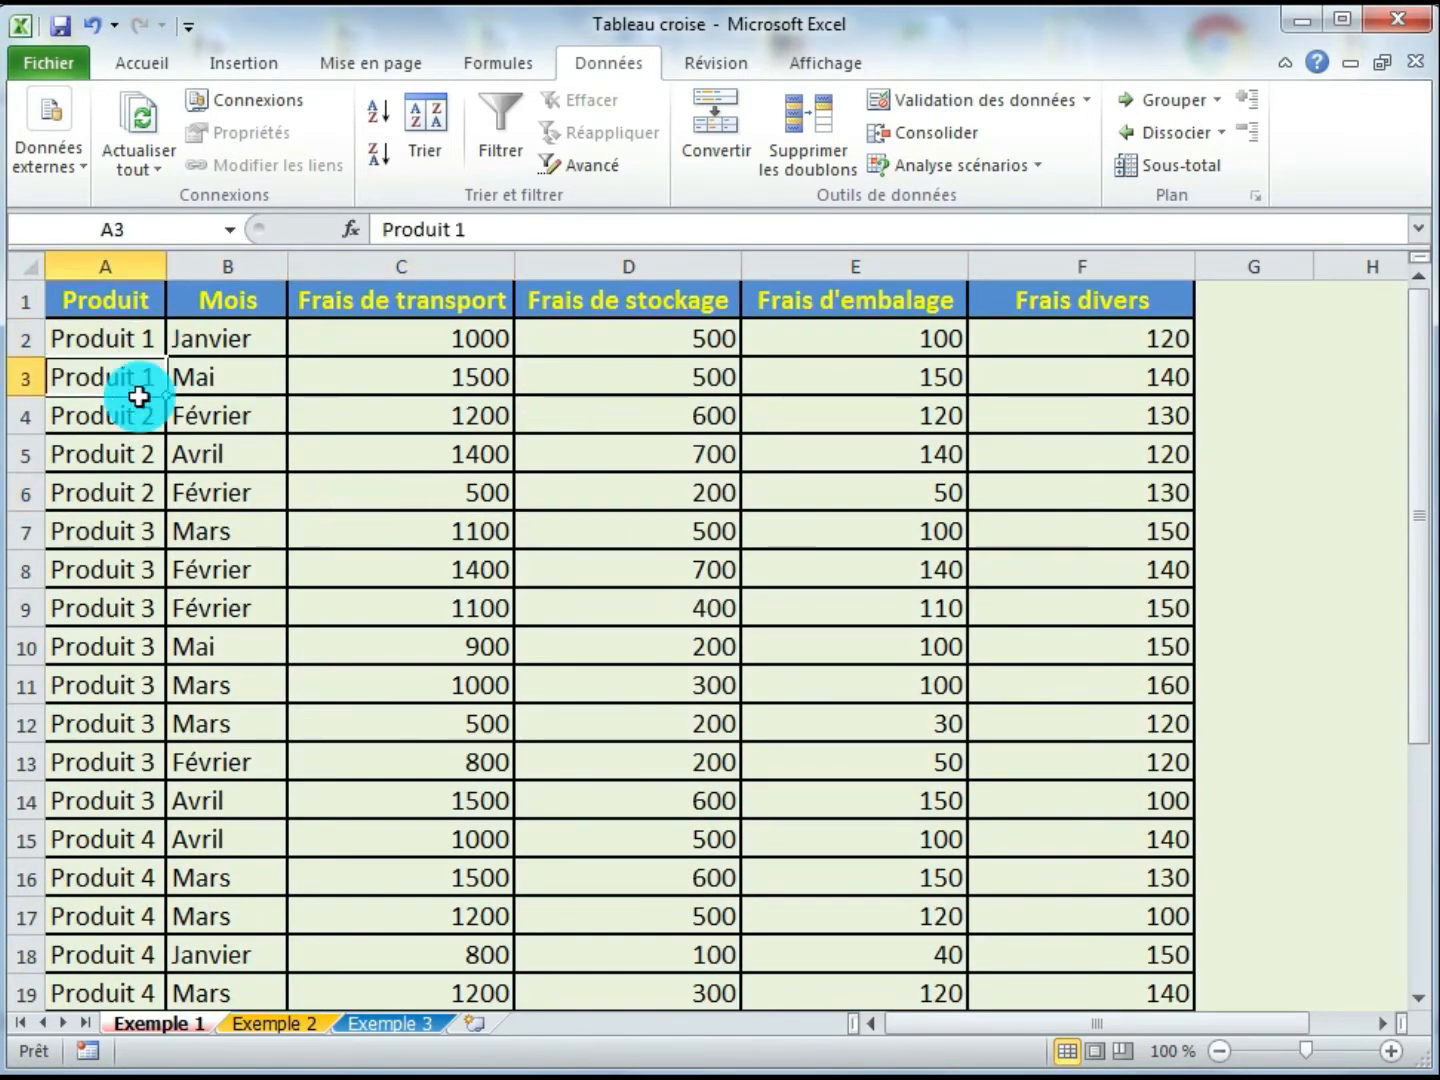
pyautogui.moveTo(130, 414); pyautogui.dragTo(115, 986)
pyautogui.click(436, 579)
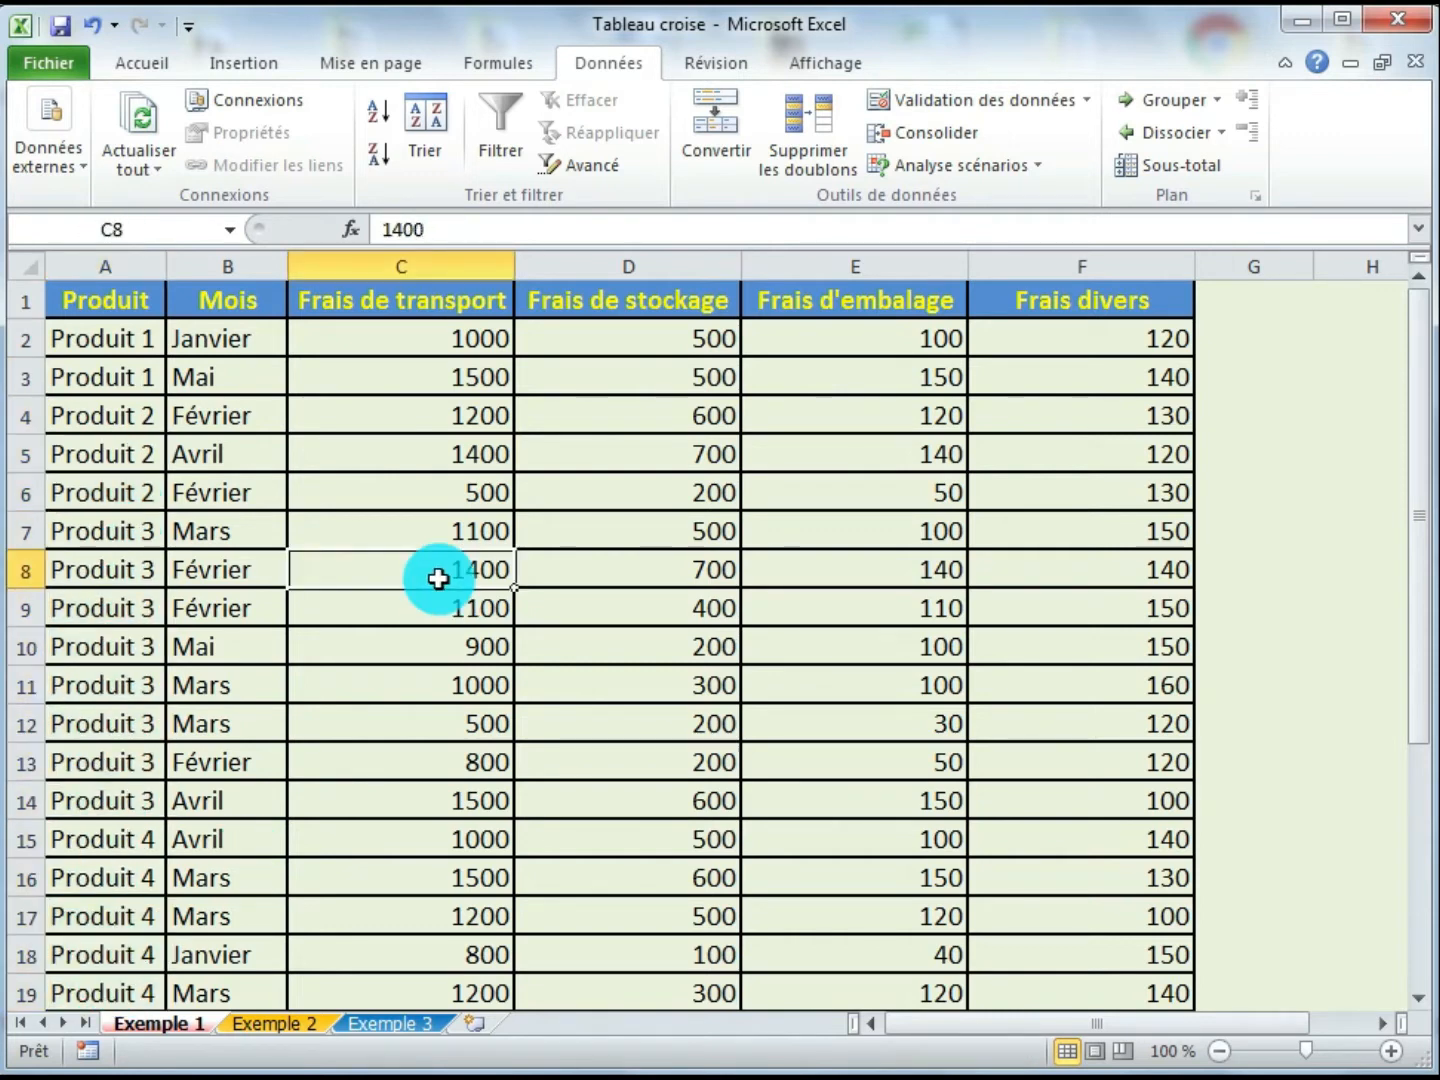
pyautogui.click(105, 338)
pyautogui.click(119, 378)
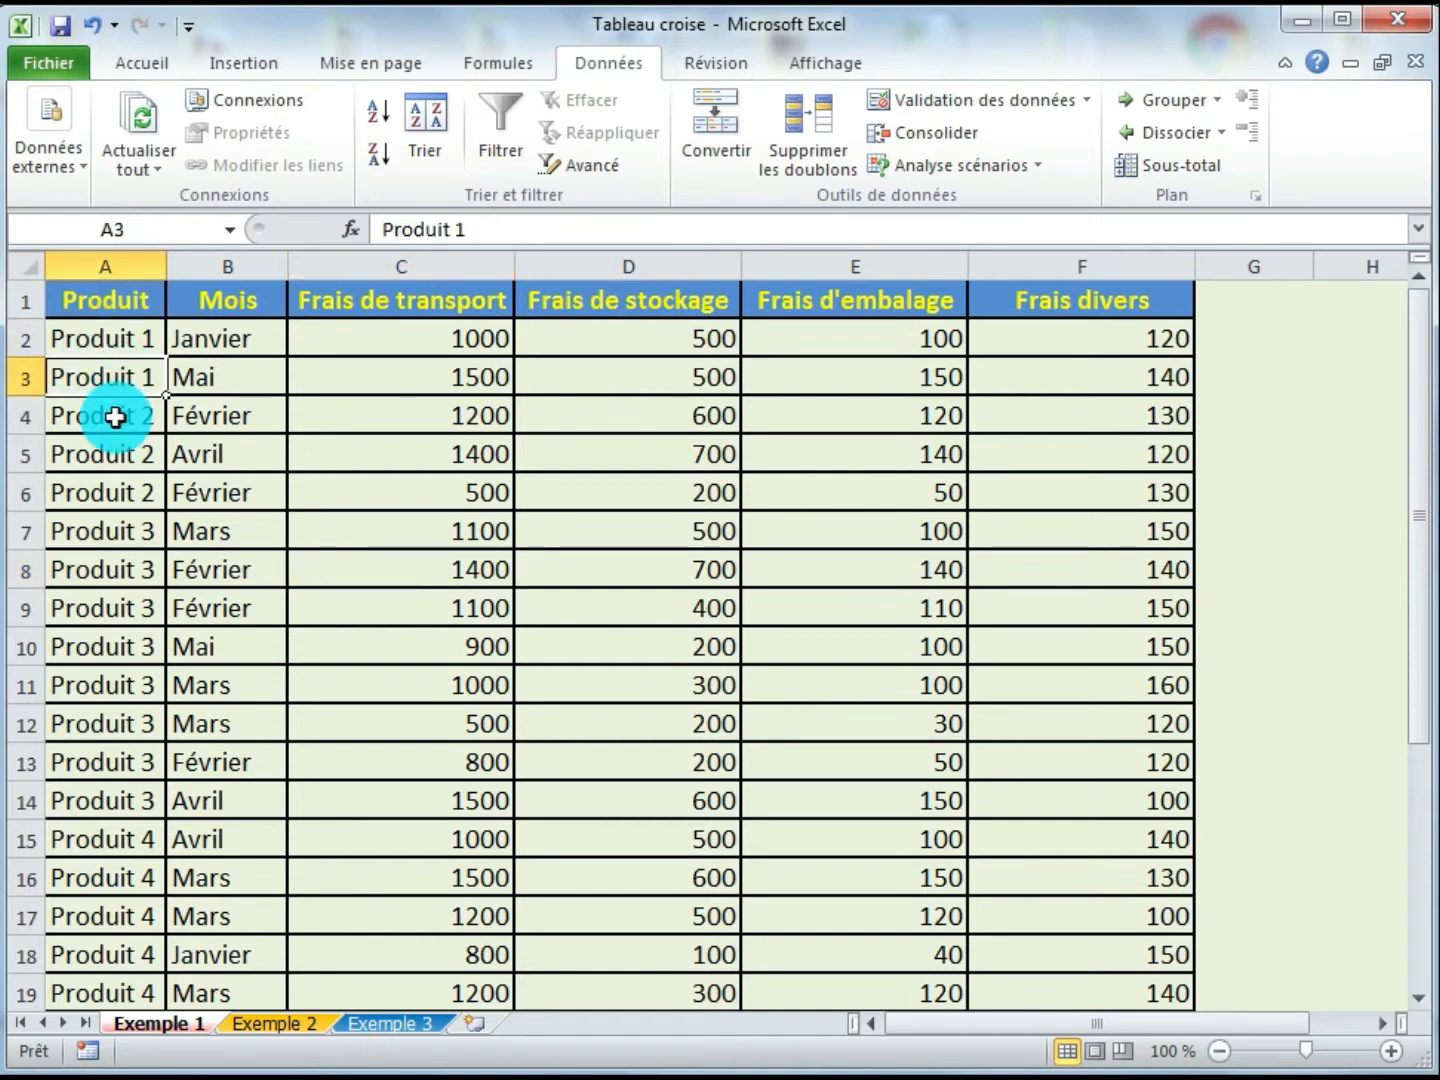
pyautogui.click(119, 415)
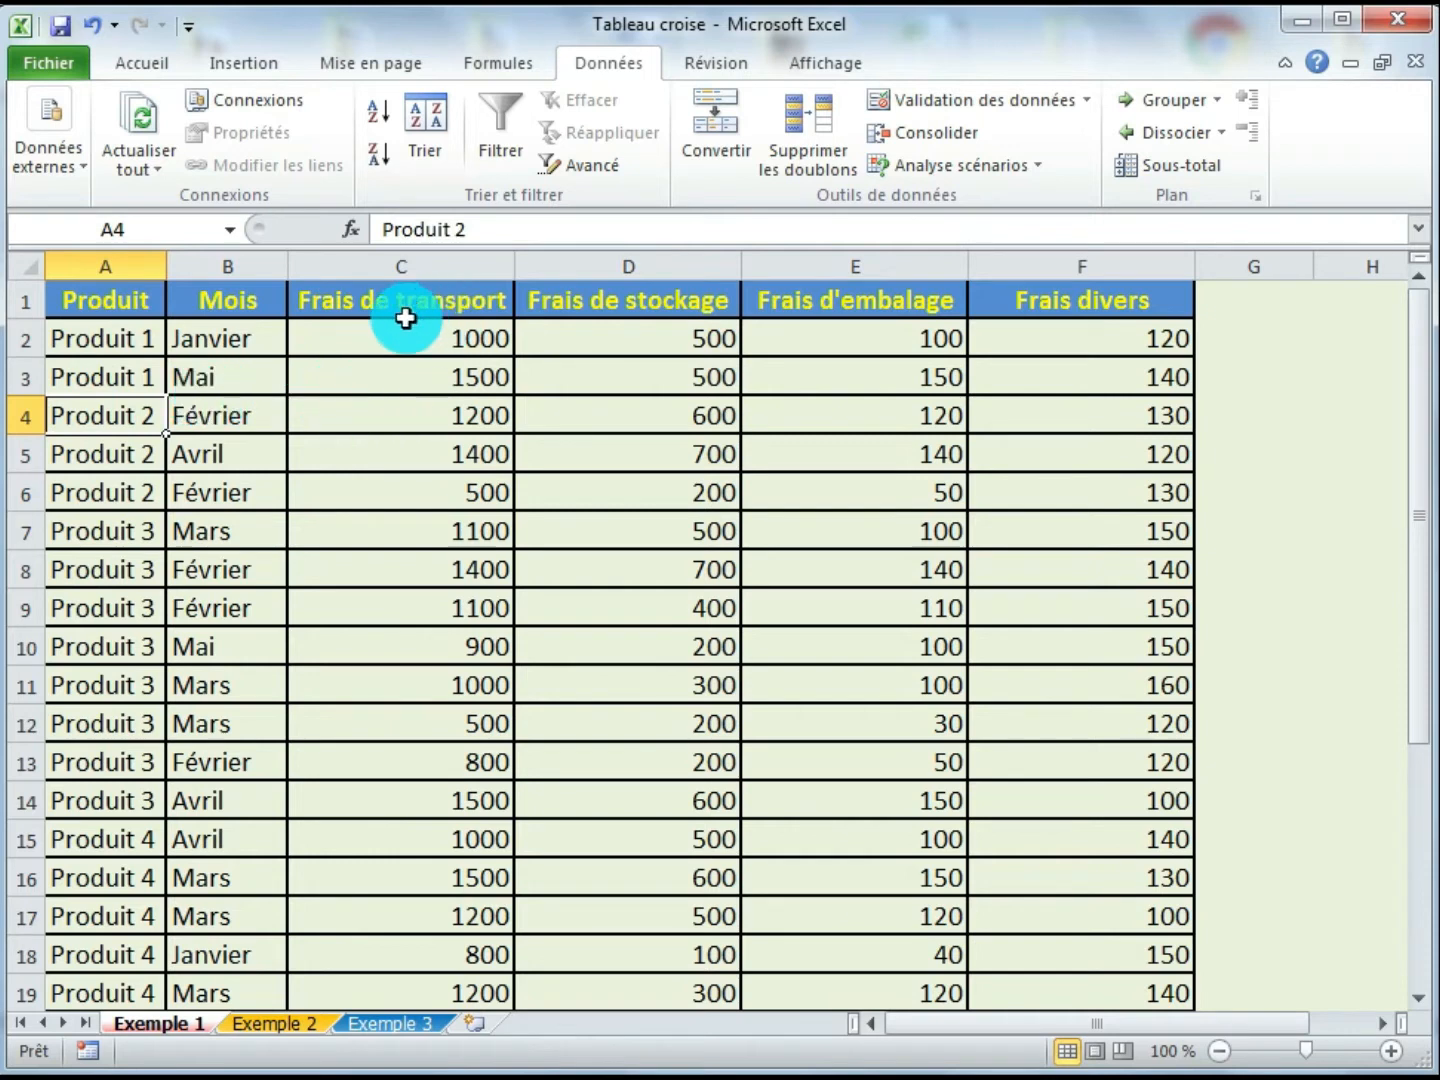
pyautogui.moveTo(404, 336); pyautogui.dragTo(405, 372)
pyautogui.moveTo(611, 333); pyautogui.dragTo(617, 372)
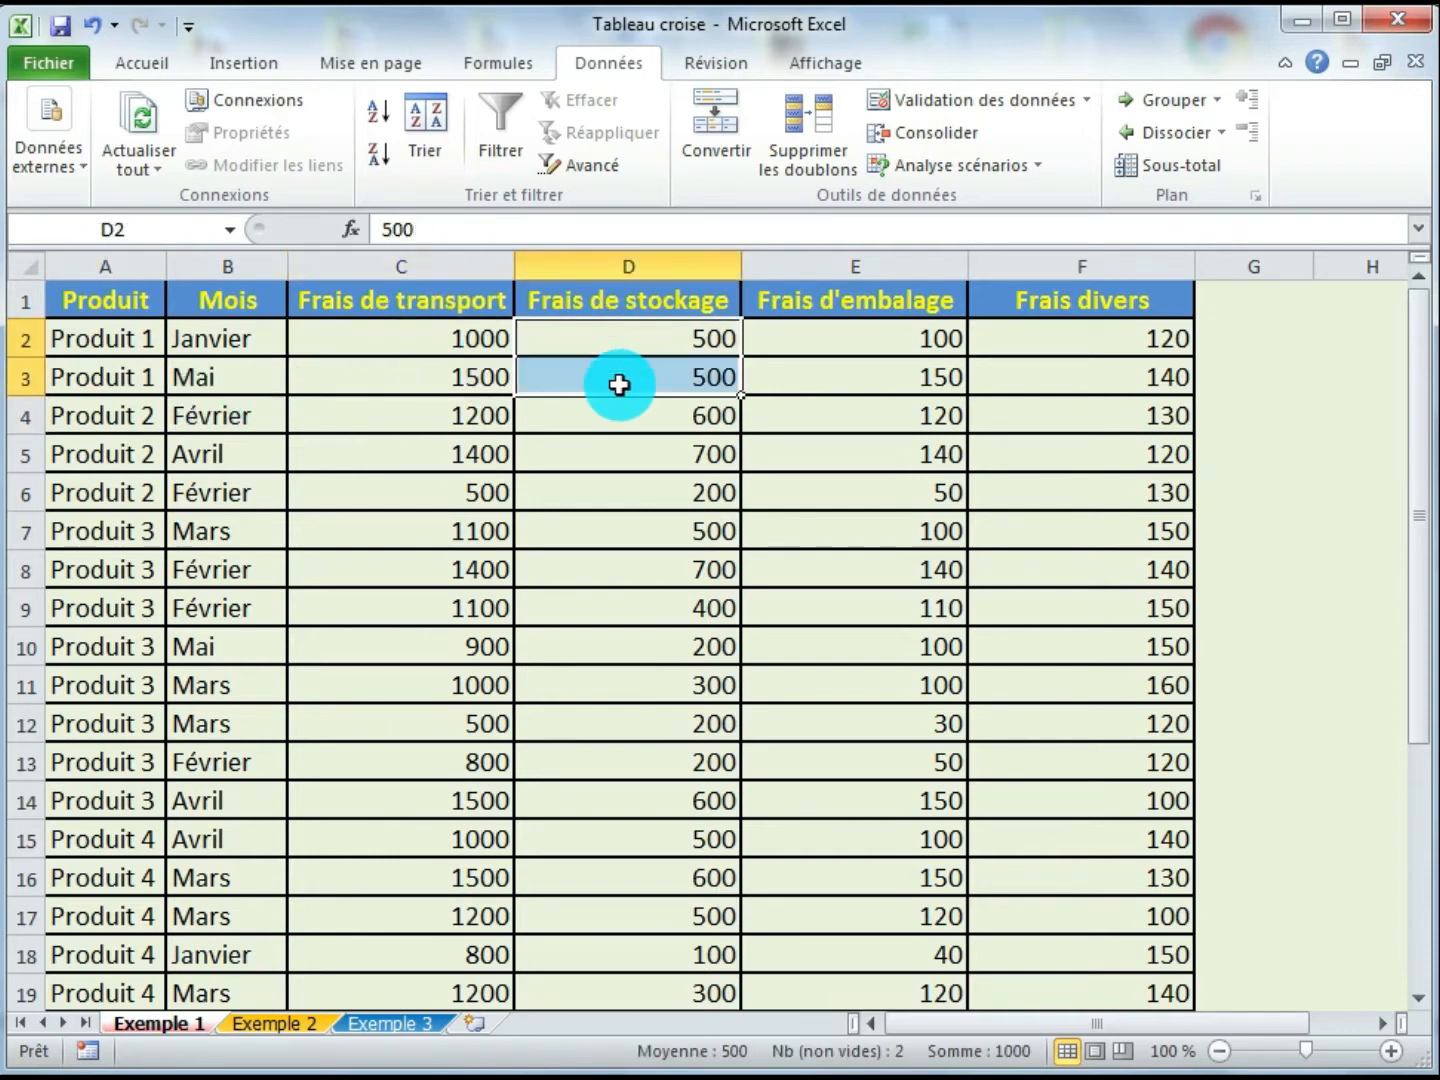
pyautogui.moveTo(839, 343); pyautogui.dragTo(861, 383)
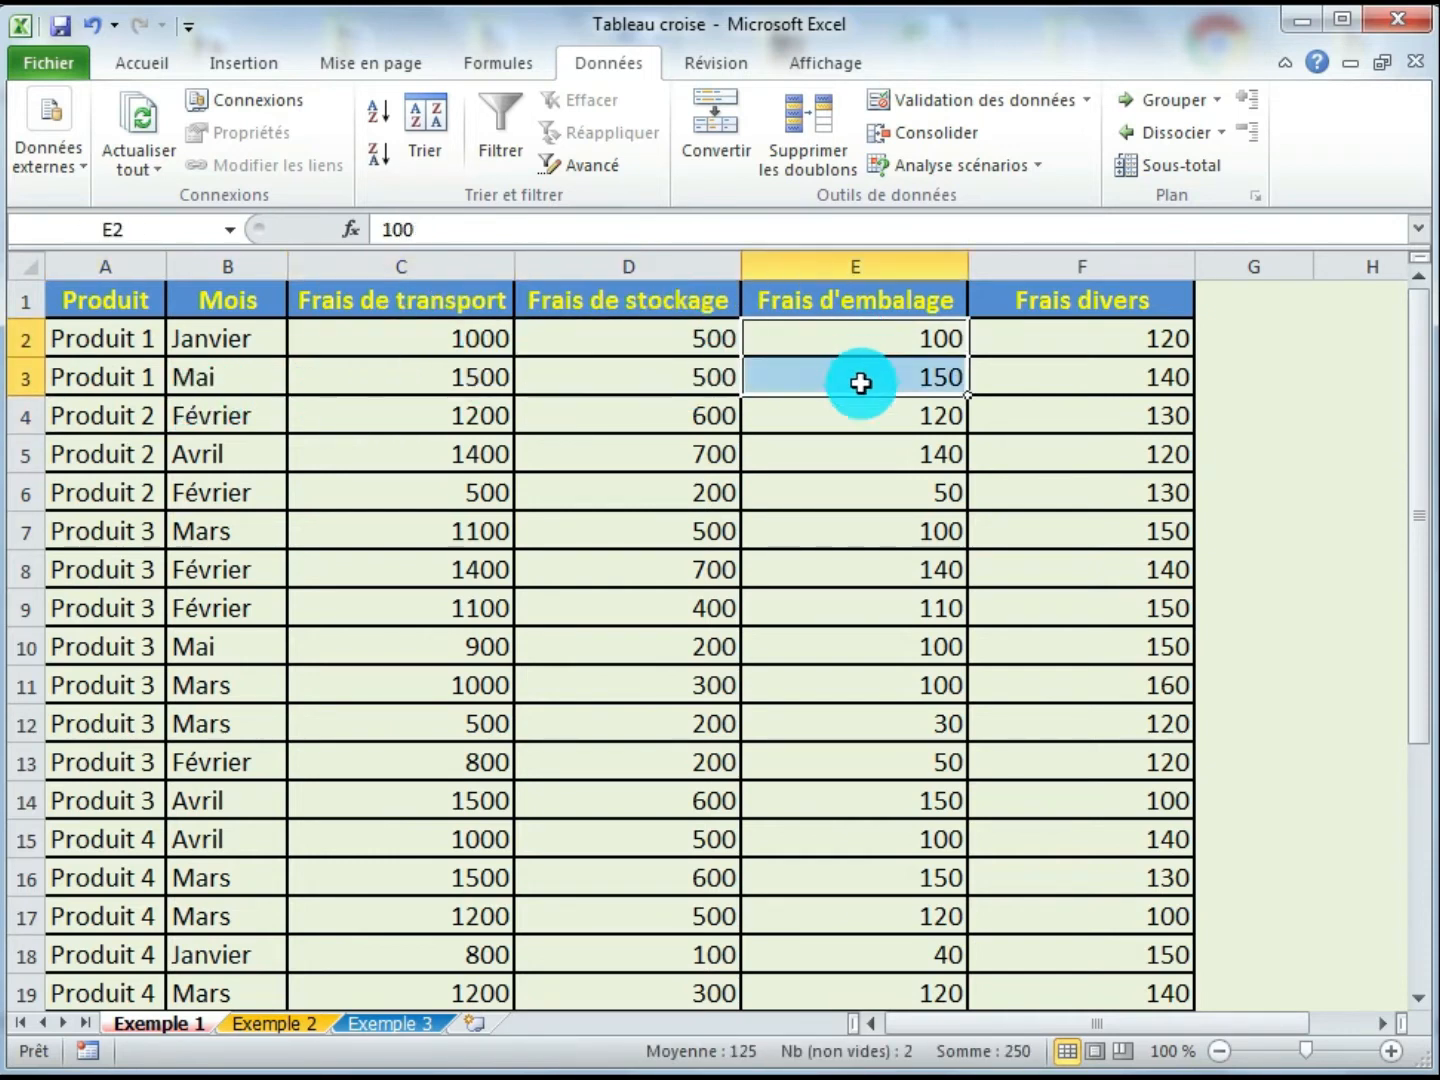
pyautogui.click(687, 427)
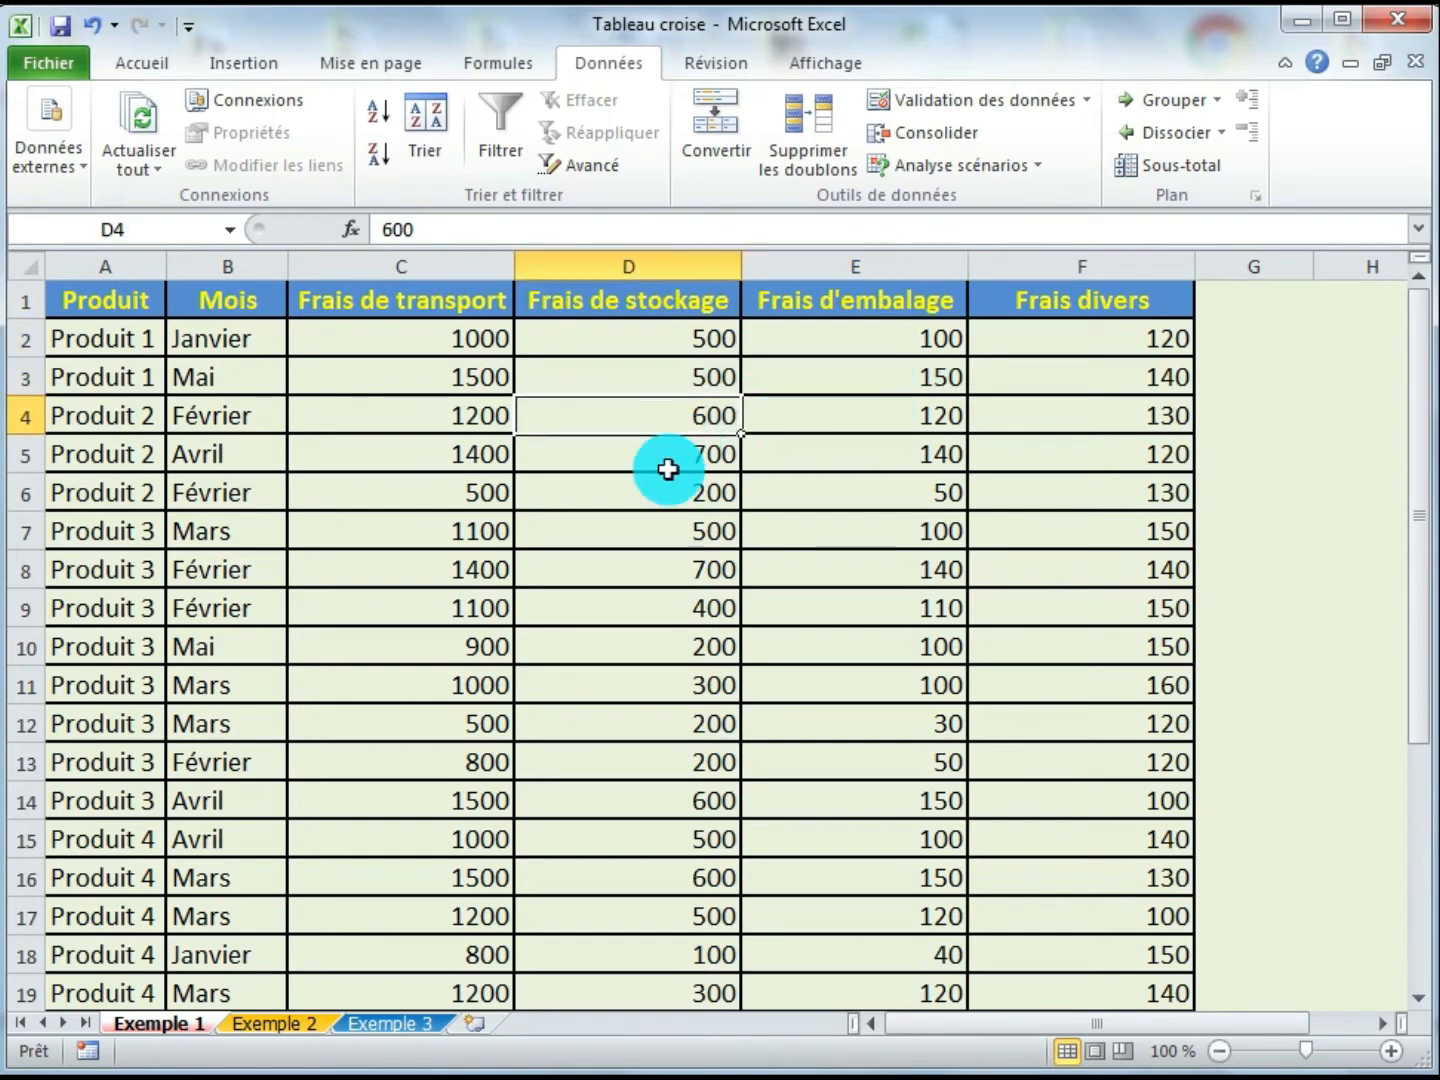
pyautogui.click(663, 453)
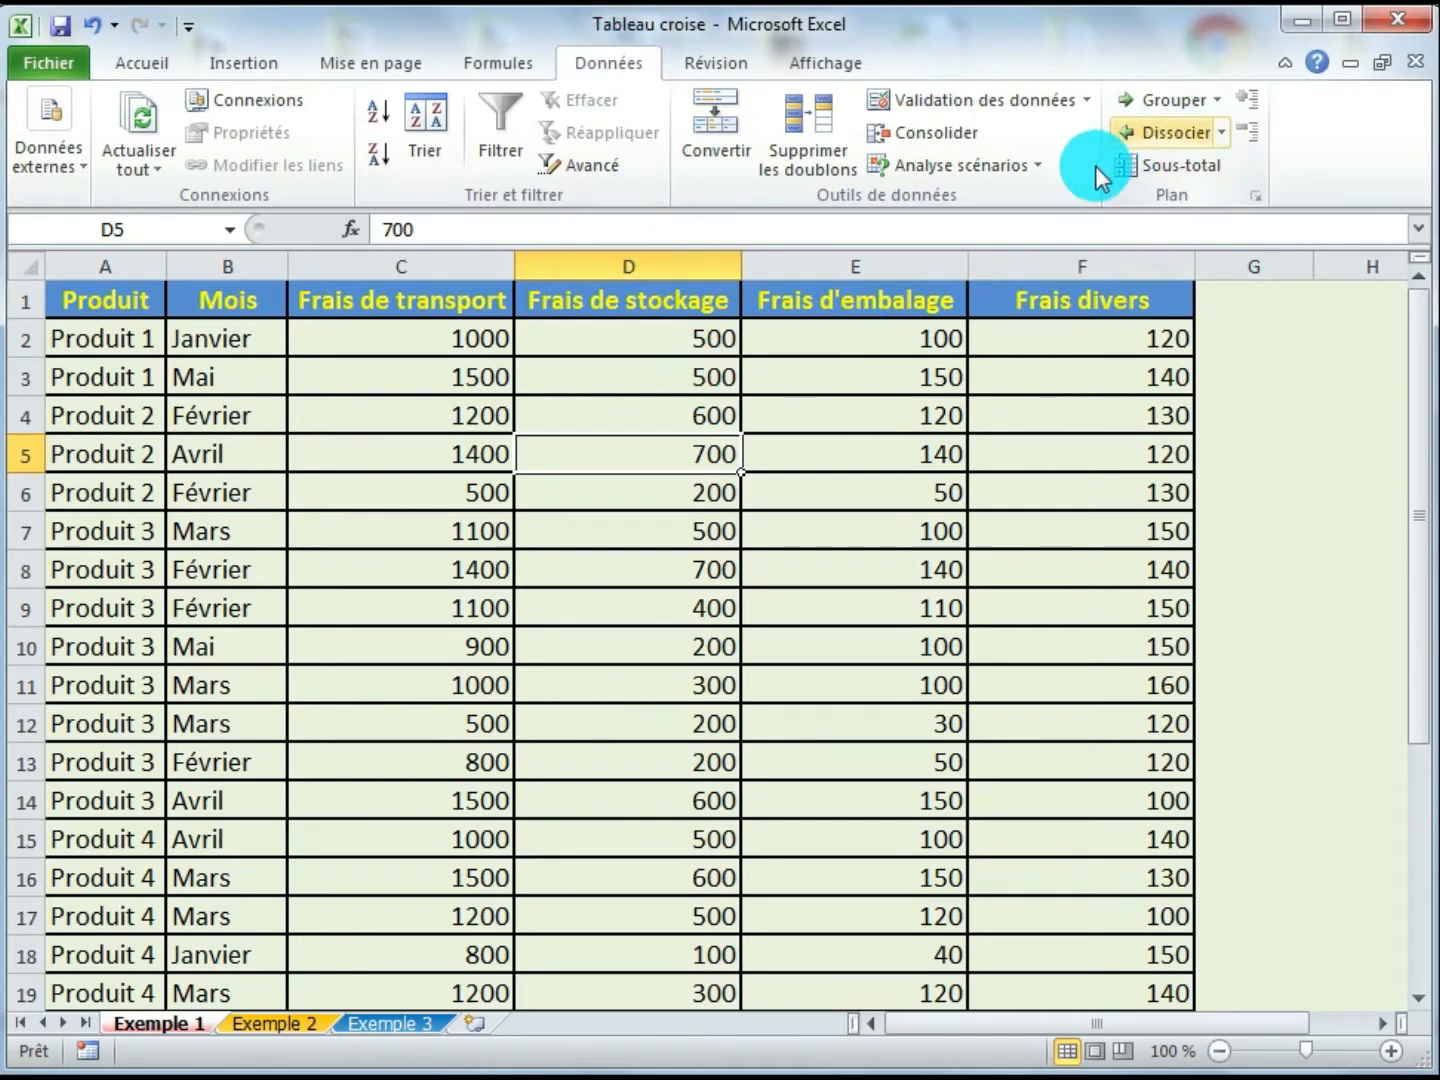
# - Add subtotals using Somme at each change of Produit for Frais de transport, Frais de stockage, Frais d'embalage and Frais divers
pyautogui.click(1184, 183)
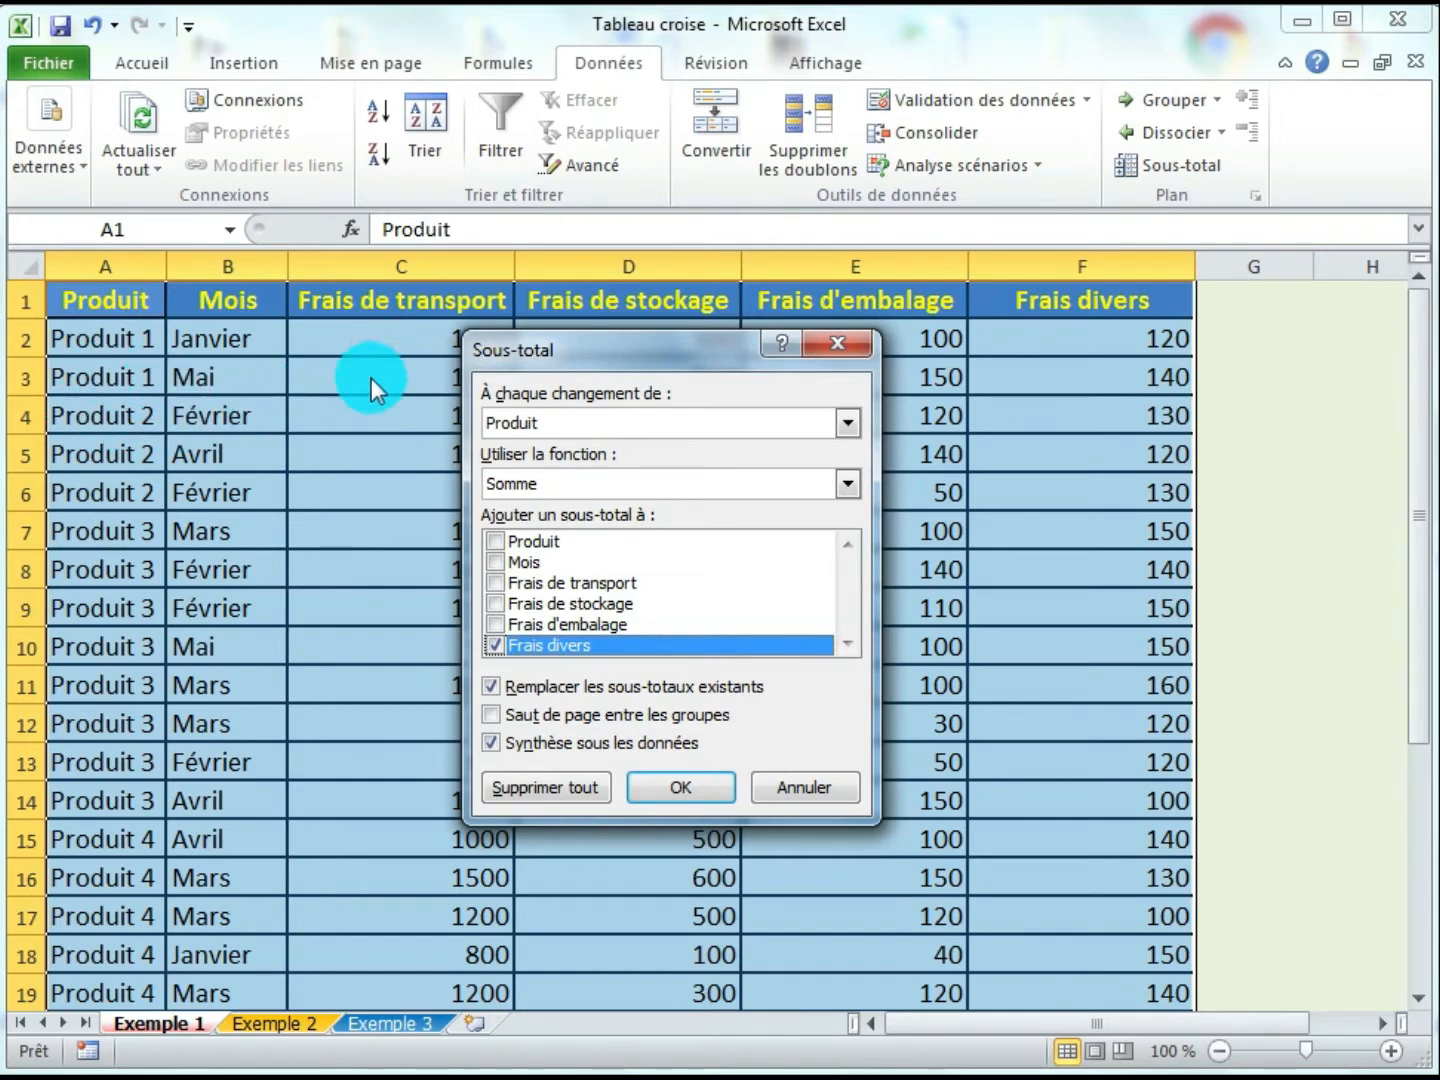
pyautogui.click(587, 426)
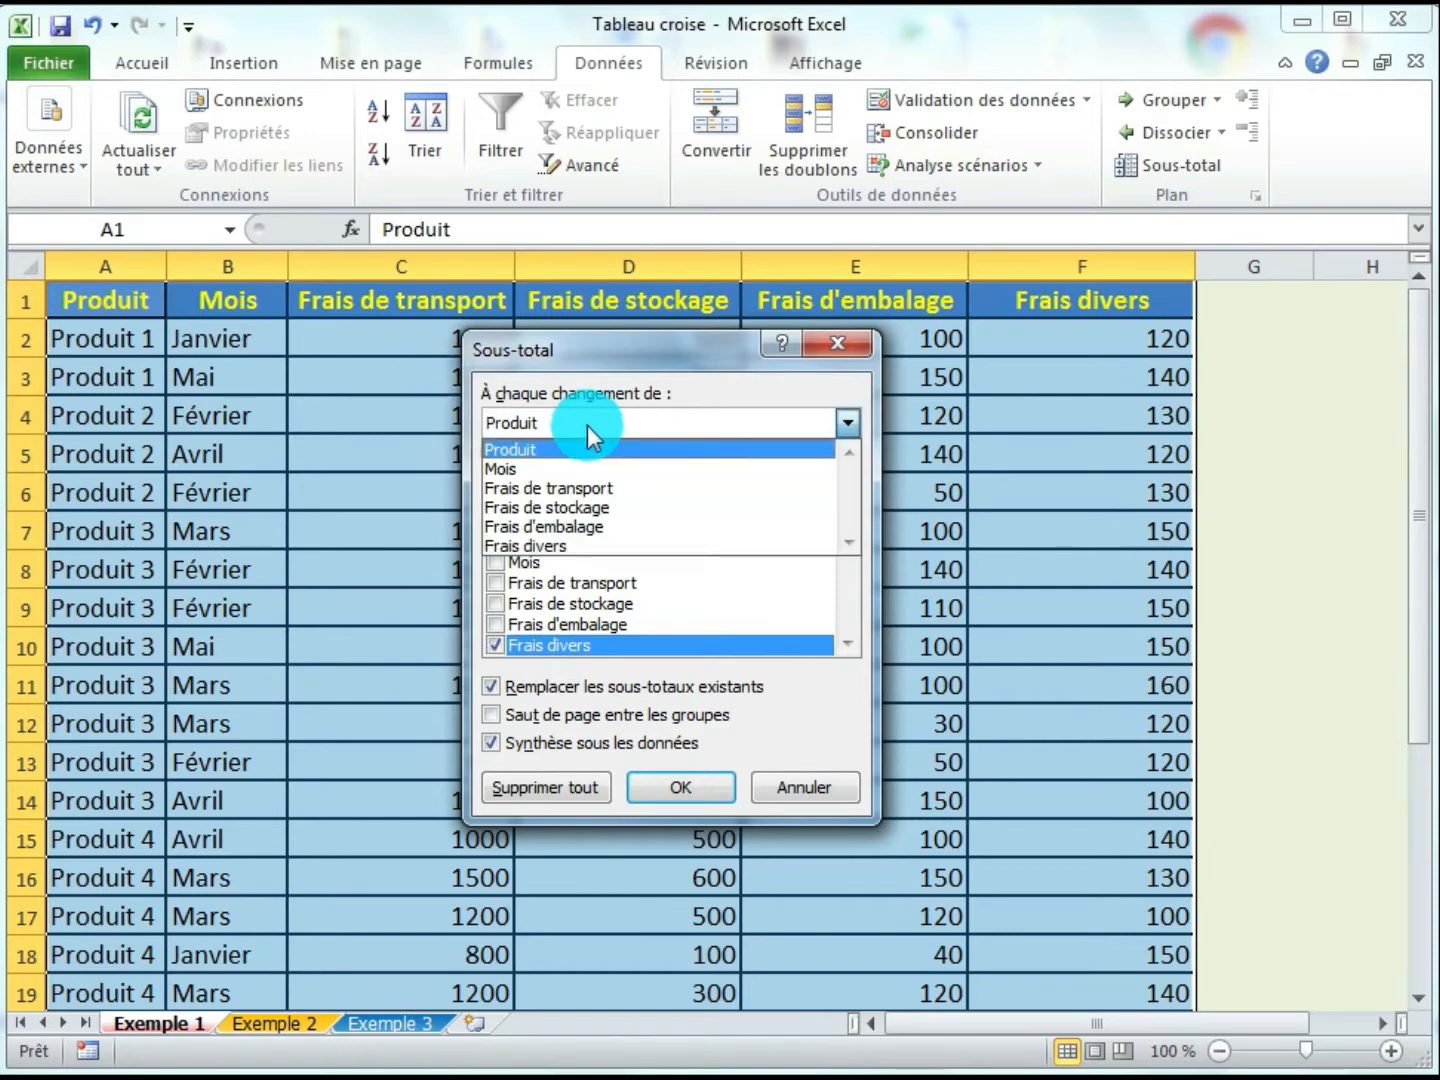
pyautogui.click(513, 450)
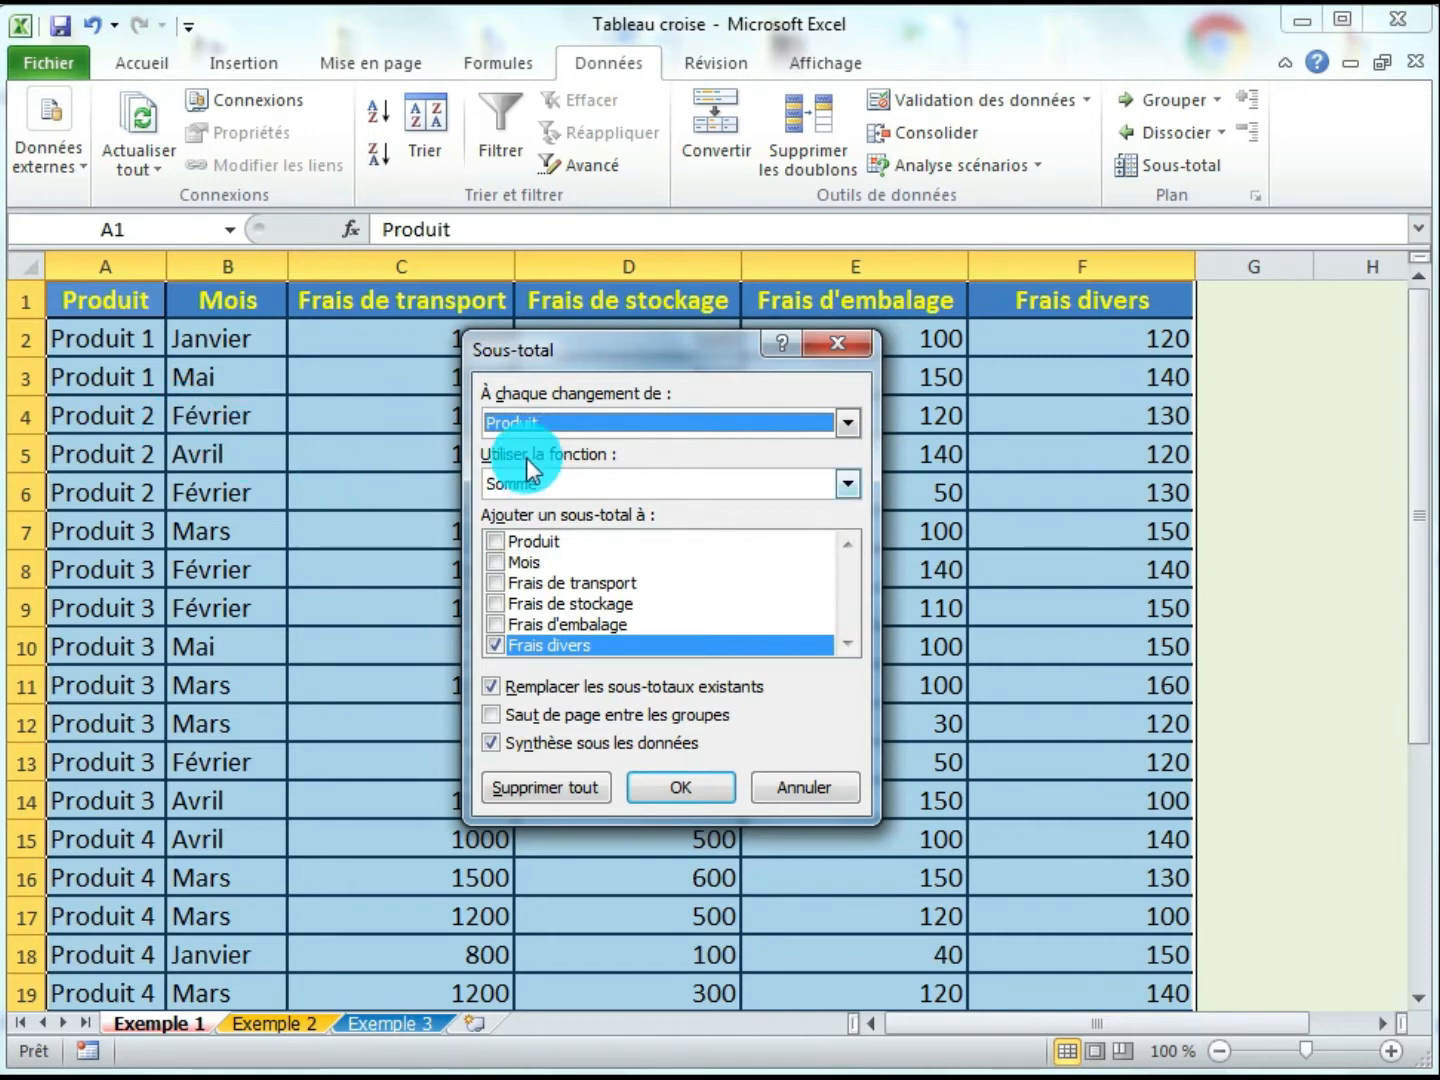
pyautogui.click(847, 483)
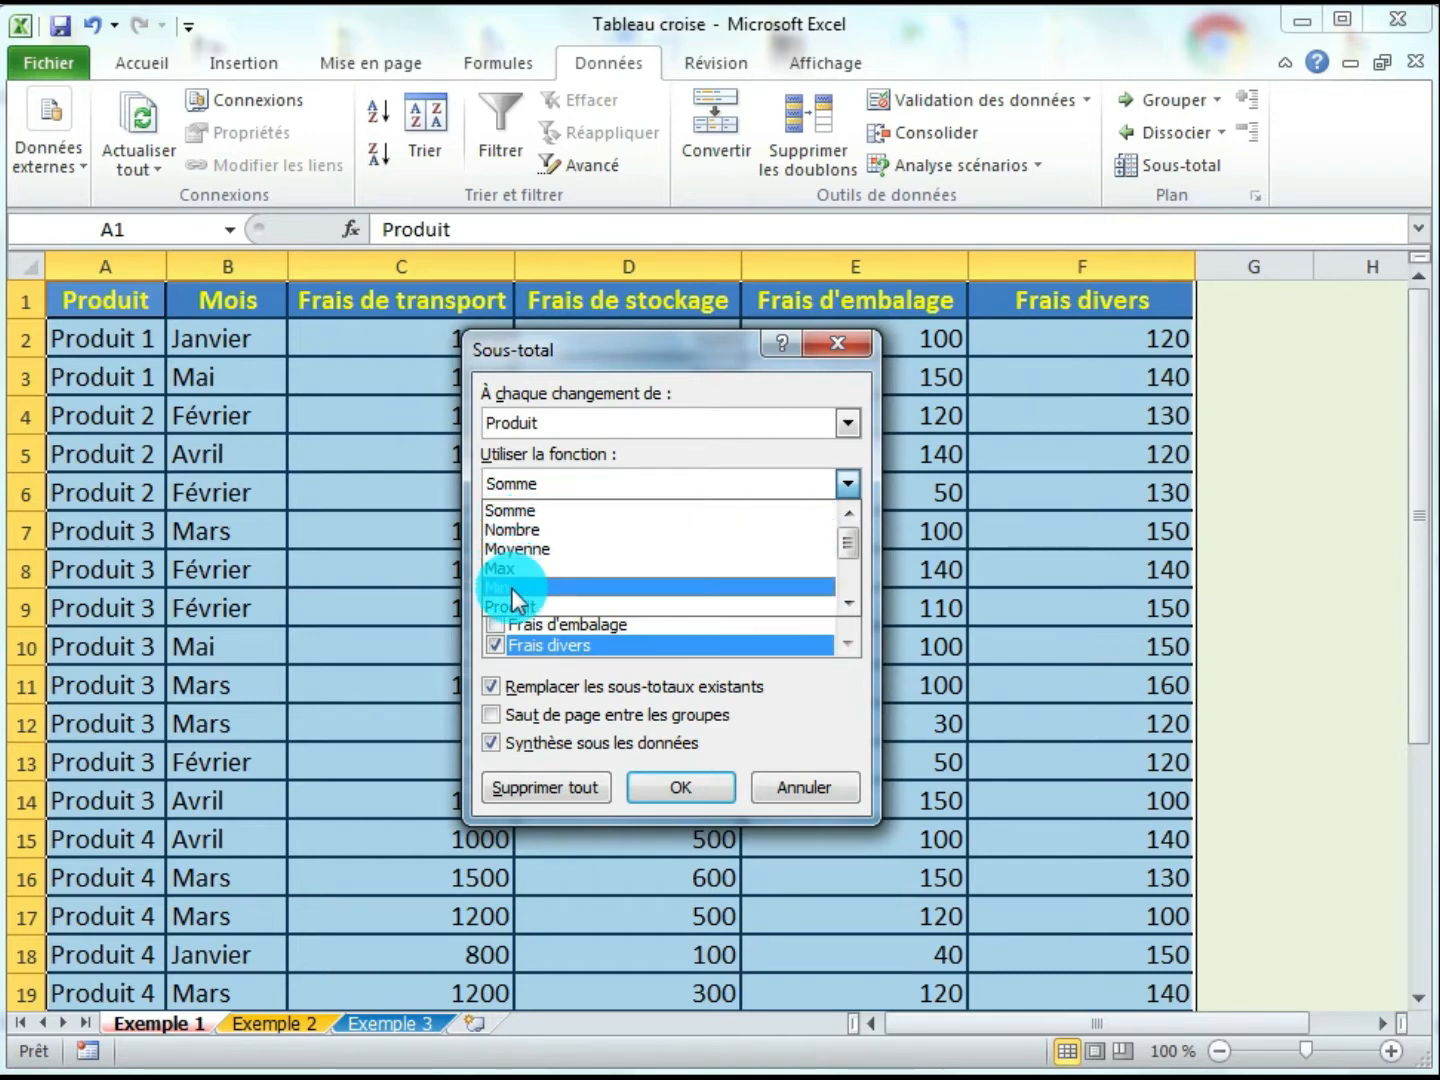
pyautogui.click(575, 512)
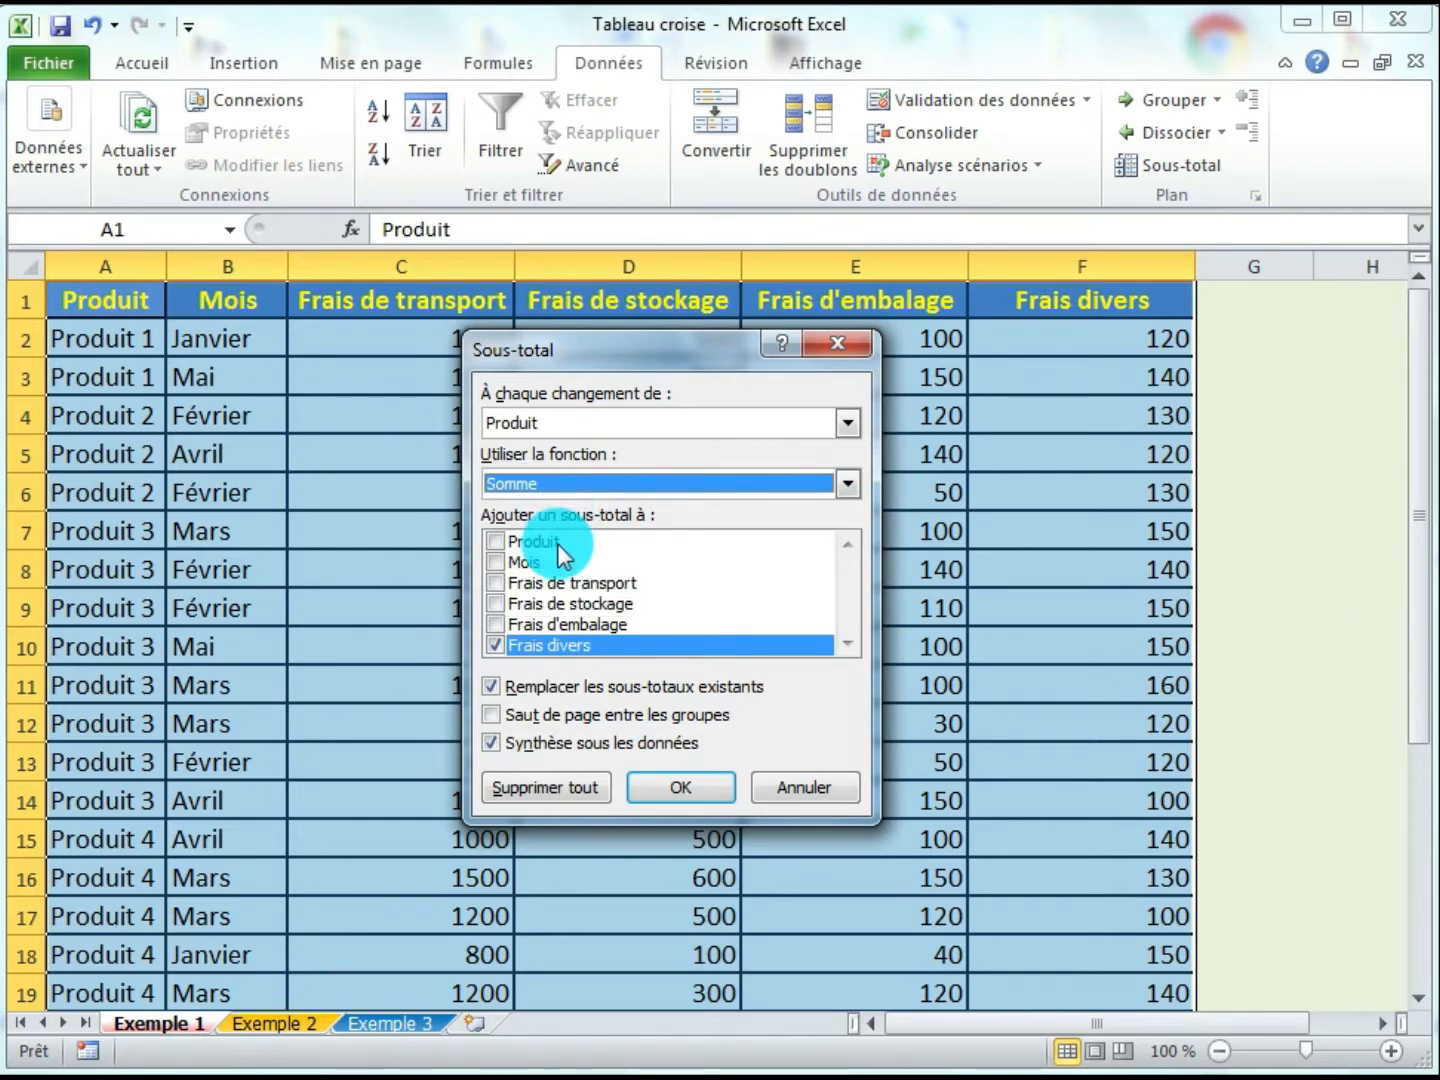
pyautogui.click(496, 583)
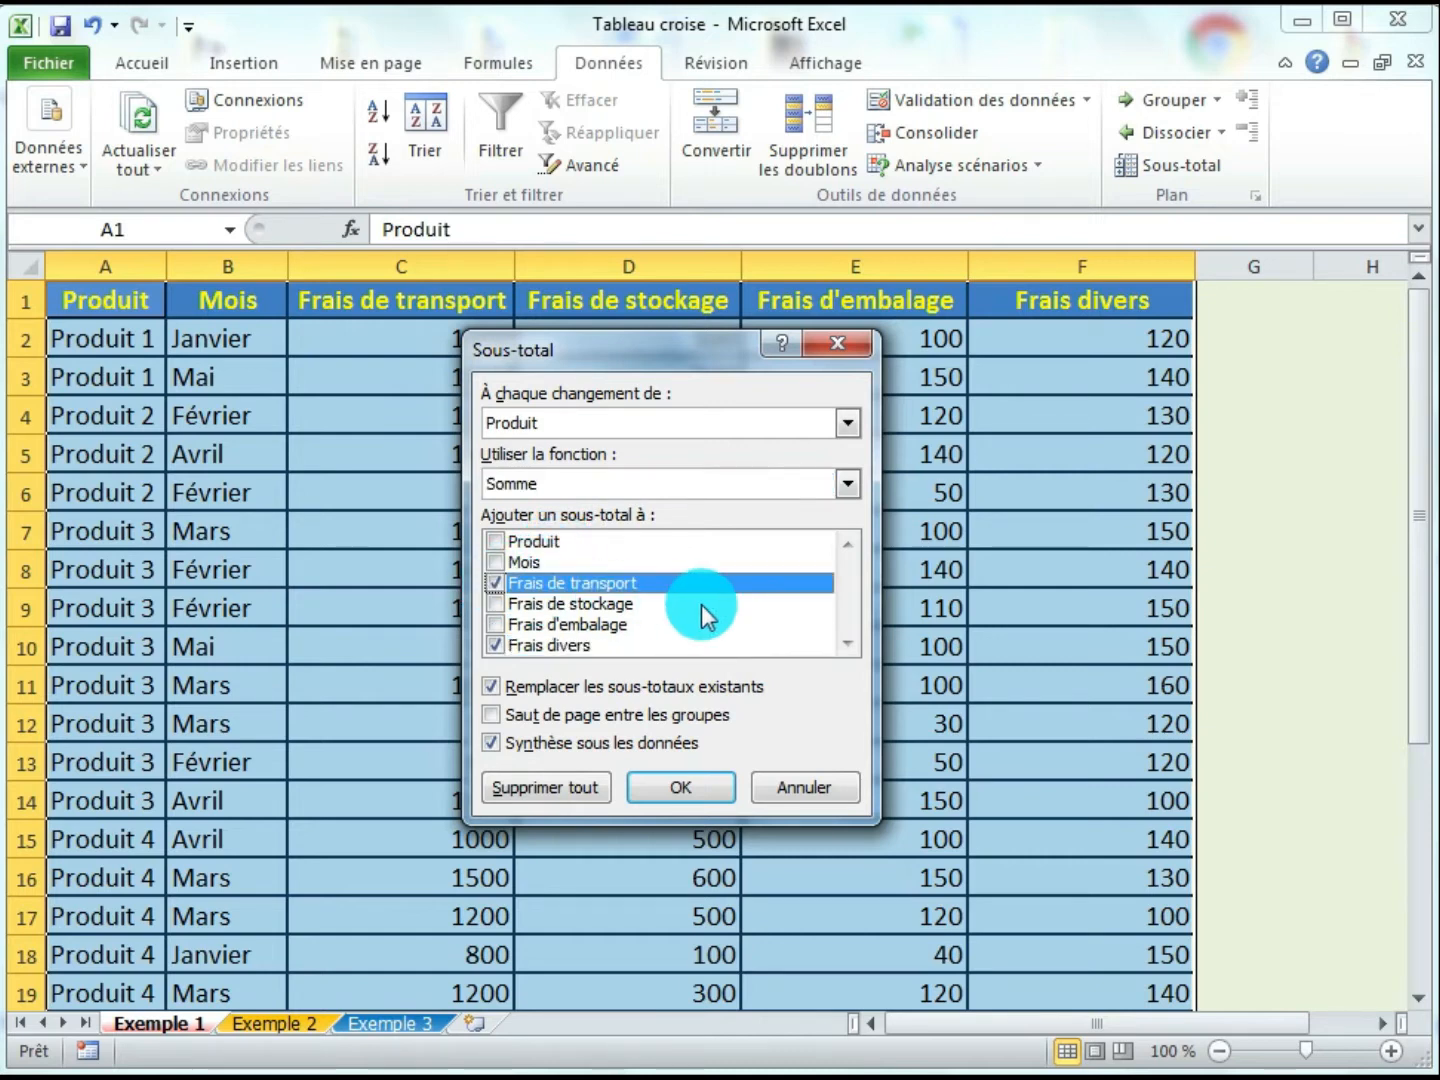
pyautogui.click(497, 607)
pyautogui.click(496, 644)
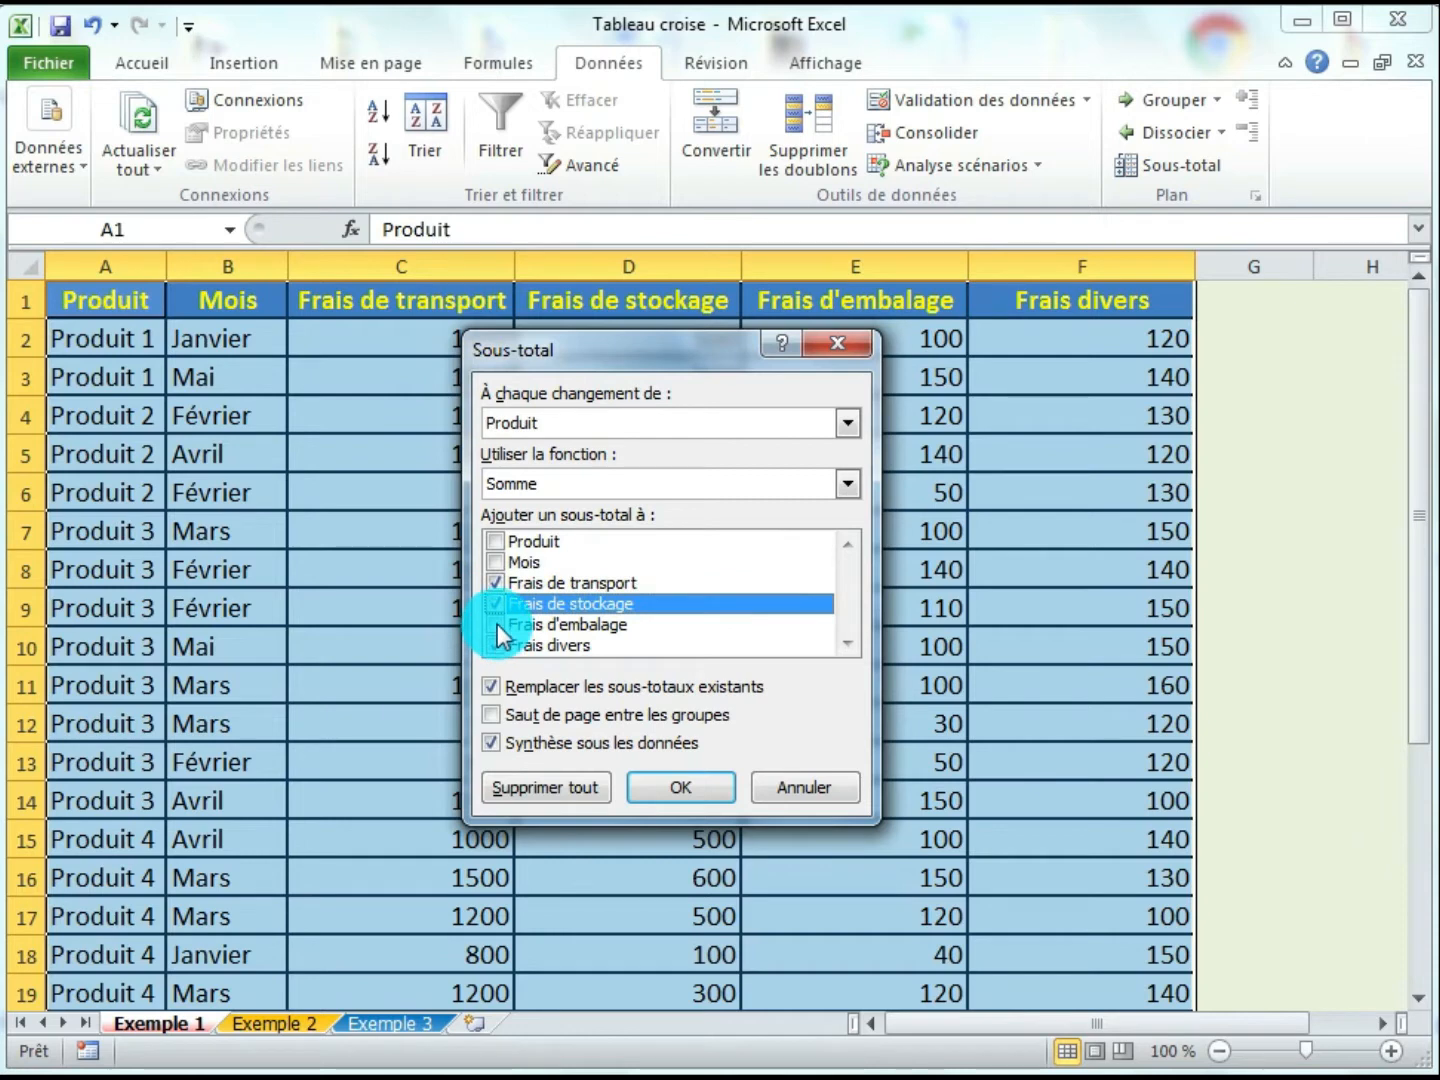
pyautogui.click(497, 624)
pyautogui.click(494, 644)
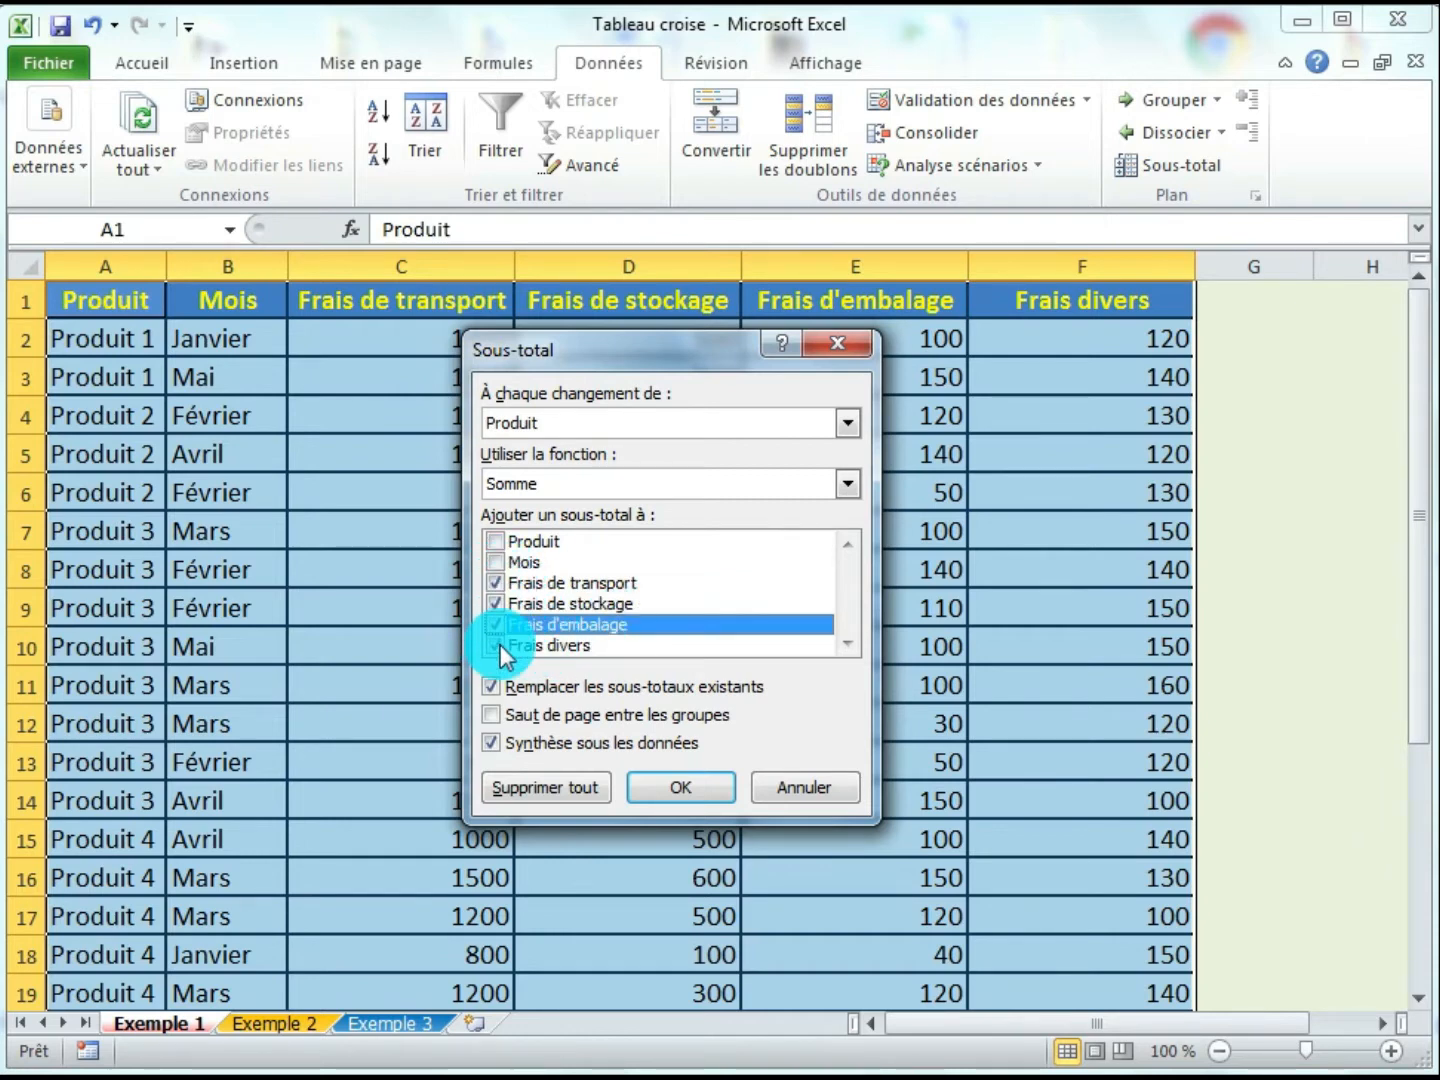
pyautogui.click(669, 788)
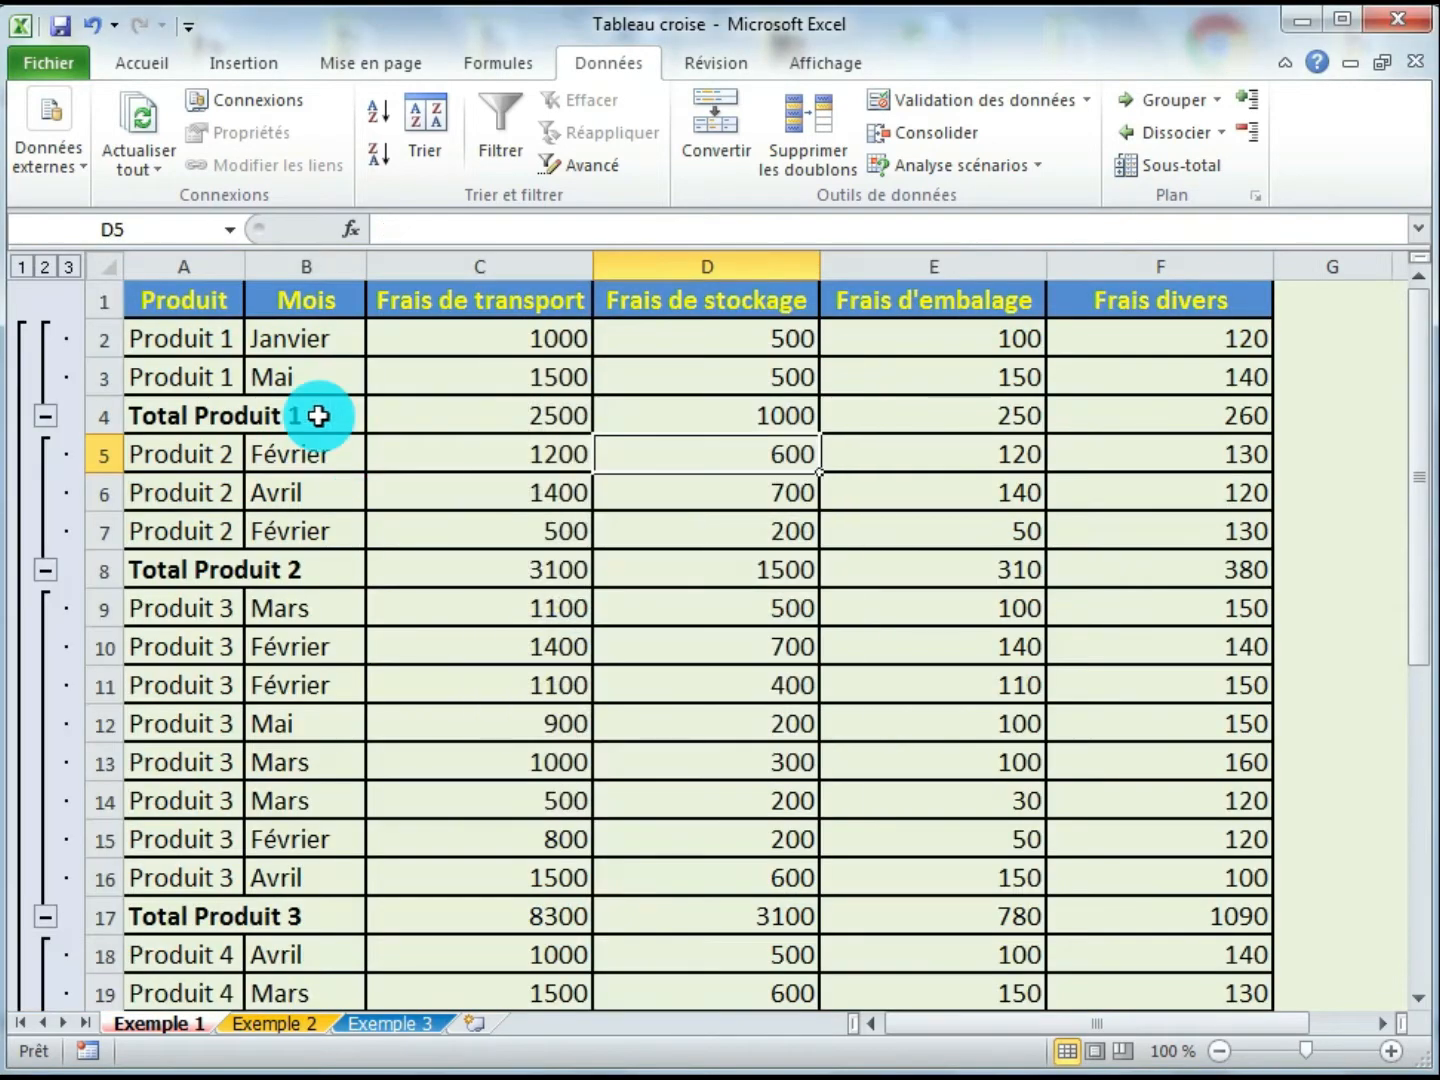
# - Widen the Produit column so the total labels fit
pyautogui.moveTo(248, 265); pyautogui.dragTo(379, 289)
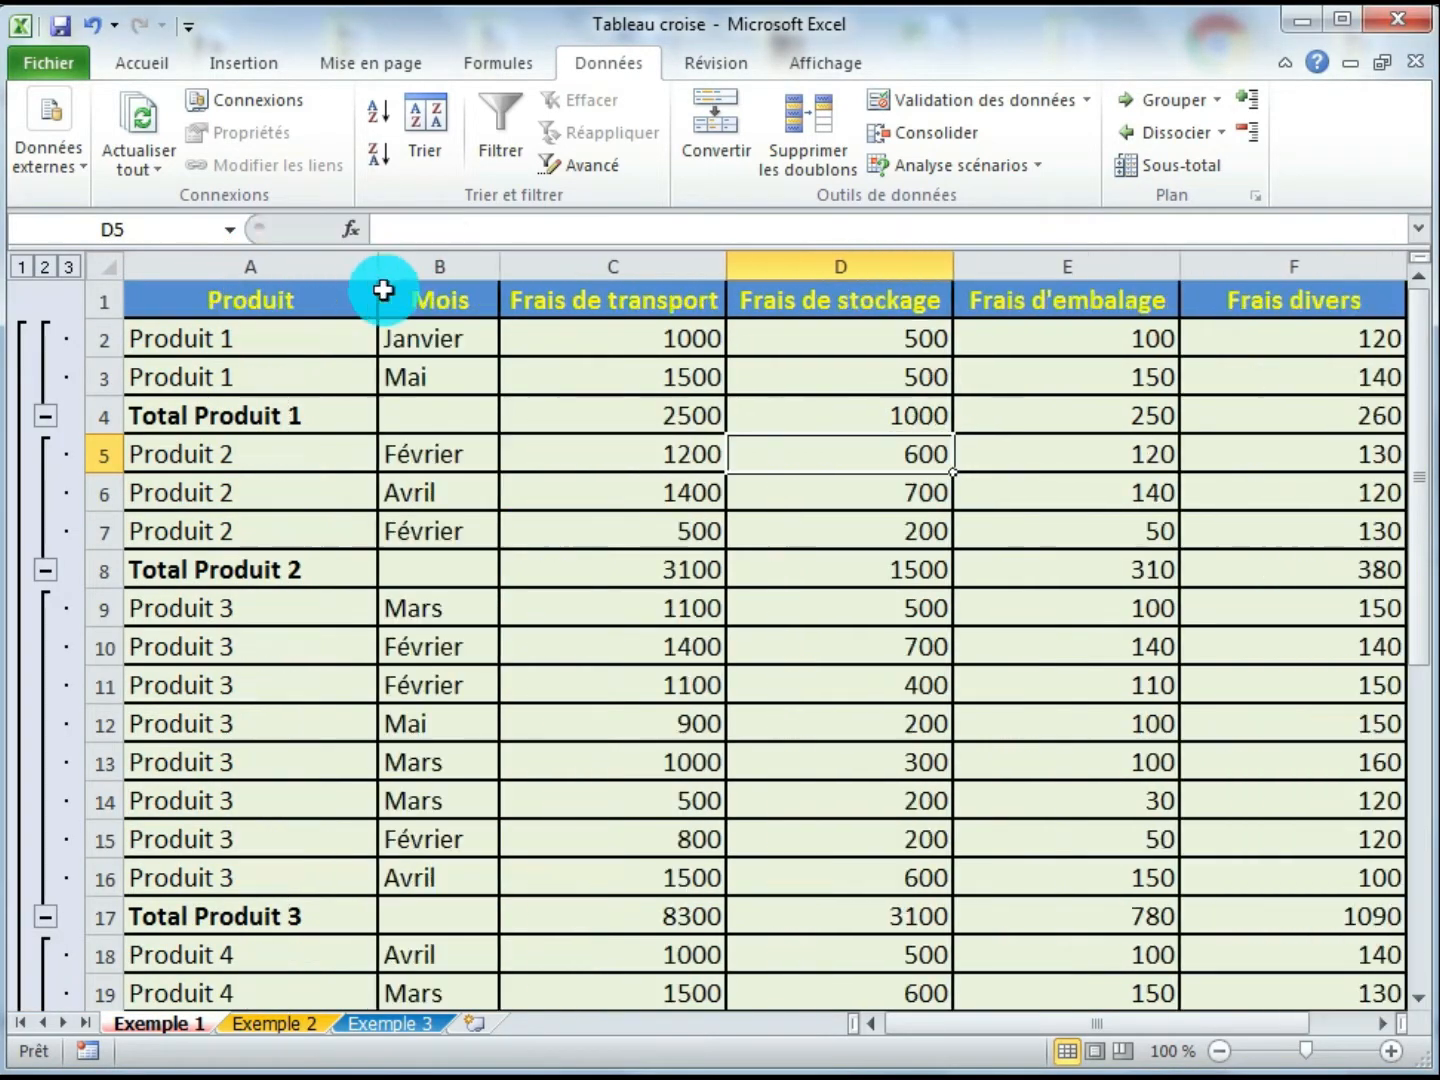
# - Inspect the Total Produit 1 row, checking the subtotal formula in each cost column
pyautogui.click(534, 536)
pyautogui.click(246, 346)
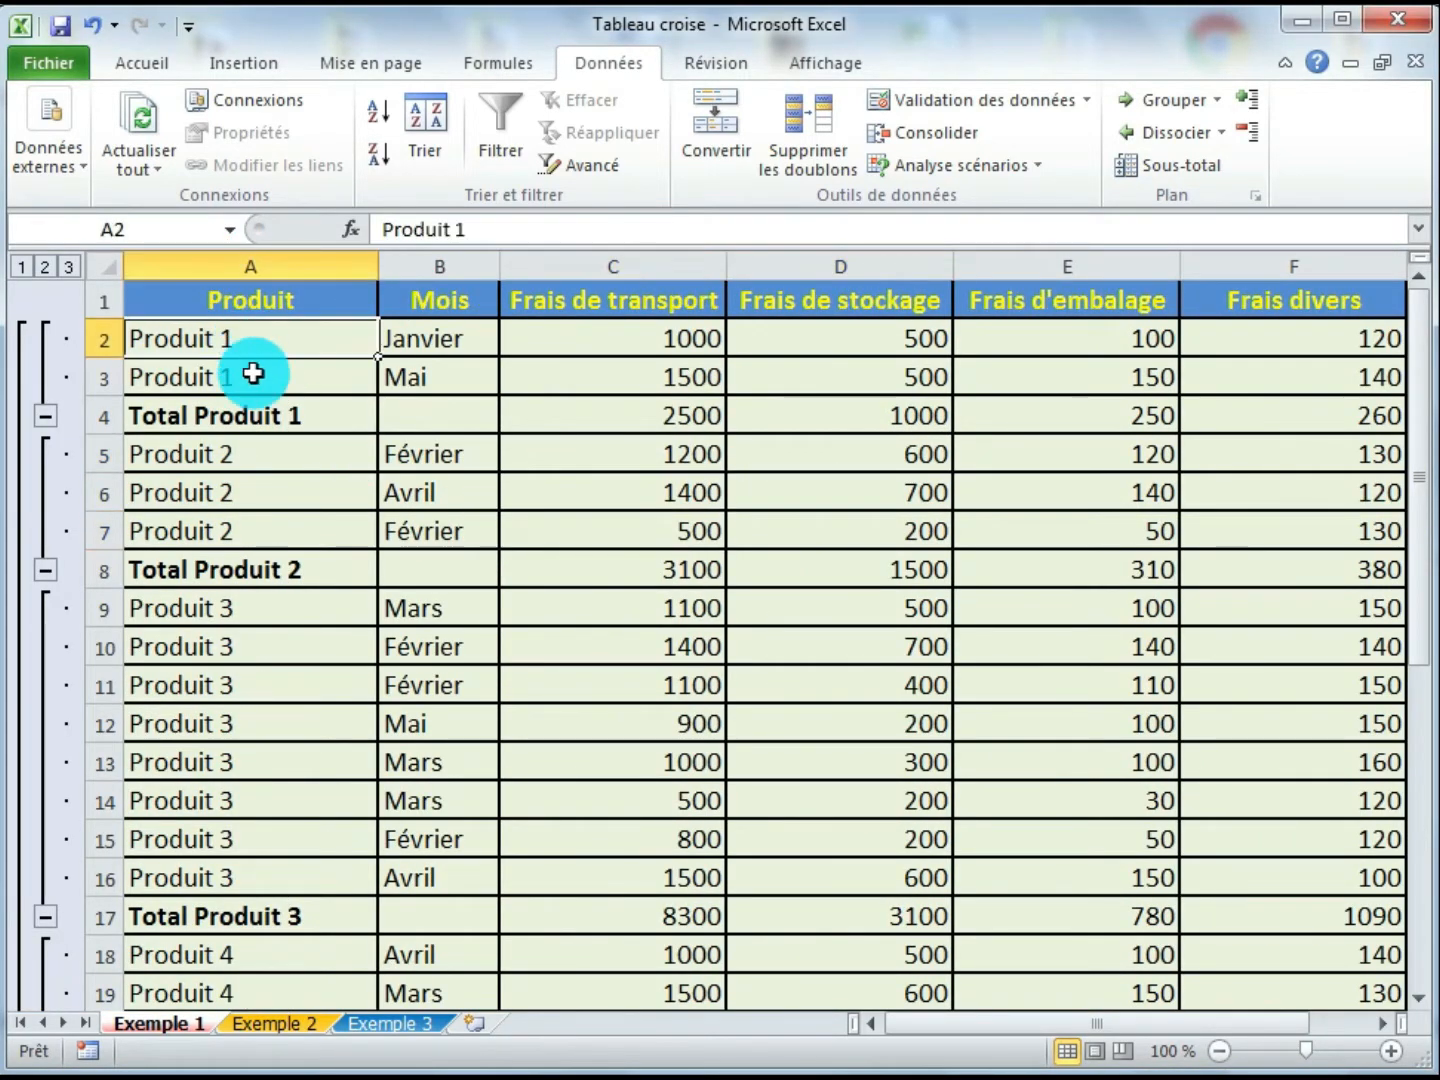
pyautogui.click(252, 378)
pyautogui.click(241, 415)
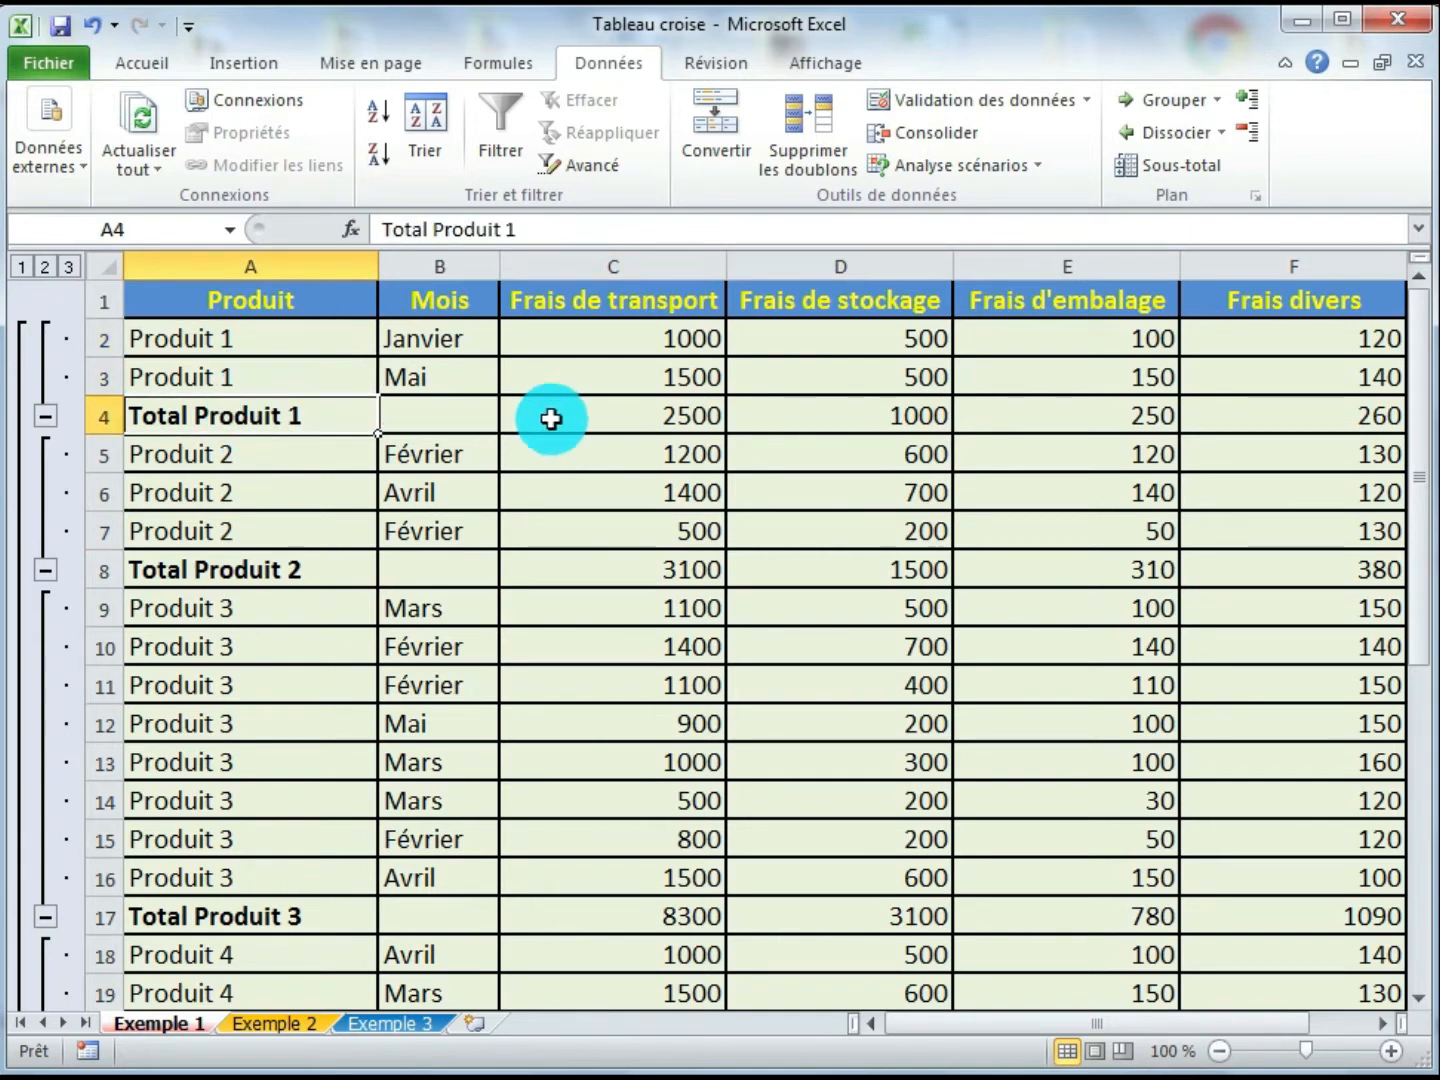
pyautogui.click(608, 418)
pyautogui.click(842, 417)
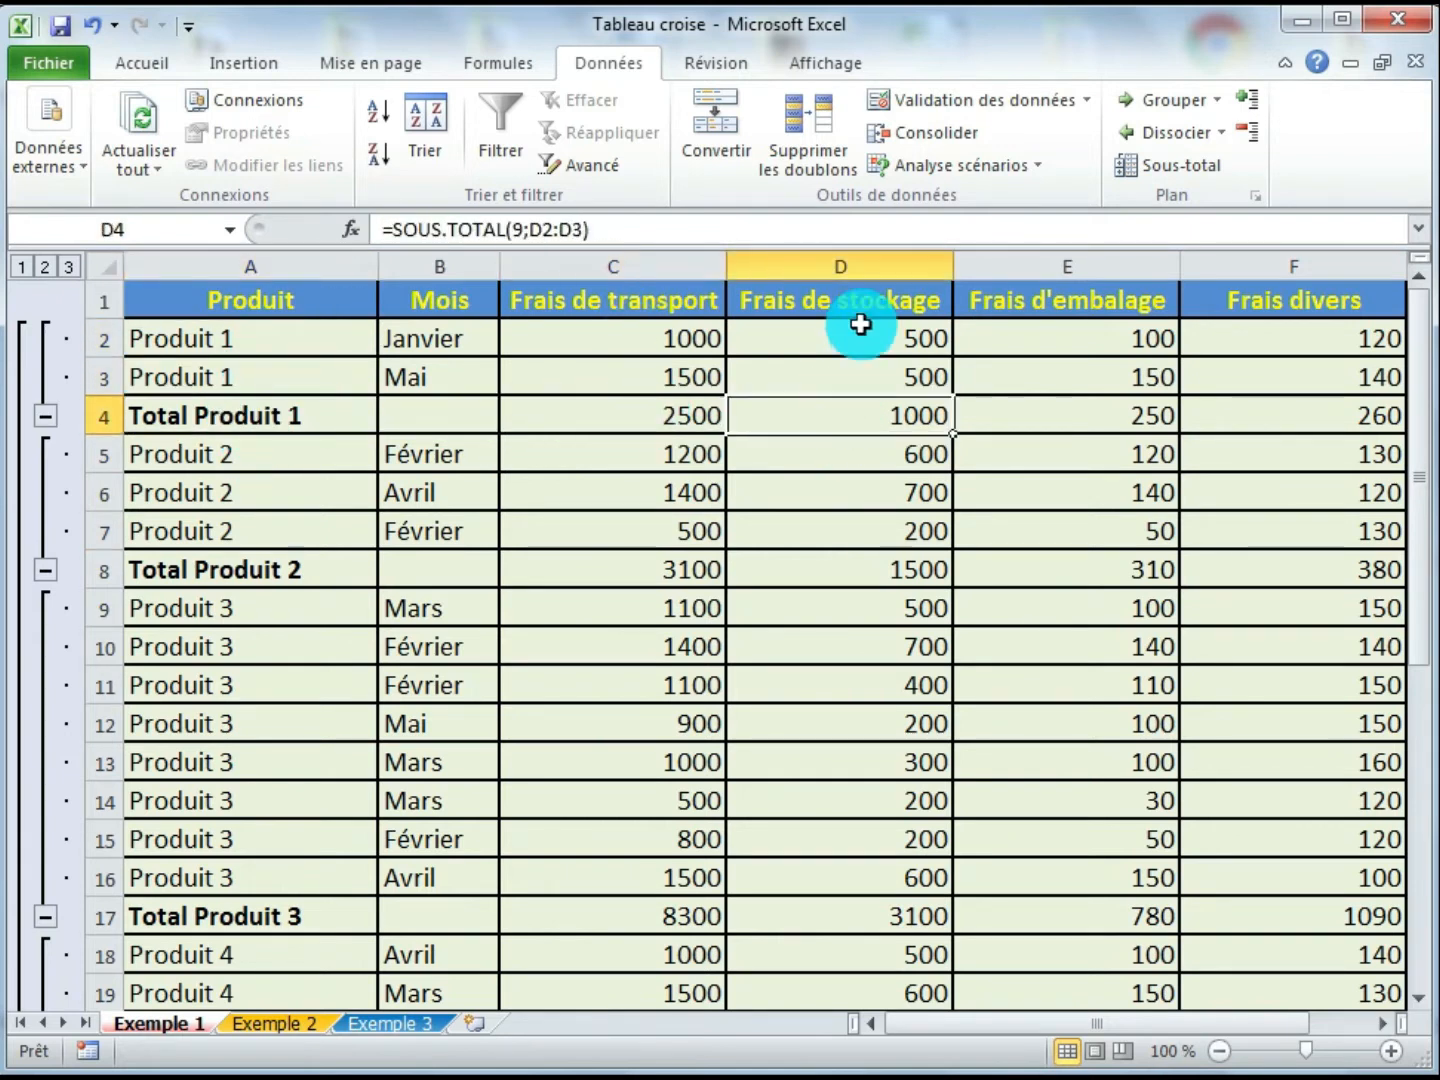
pyautogui.click(1084, 419)
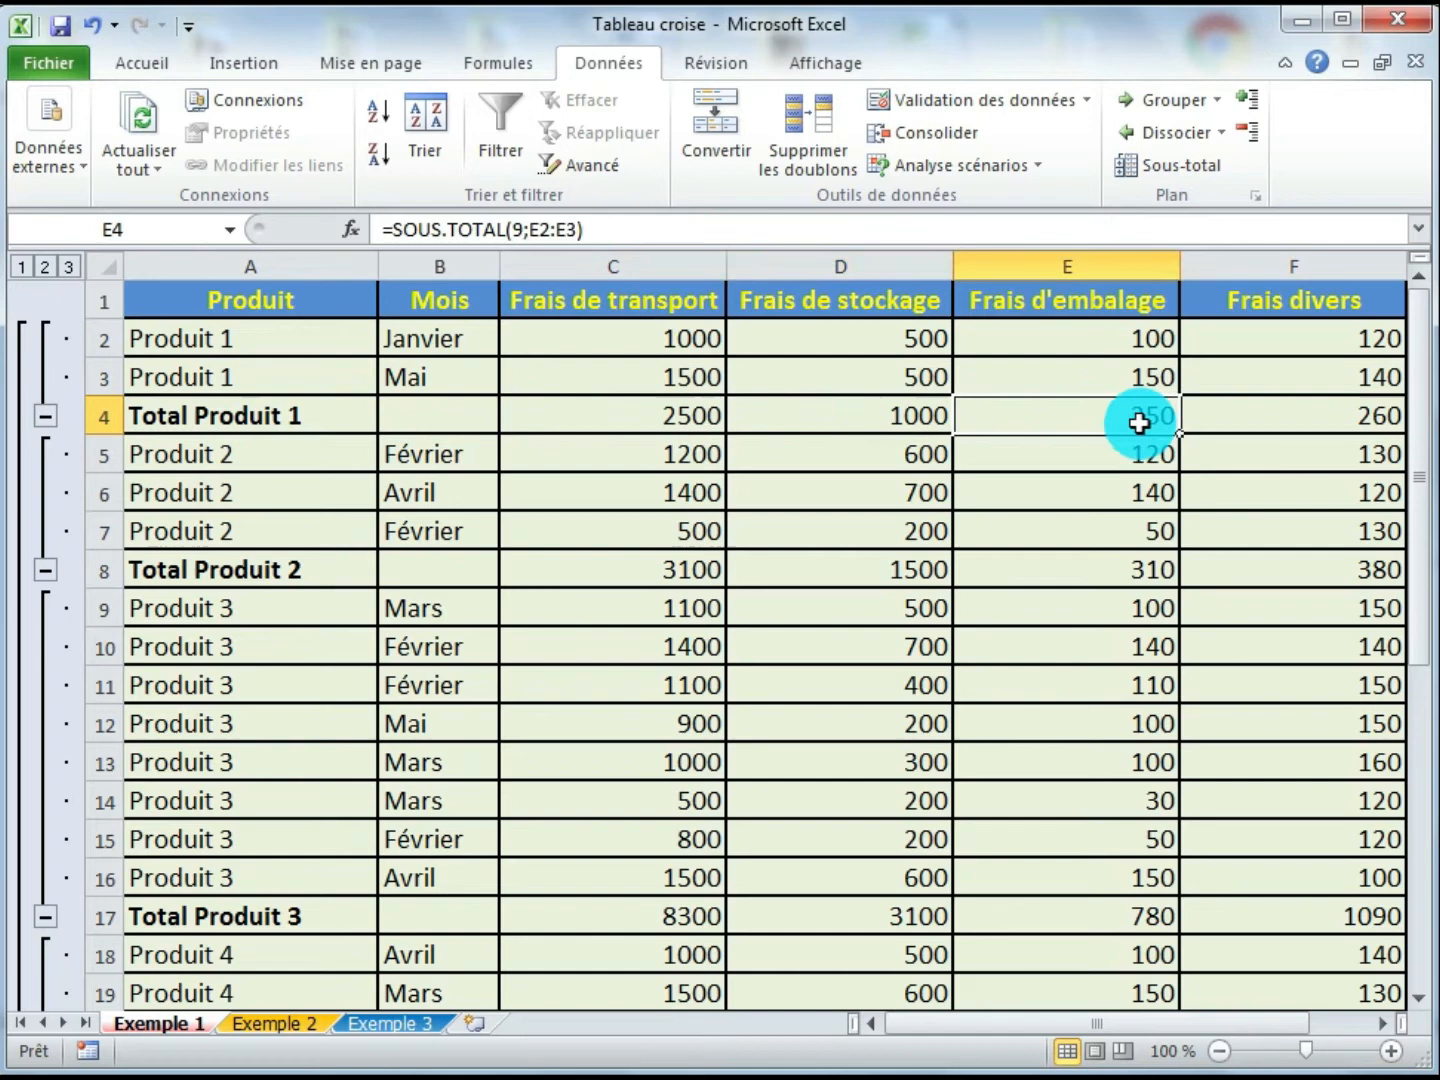
pyautogui.click(1259, 420)
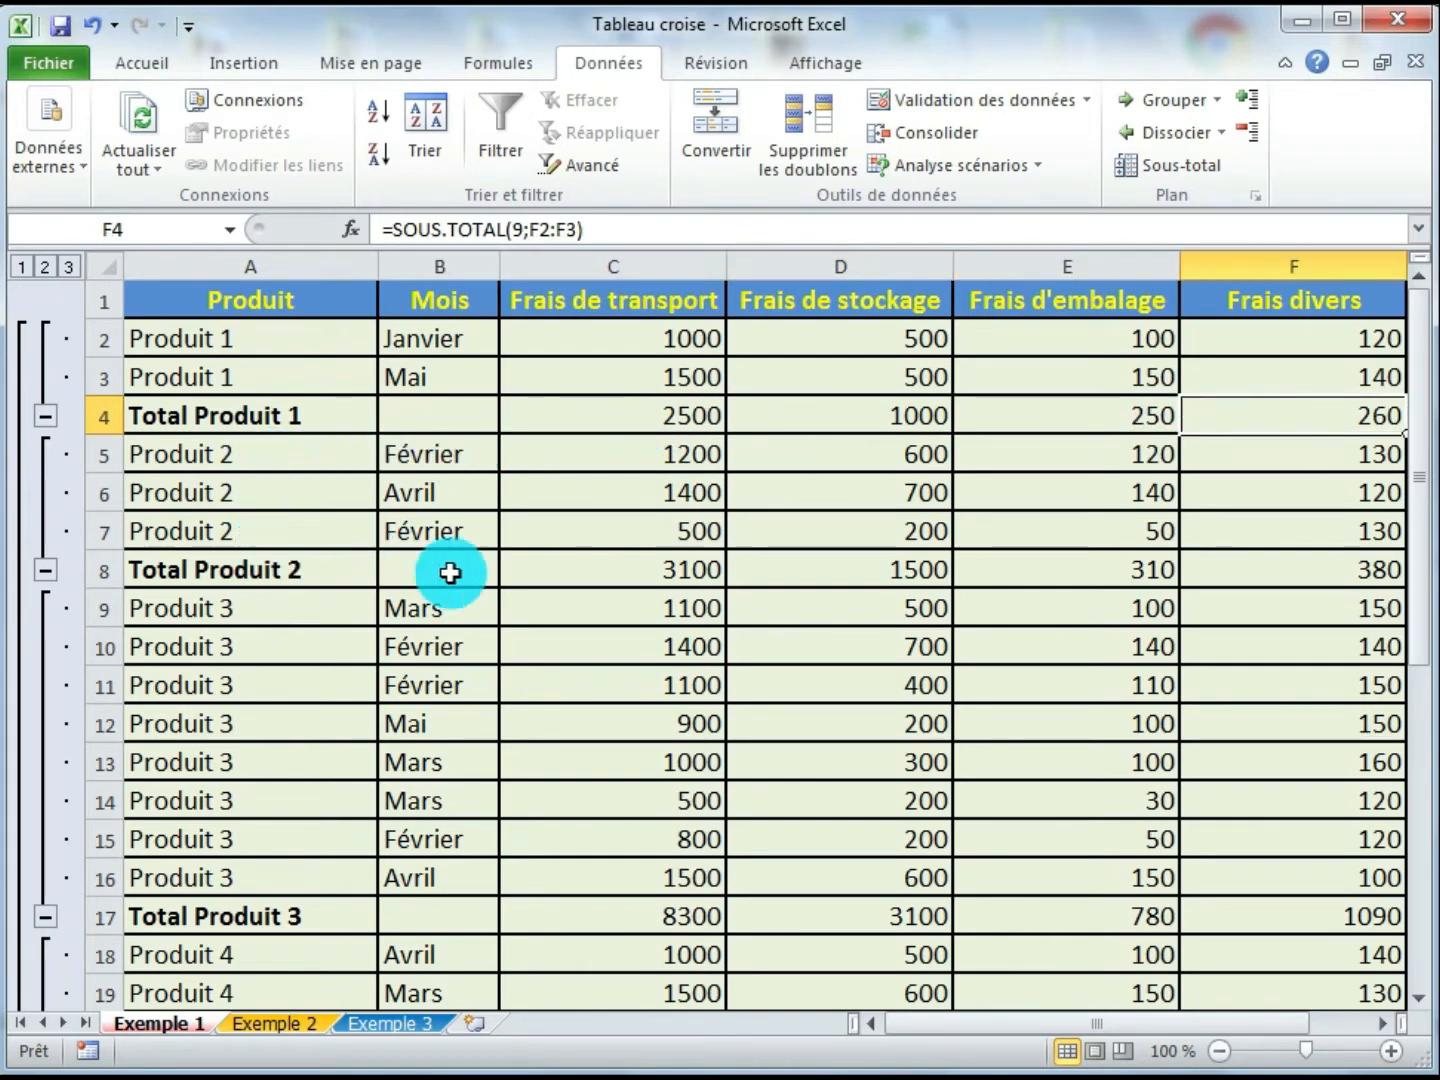
# - Examine the Produit 2 and Produit 3 groups by selecting their rows and totals to compare the sums
pyautogui.click(661, 569)
pyautogui.moveTo(598, 566); pyautogui.dragTo(1240, 567)
pyautogui.moveTo(283, 614); pyautogui.dragTo(300, 877)
pyautogui.click(790, 913)
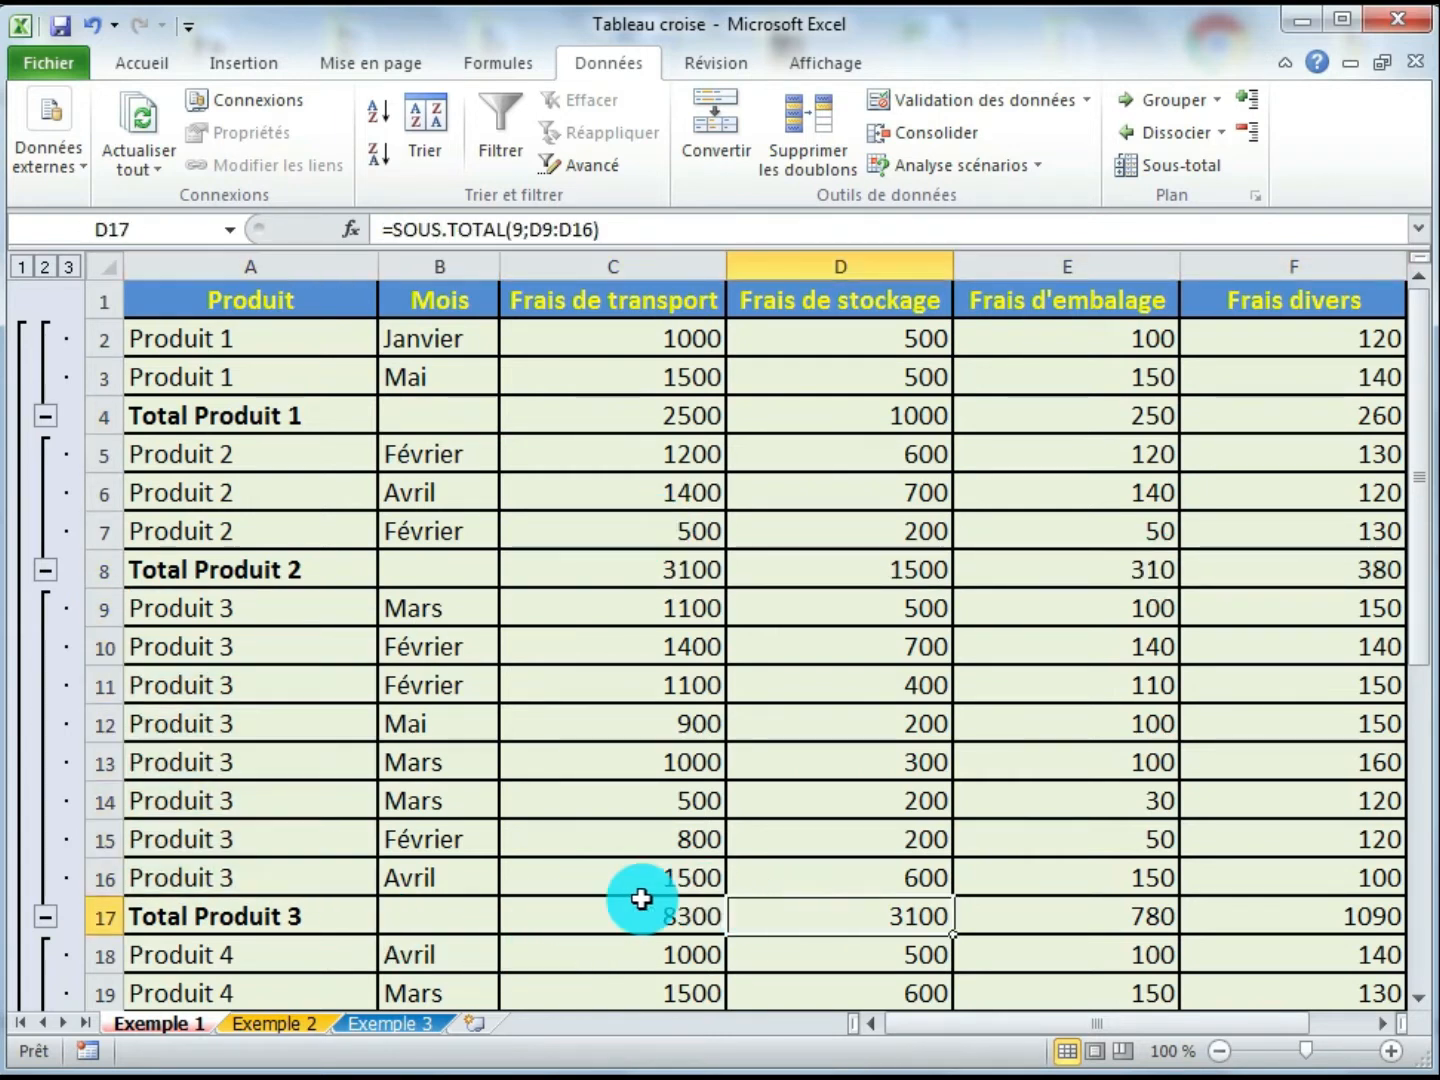
pyautogui.moveTo(643, 905); pyautogui.dragTo(845, 880)
pyautogui.scroll(-3, 845, 723)
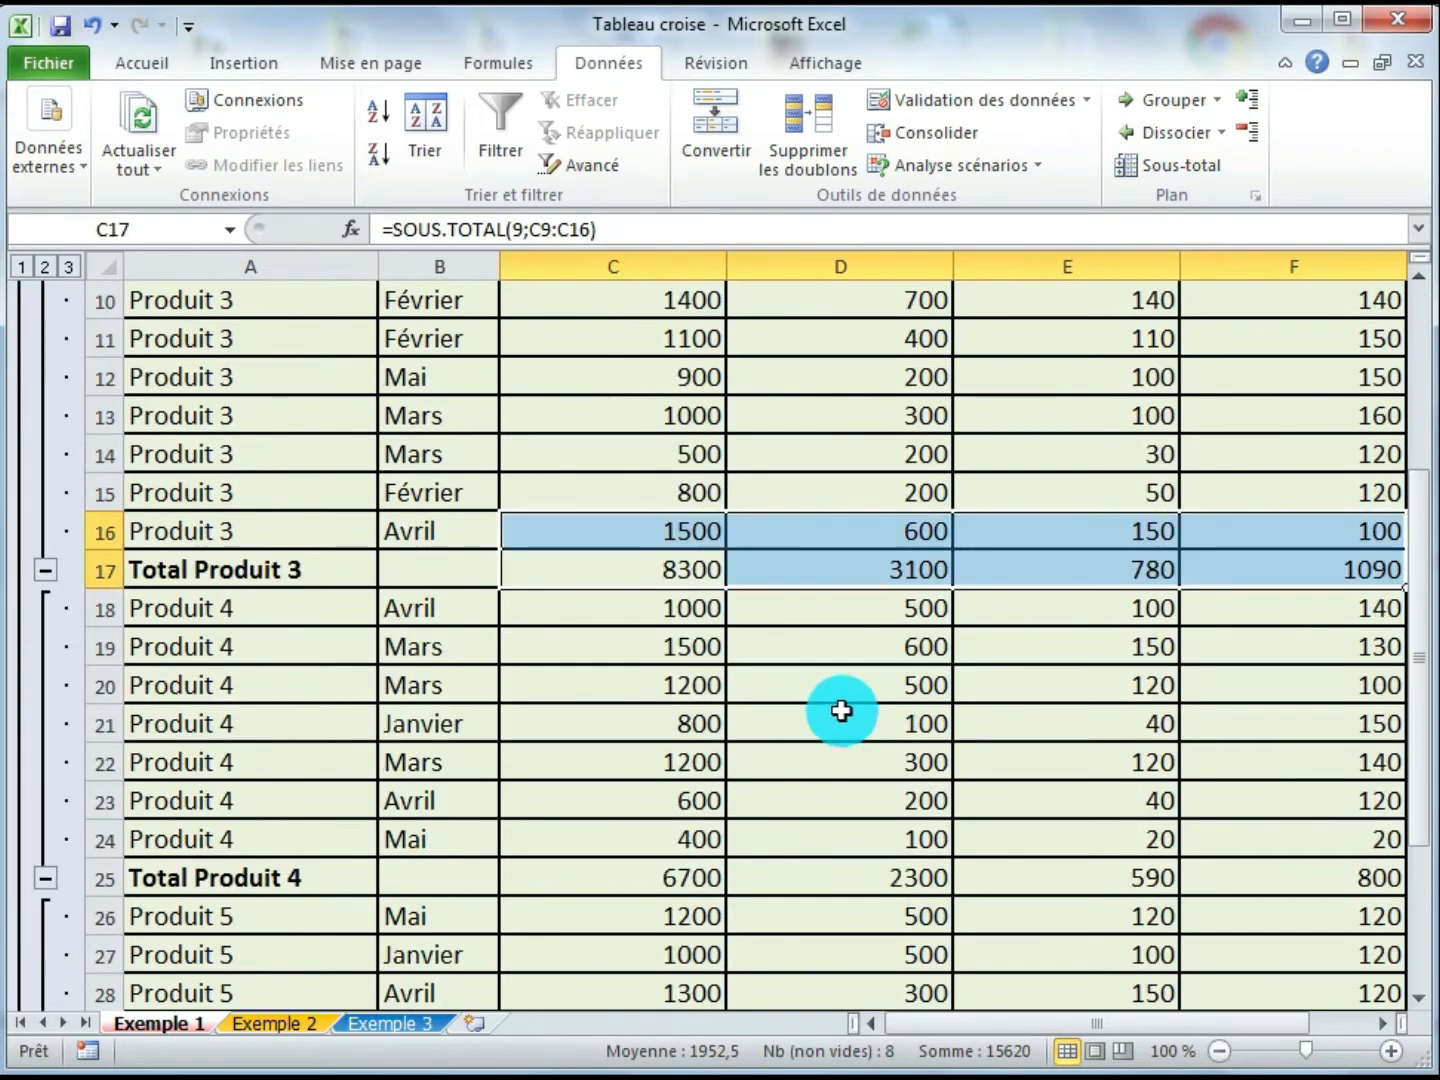
pyautogui.scroll(3, 807, 665)
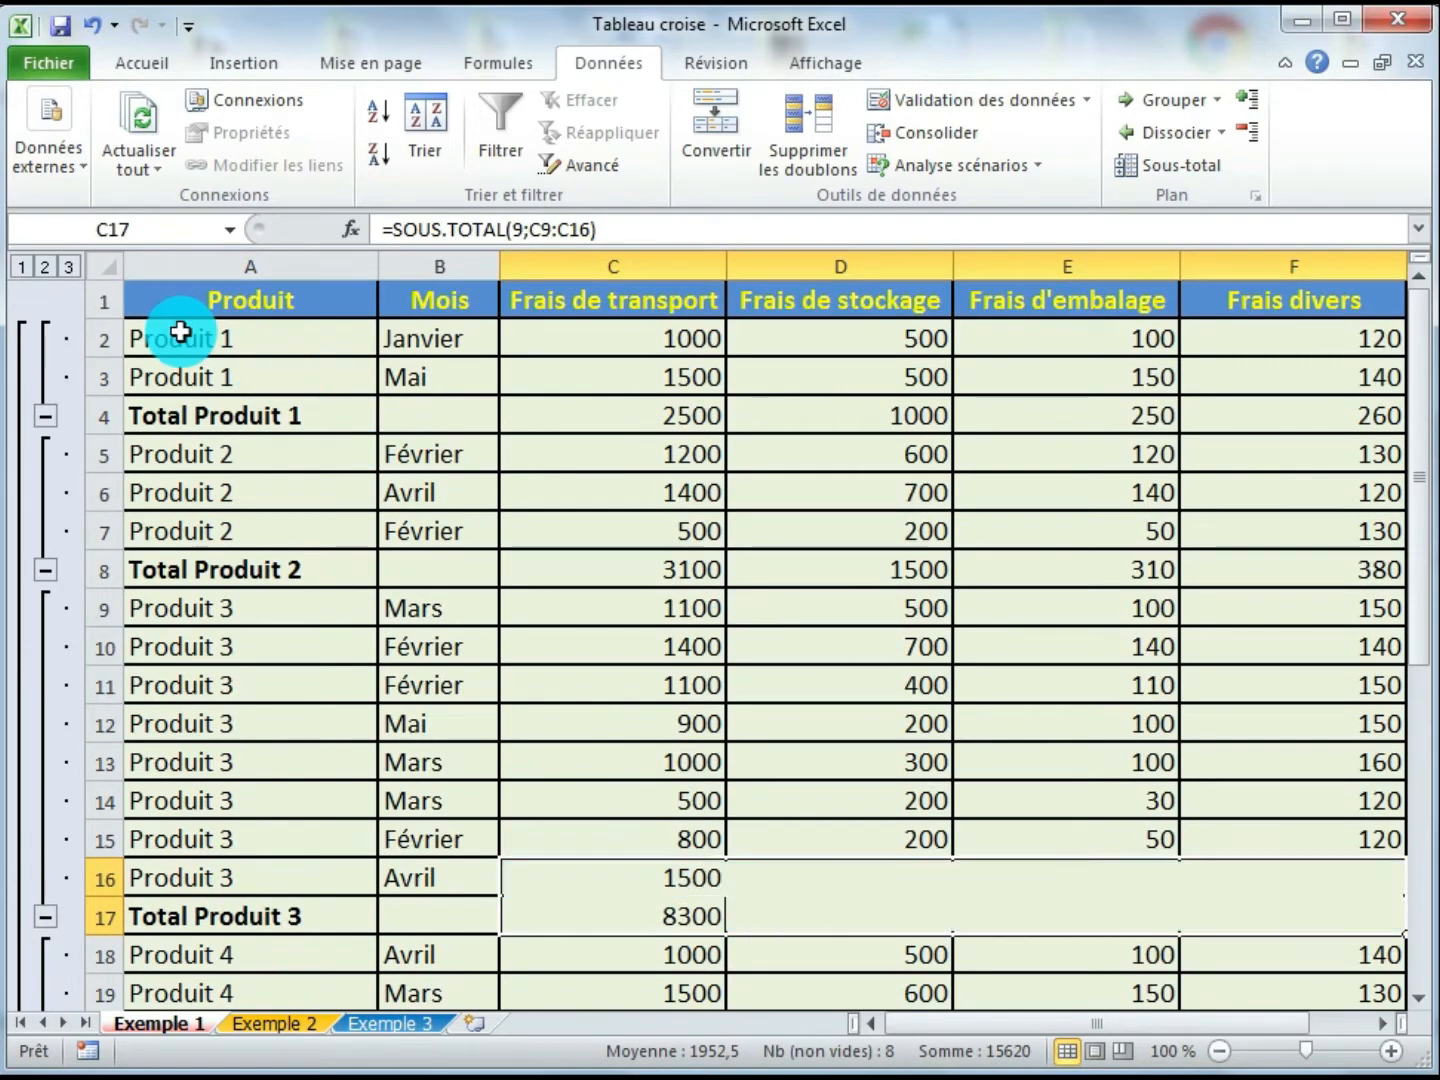
pyautogui.moveTo(180, 333); pyautogui.dragTo(1335, 372)
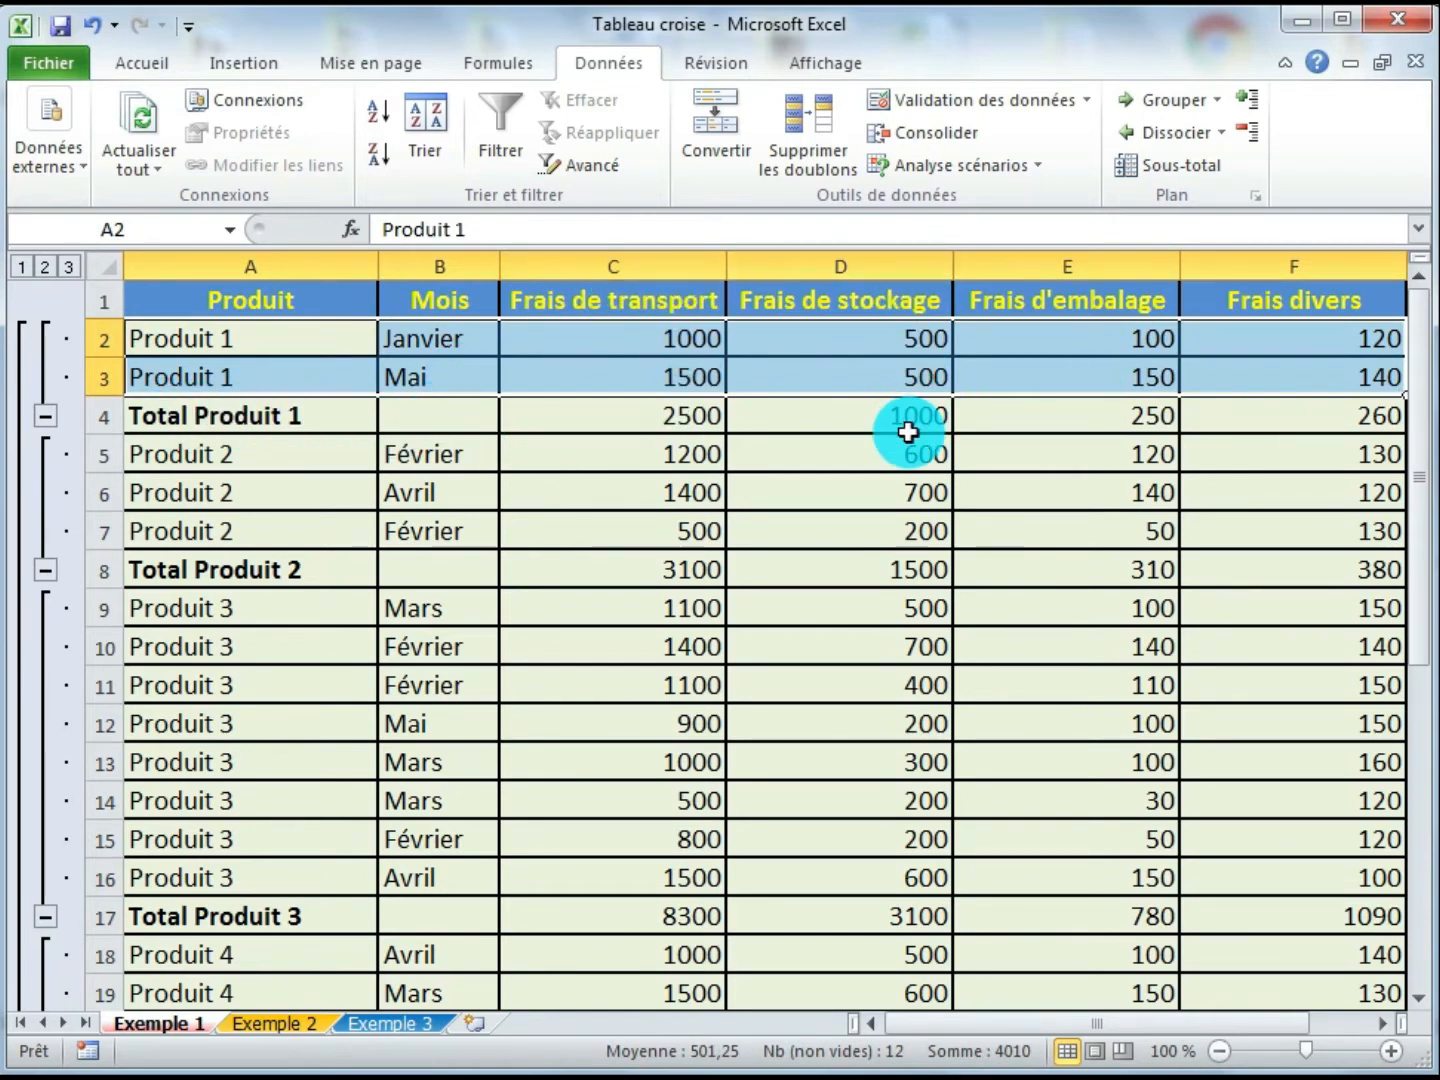
pyautogui.click(572, 492)
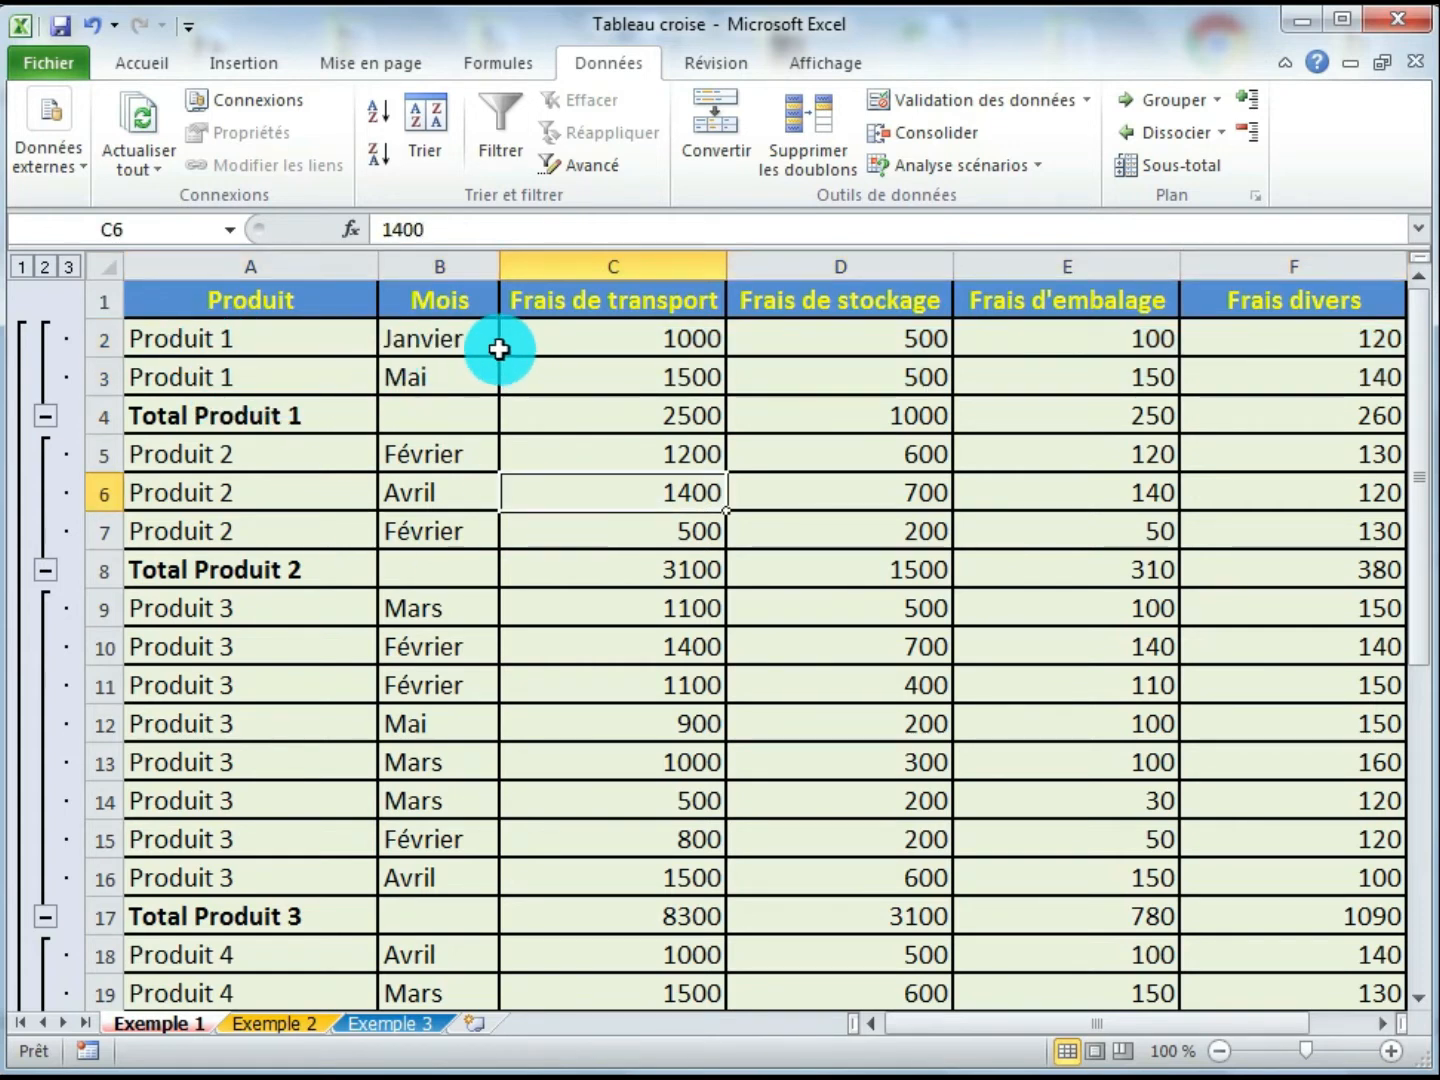
# - Collapse the outline groups for Produit 1 through Produit 5 so only the total rows show
pyautogui.click(45, 417)
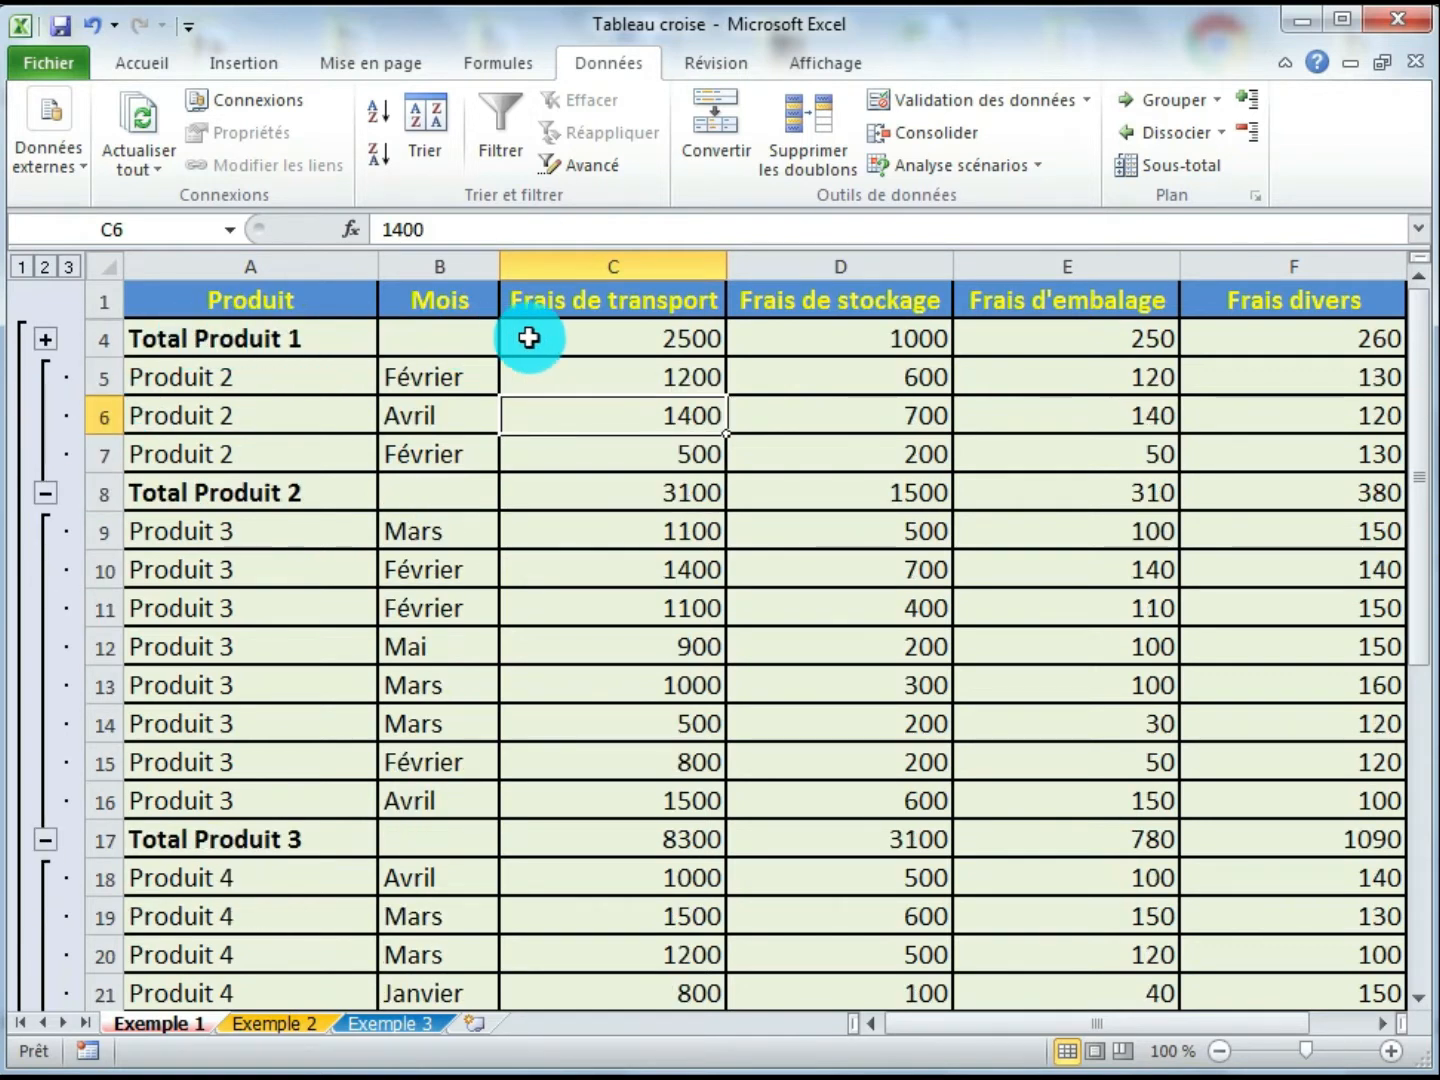
pyautogui.click(45, 494)
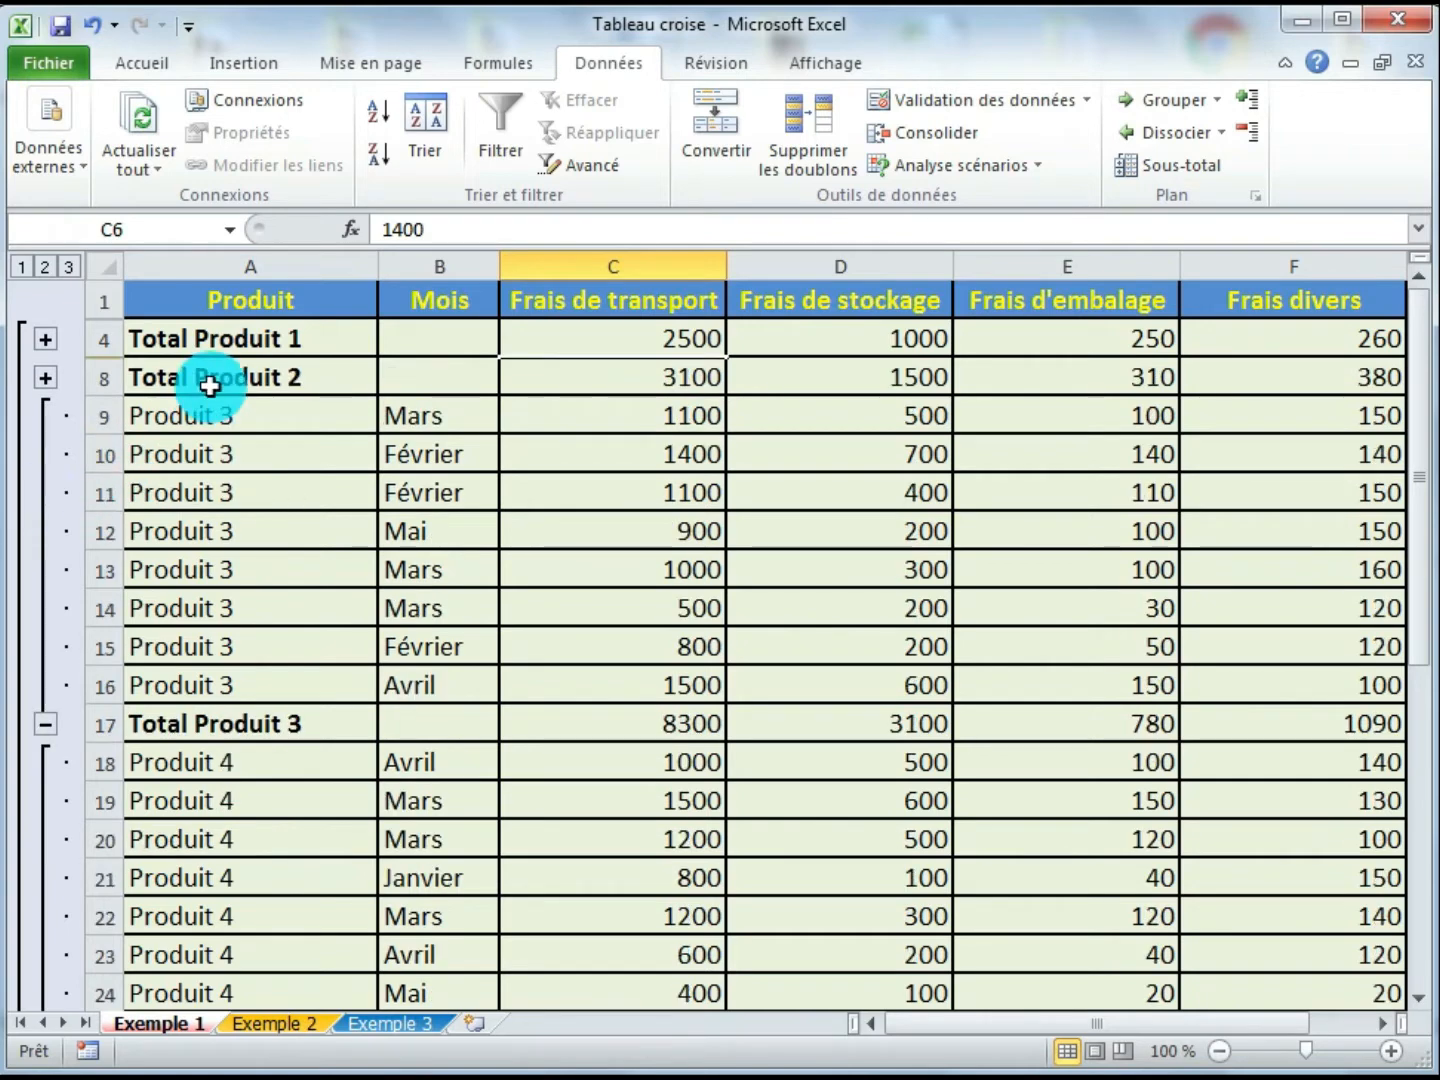
pyautogui.click(45, 726)
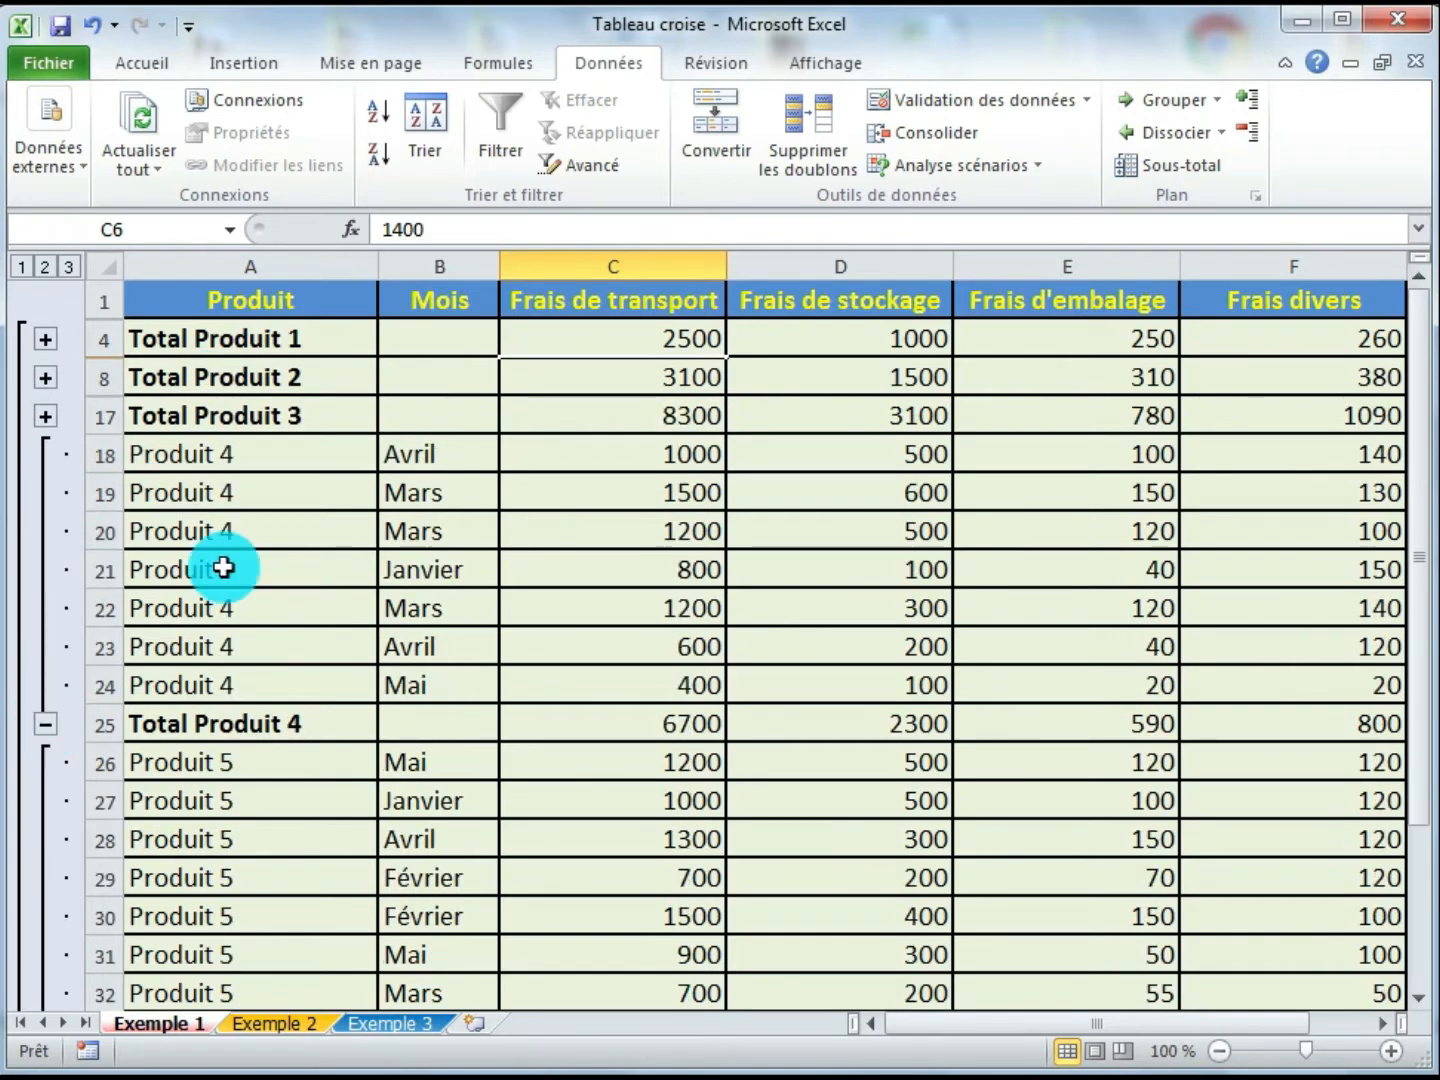
pyautogui.click(46, 728)
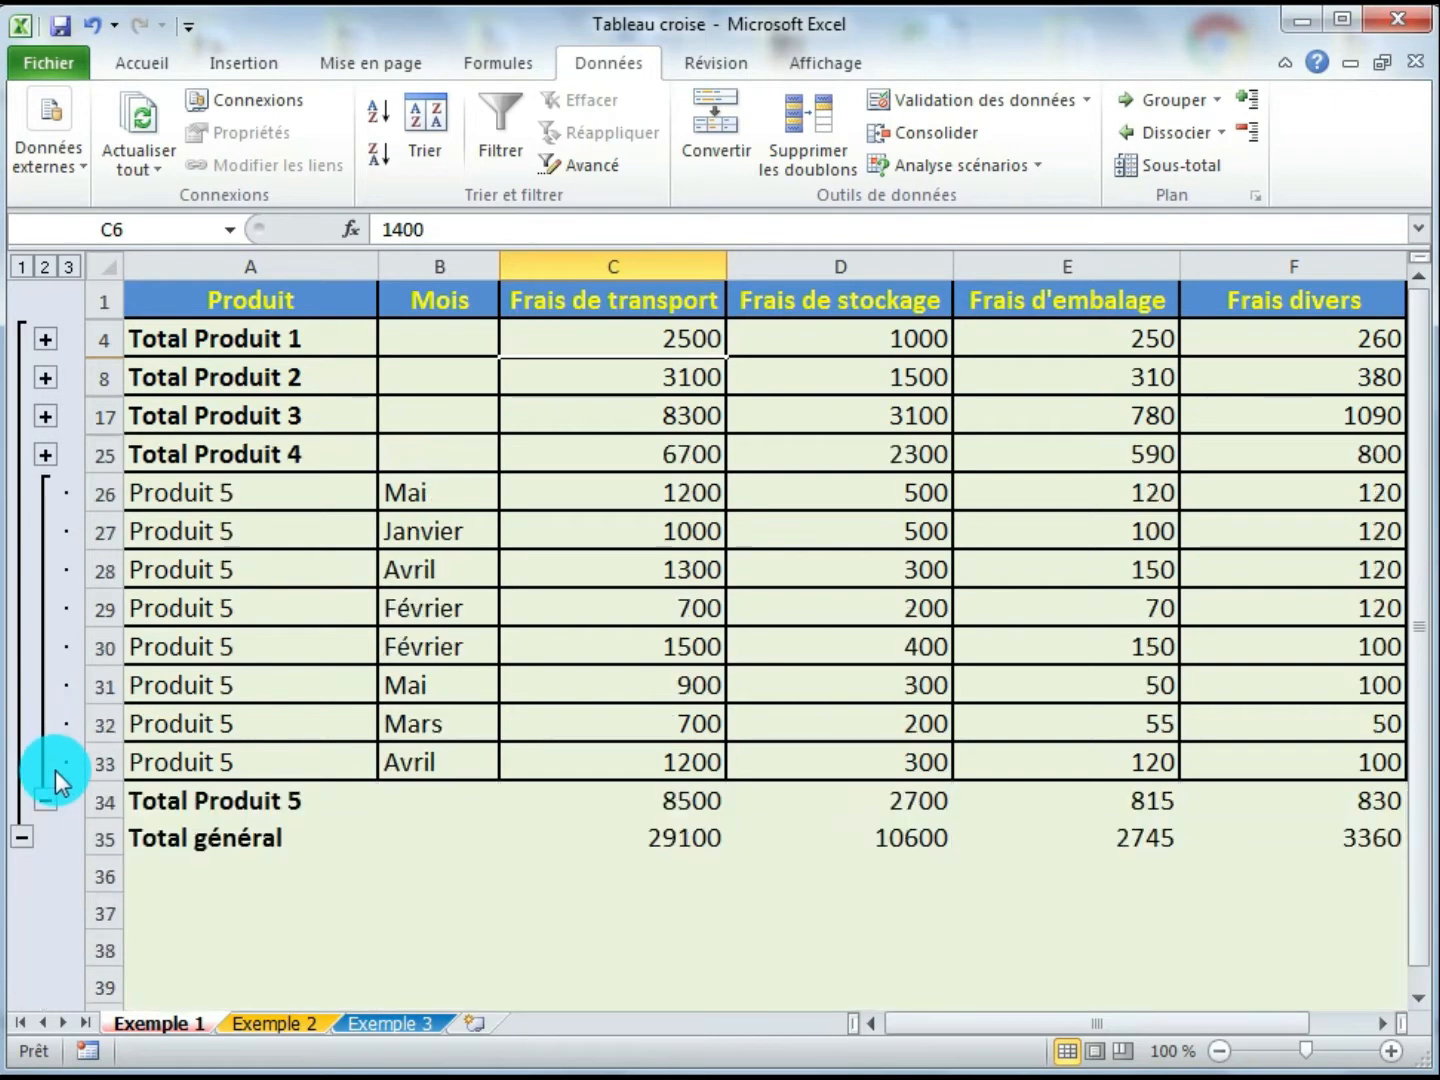
pyautogui.click(45, 798)
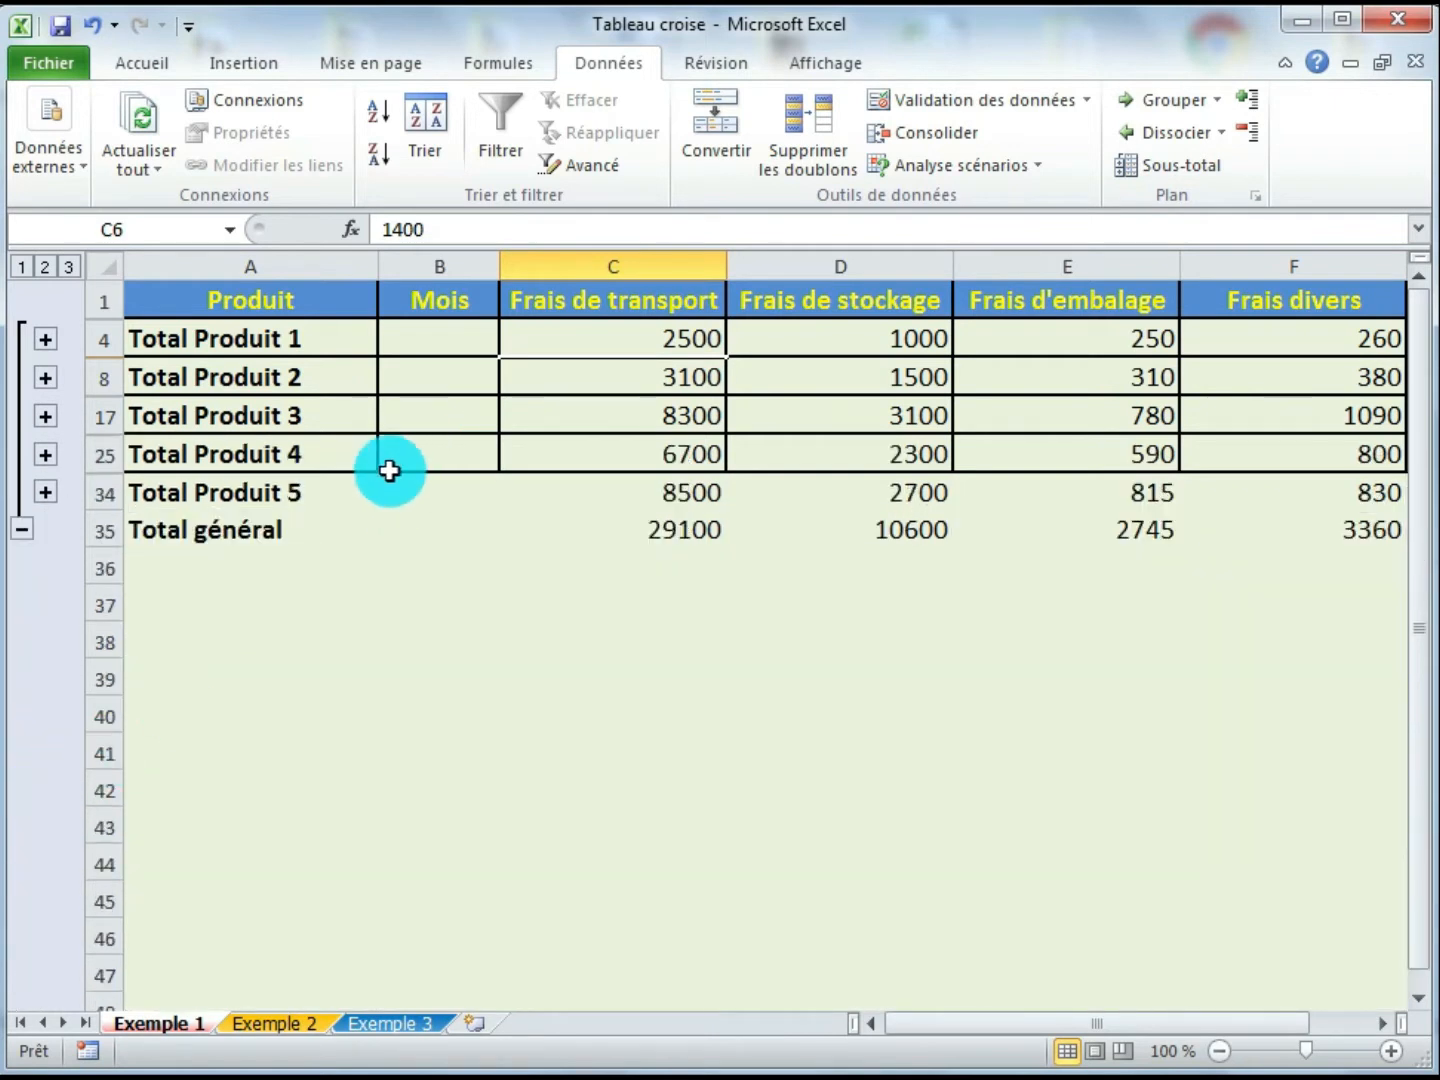
# - Inspect the collapsed summary, checking the product subtotals and the Total général formulas in each cost column
pyautogui.click(604, 338)
pyautogui.click(819, 349)
pyautogui.click(657, 345)
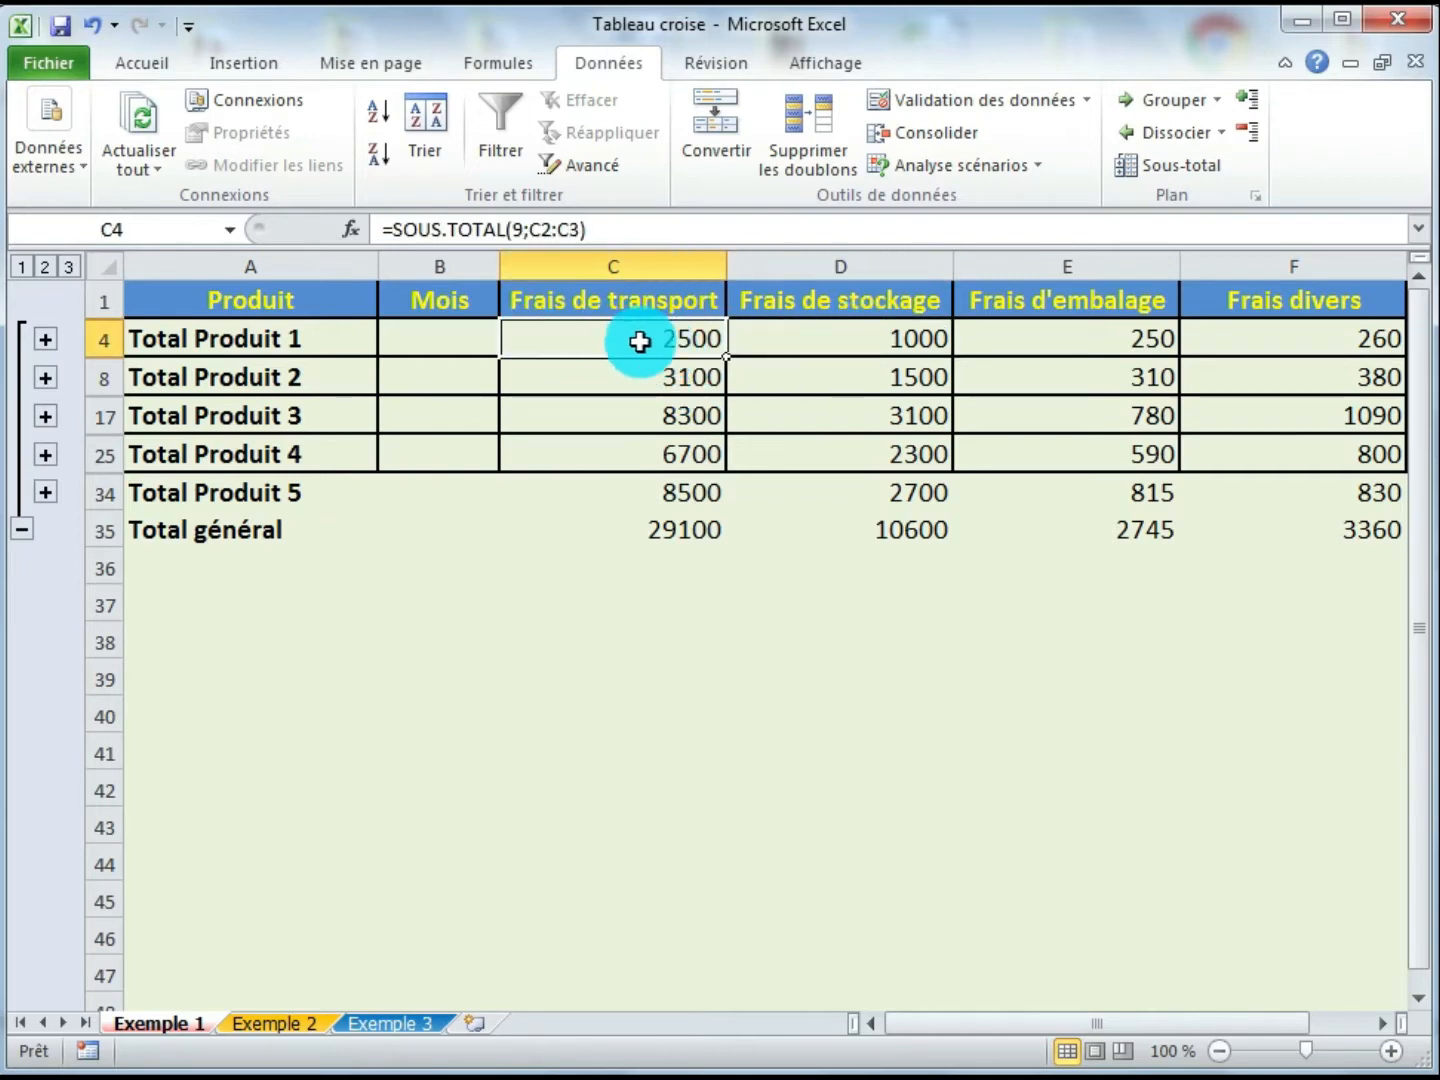
pyautogui.click(215, 346)
pyautogui.click(859, 347)
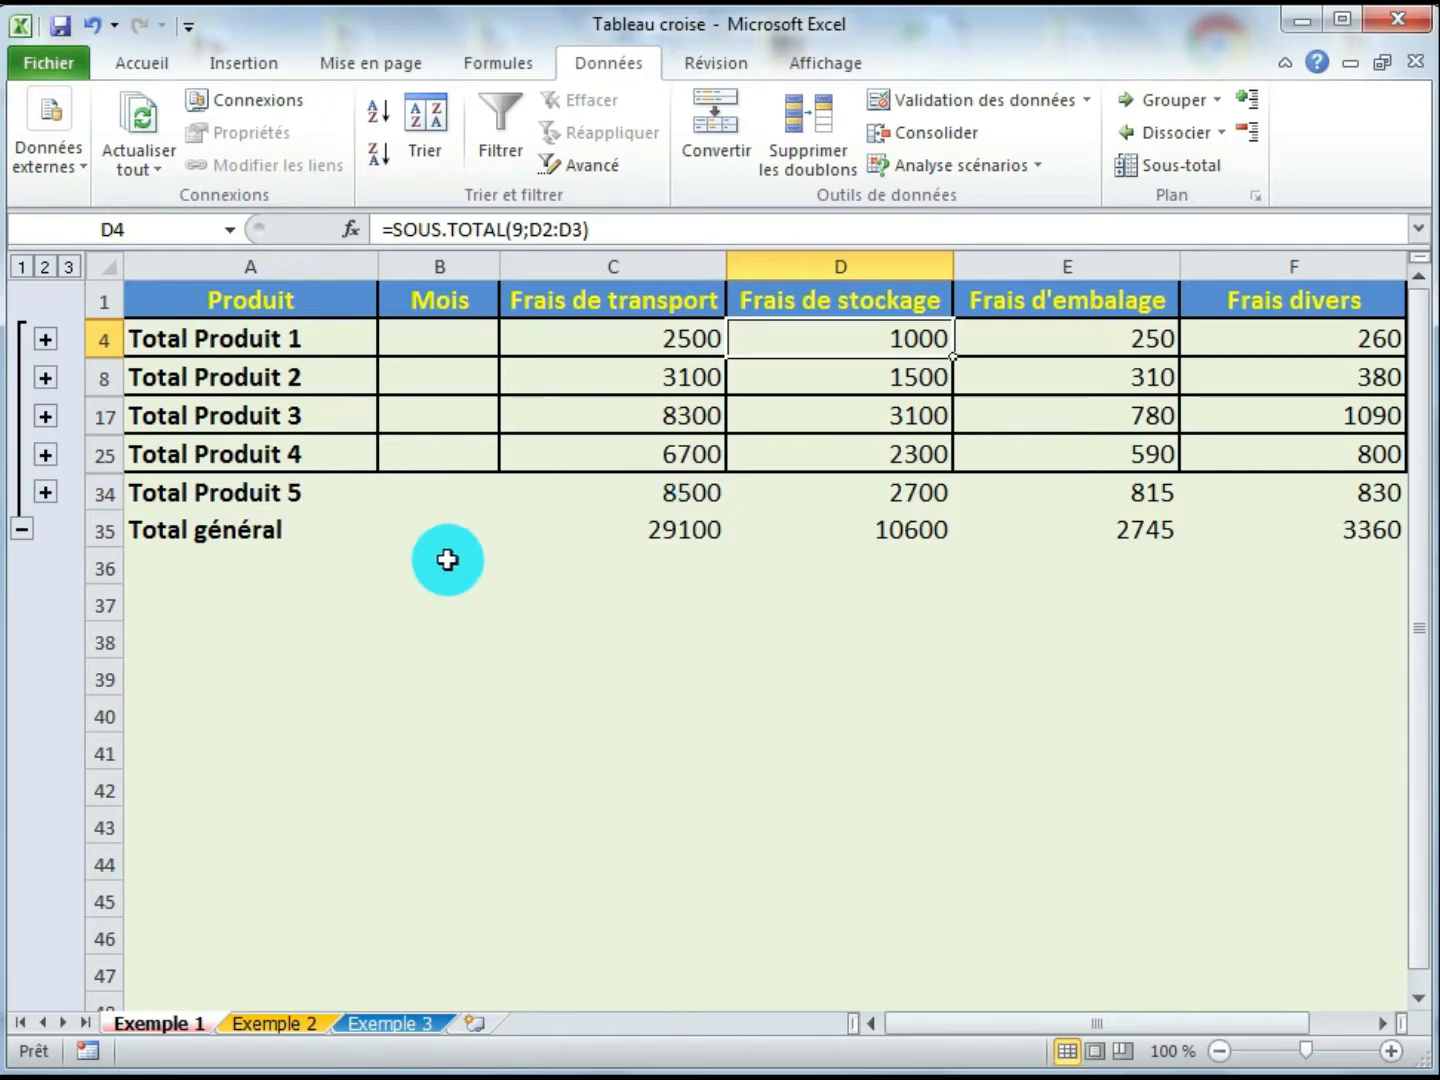
pyautogui.click(662, 500)
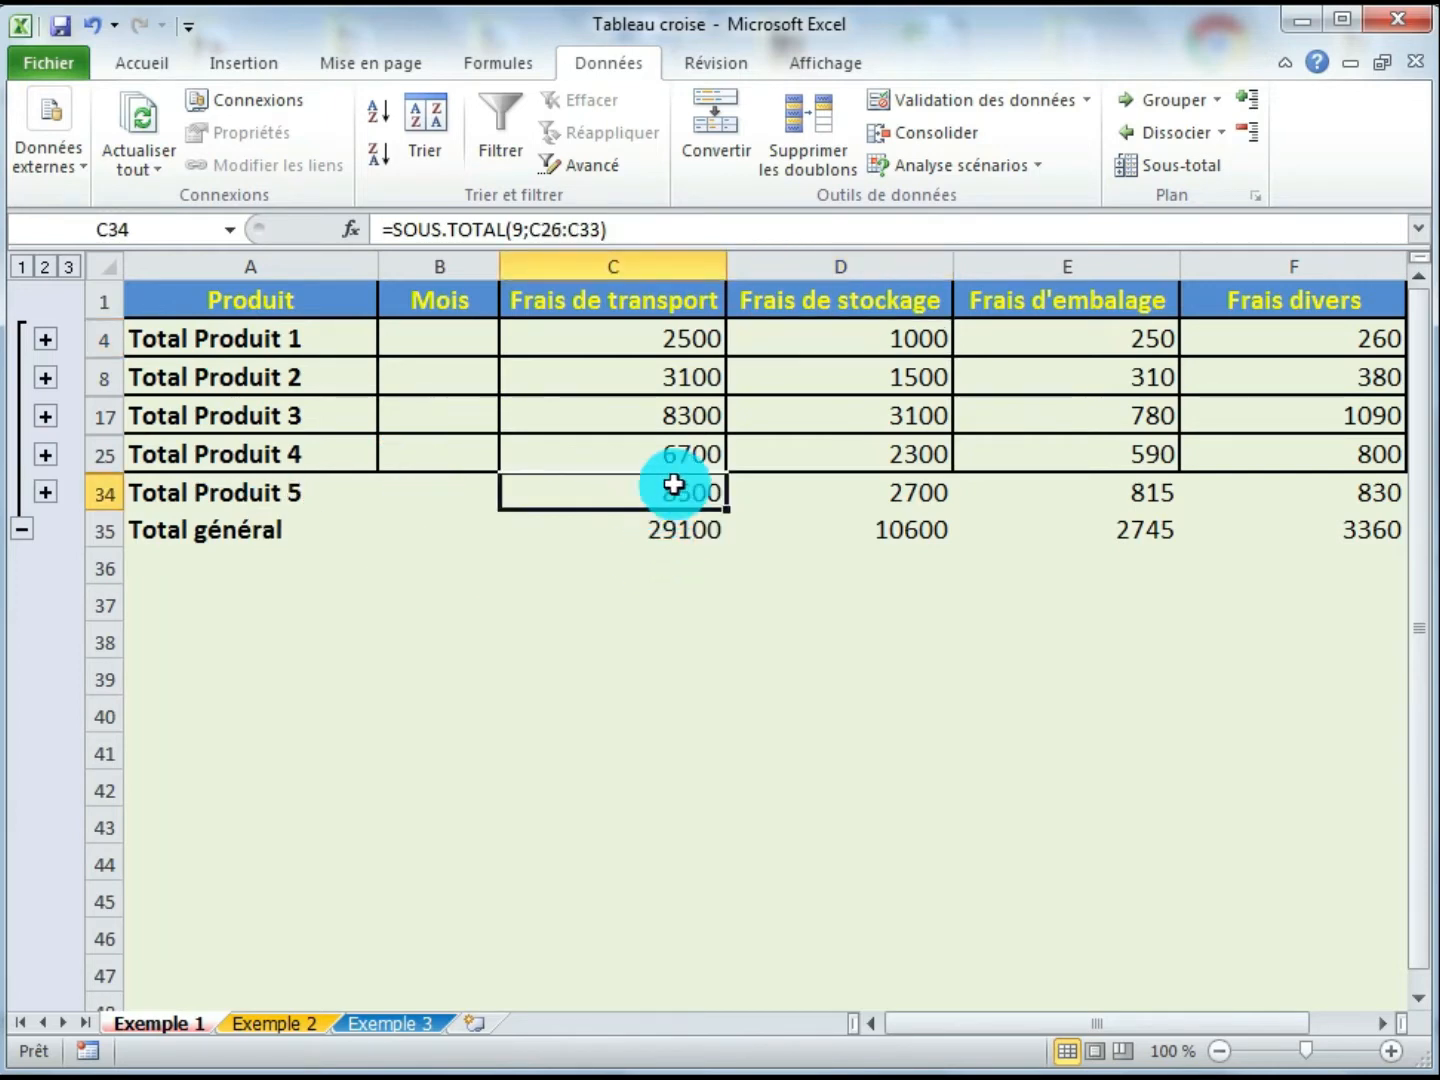
pyautogui.click(652, 543)
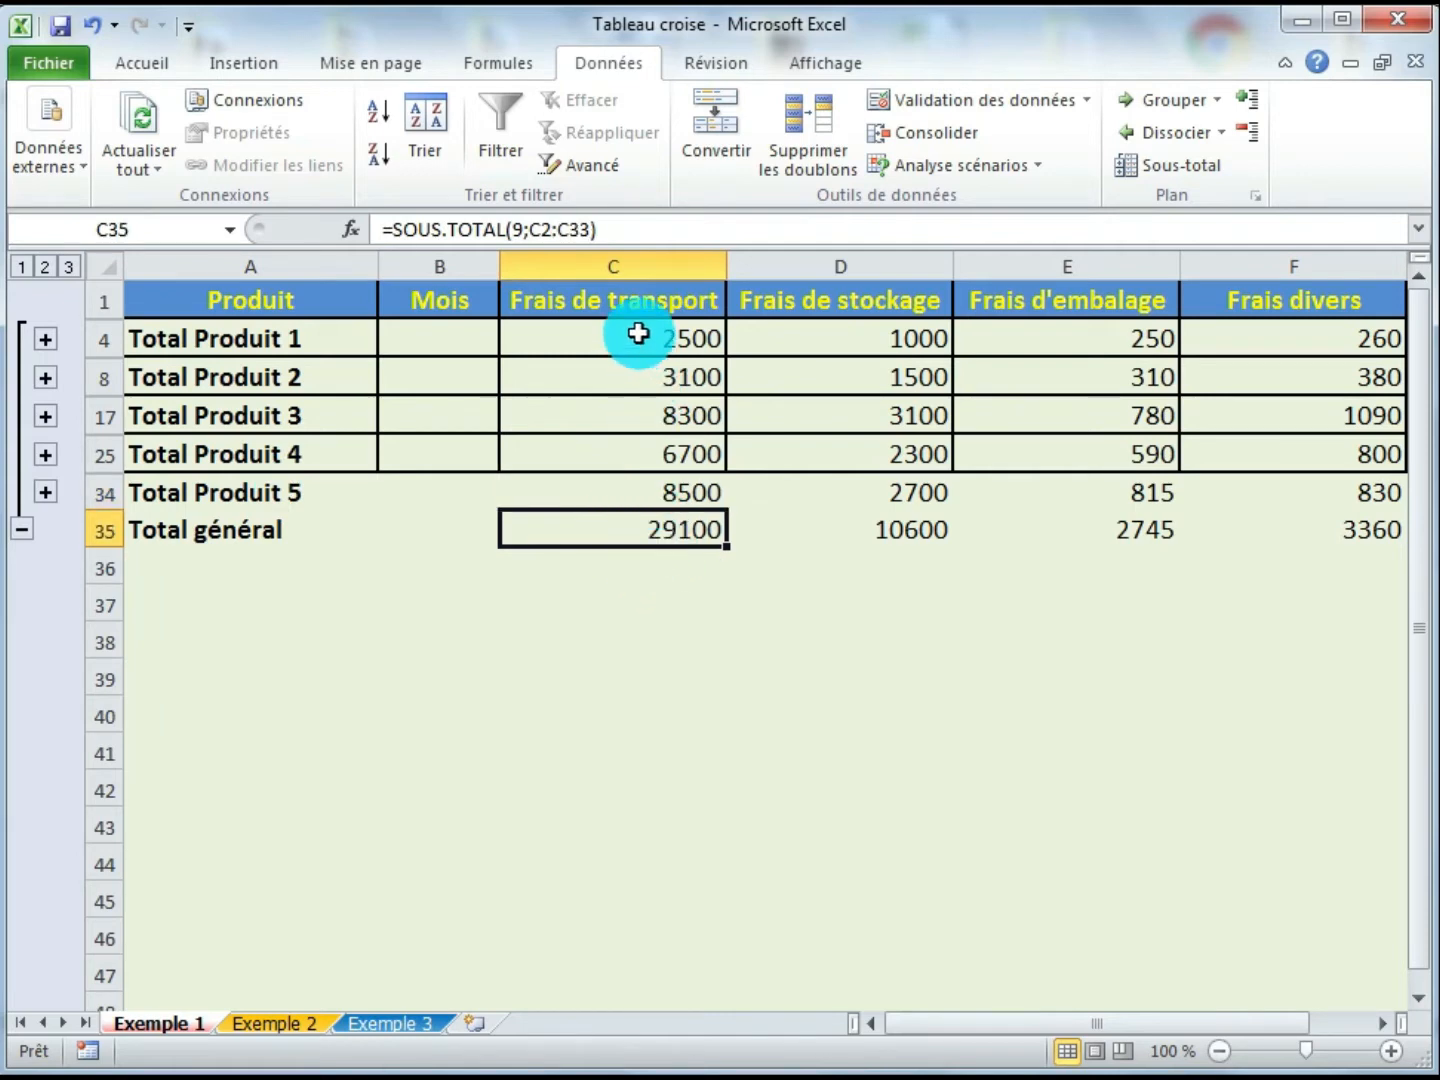
pyautogui.moveTo(638, 333); pyautogui.dragTo(640, 495)
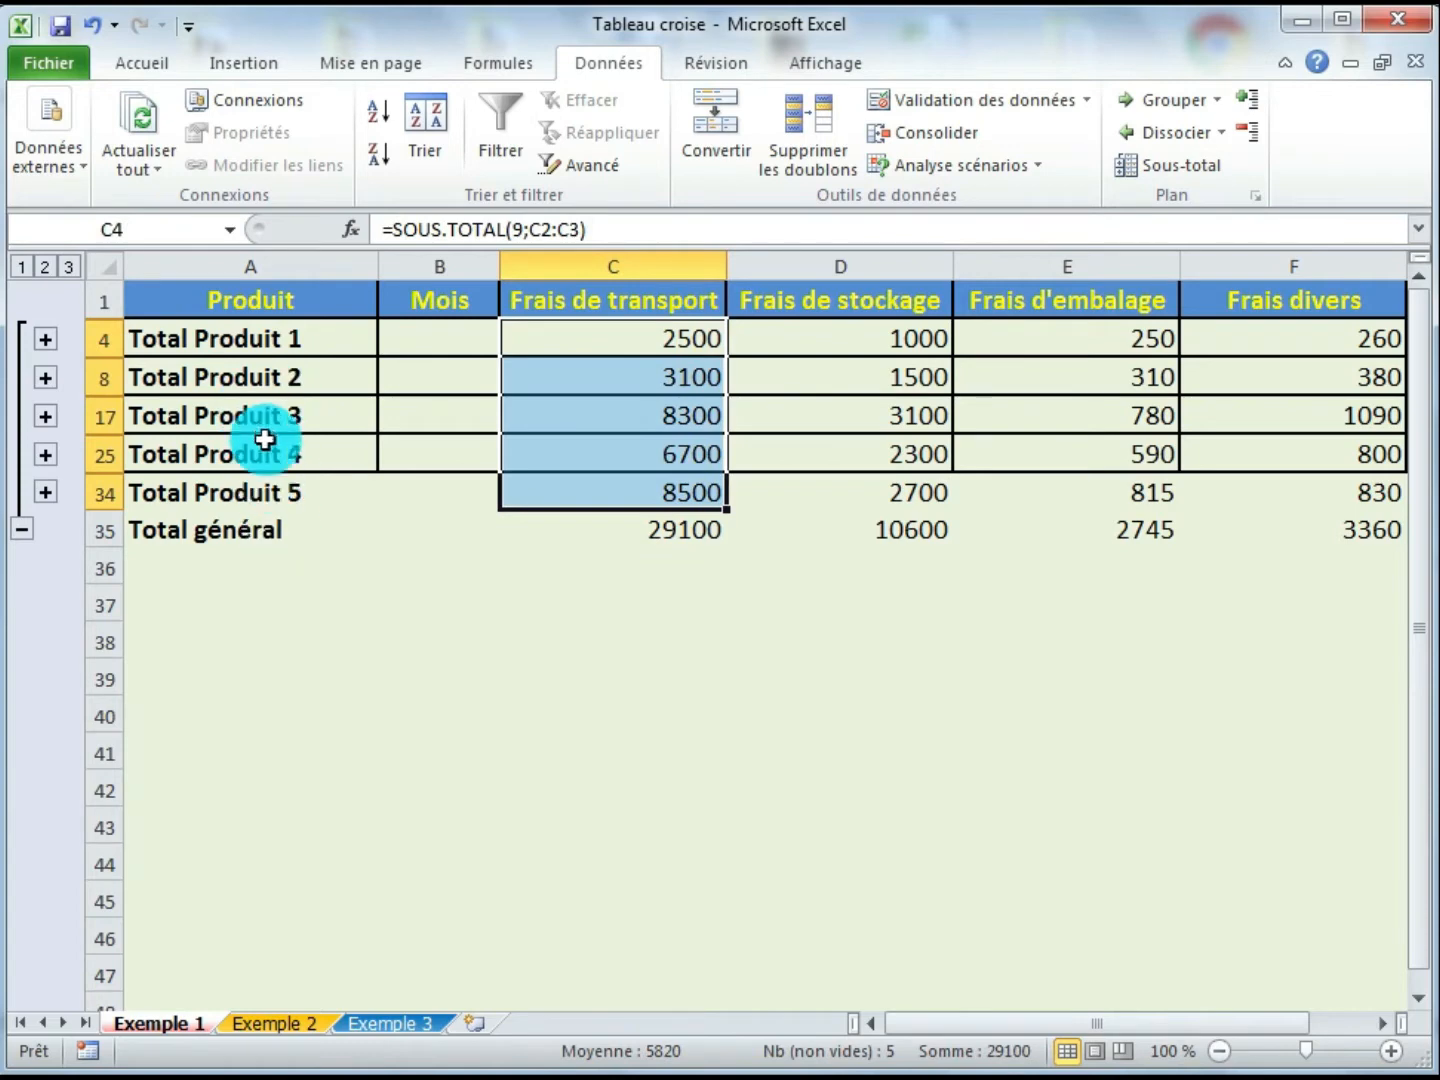
pyautogui.click(634, 534)
pyautogui.click(847, 540)
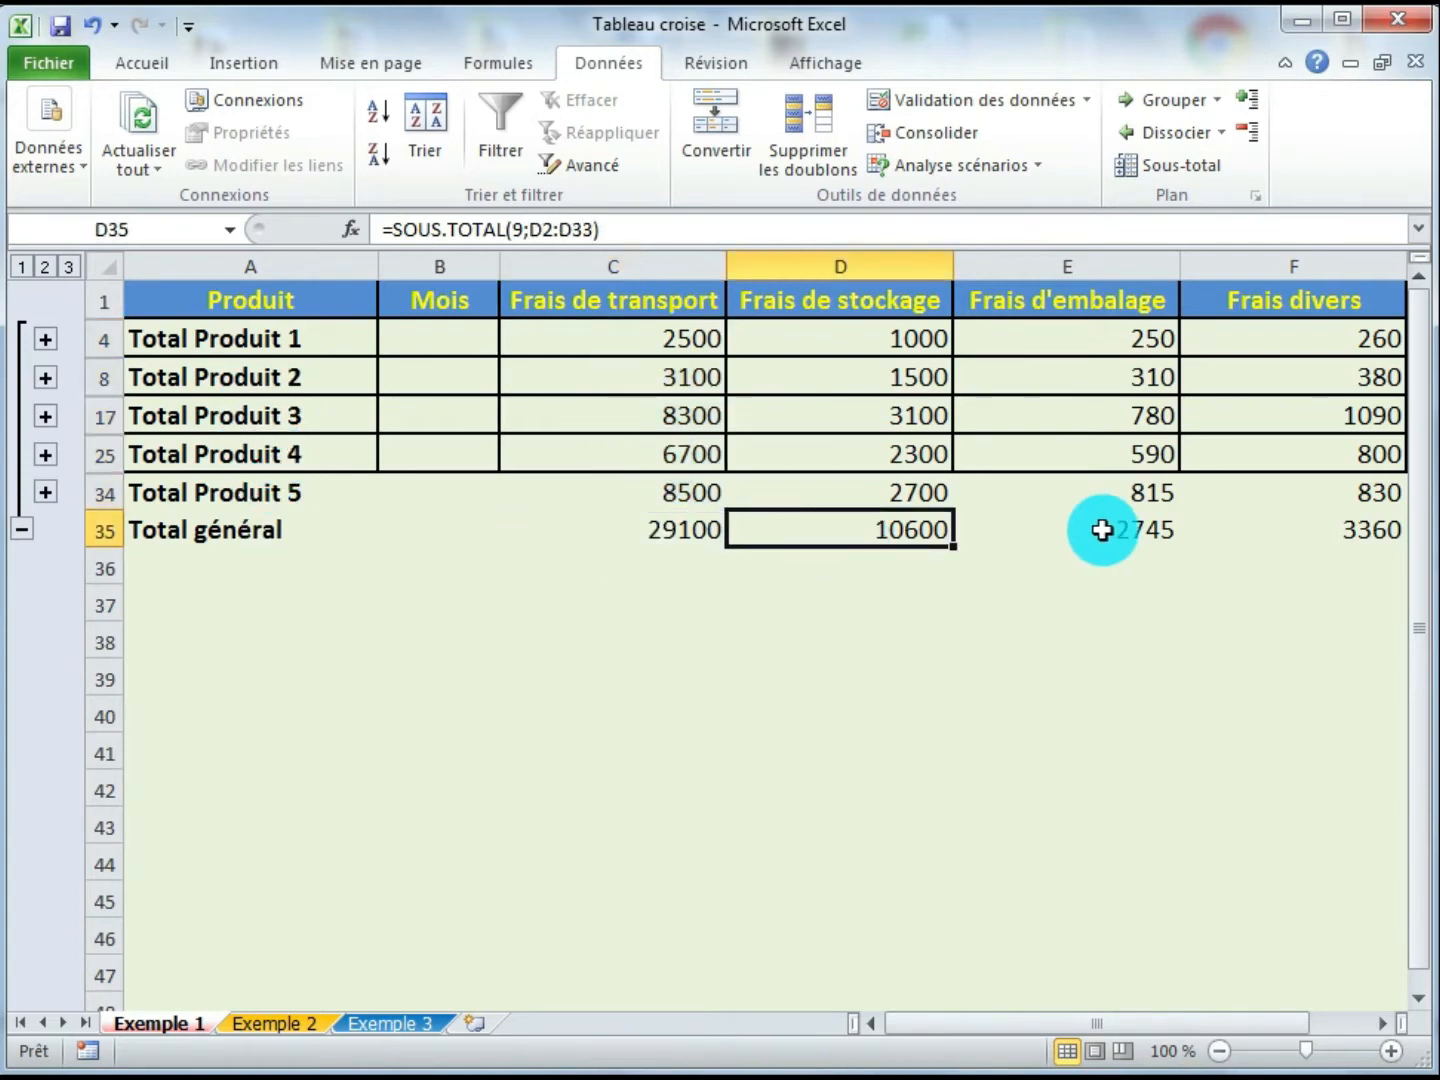
pyautogui.click(1052, 536)
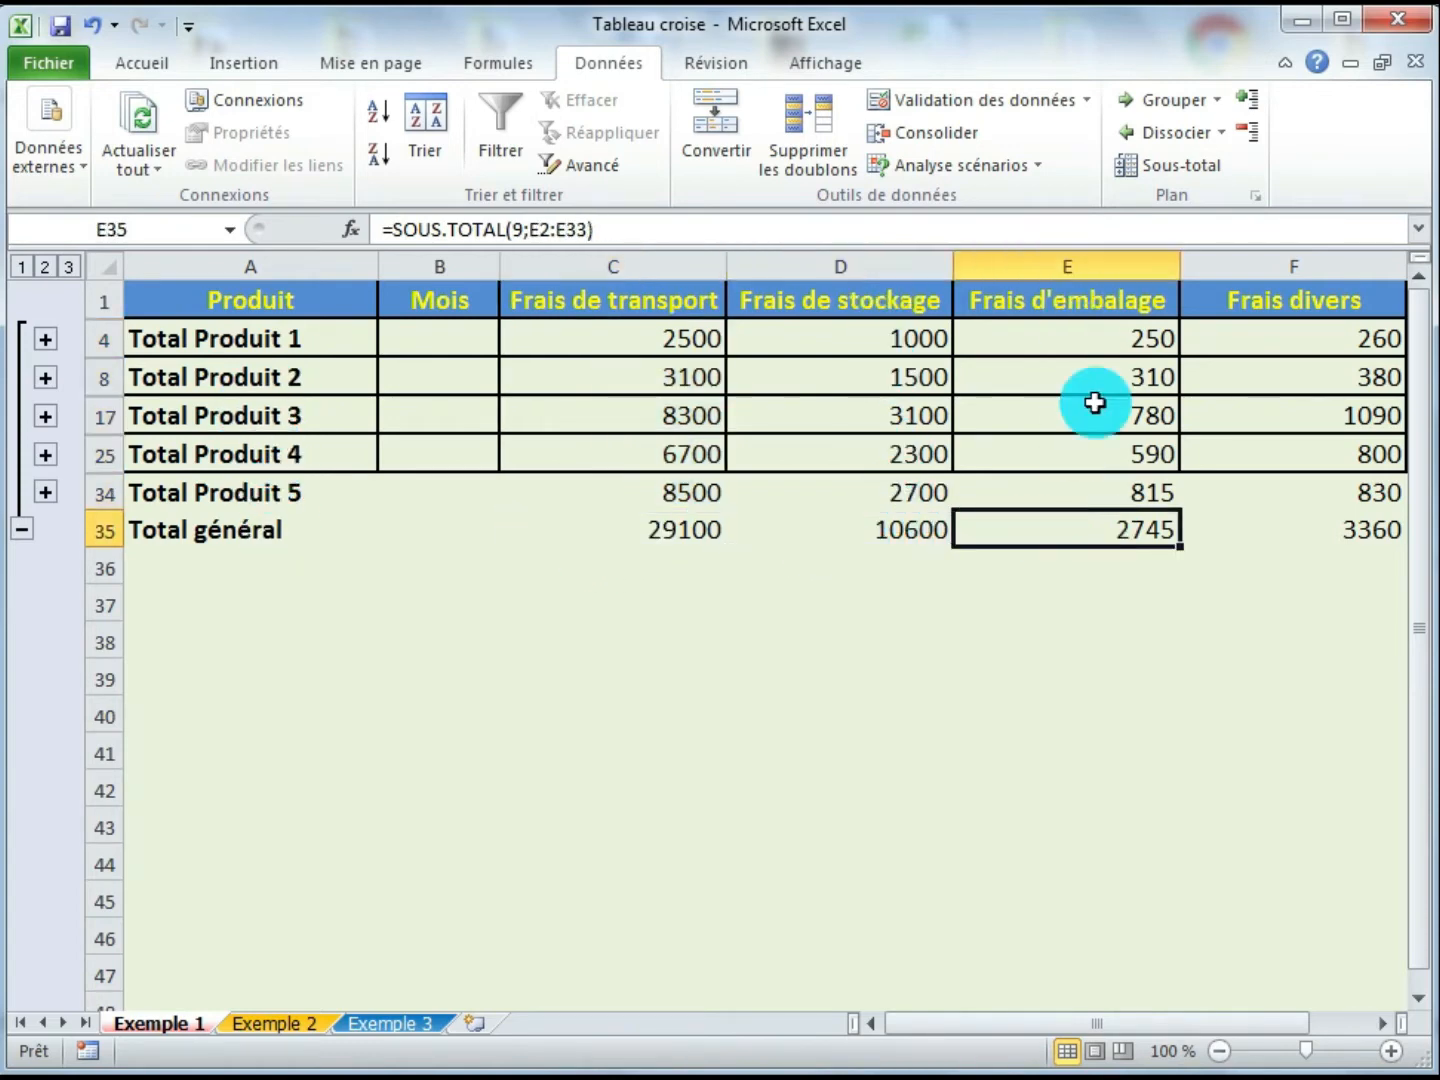
pyautogui.click(1280, 540)
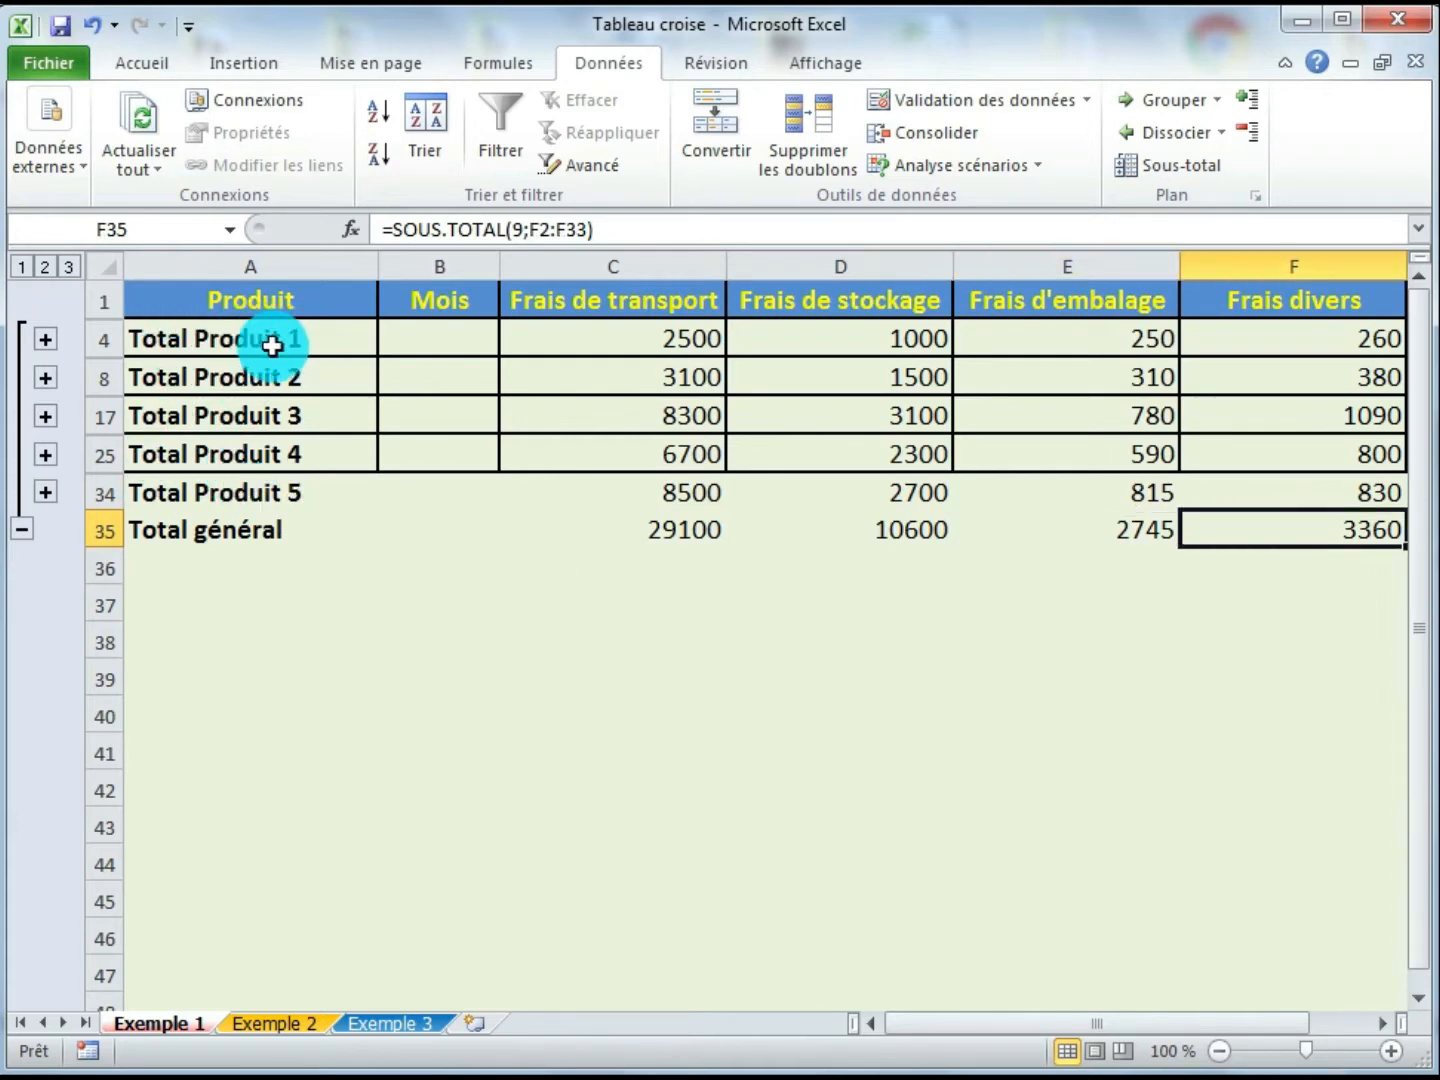
# - Expand the Produit 1 group and review its detail rows against its total
pyautogui.click(45, 340)
pyautogui.click(422, 347)
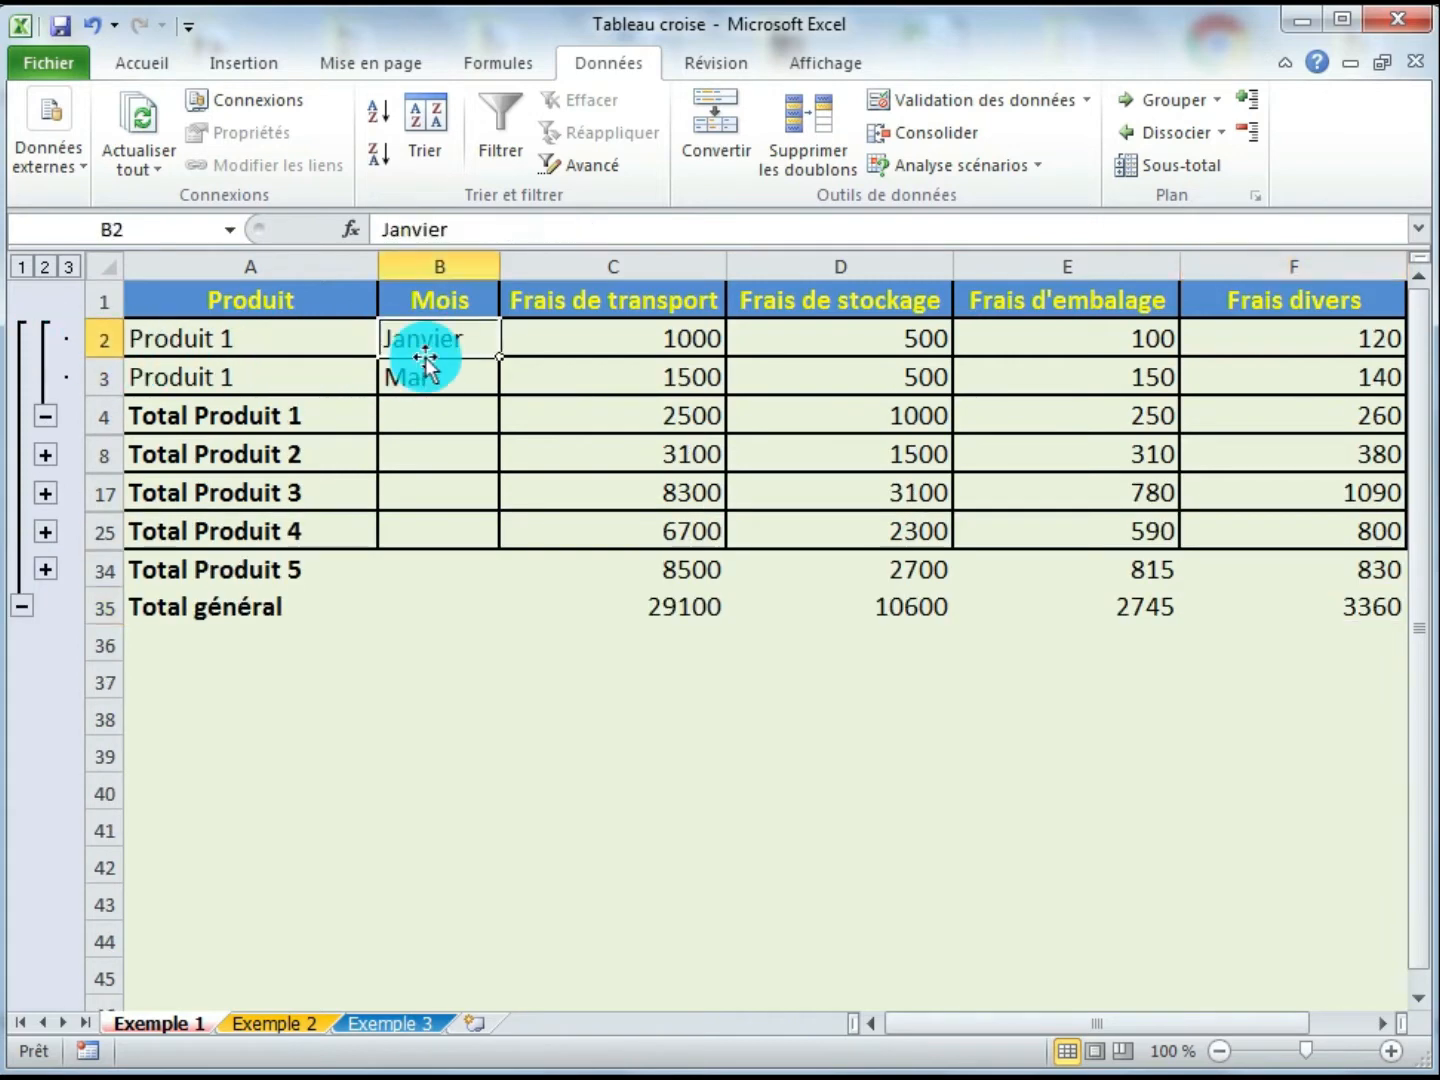
pyautogui.click(431, 383)
pyautogui.click(600, 345)
pyautogui.click(606, 377)
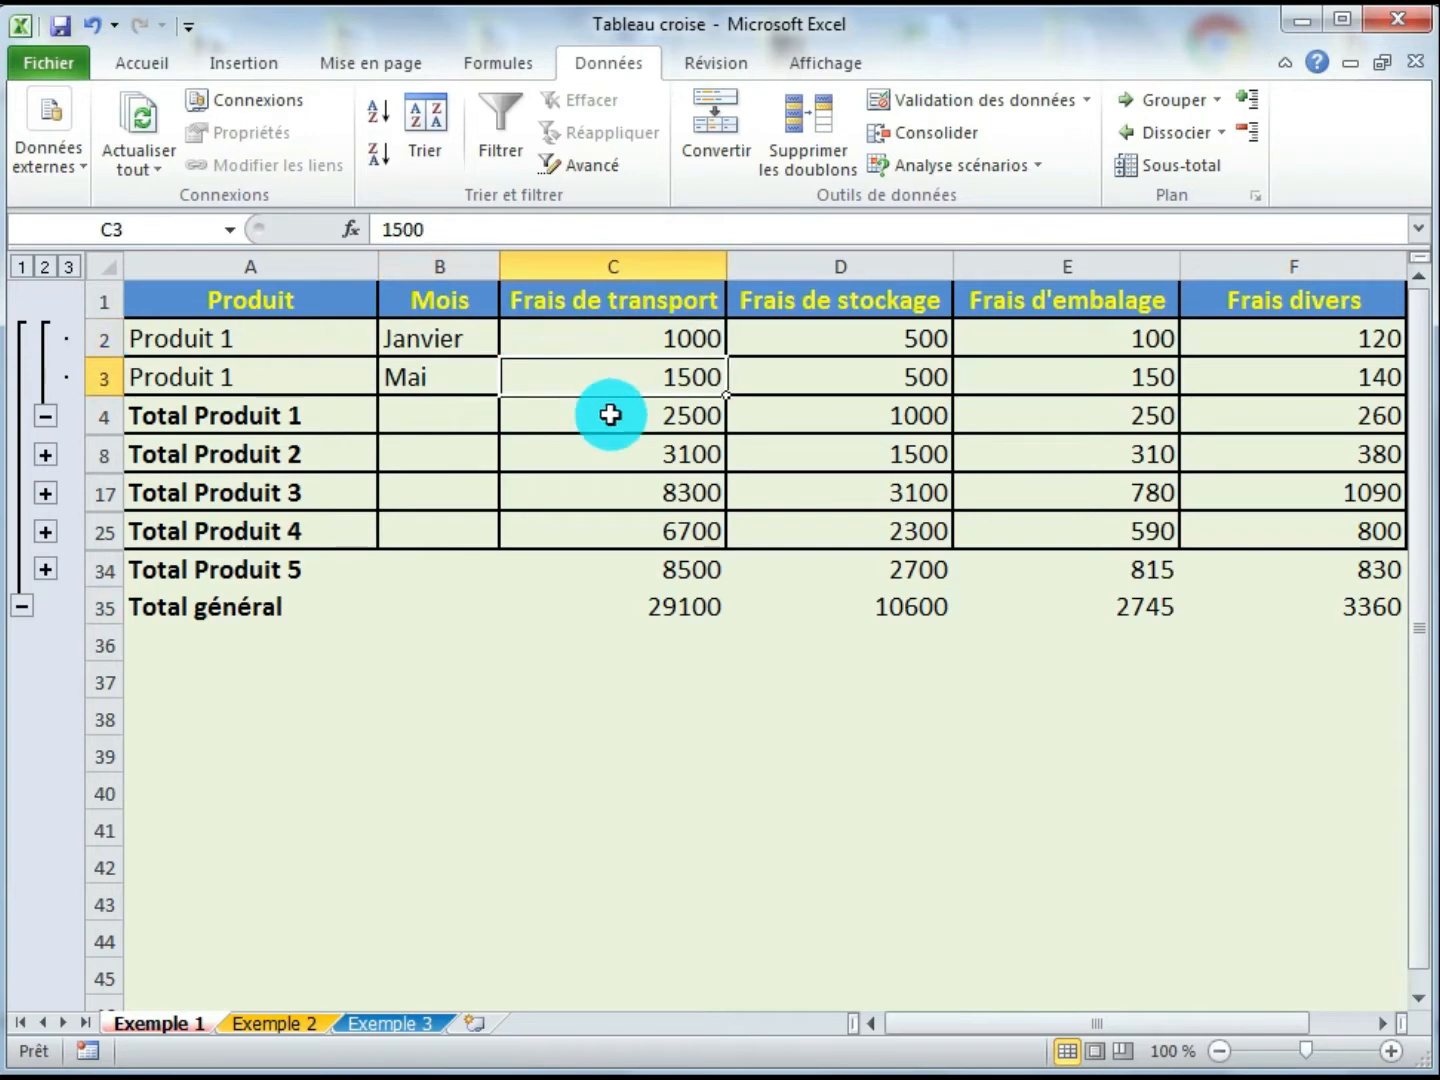
pyautogui.click(608, 413)
pyautogui.click(835, 352)
pyautogui.click(832, 378)
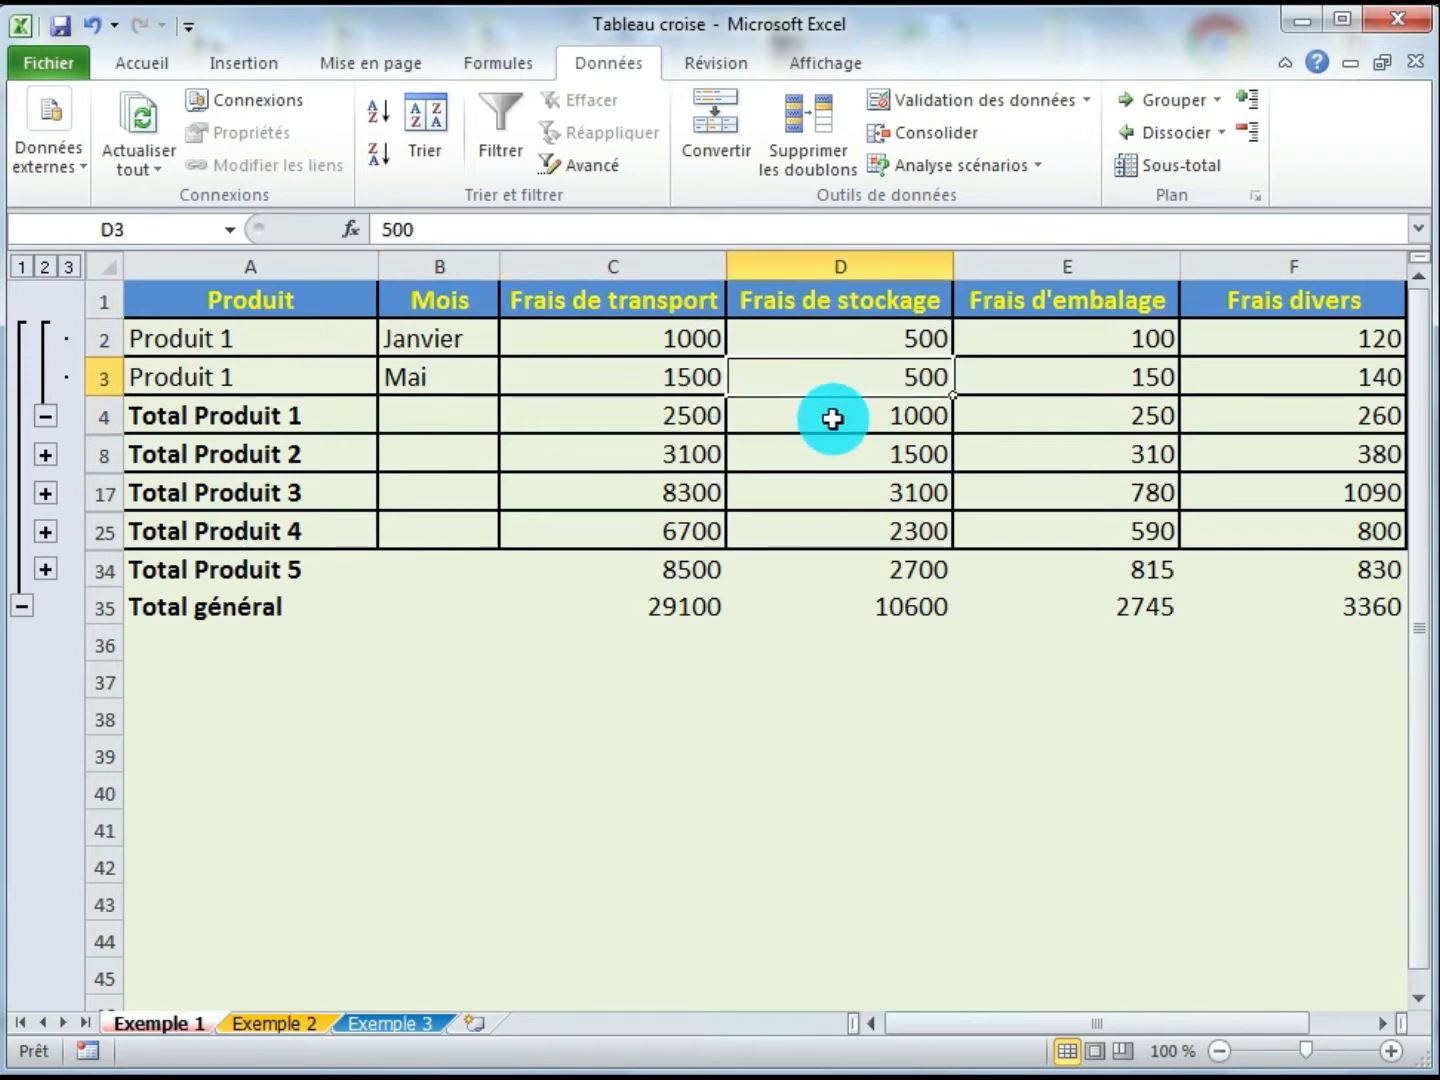
pyautogui.click(832, 415)
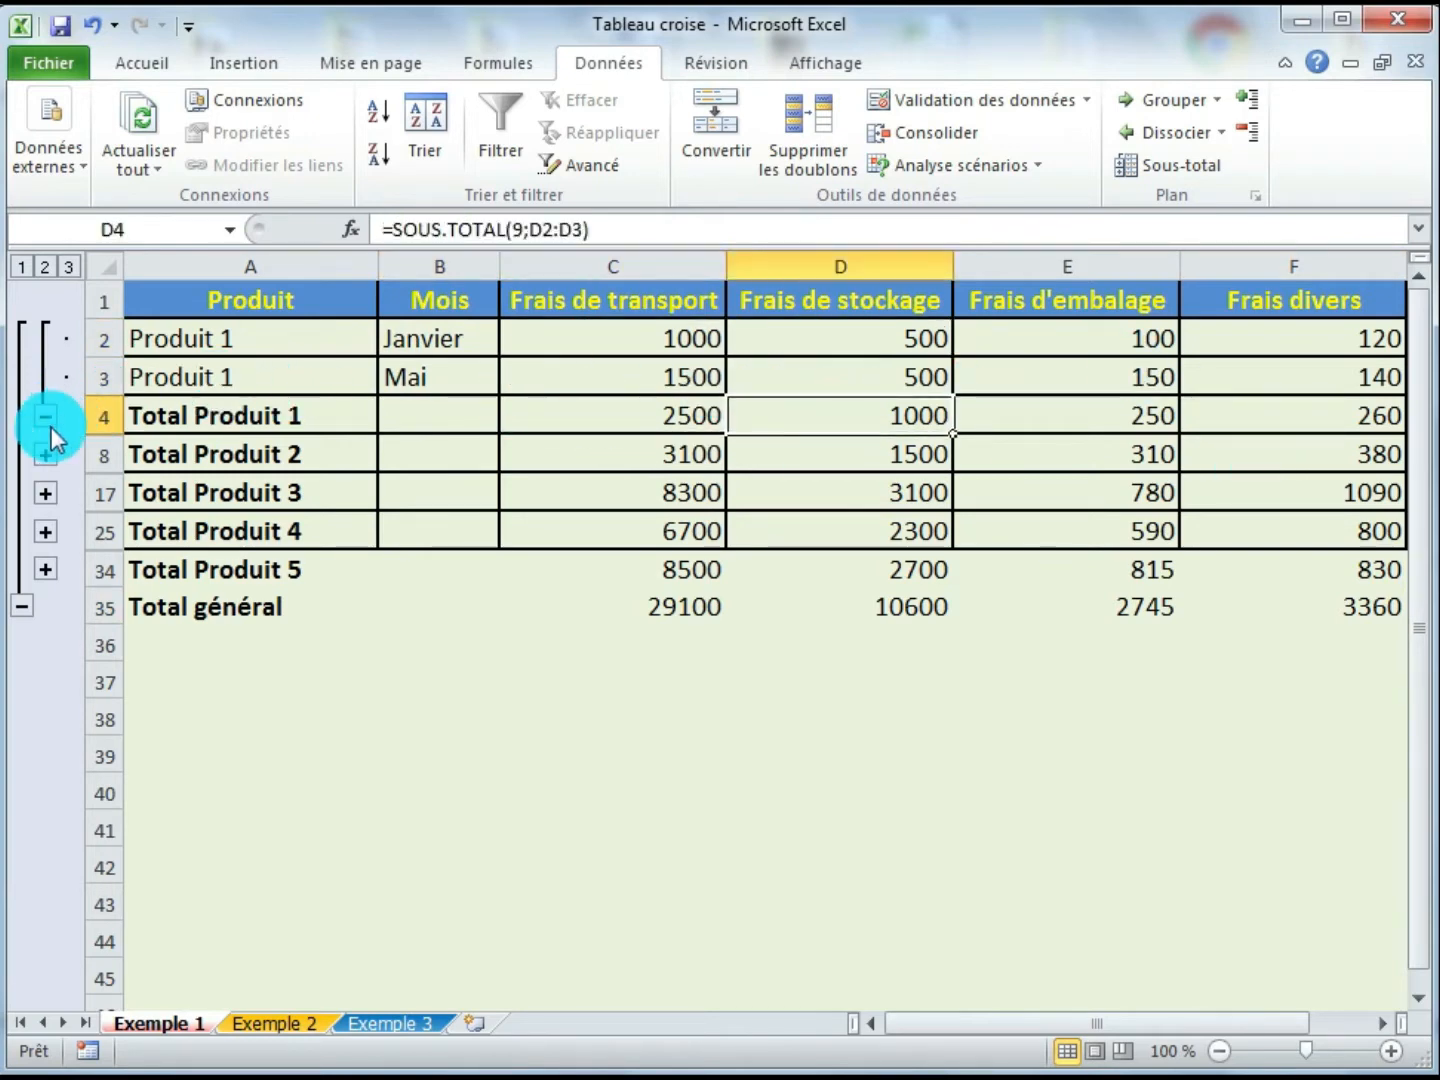
# - Expand the Produit 2, Produit 3 and Produit 4 groups again
pyautogui.click(45, 457)
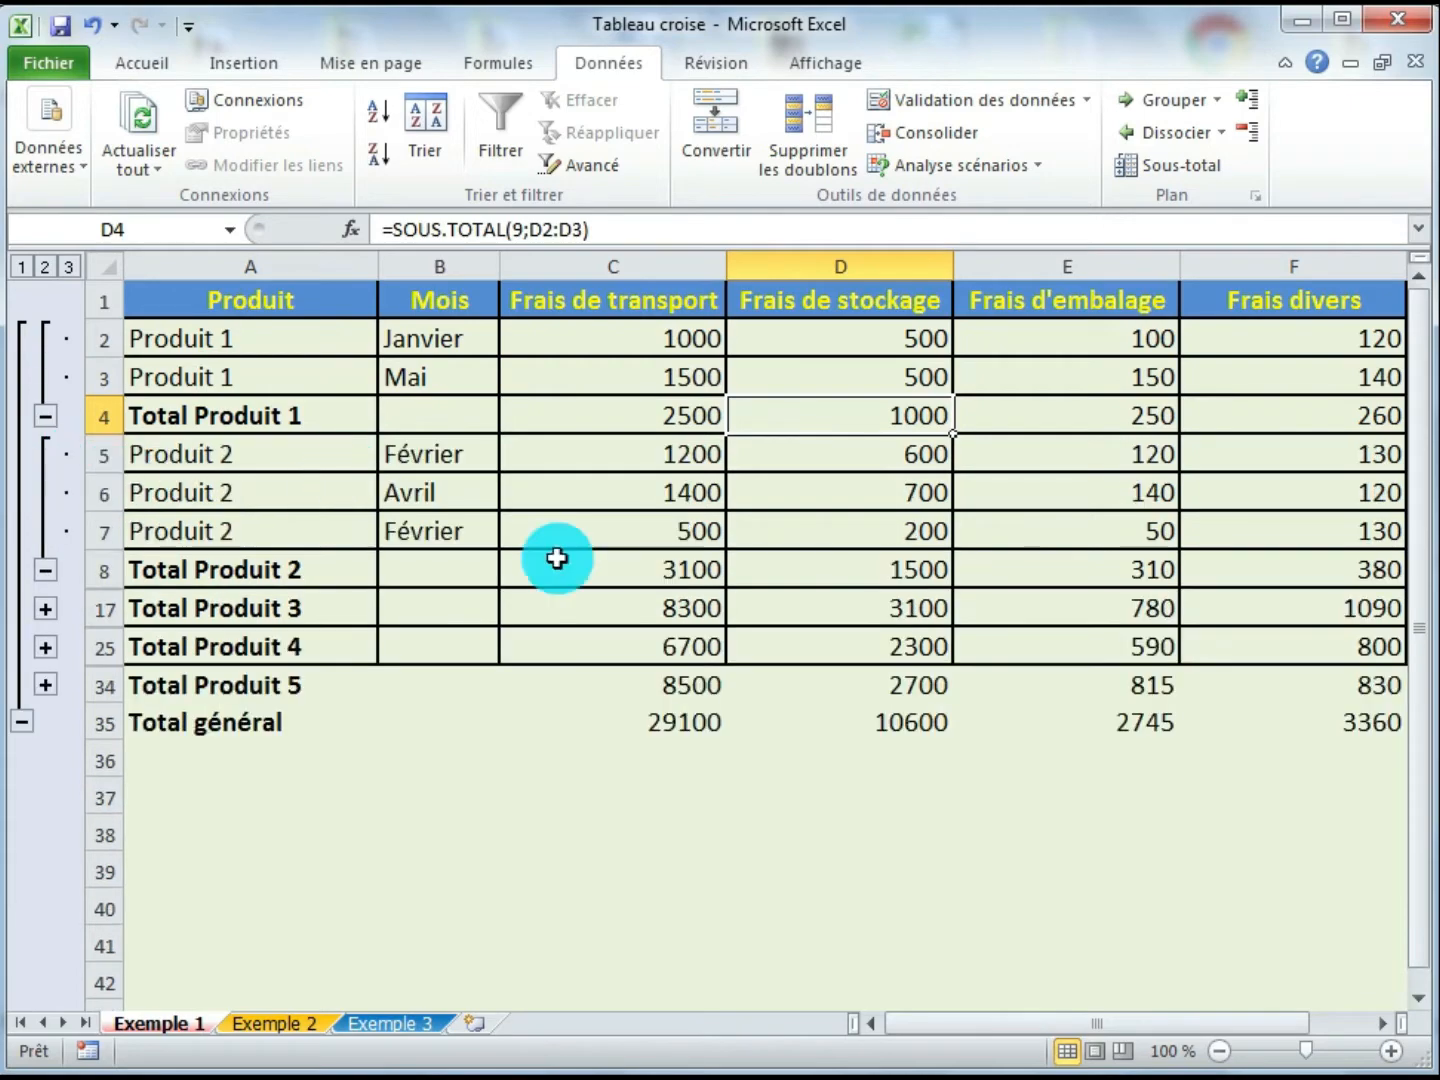
pyautogui.click(45, 609)
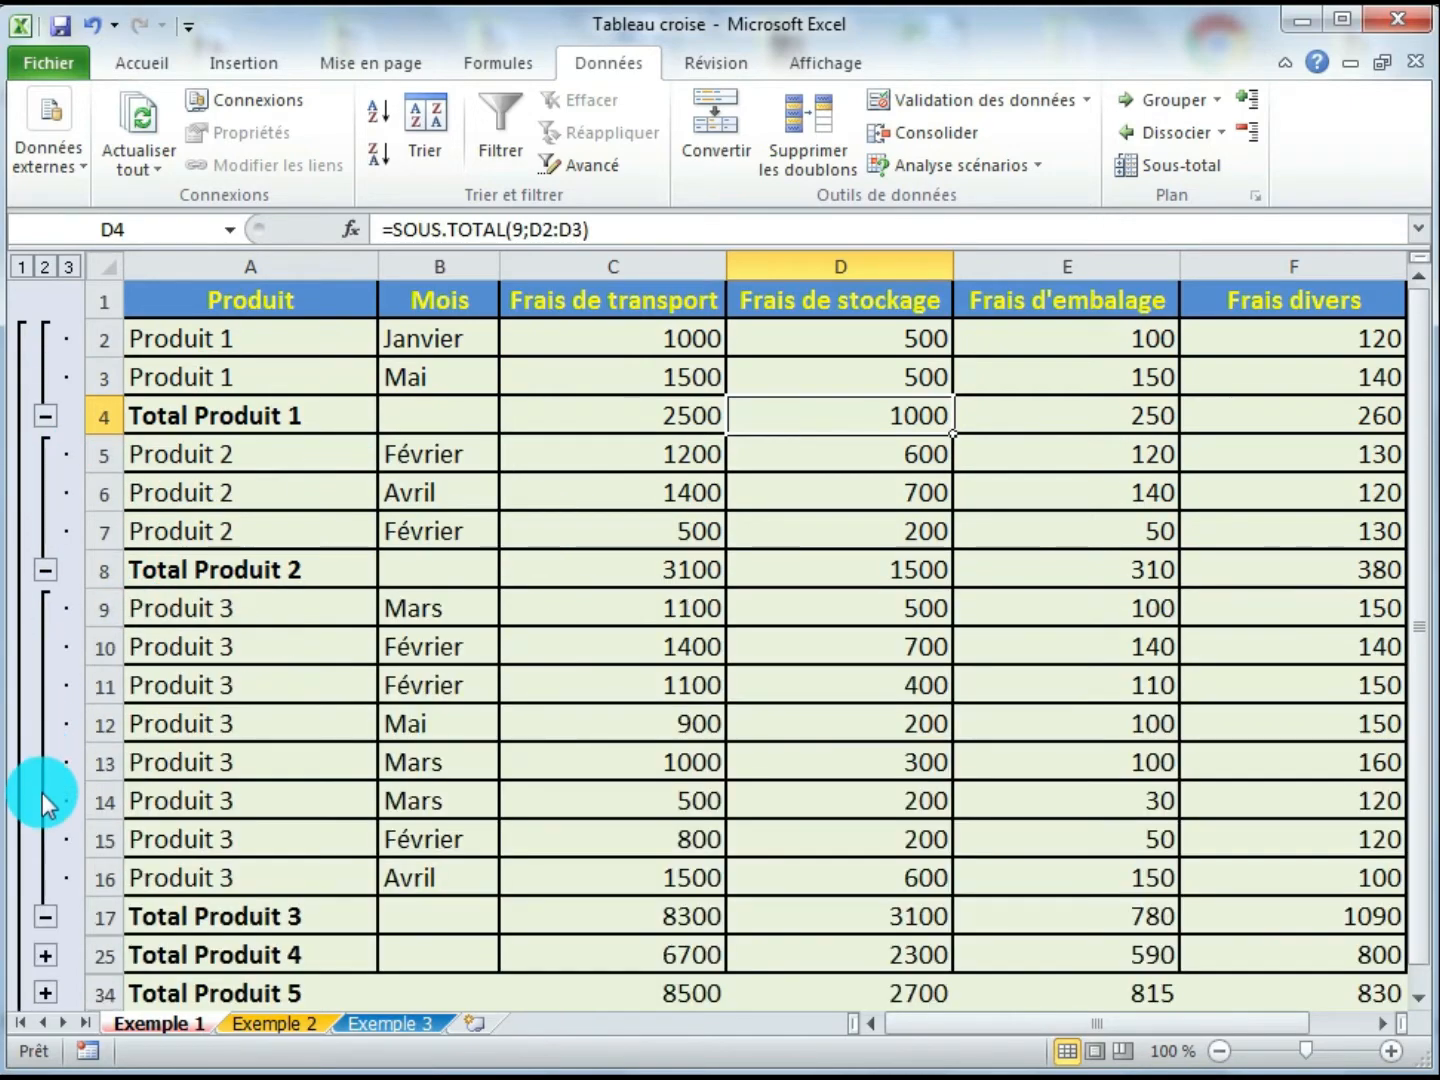
pyautogui.click(45, 966)
pyautogui.scroll(2, 600, 499)
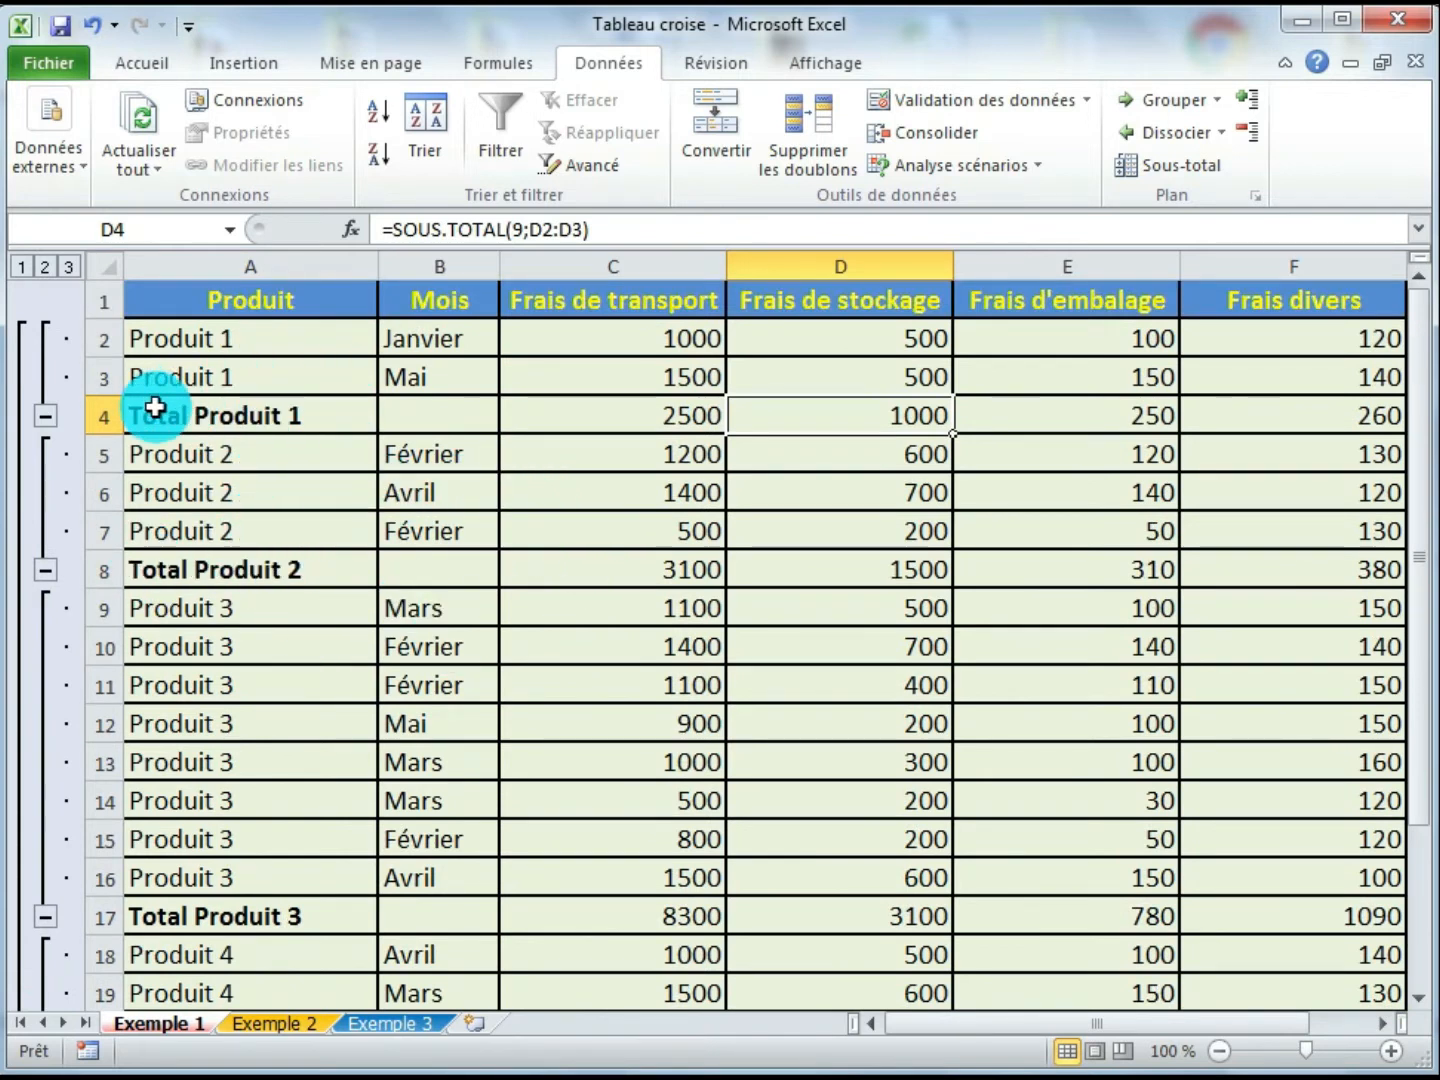
# - Remove all subtotals from the table using the Sous-total dialog's remove-all option
pyautogui.moveTo(155, 408); pyautogui.dragTo(1185, 419)
pyautogui.click(546, 535)
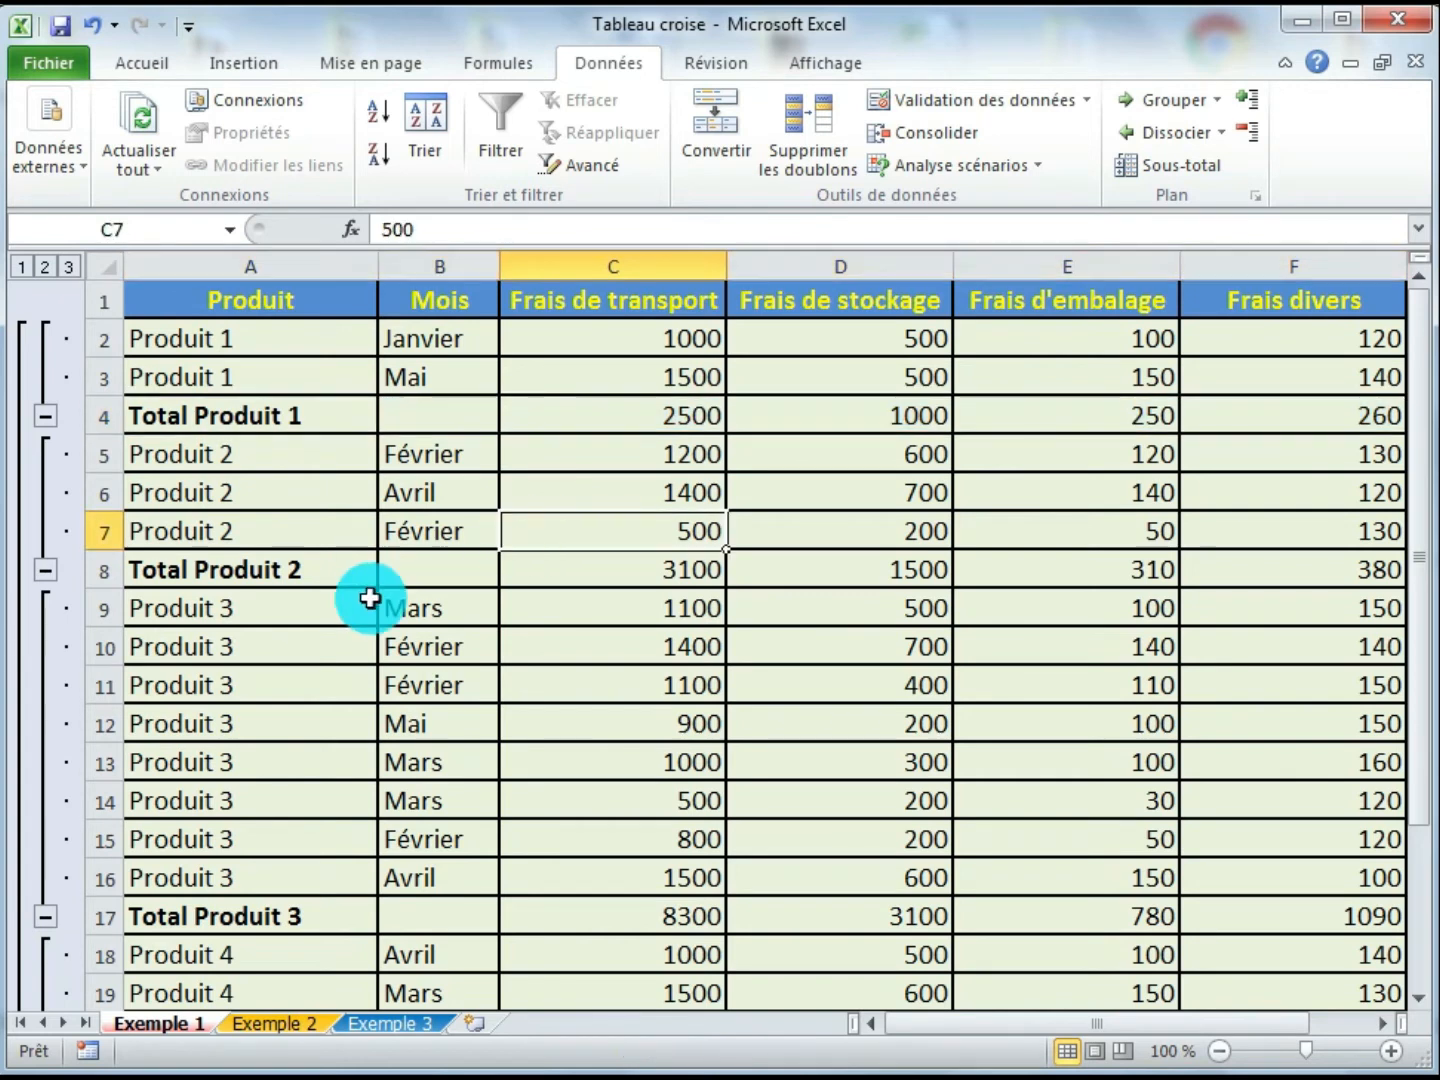
pyautogui.click(438, 633)
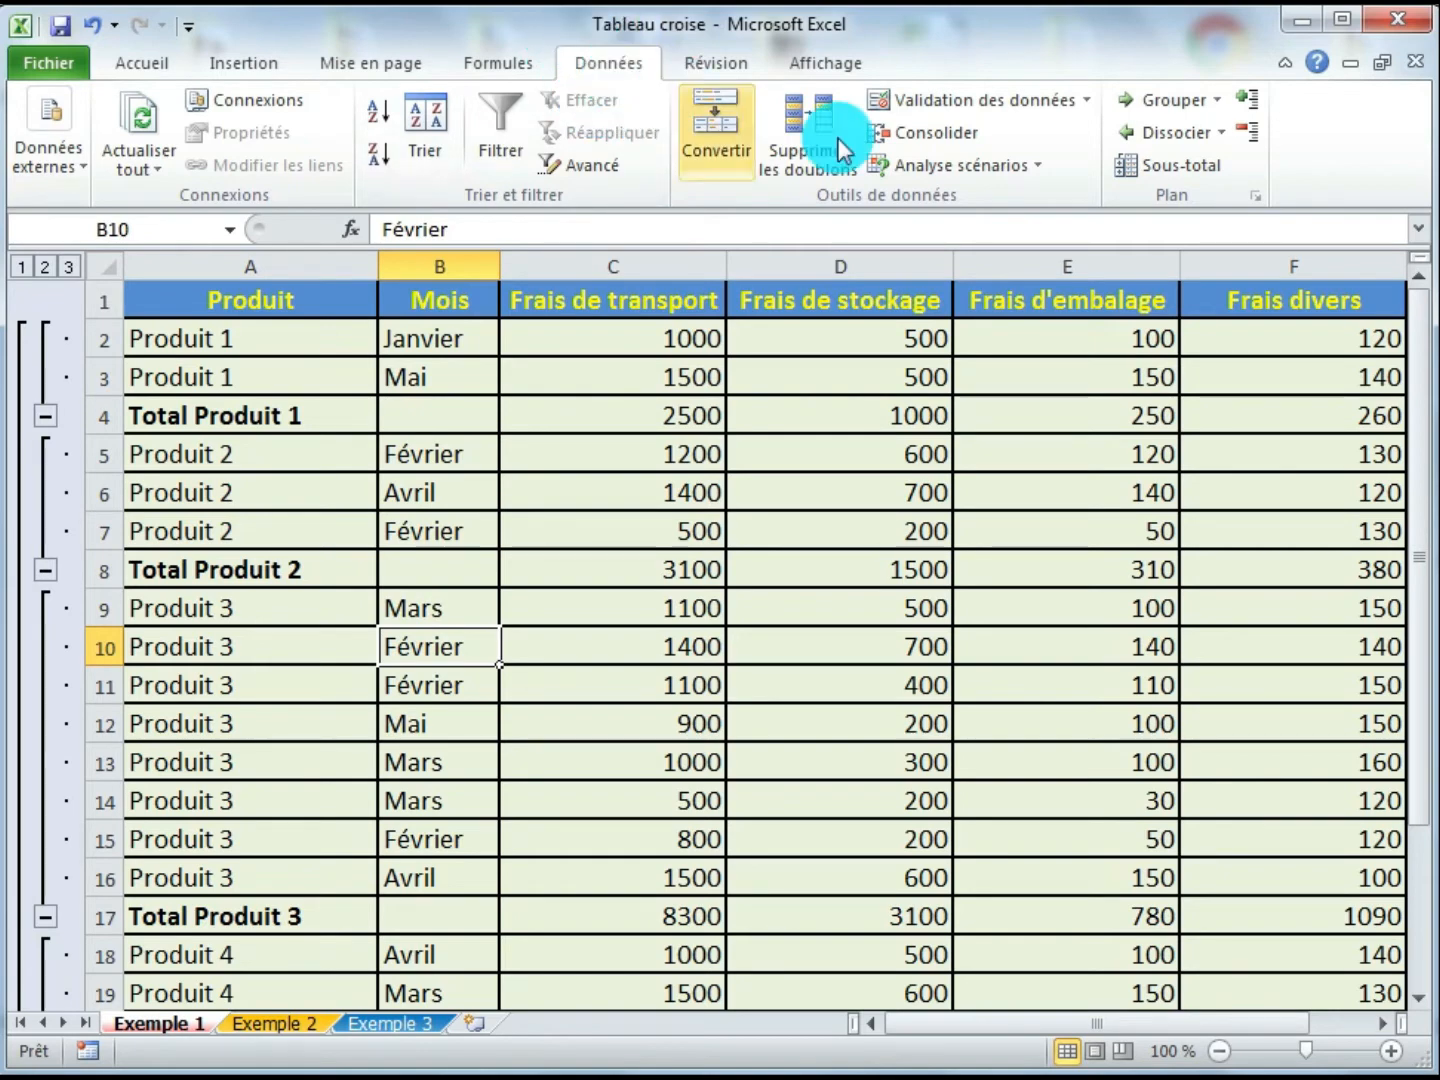
pyautogui.click(1163, 165)
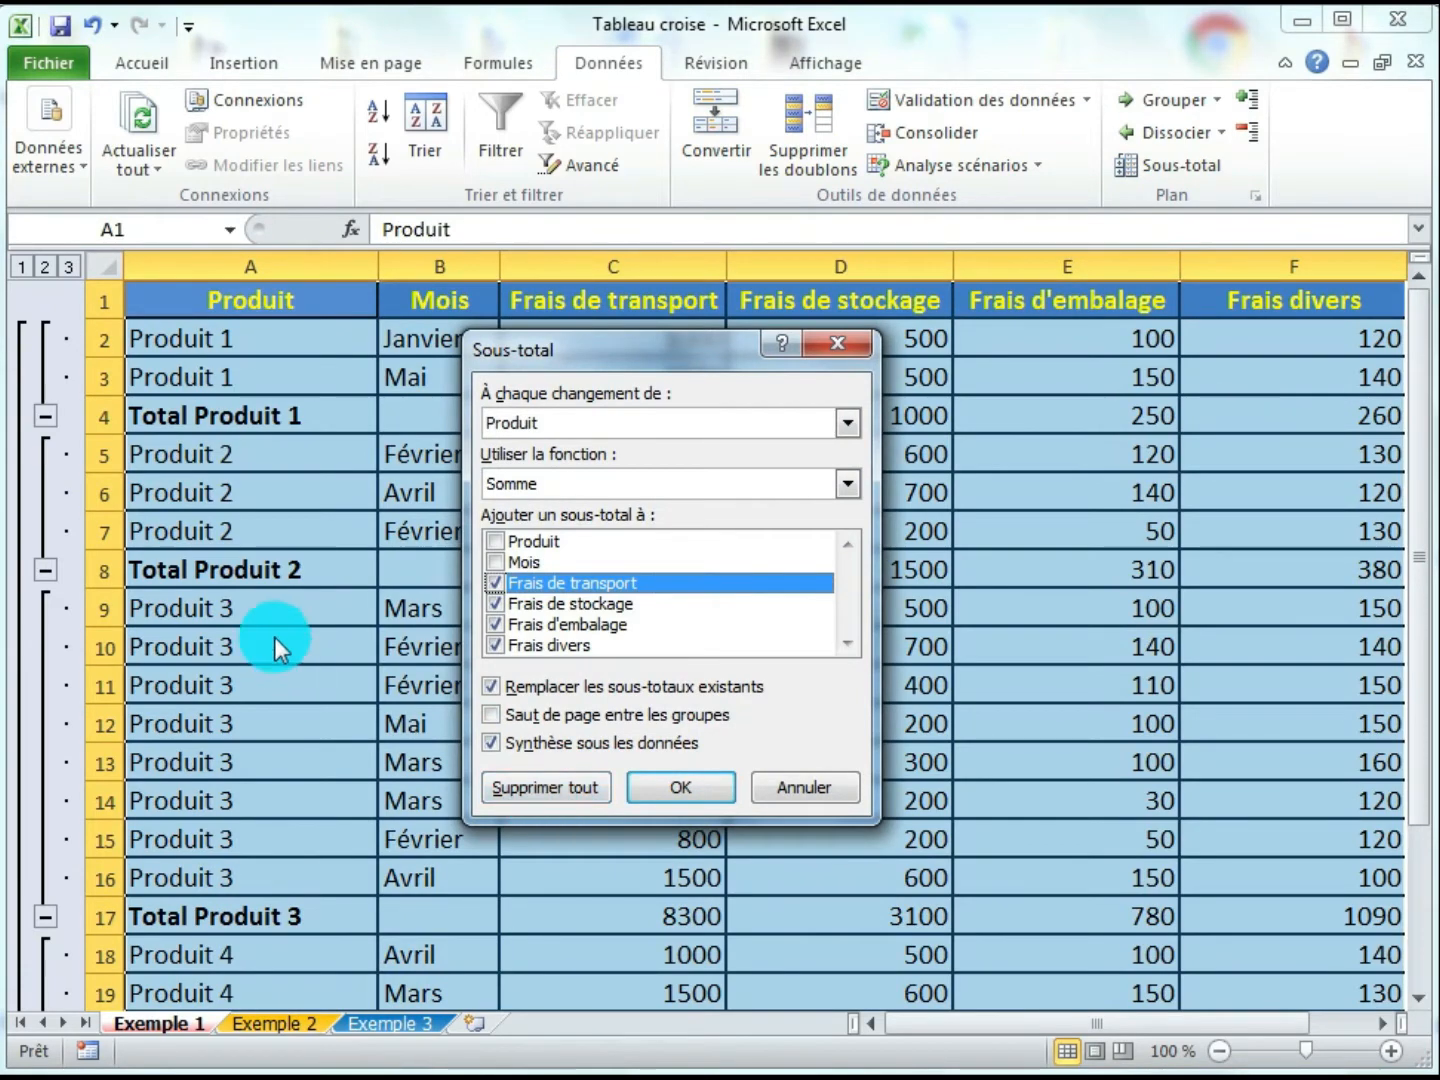
pyautogui.click(572, 785)
pyautogui.click(395, 641)
pyautogui.click(395, 571)
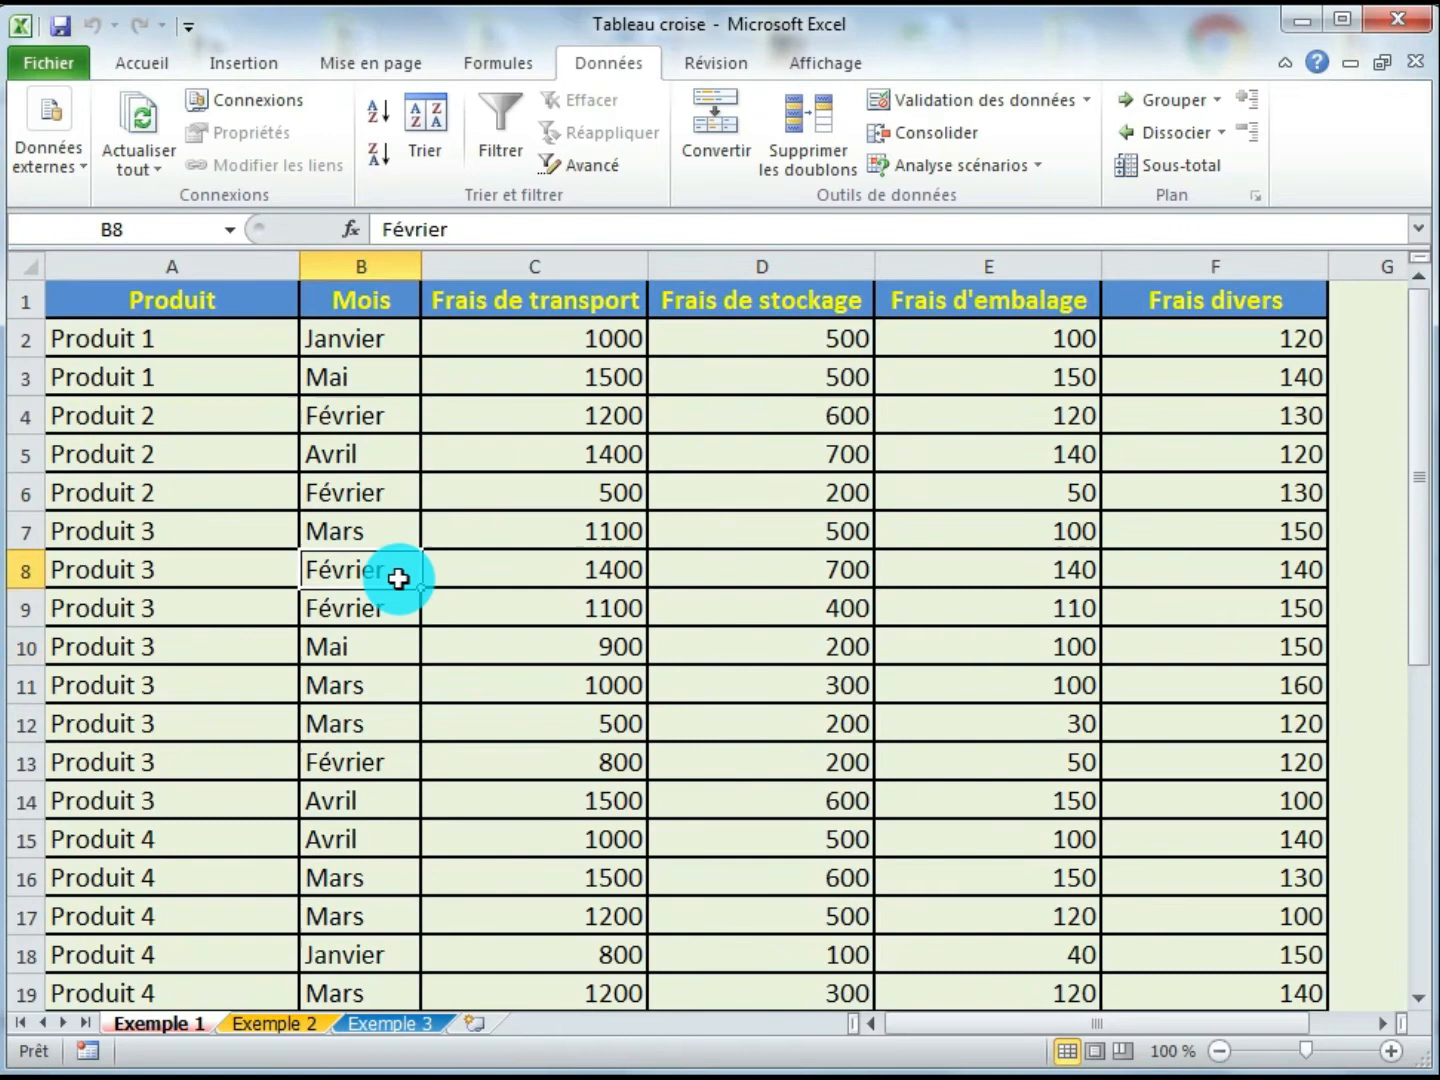
pyautogui.click(540, 527)
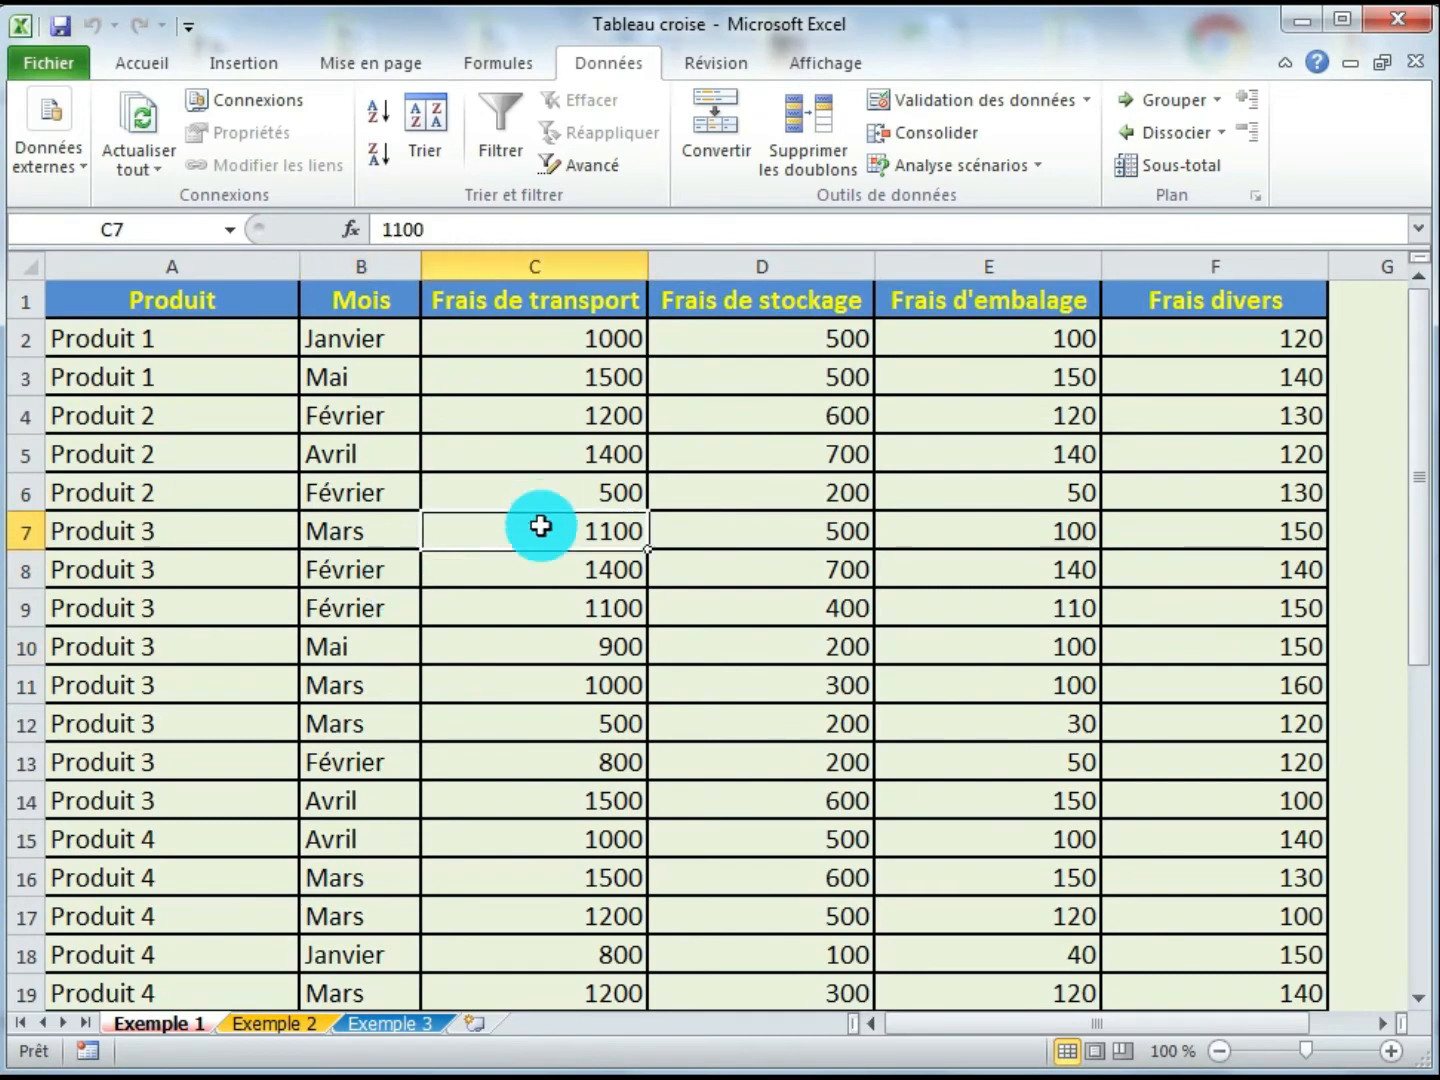
# - Review the restored table's cost columns and the month values in the Mois column
pyautogui.click(507, 449)
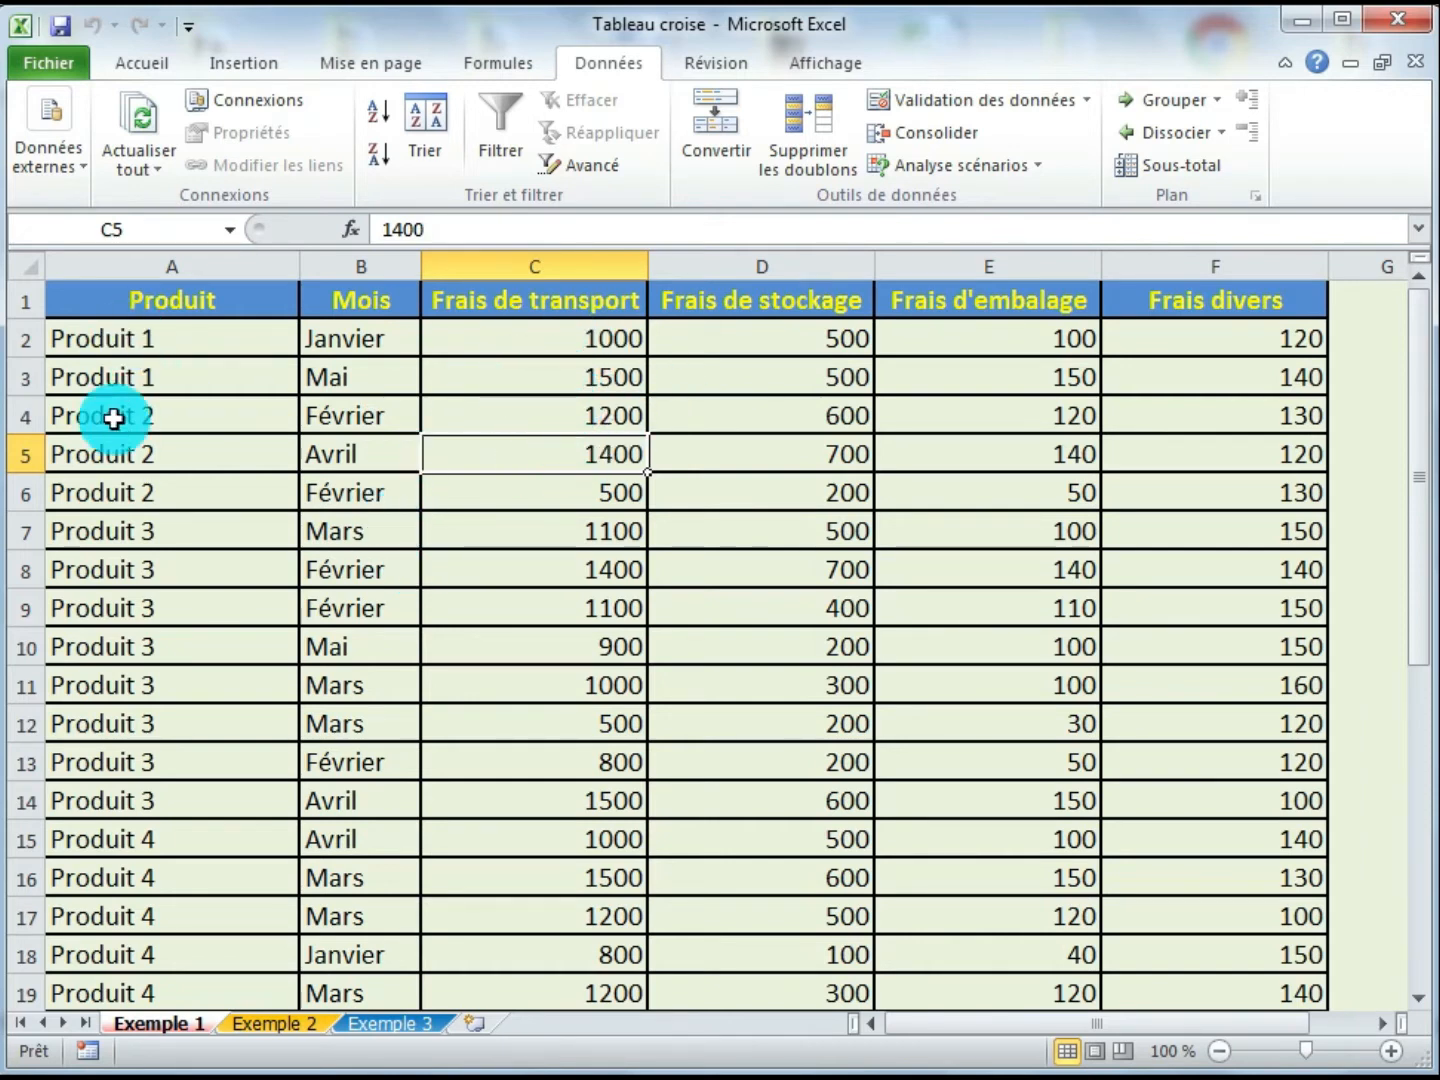
pyautogui.click(545, 544)
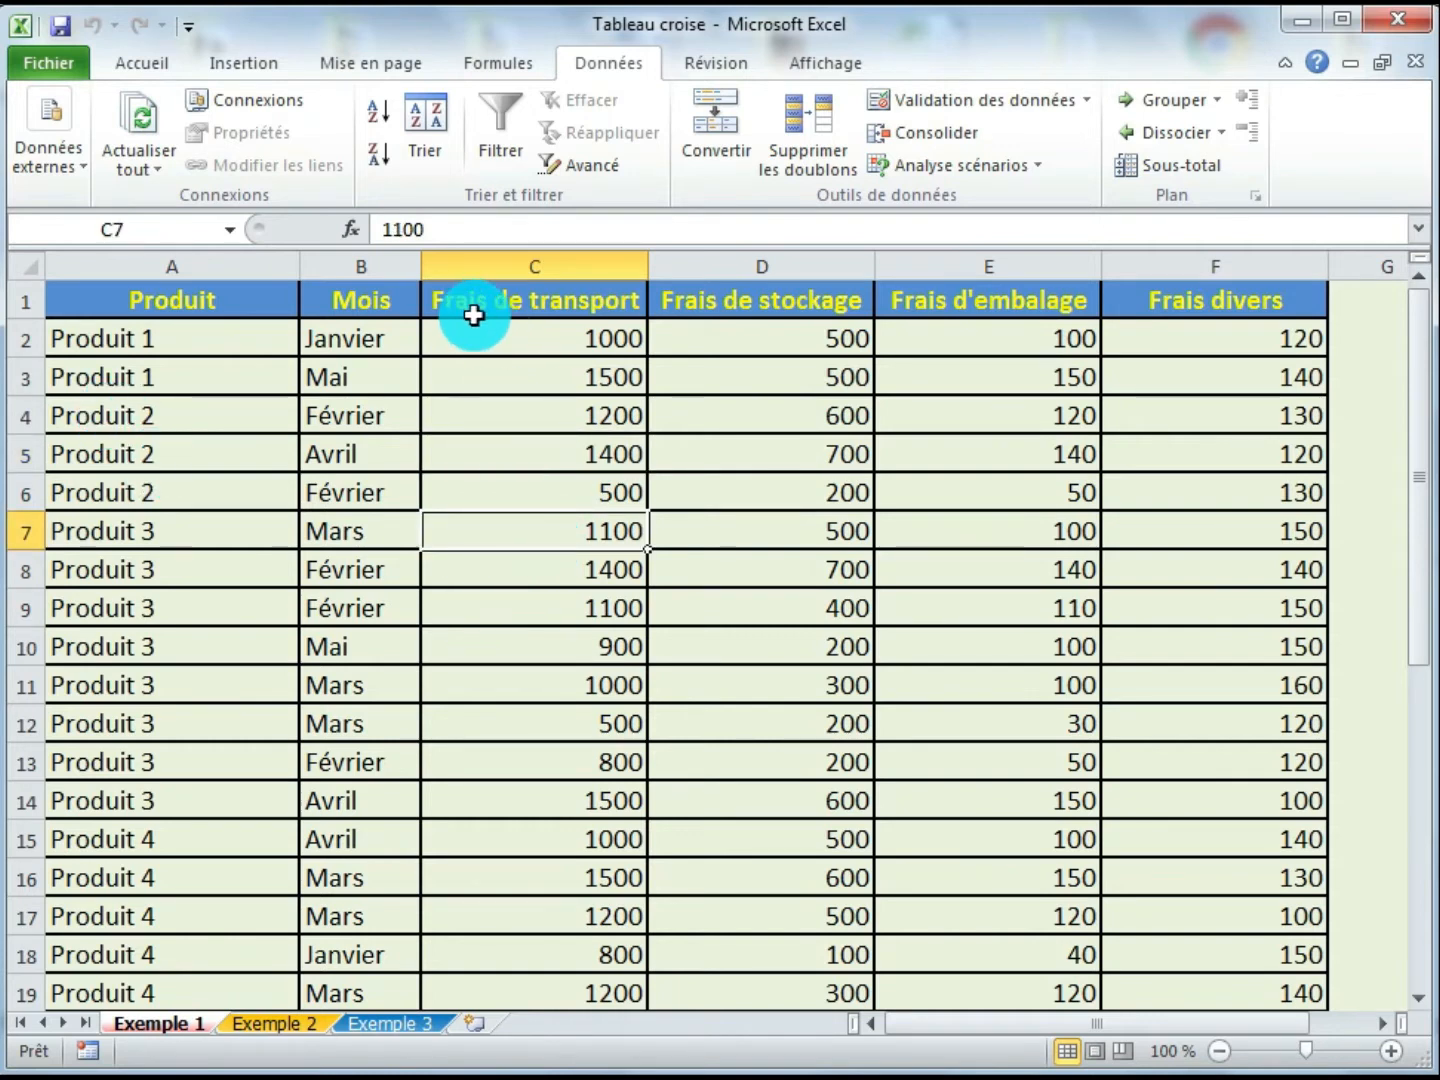
pyautogui.click(463, 307)
pyautogui.click(796, 305)
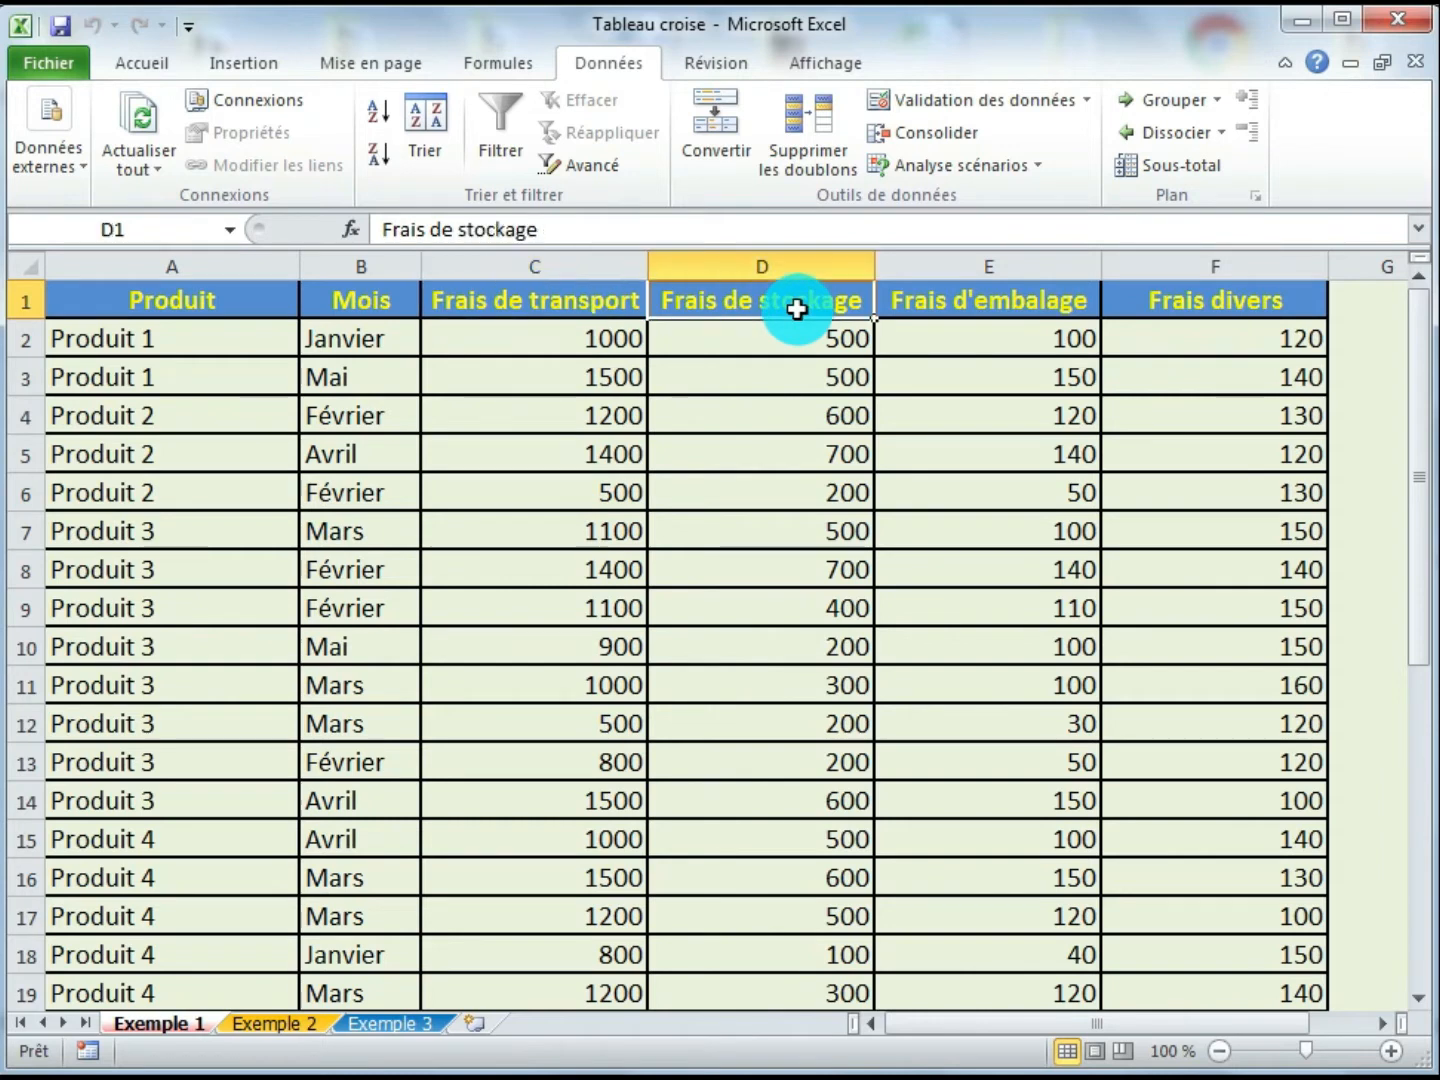
pyautogui.click(990, 306)
pyautogui.click(1176, 305)
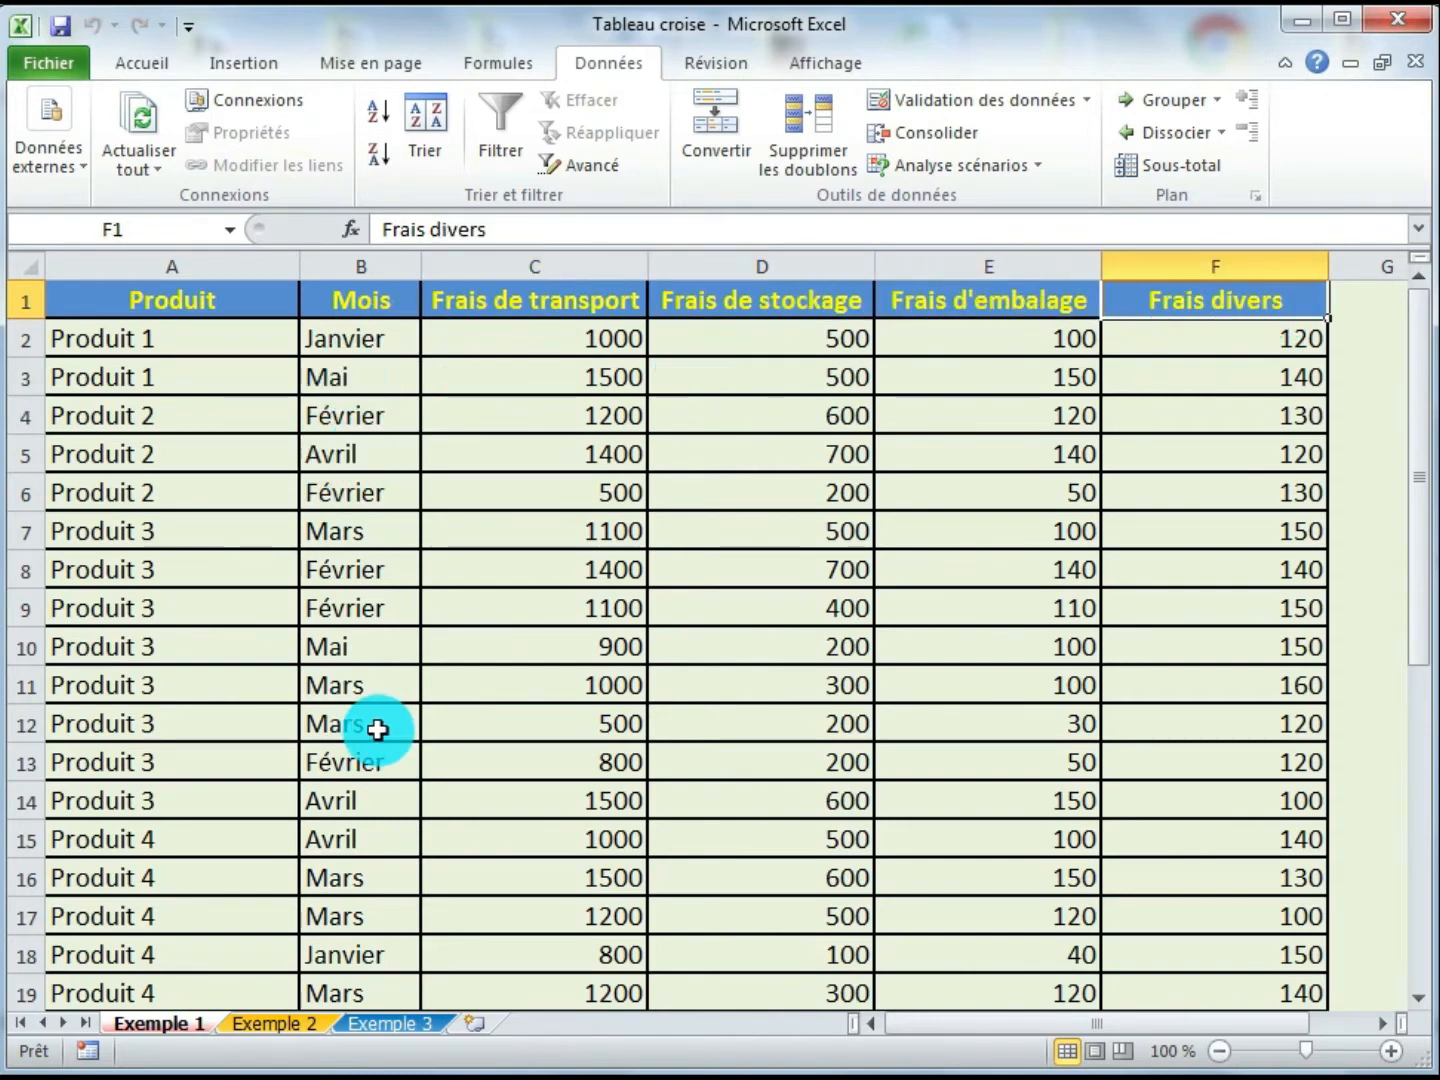
pyautogui.click(378, 341)
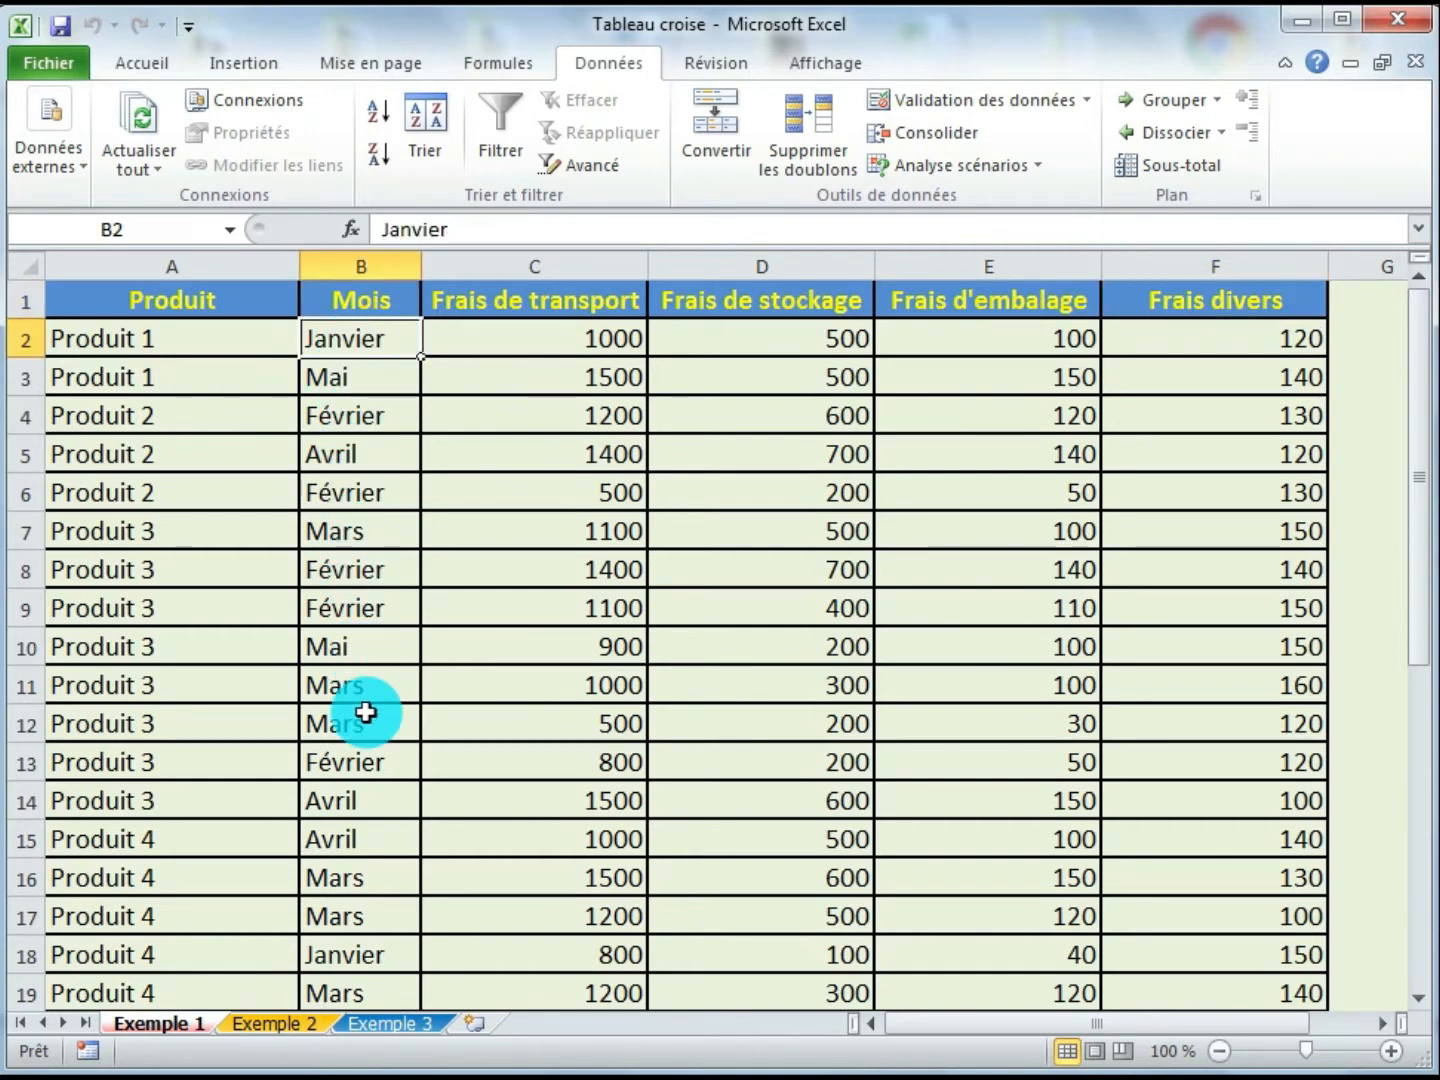
pyautogui.click(366, 956)
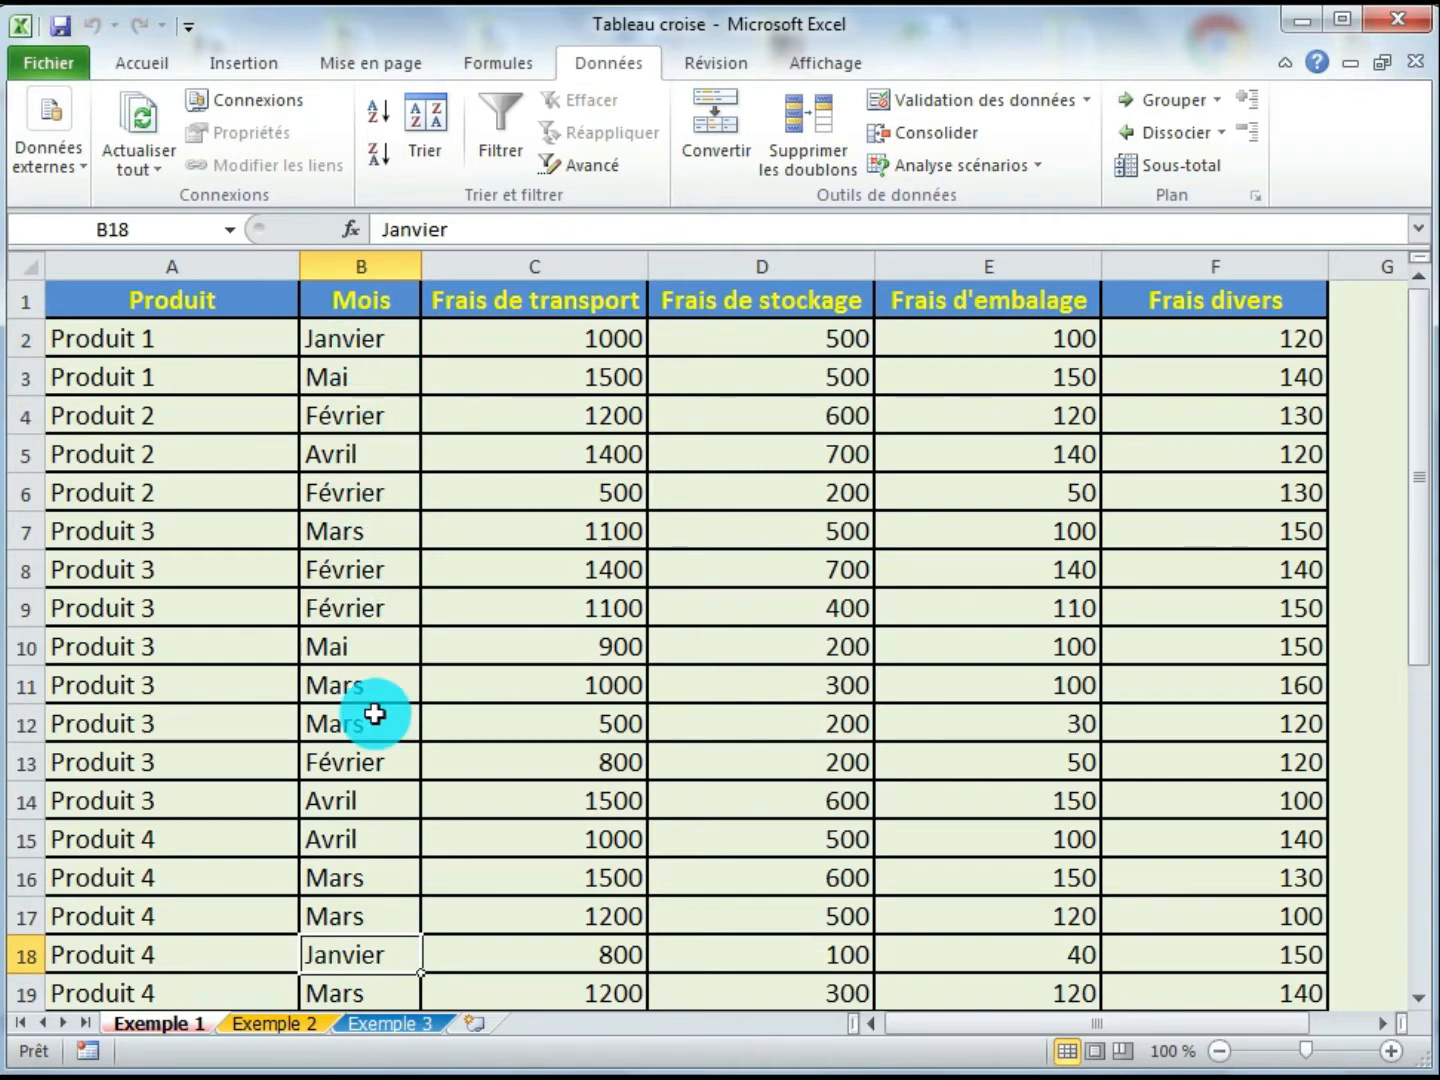
pyautogui.click(364, 566)
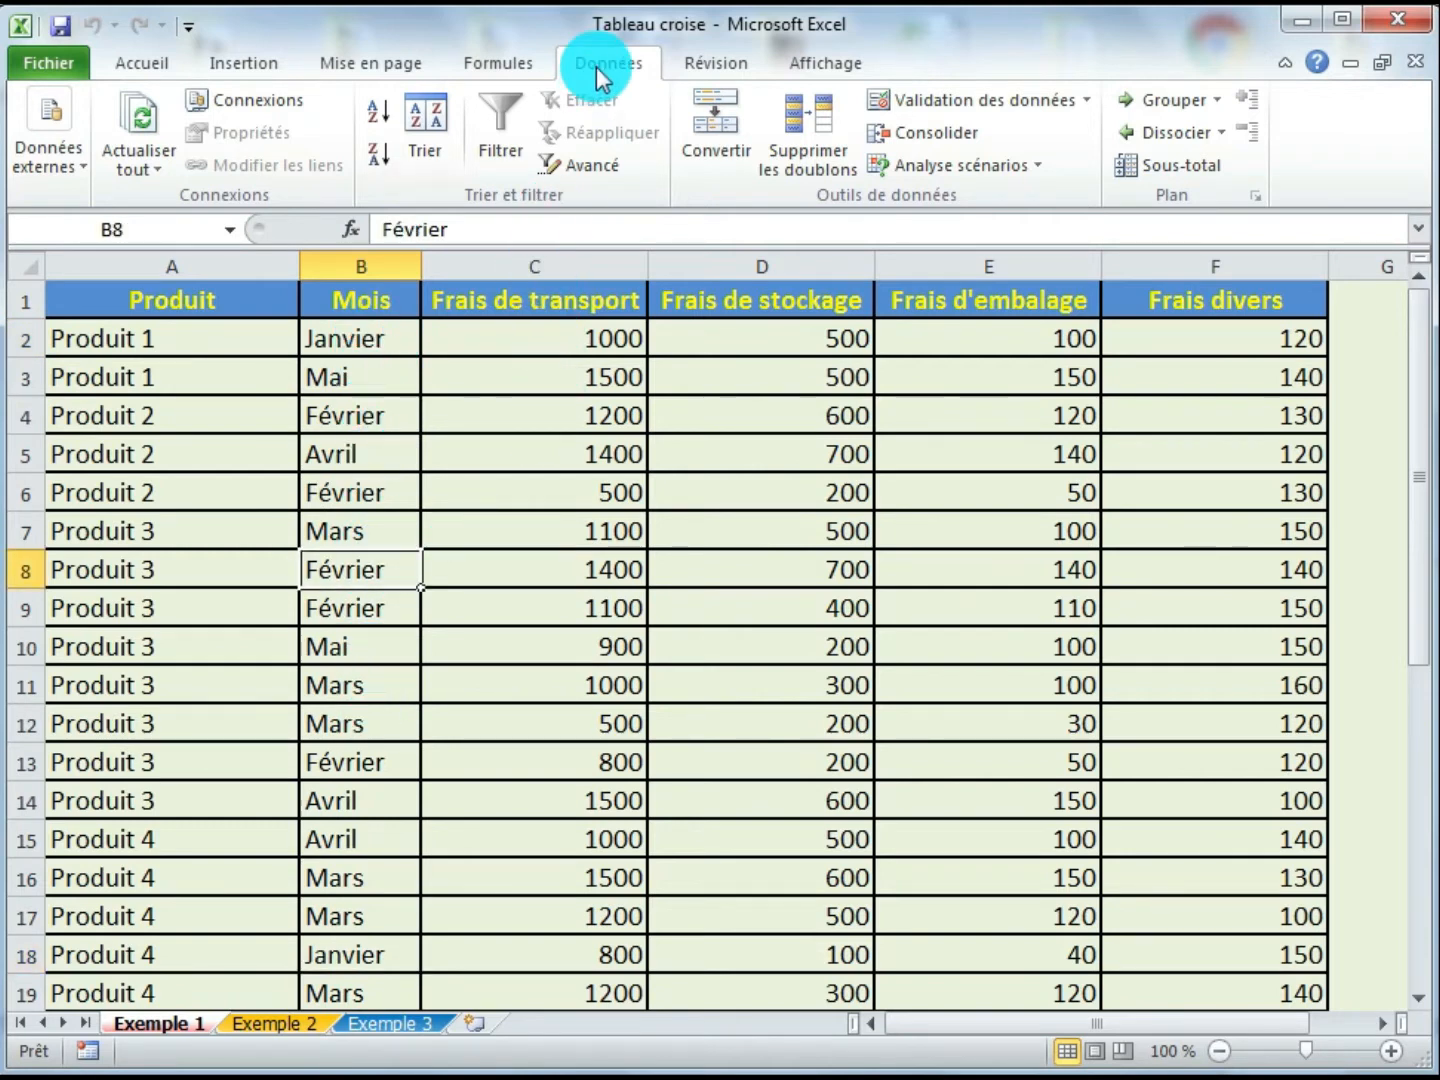
# - Sort the table by Mois on values, from A to Z
pyautogui.click(420, 149)
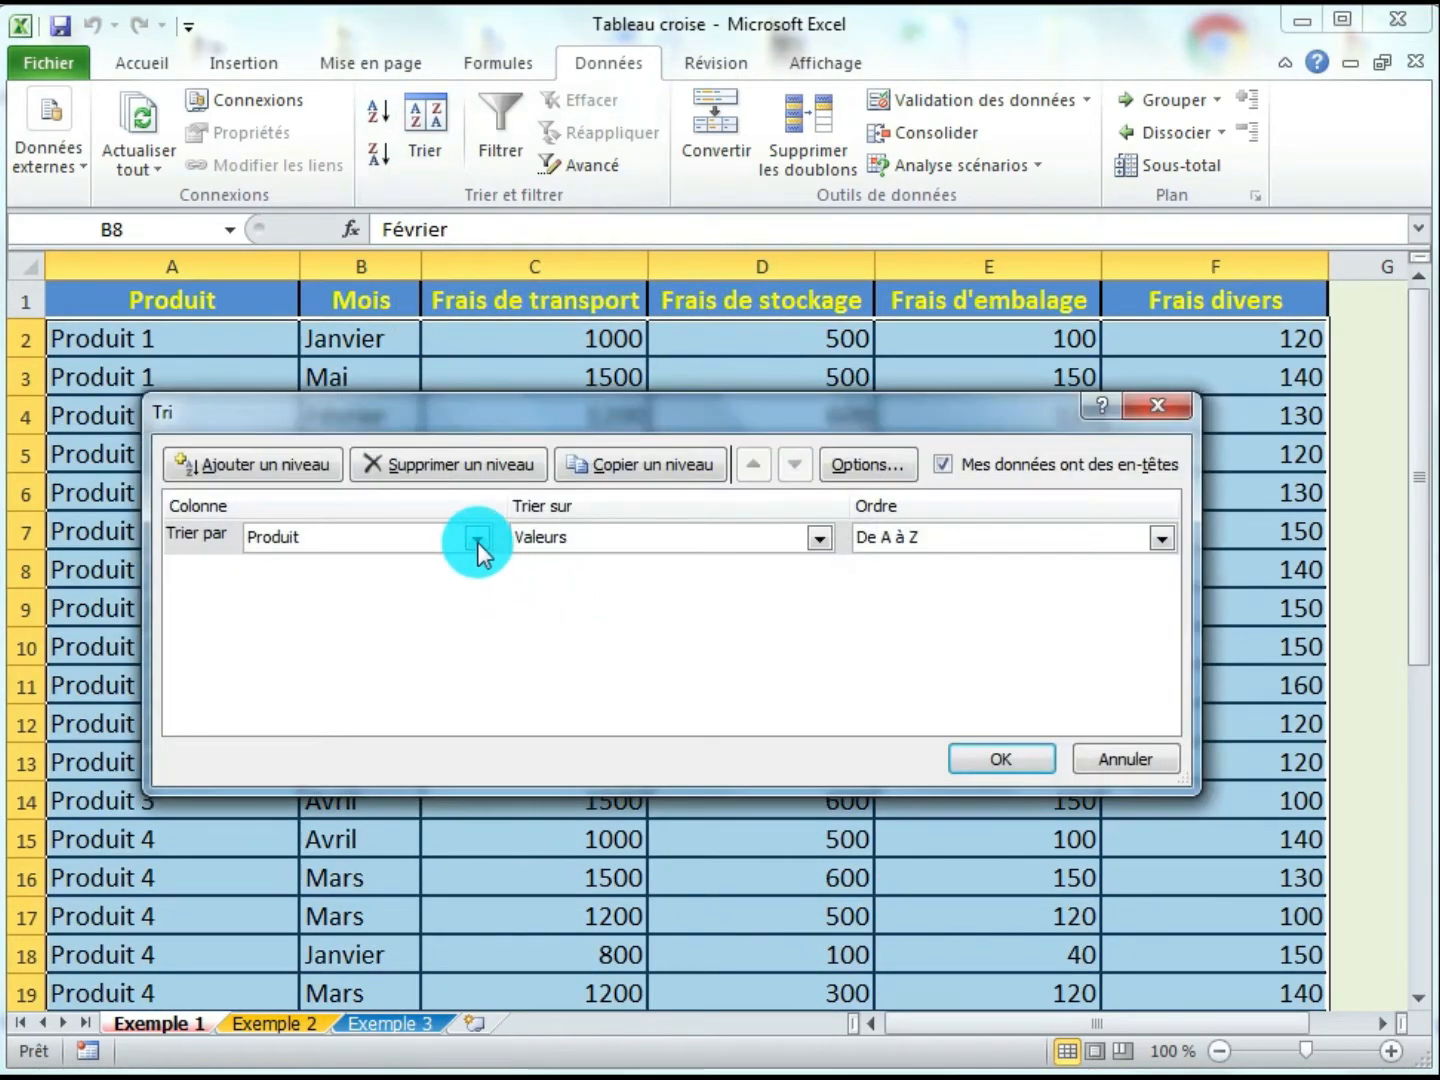
pyautogui.click(477, 542)
pyautogui.click(268, 586)
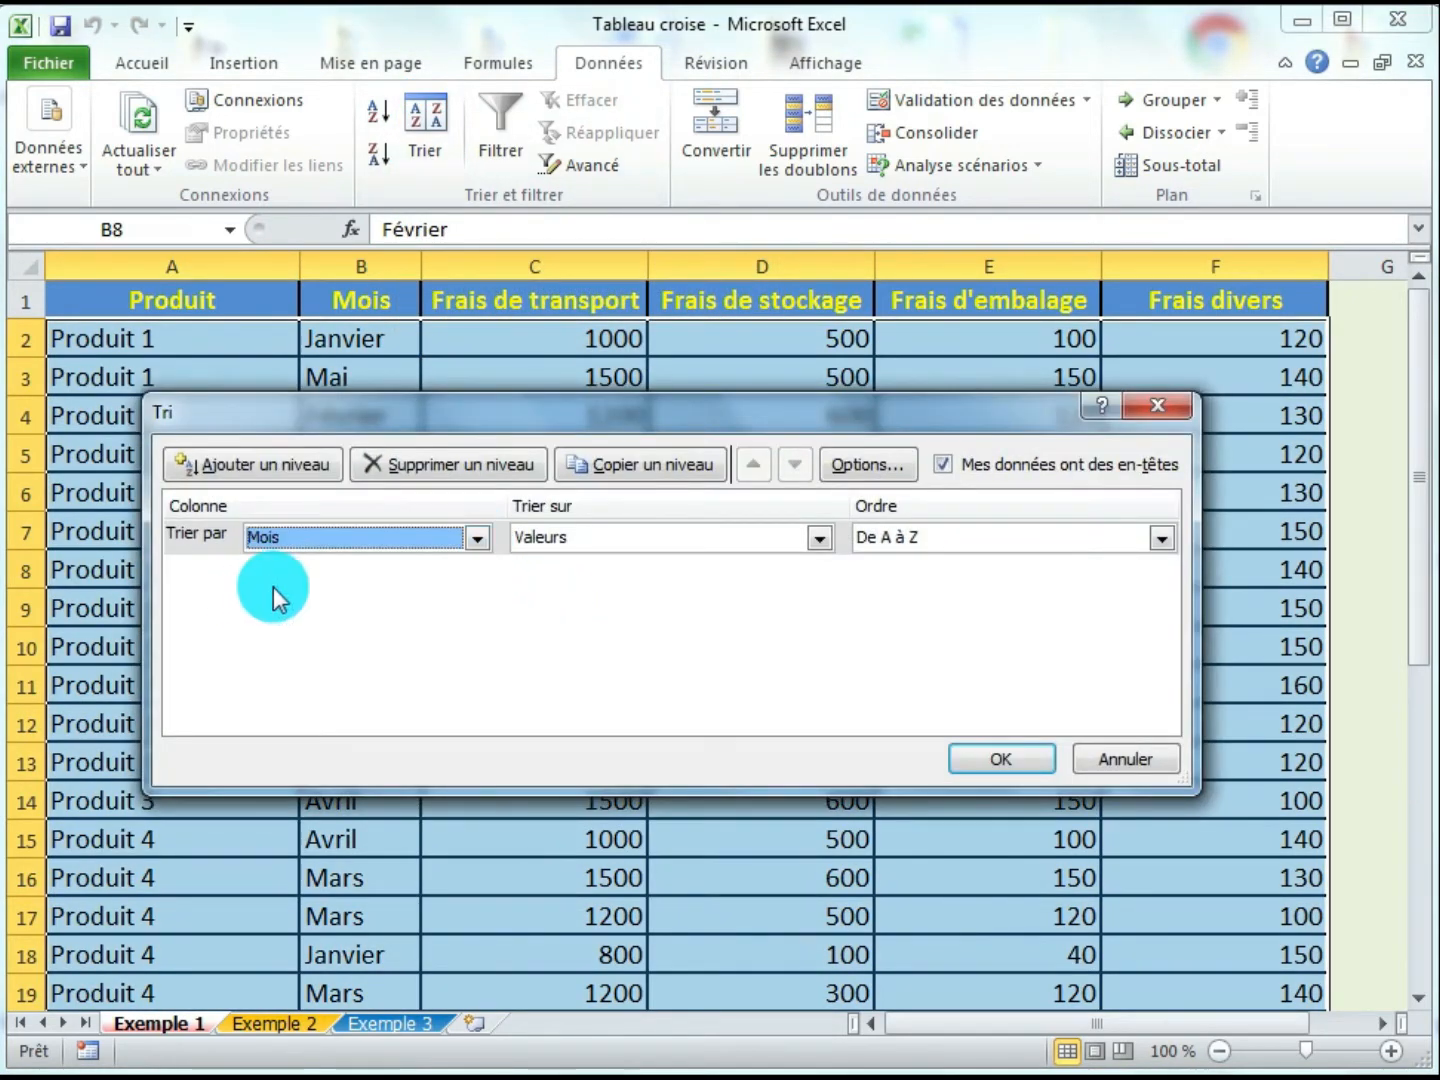
pyautogui.click(1003, 762)
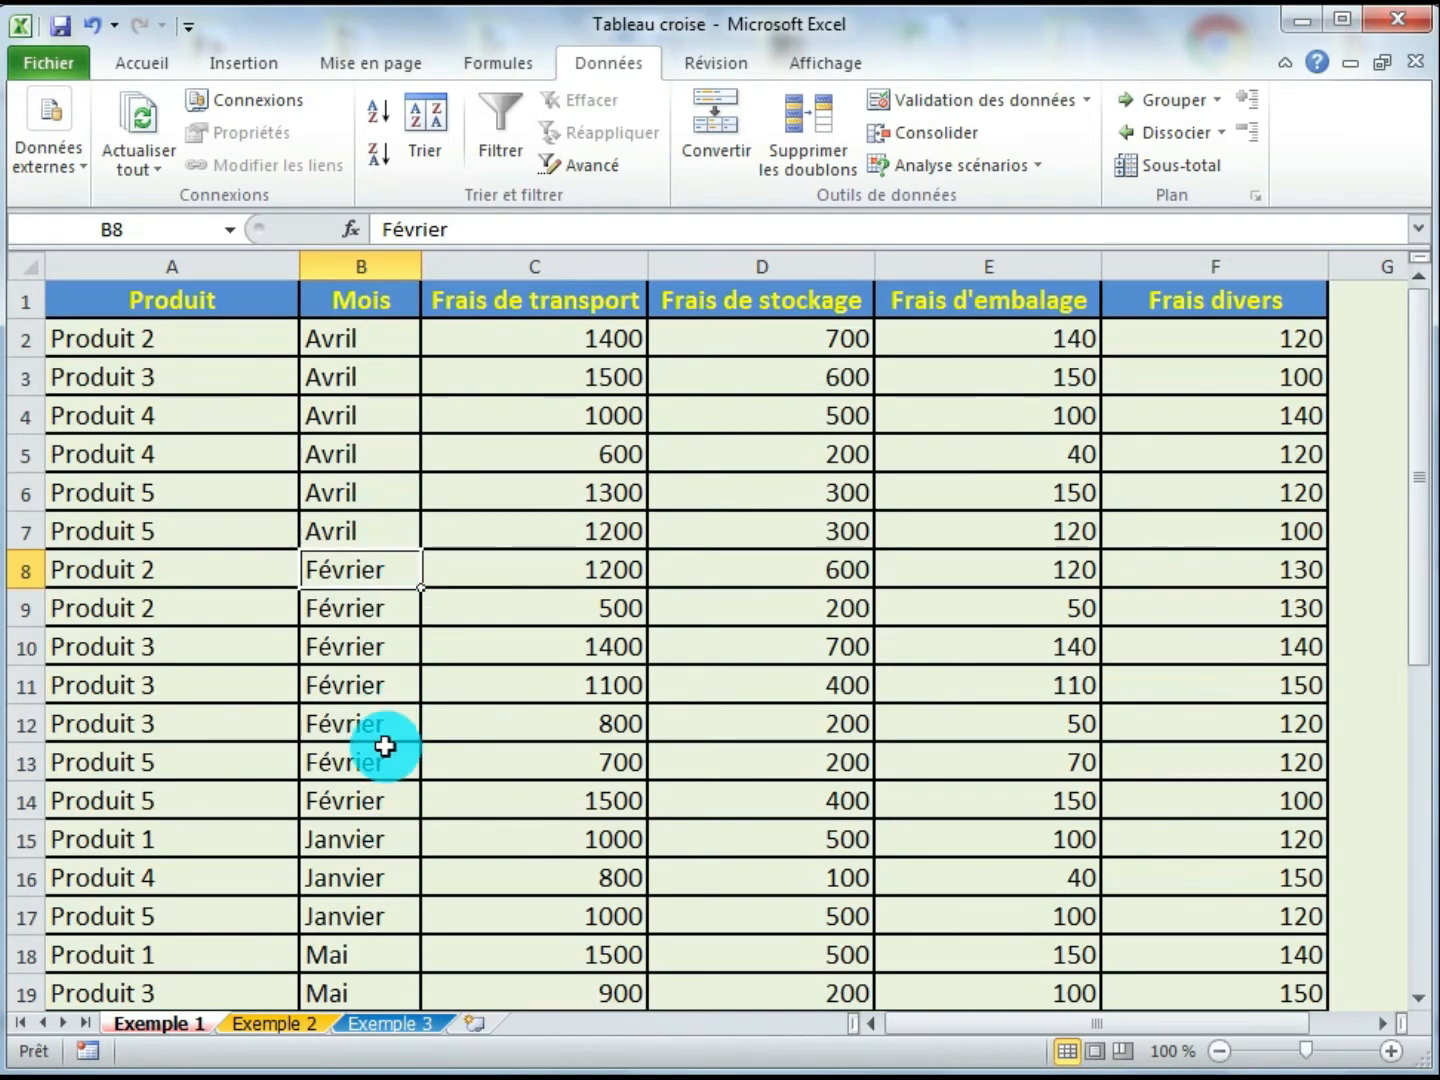
# - Select the Février months and the Avril transport and storage costs to check their sums
pyautogui.moveTo(386, 339); pyautogui.dragTo(361, 775)
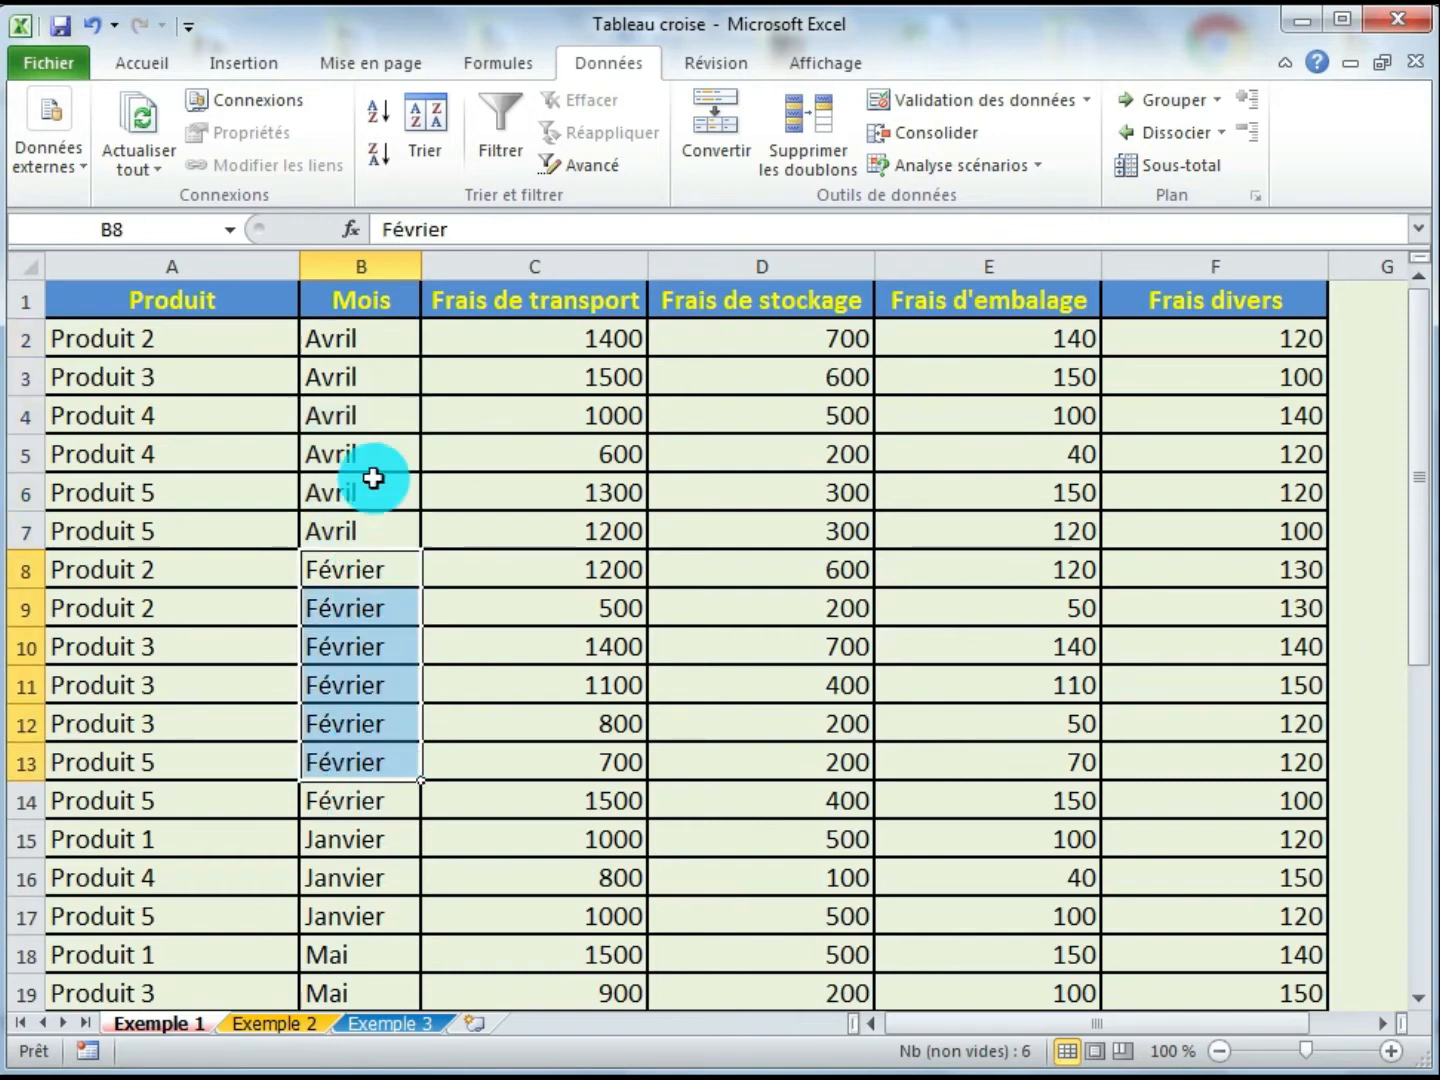
pyautogui.click(435, 540)
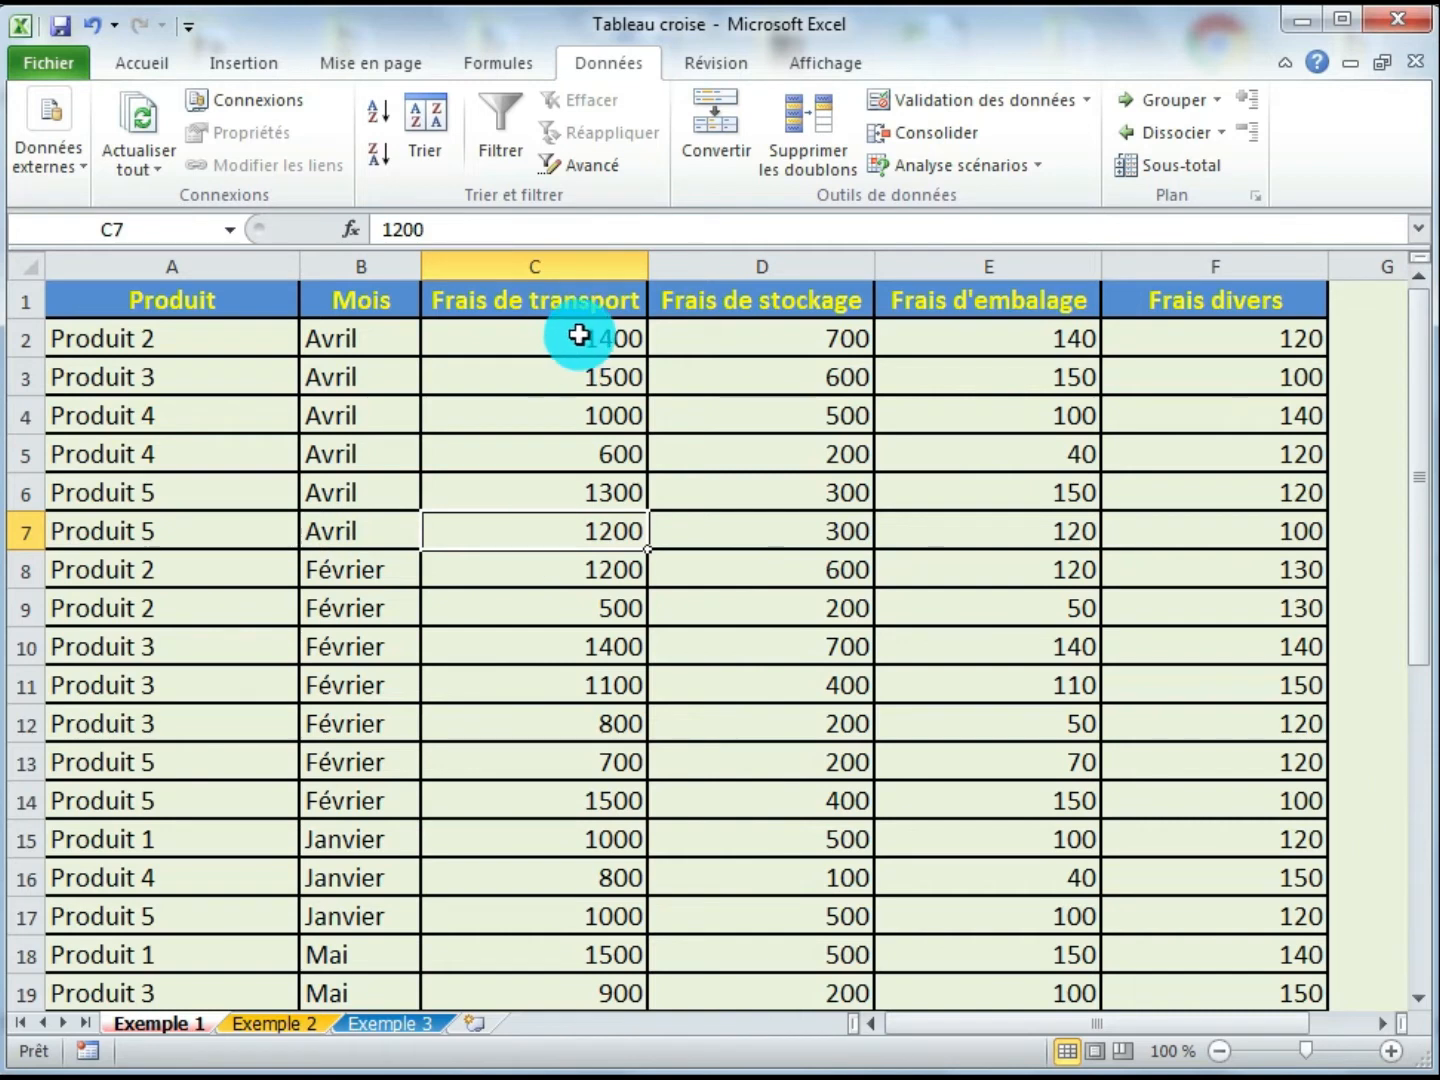
pyautogui.moveTo(571, 337); pyautogui.dragTo(585, 520)
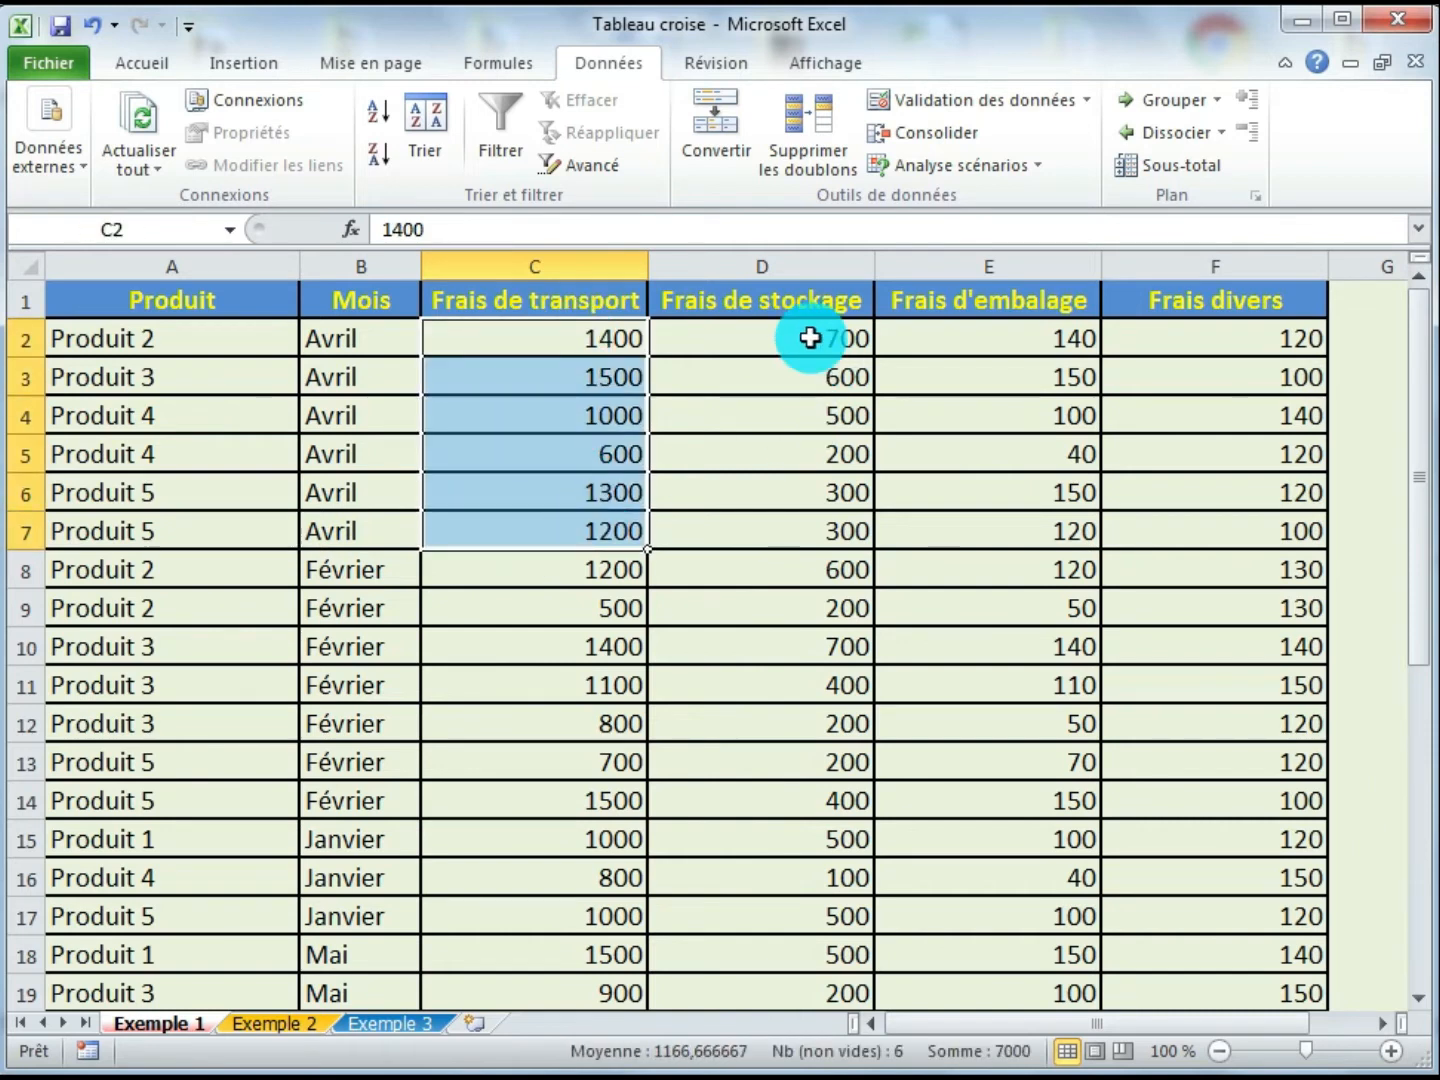
pyautogui.moveTo(810, 337); pyautogui.dragTo(804, 563)
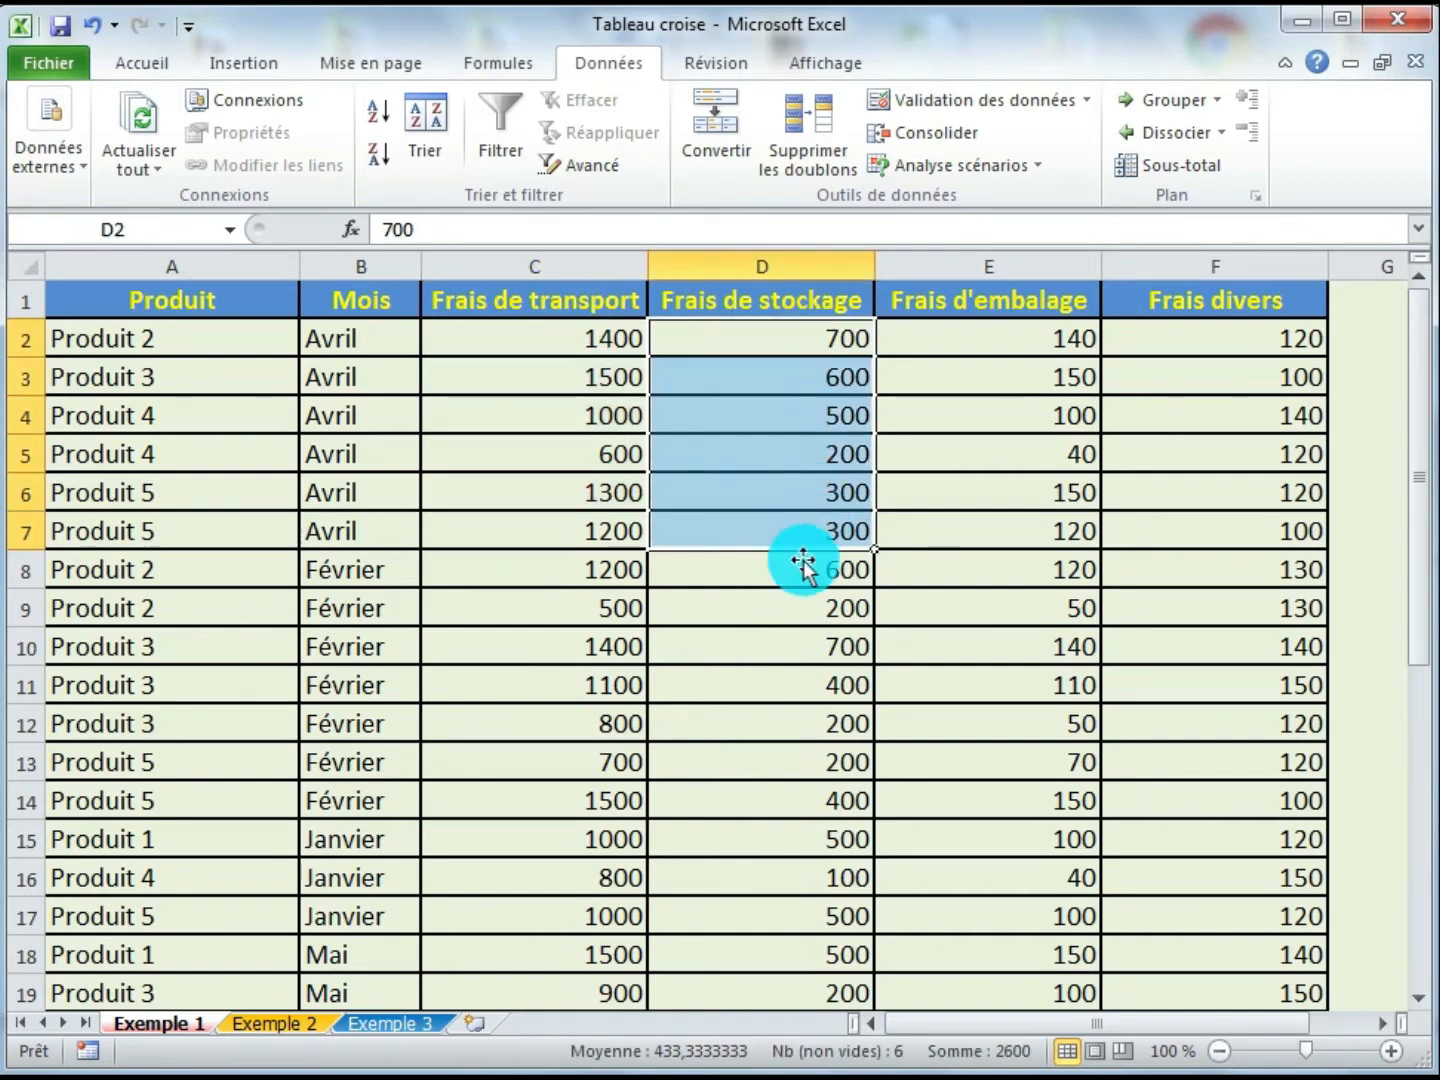
pyautogui.click(748, 568)
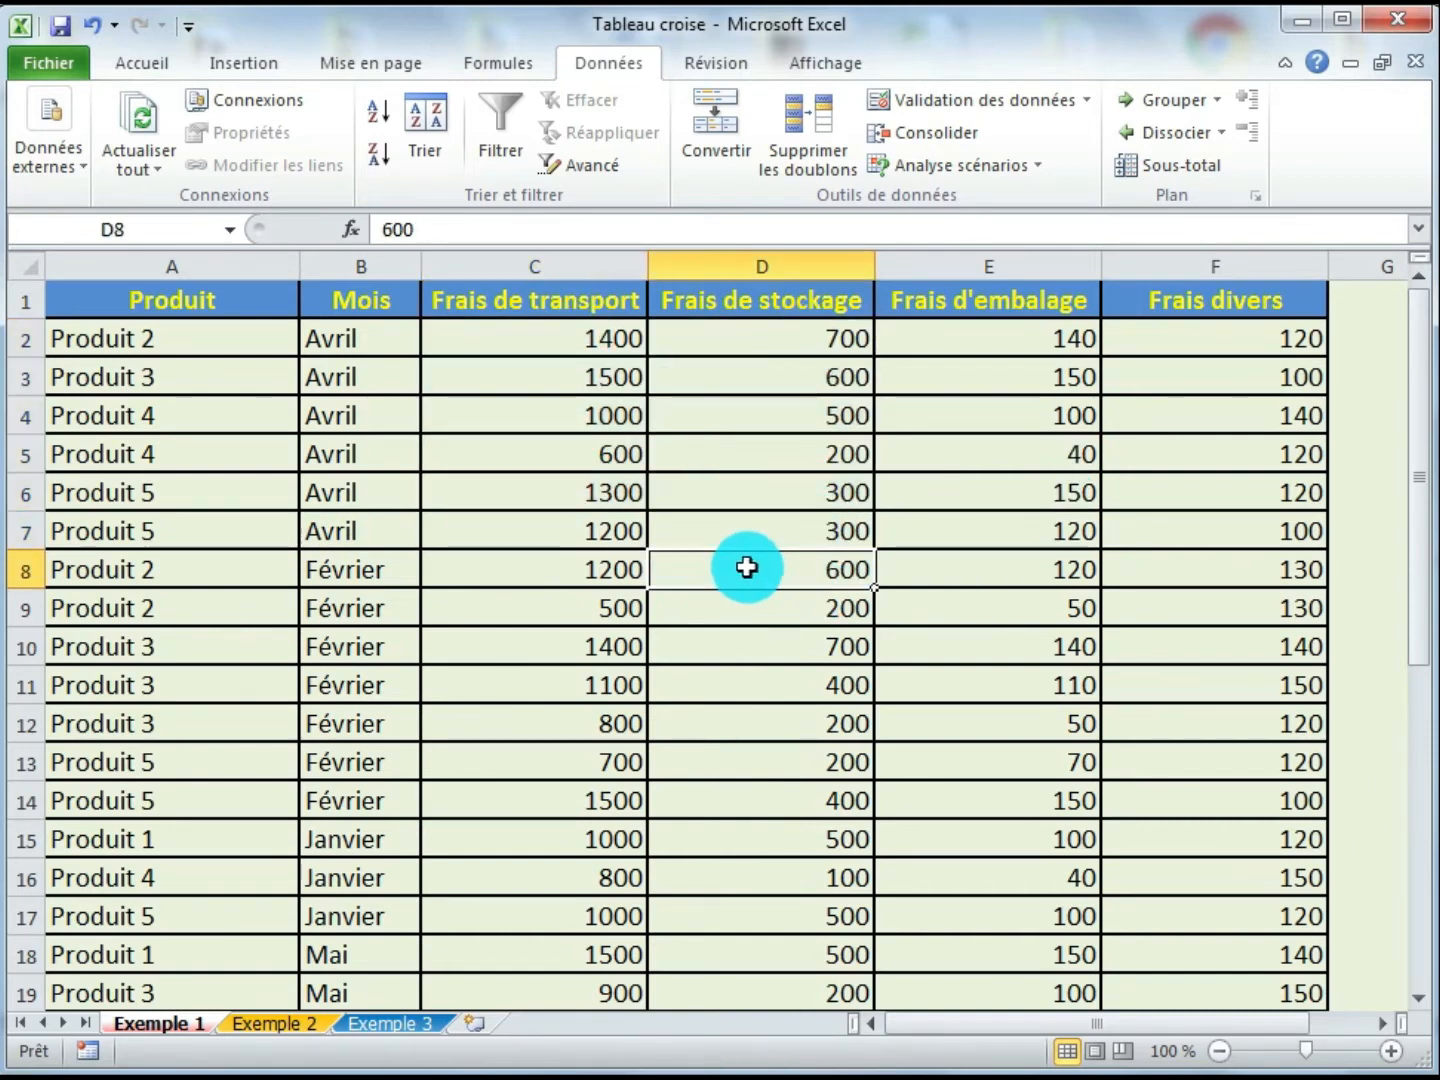
pyautogui.click(536, 571)
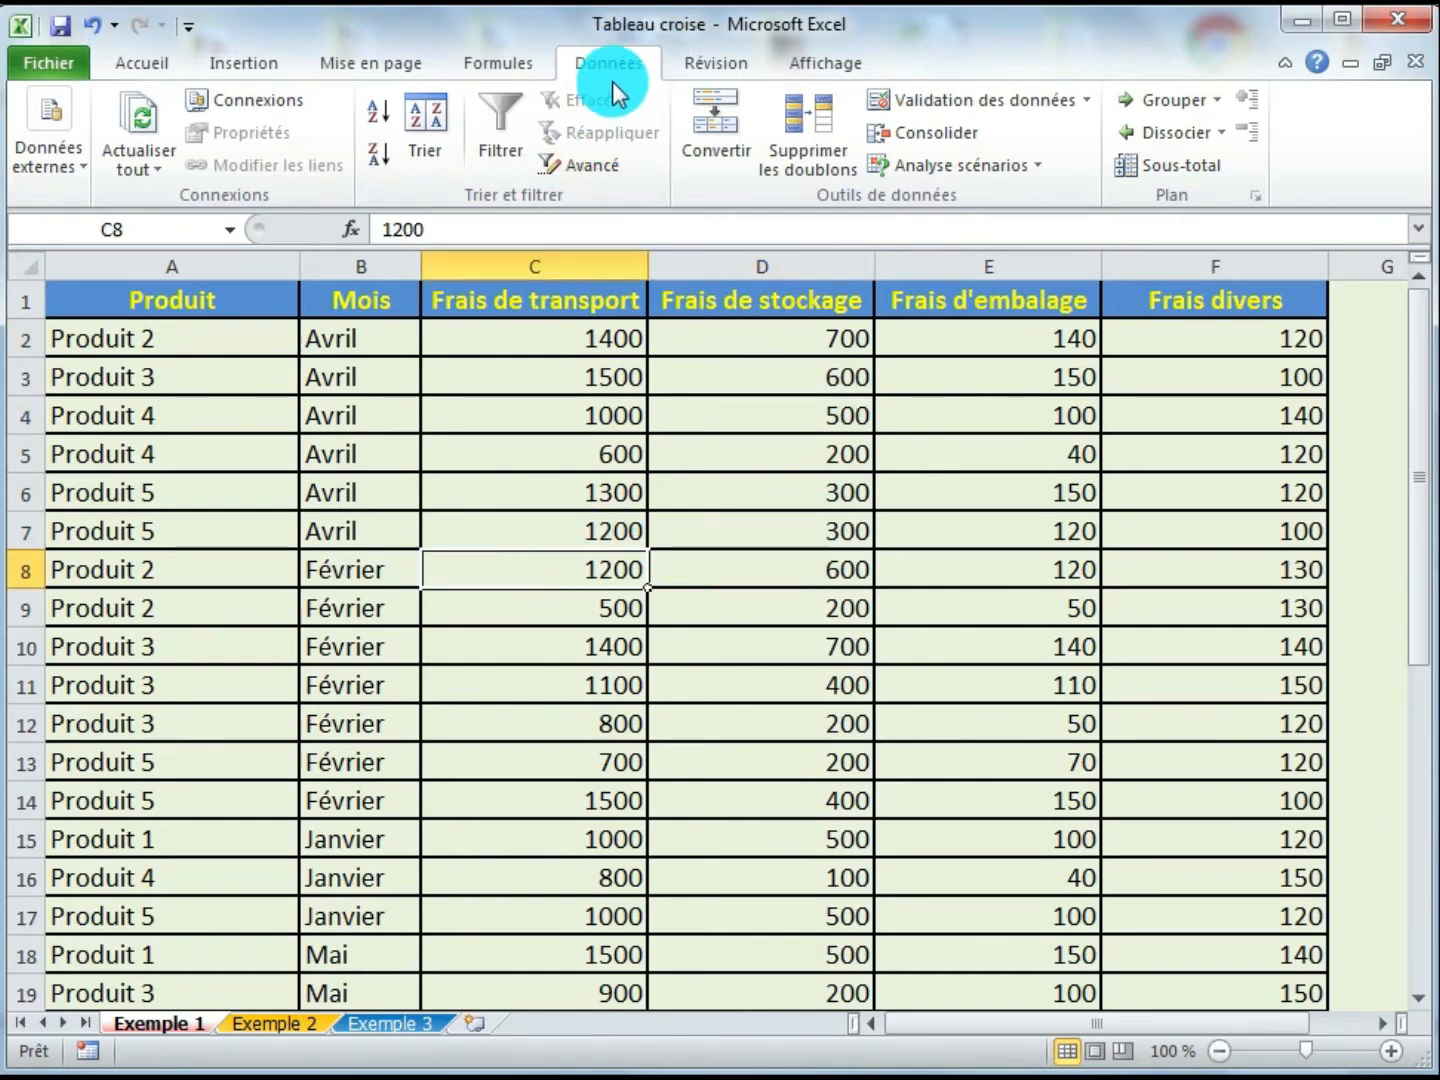
# - Add Somme subtotals at each change of Mois for the four cost columns
pyautogui.click(1205, 170)
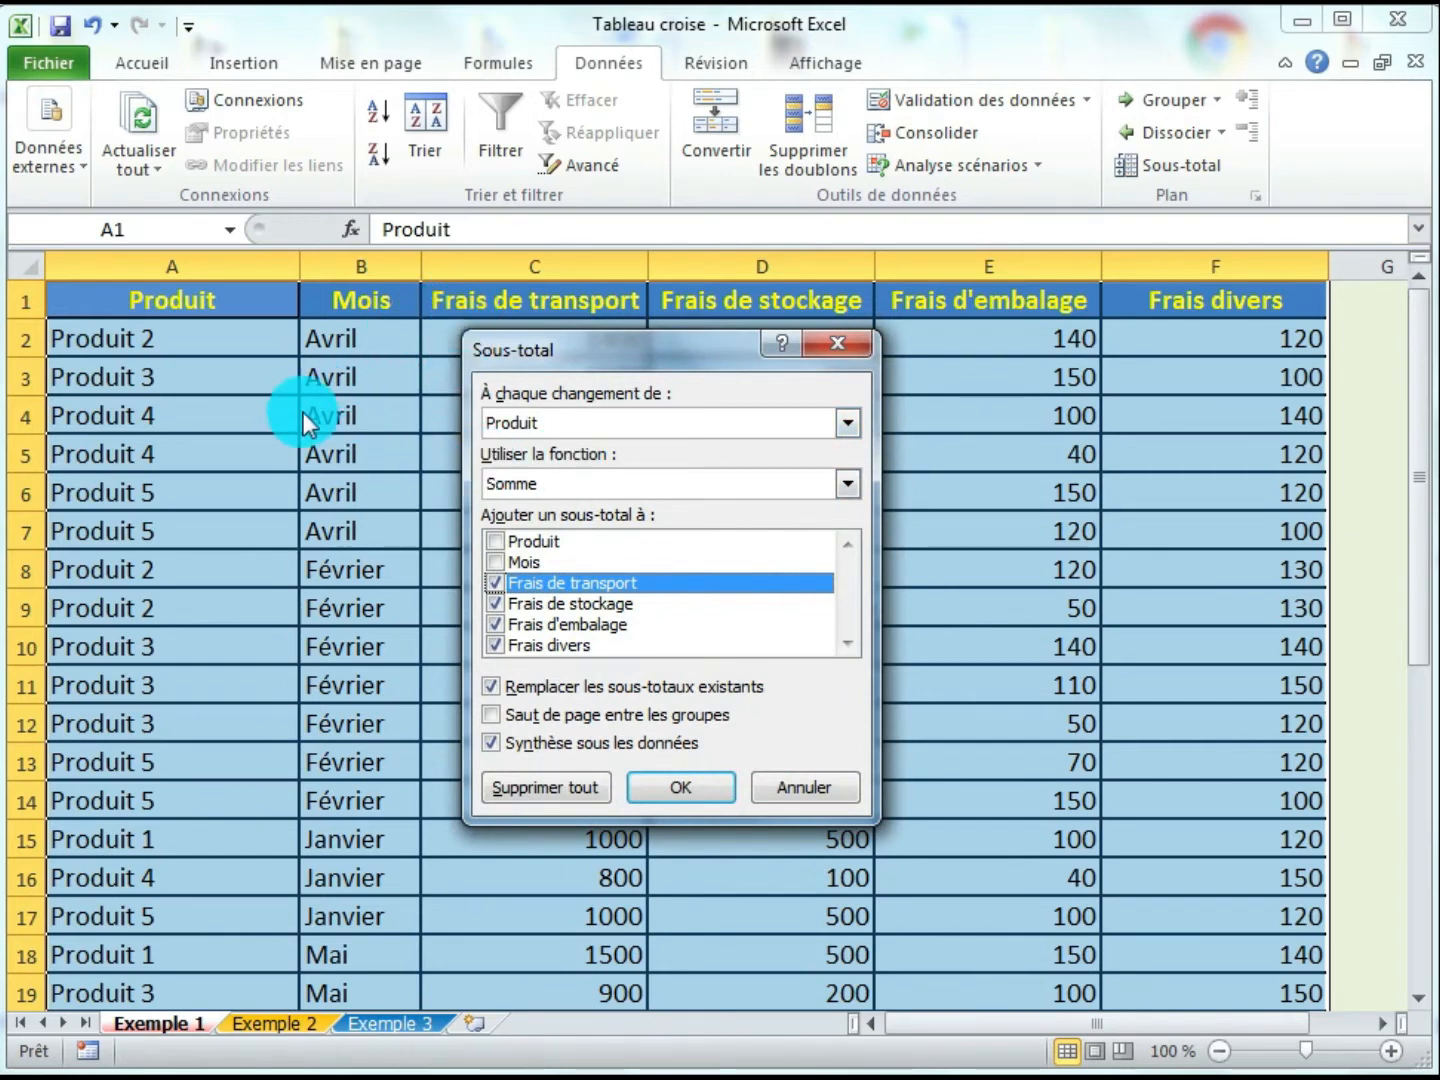
pyautogui.click(846, 423)
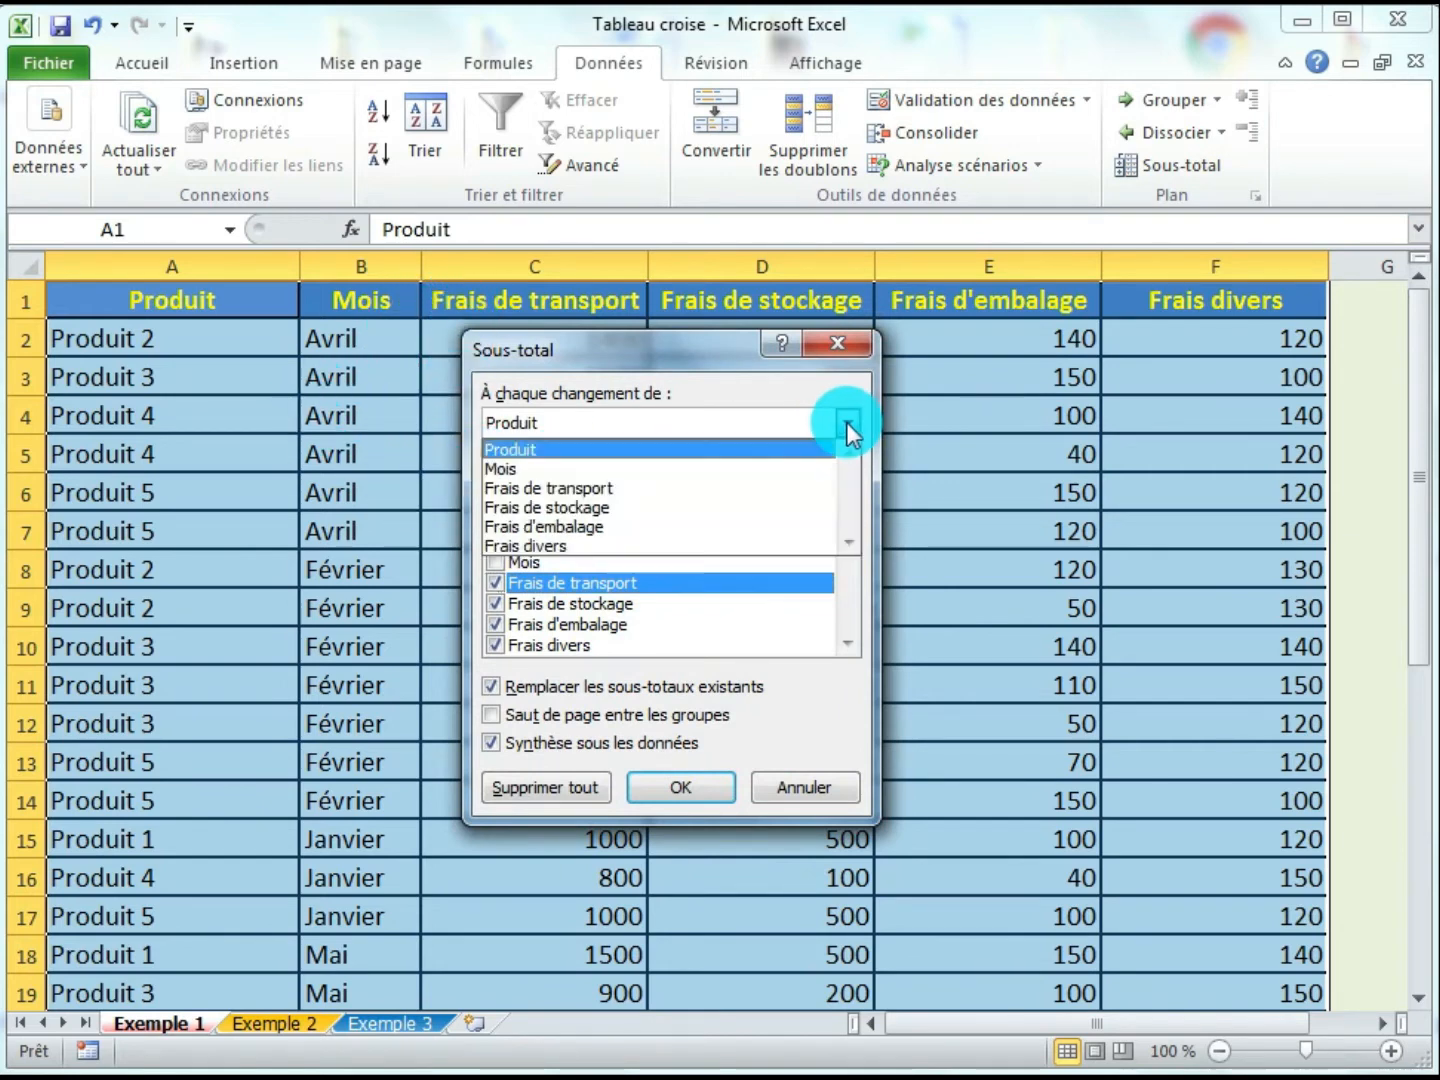
pyautogui.click(537, 470)
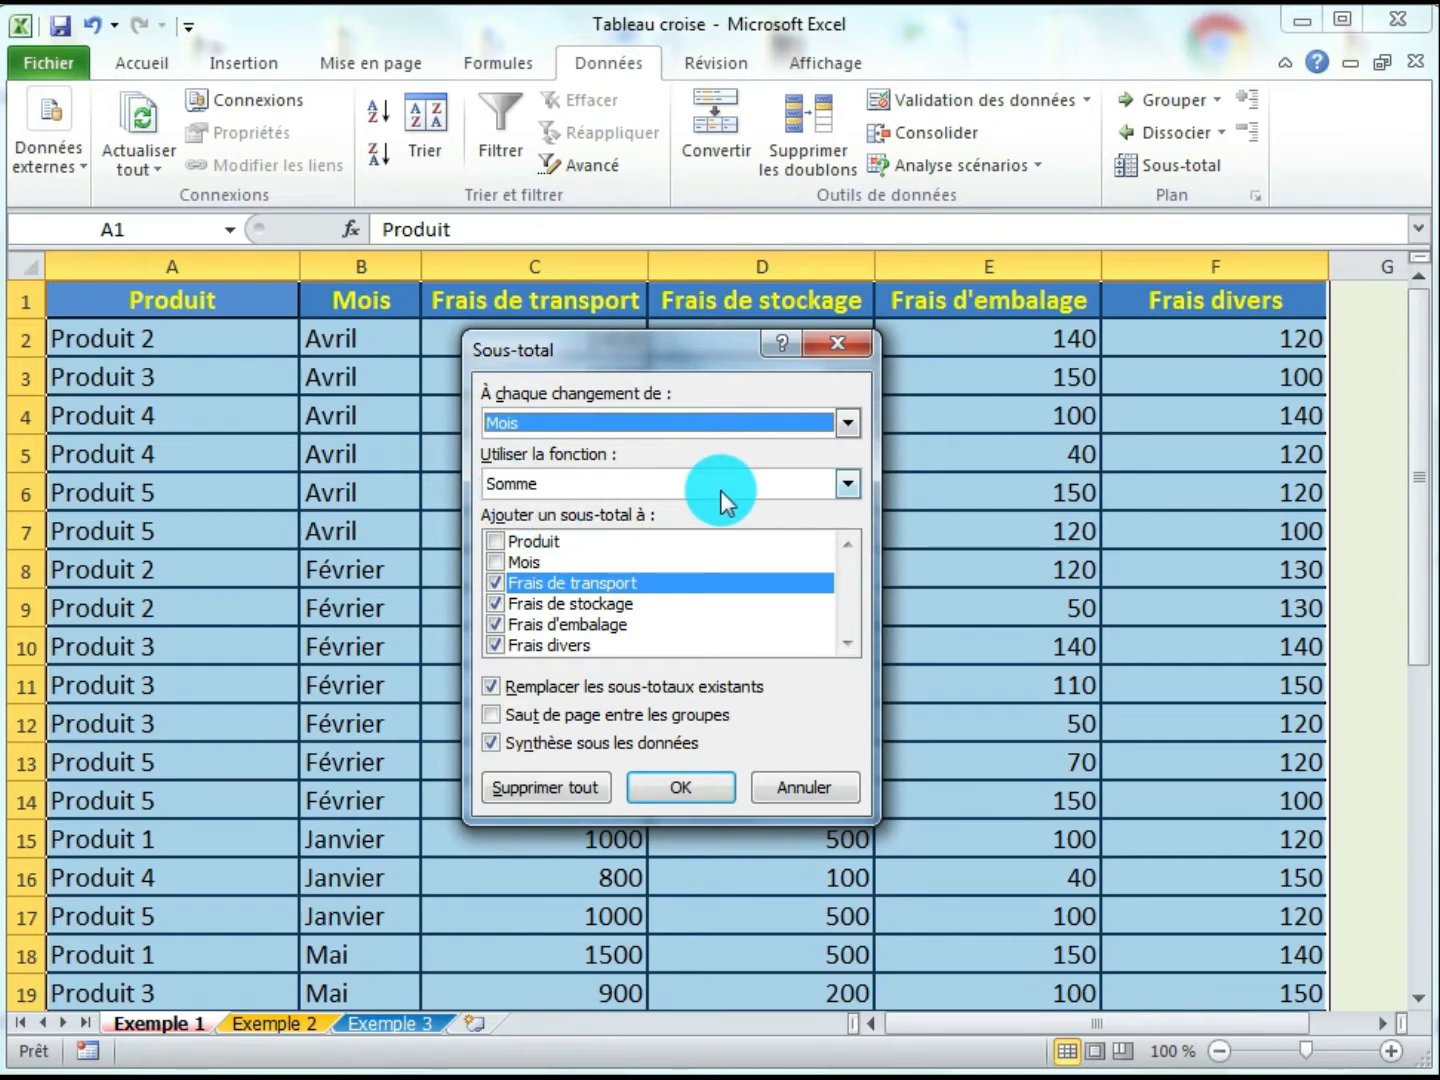
pyautogui.click(846, 487)
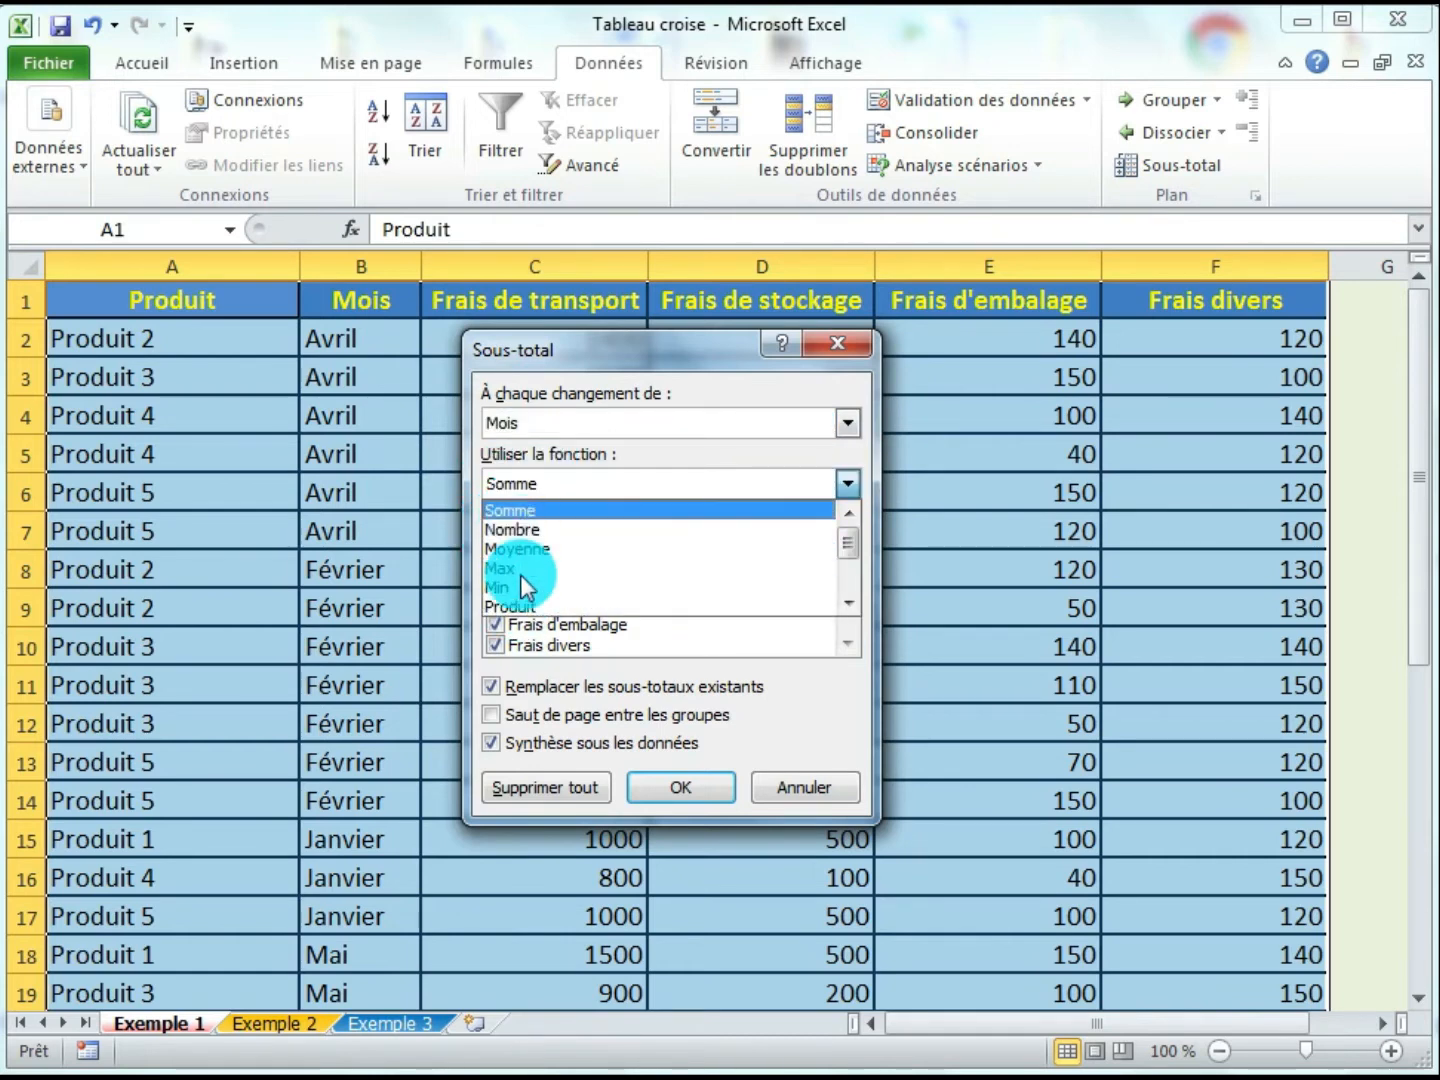
pyautogui.click(578, 520)
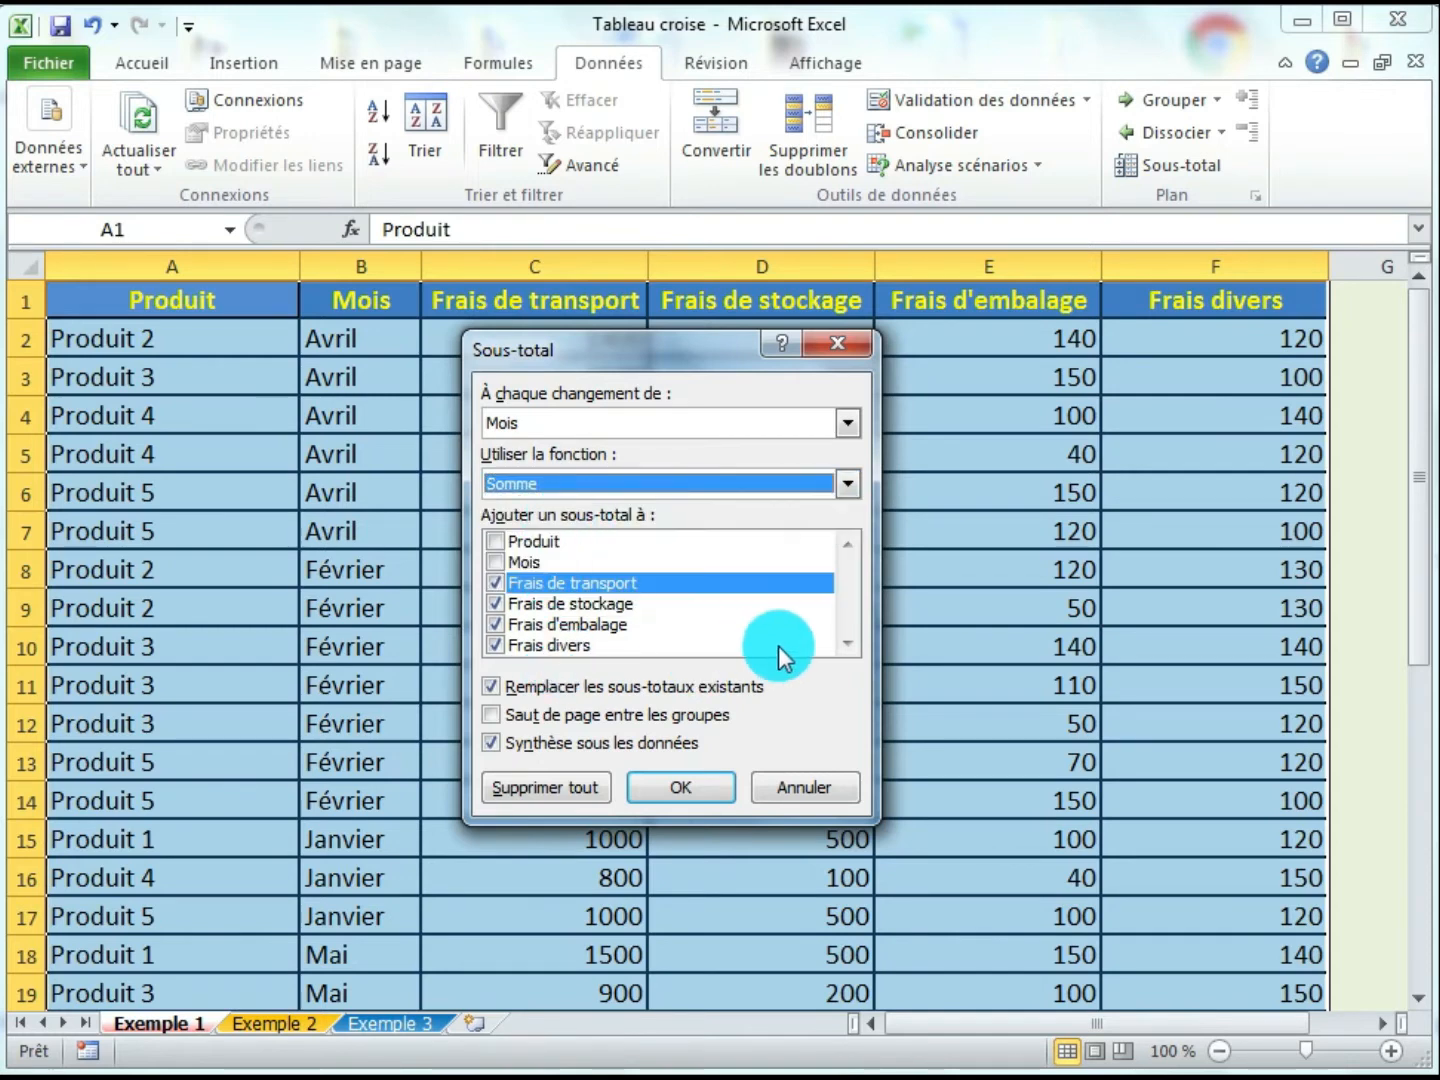
pyautogui.click(841, 658)
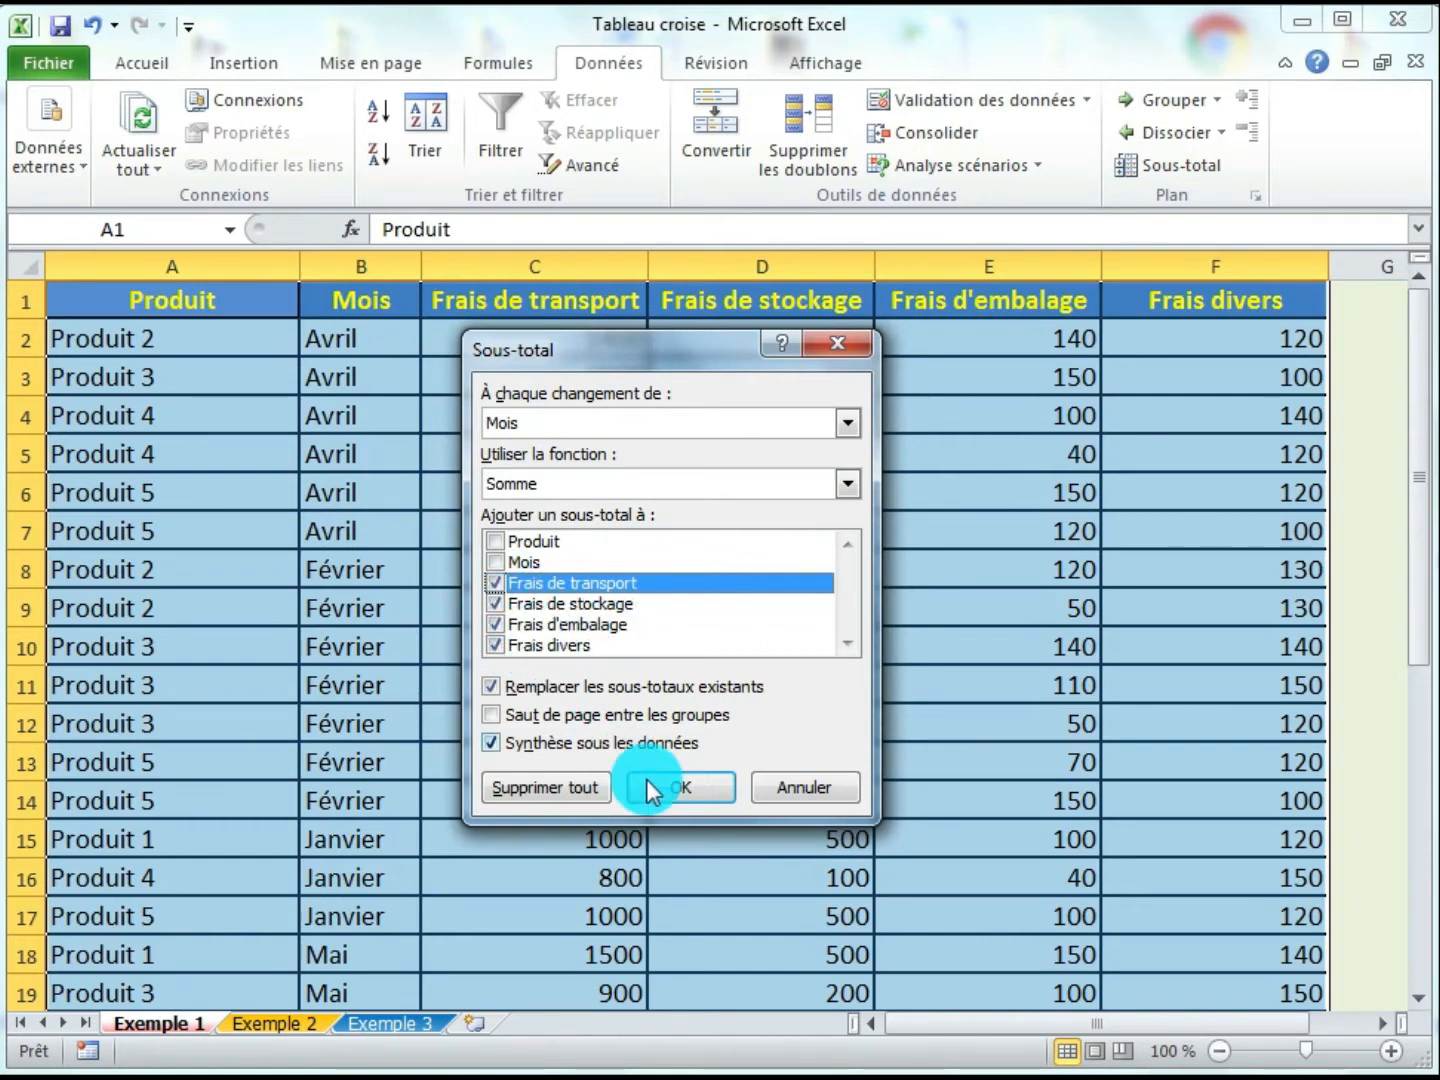
pyautogui.click(678, 790)
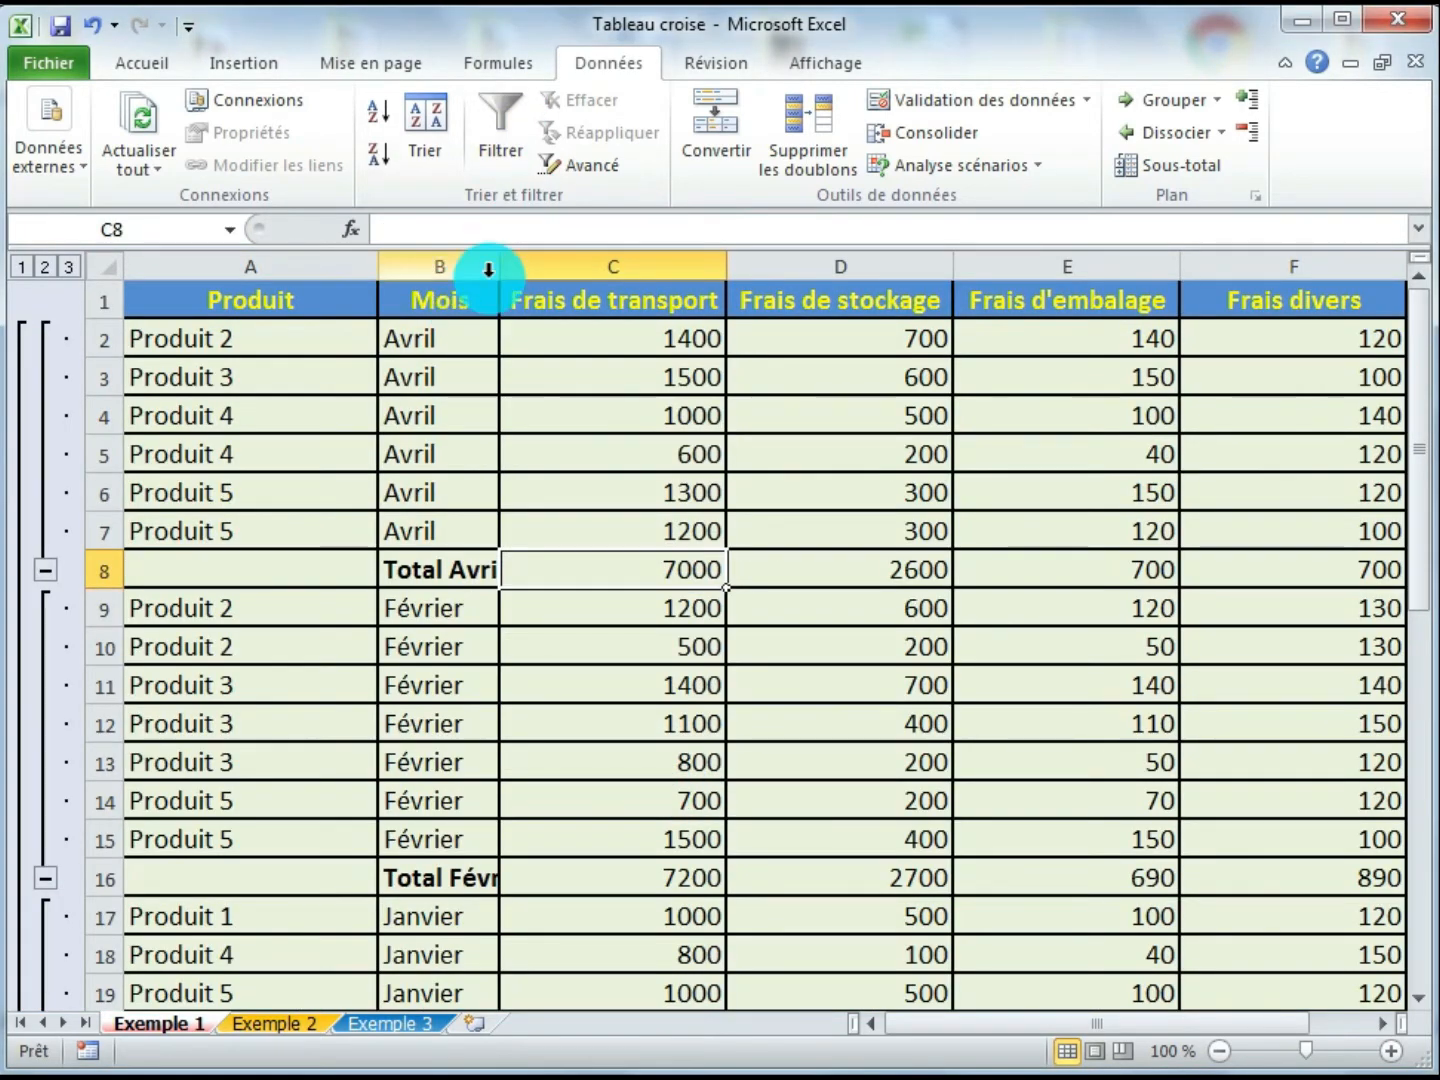
# - Widen the Mois column so the month total labels fit
pyautogui.moveTo(493, 264); pyautogui.dragTo(571, 263)
pyautogui.click(642, 600)
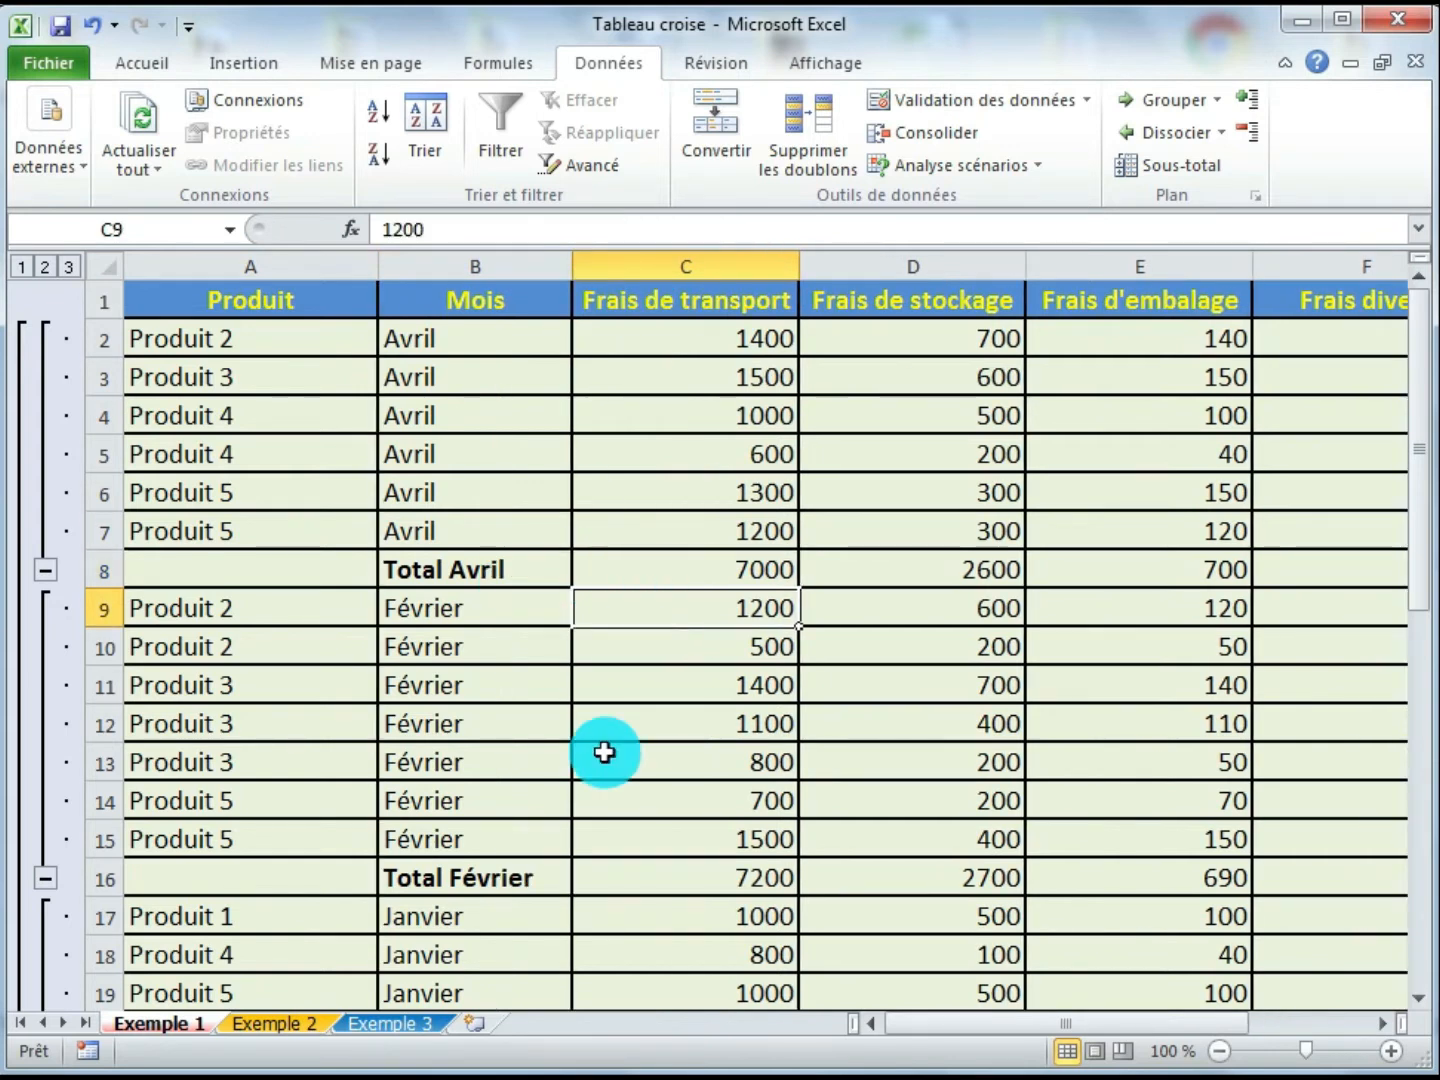
pyautogui.click(627, 569)
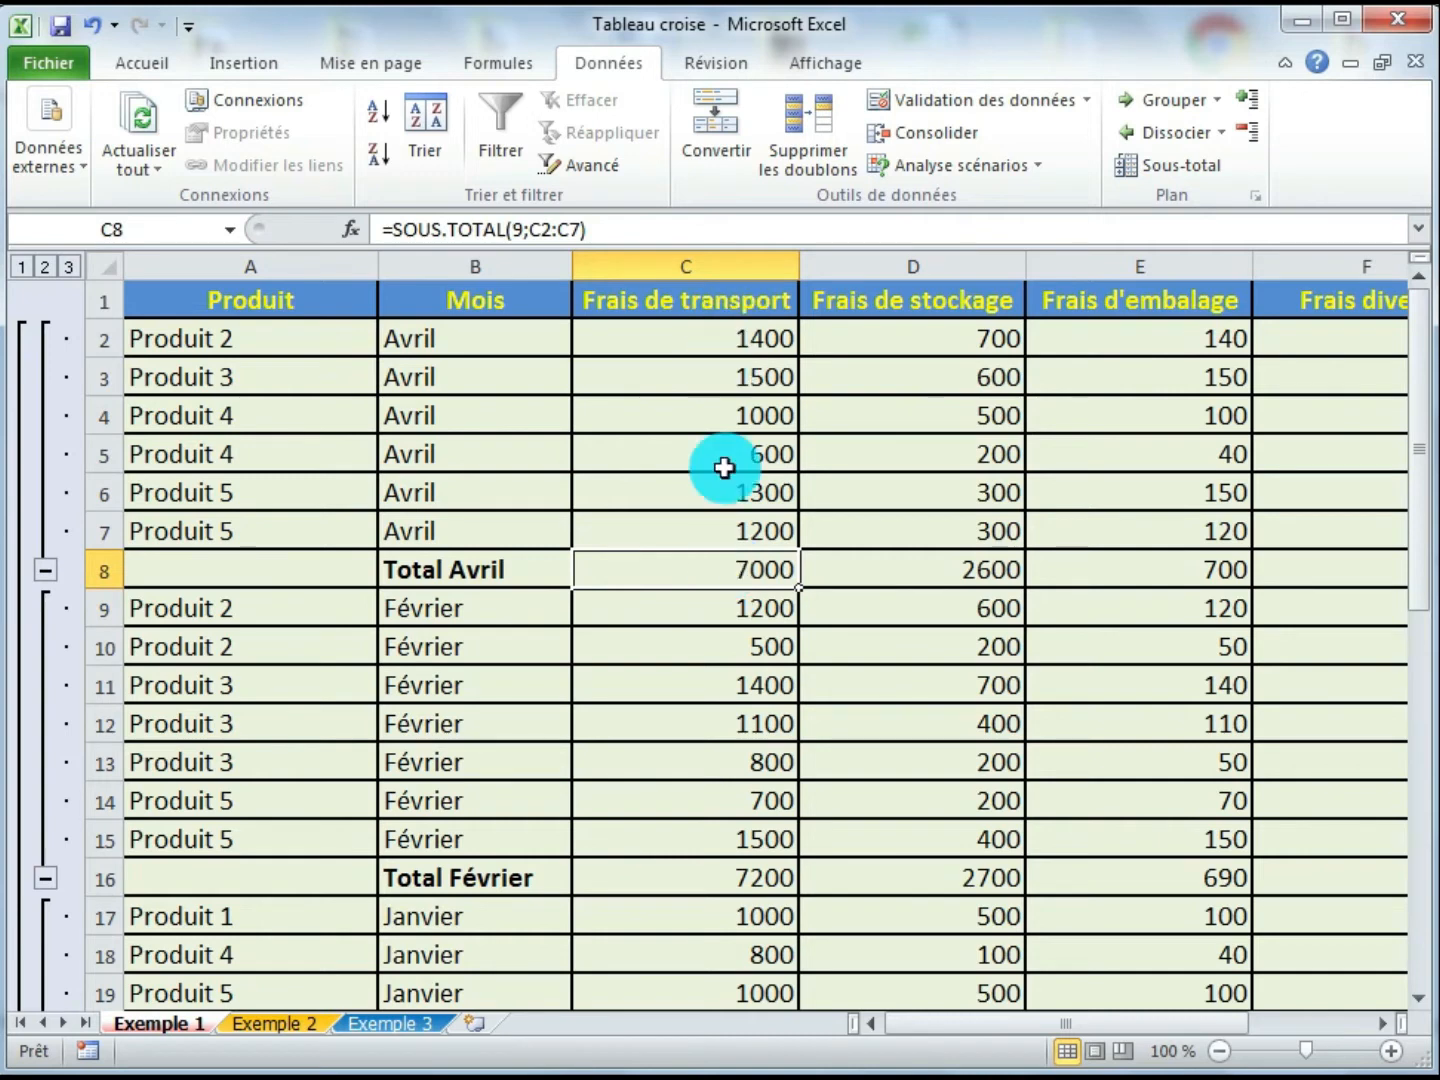
# - Inspect the monthly subtotal rows and the Total général formulas across the cost columns
pyautogui.click(895, 567)
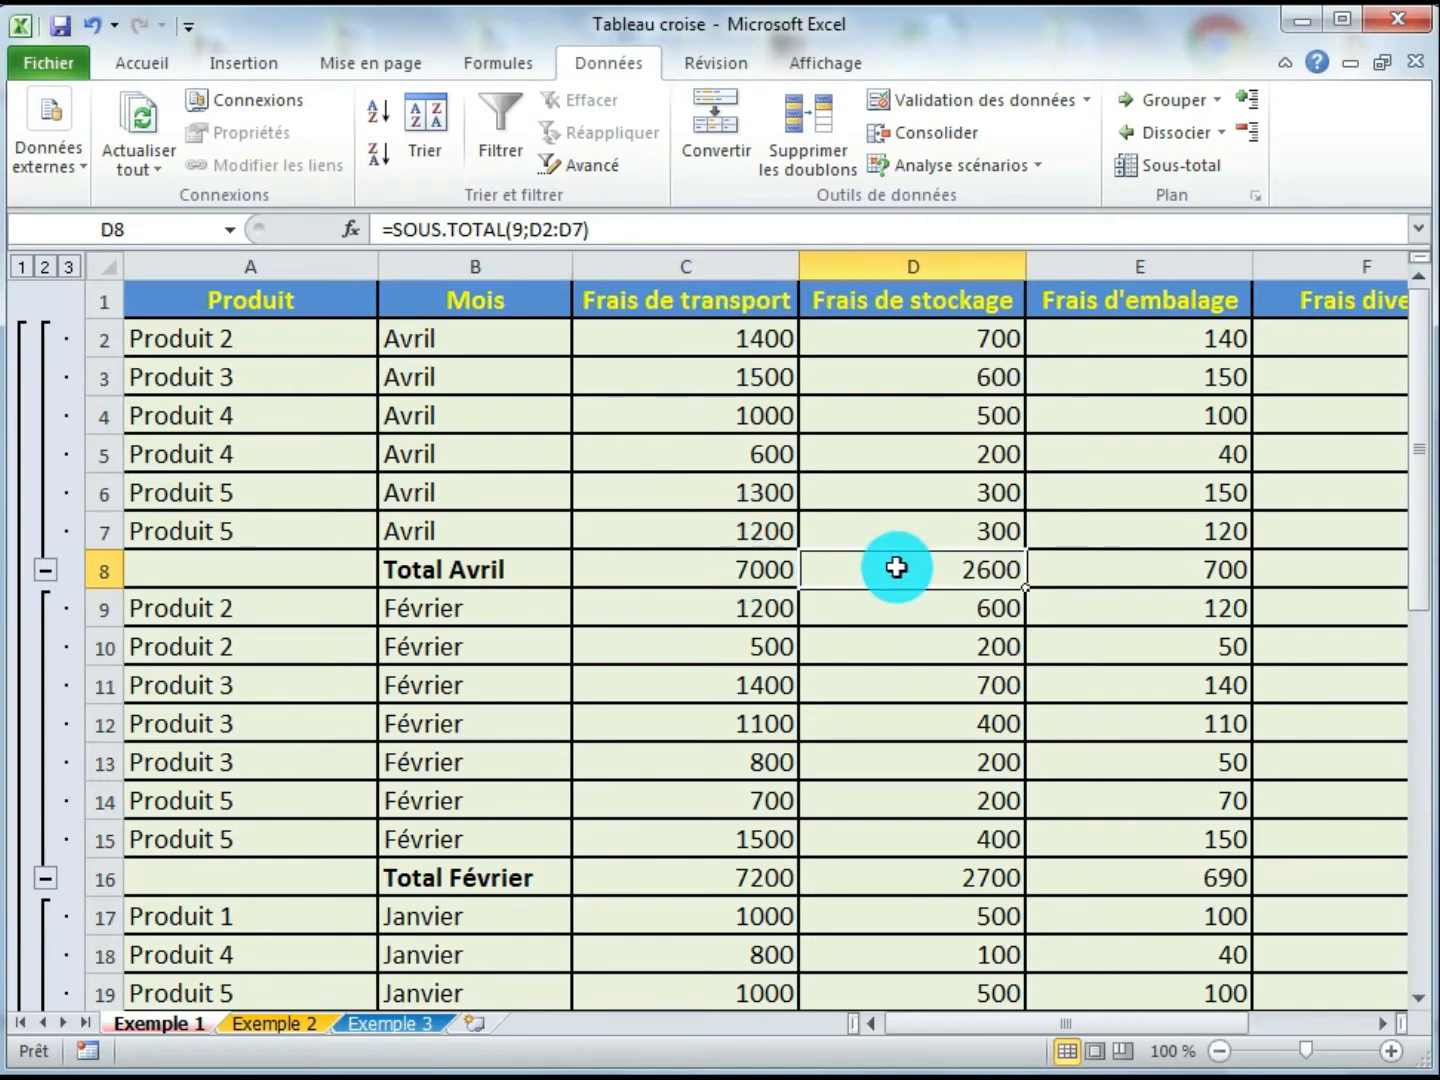
pyautogui.click(1120, 572)
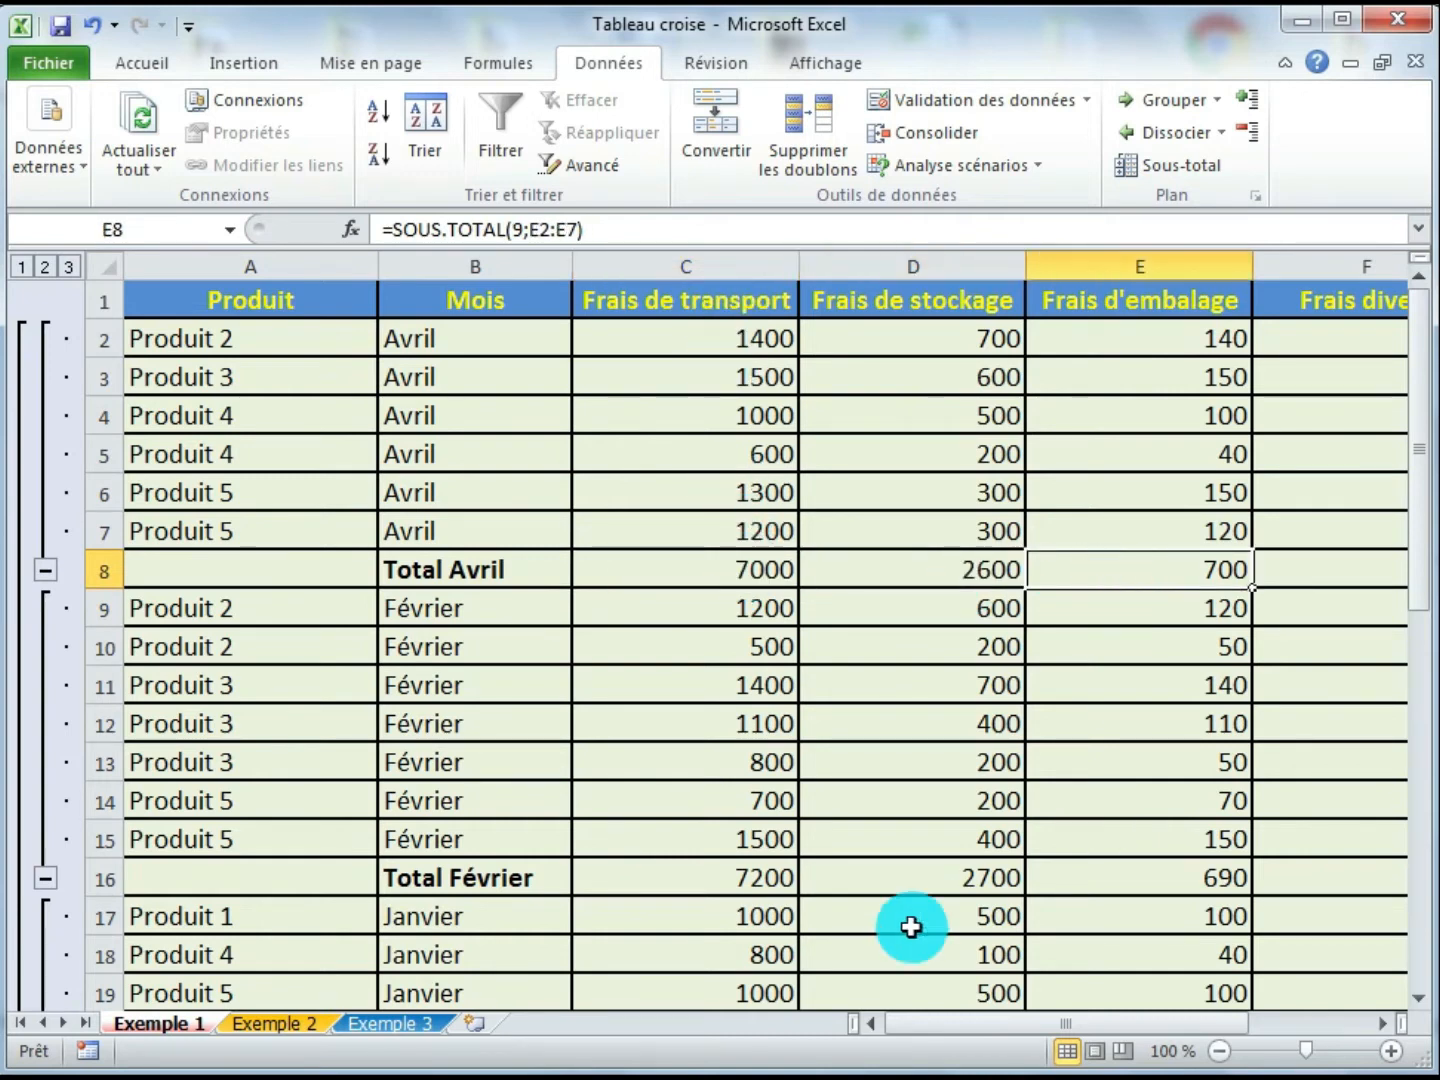
pyautogui.click(1384, 1023)
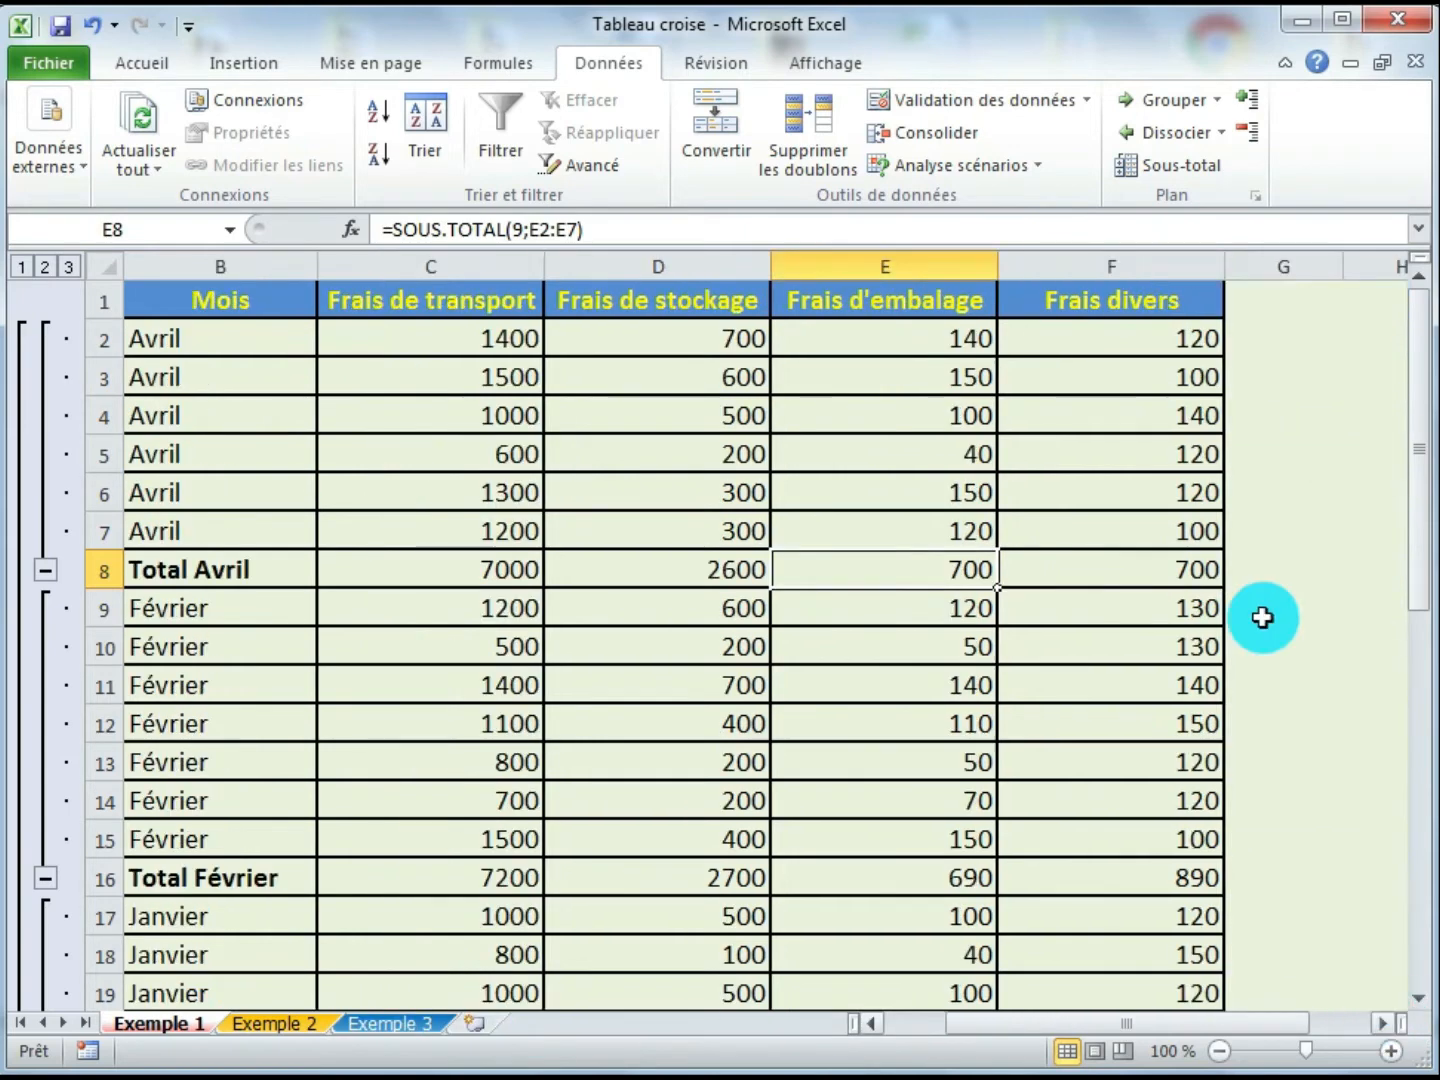
pyautogui.click(1071, 562)
pyautogui.moveTo(1091, 1024); pyautogui.dragTo(925, 1023)
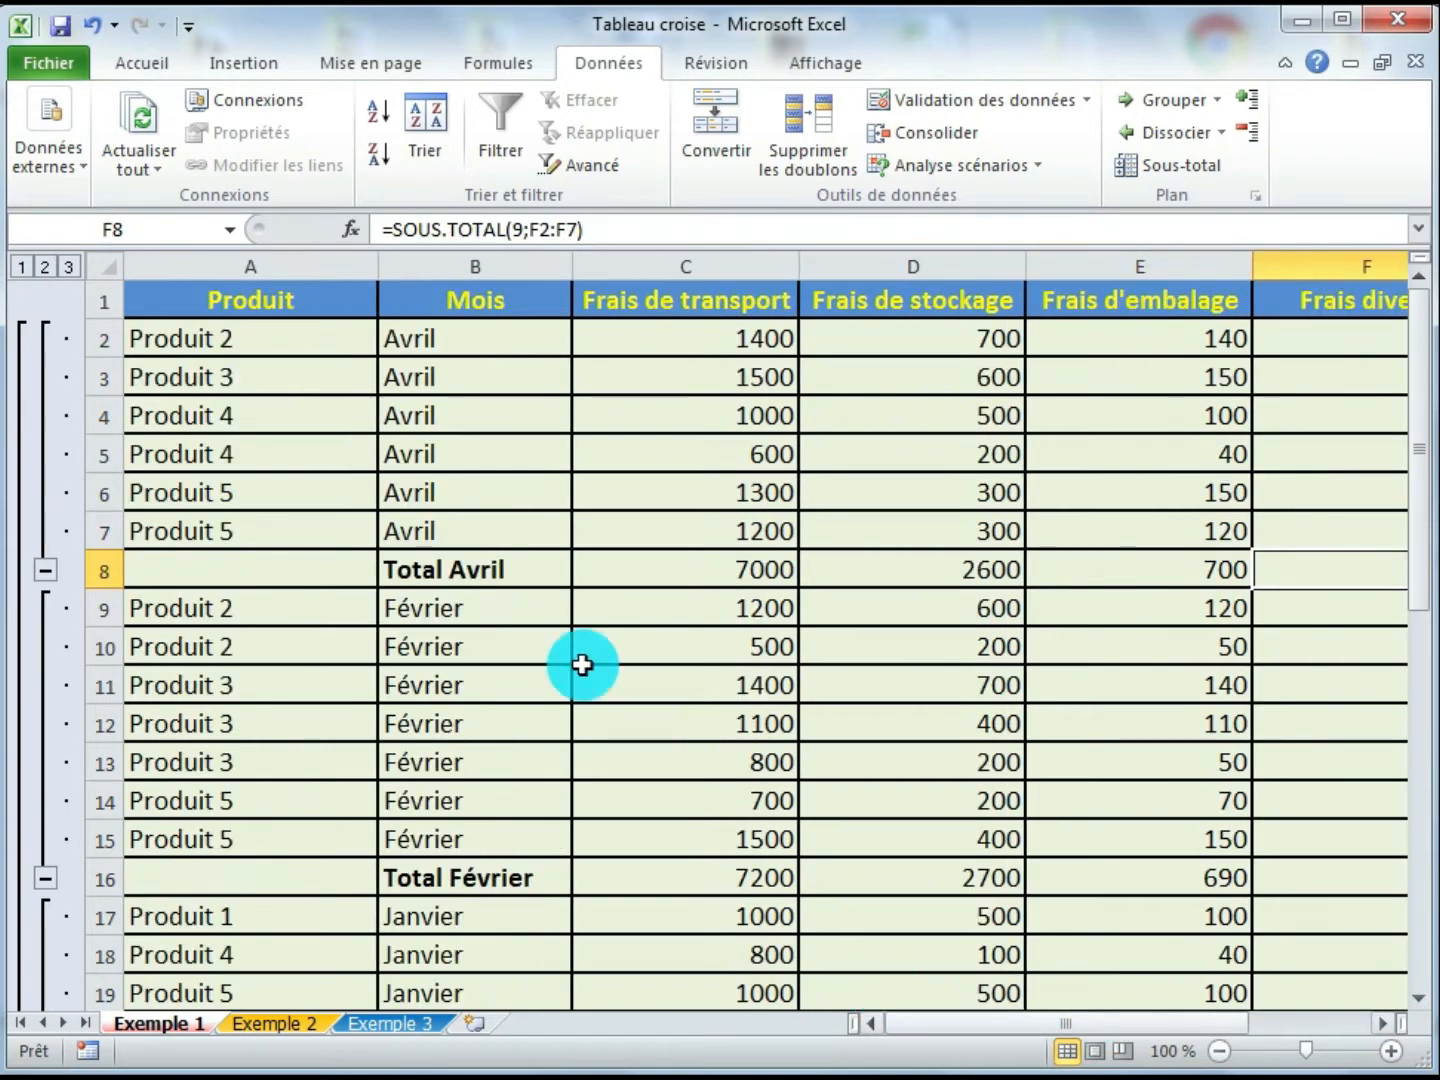
pyautogui.moveTo(489, 599); pyautogui.dragTo(505, 805)
pyautogui.moveTo(636, 882); pyautogui.dragTo(1229, 882)
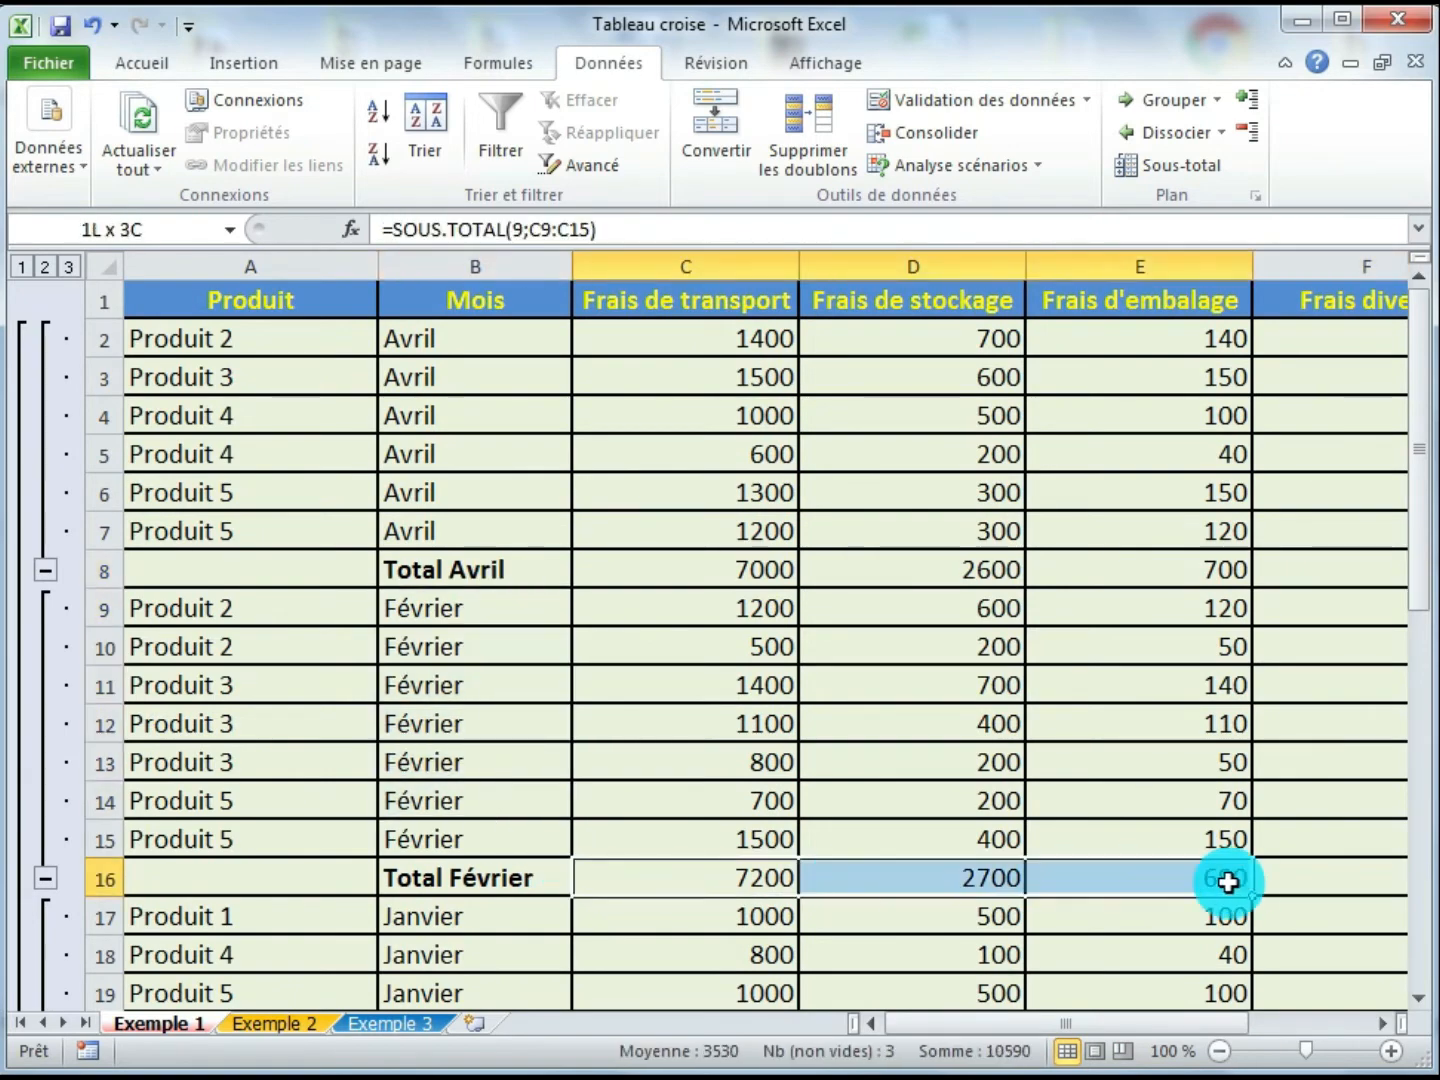
pyautogui.scroll(-3, 765, 733)
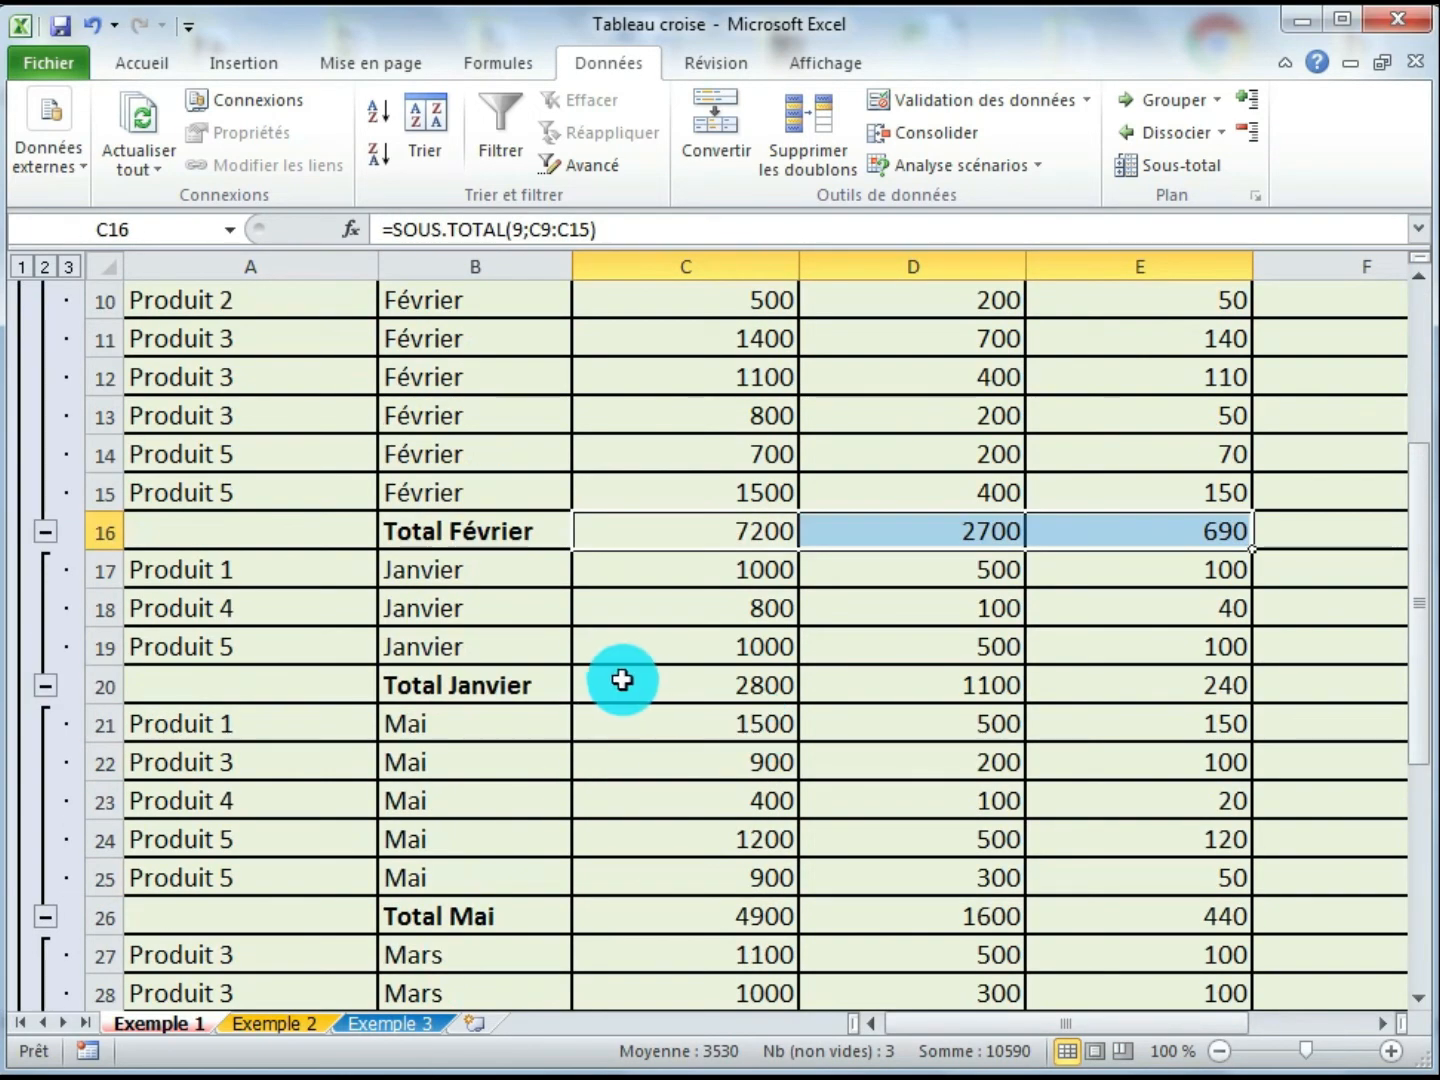
pyautogui.moveTo(622, 680); pyautogui.dragTo(1051, 665)
pyautogui.moveTo(752, 571); pyautogui.dragTo(1160, 685)
pyautogui.scroll(-3, 680, 875)
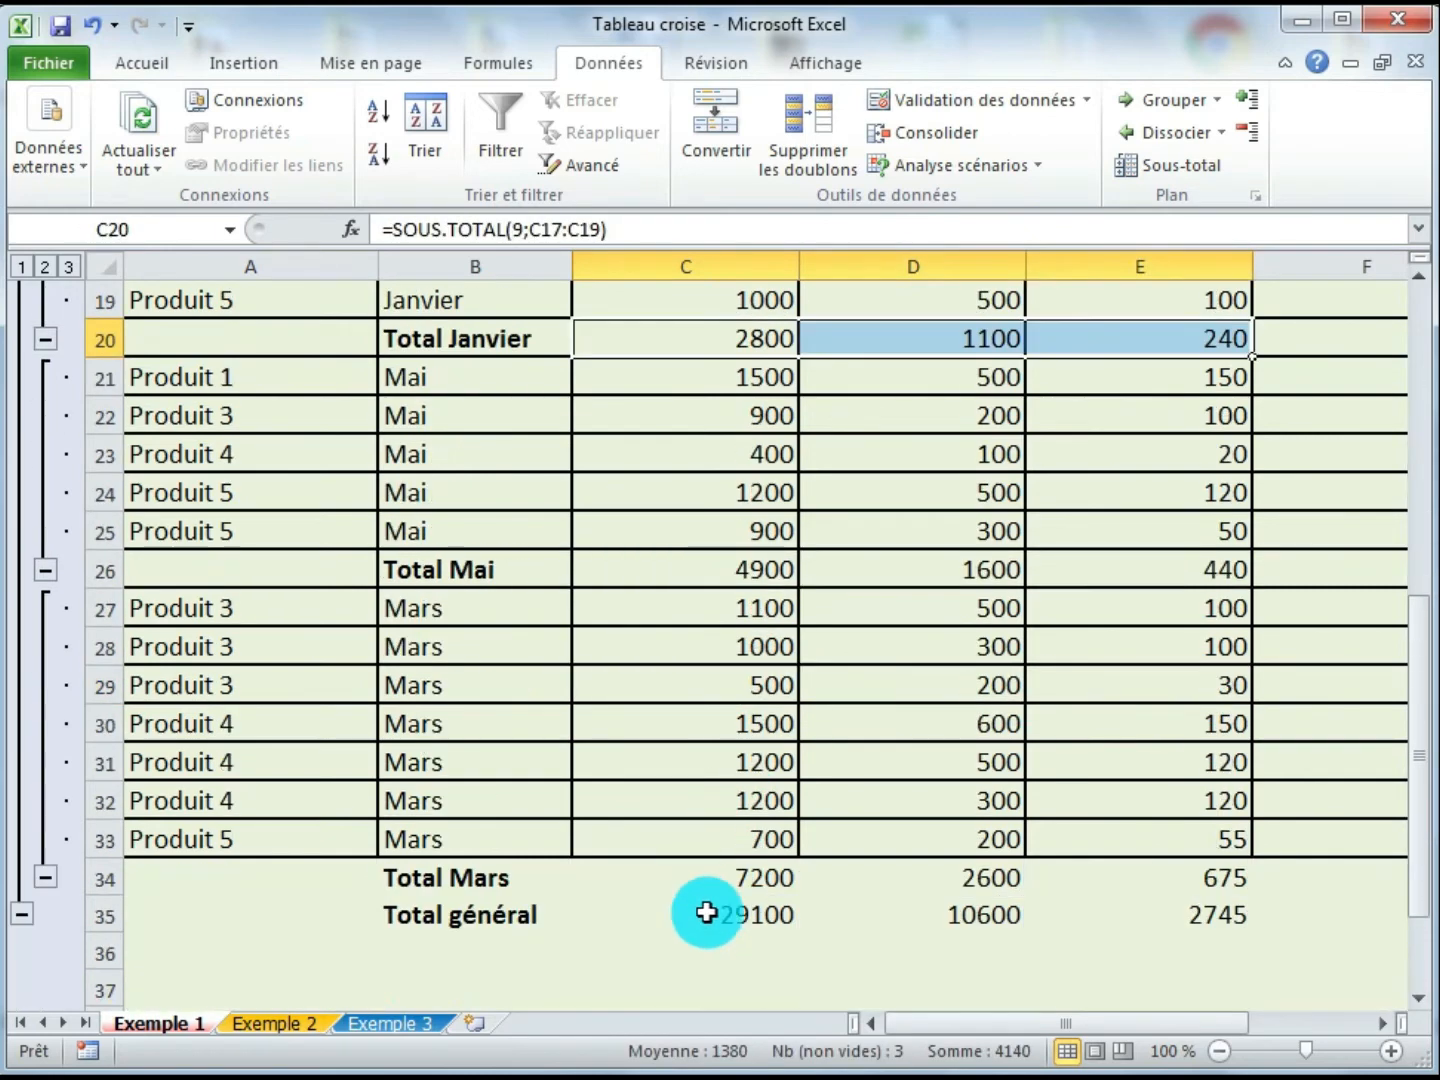
pyautogui.click(709, 918)
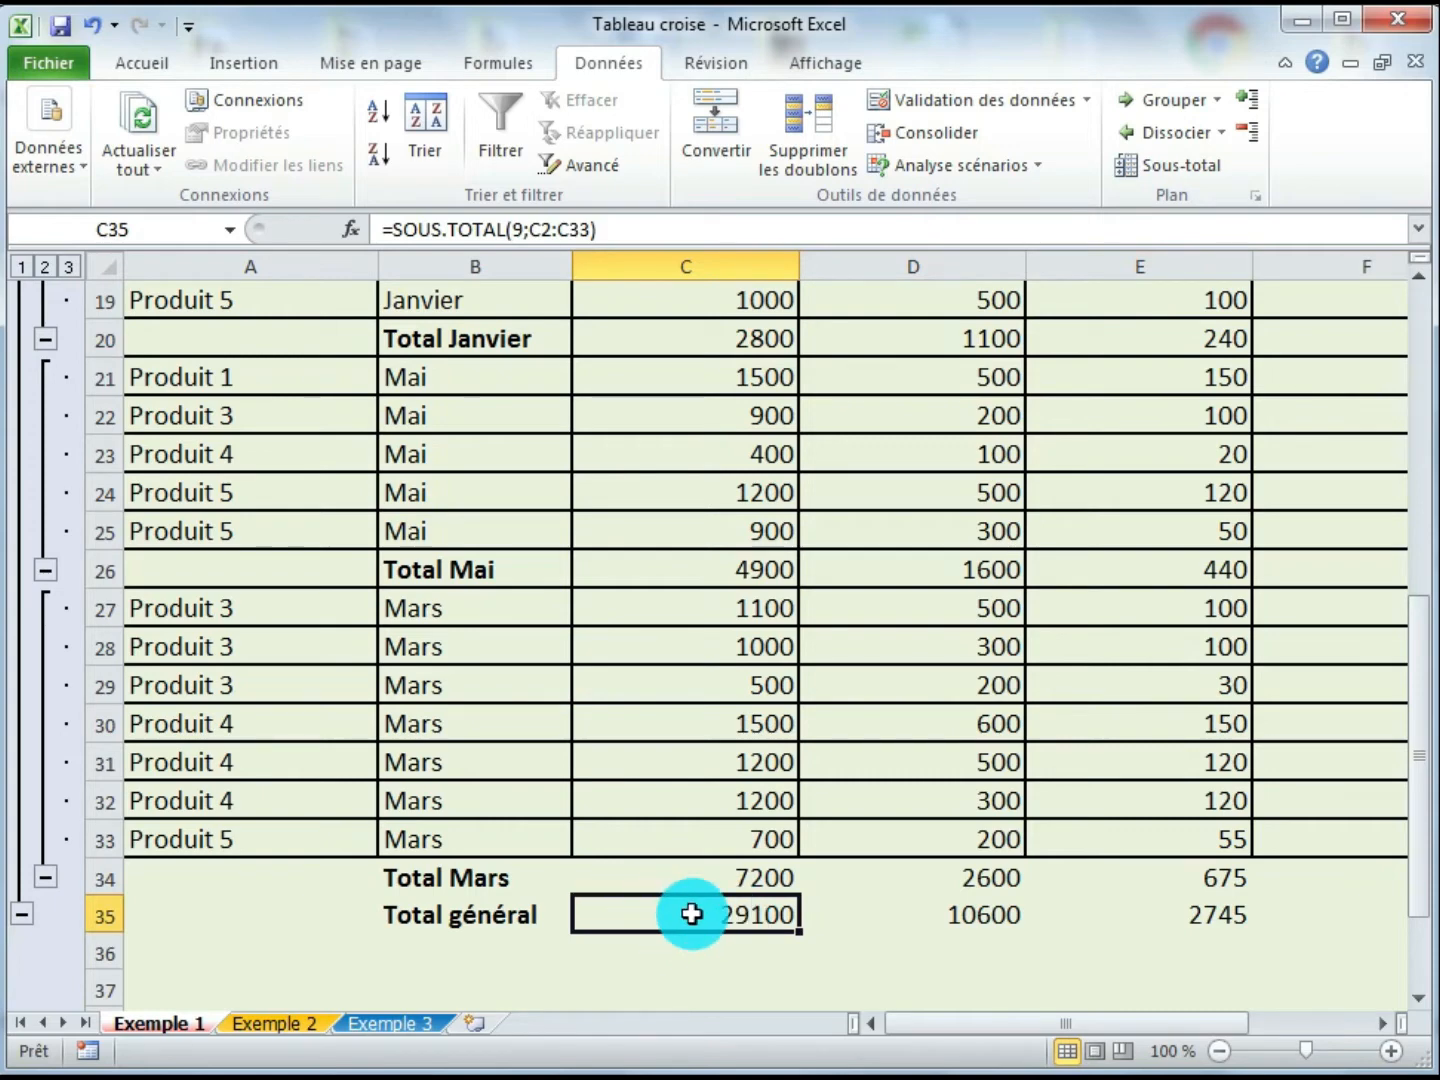
pyautogui.scroll(6, 690, 913)
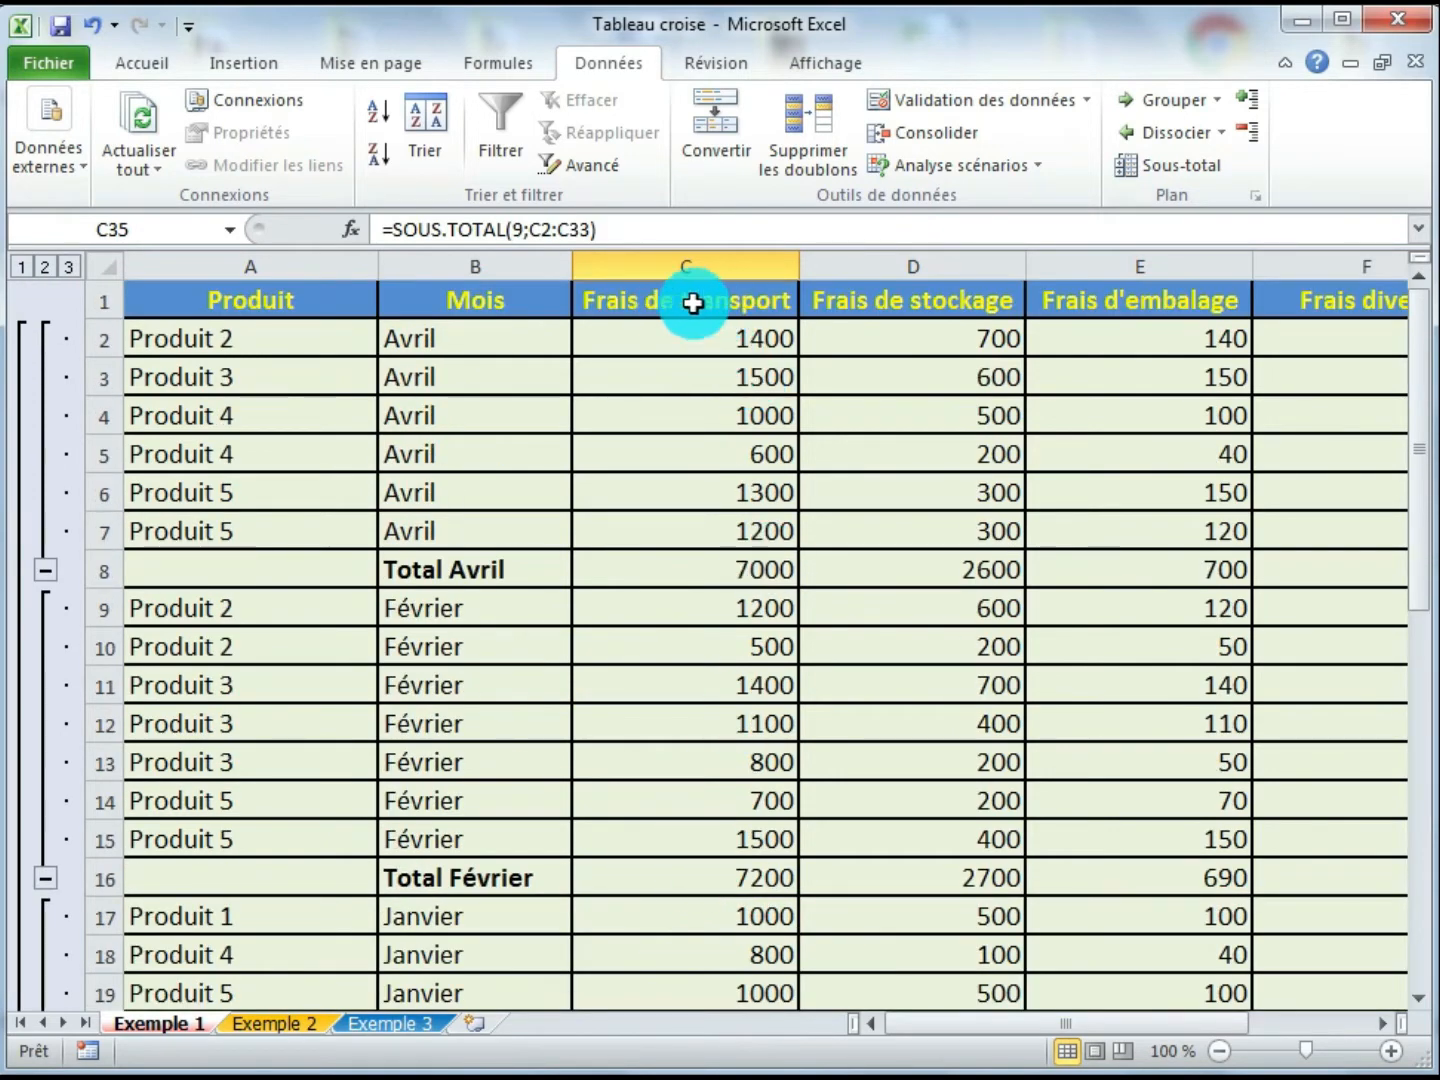
pyautogui.scroll(-6, 685, 481)
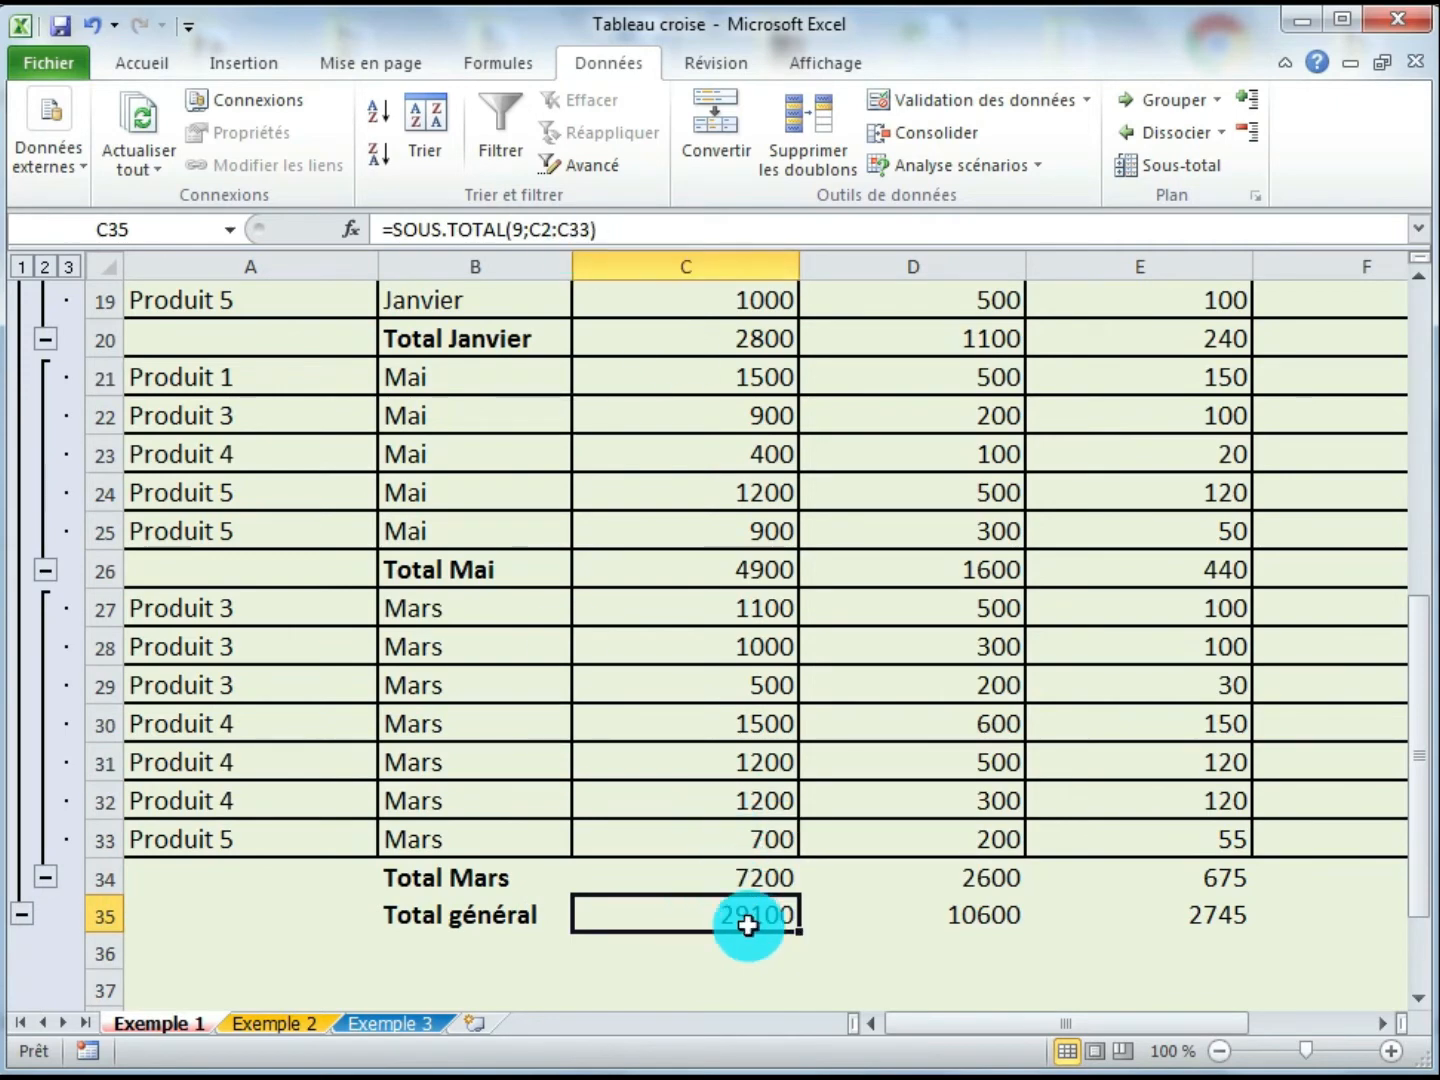
# - Examine the Total général formulas of the storage and packaging columns and the Avril transport subtotal
pyautogui.click(910, 923)
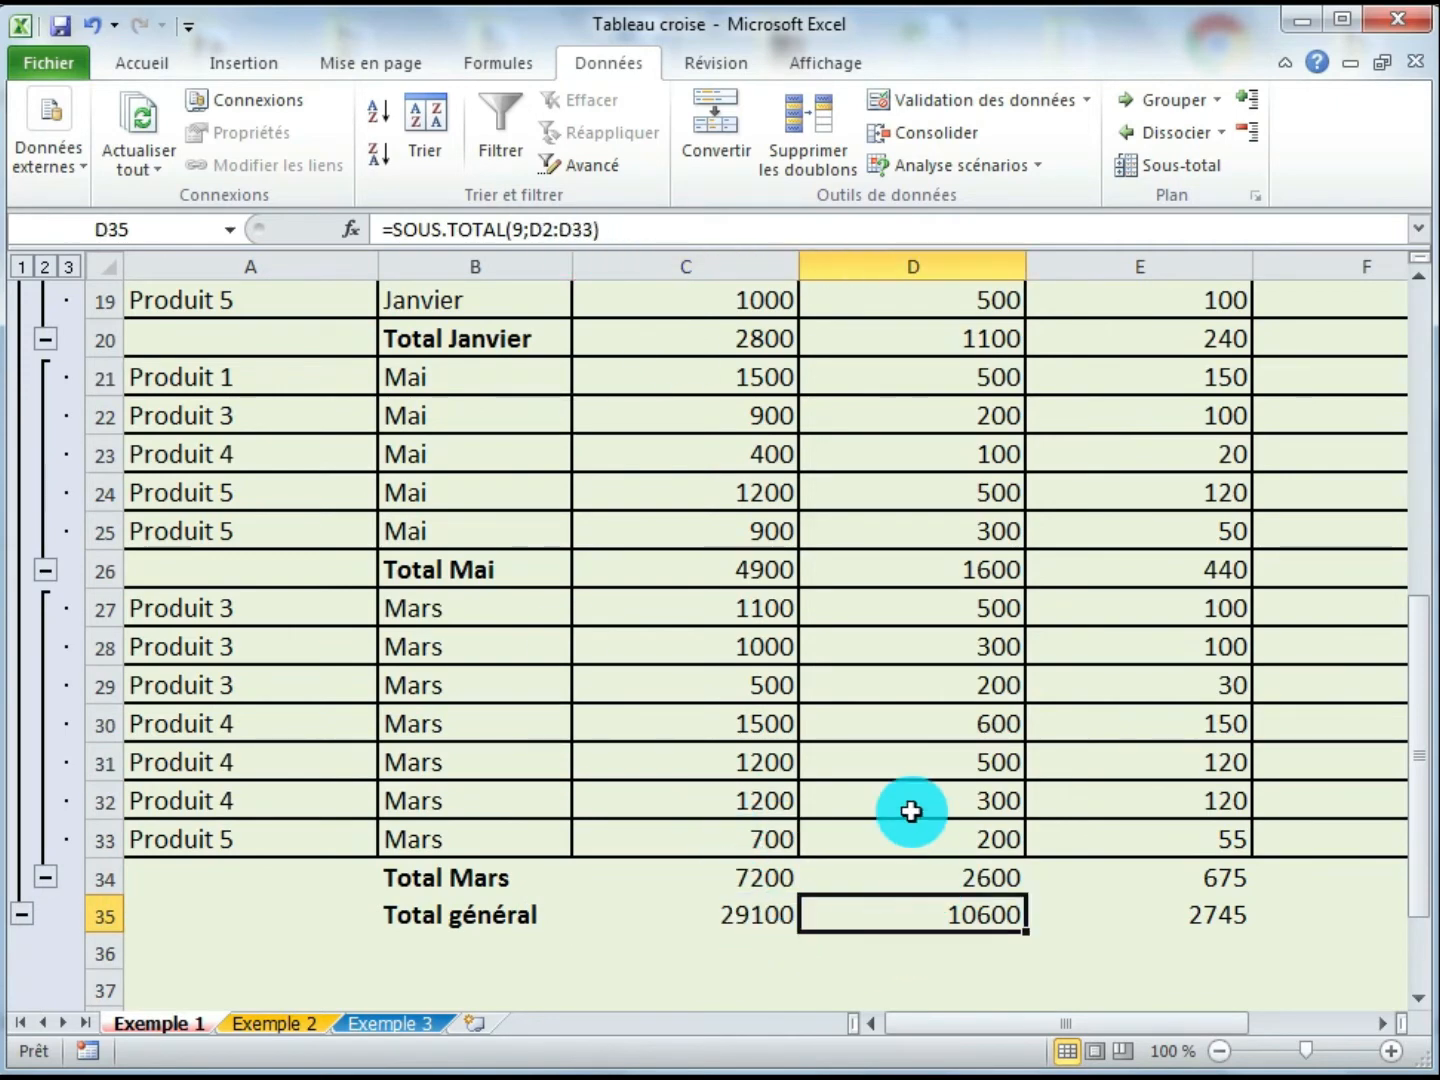
pyautogui.scroll(6, 911, 810)
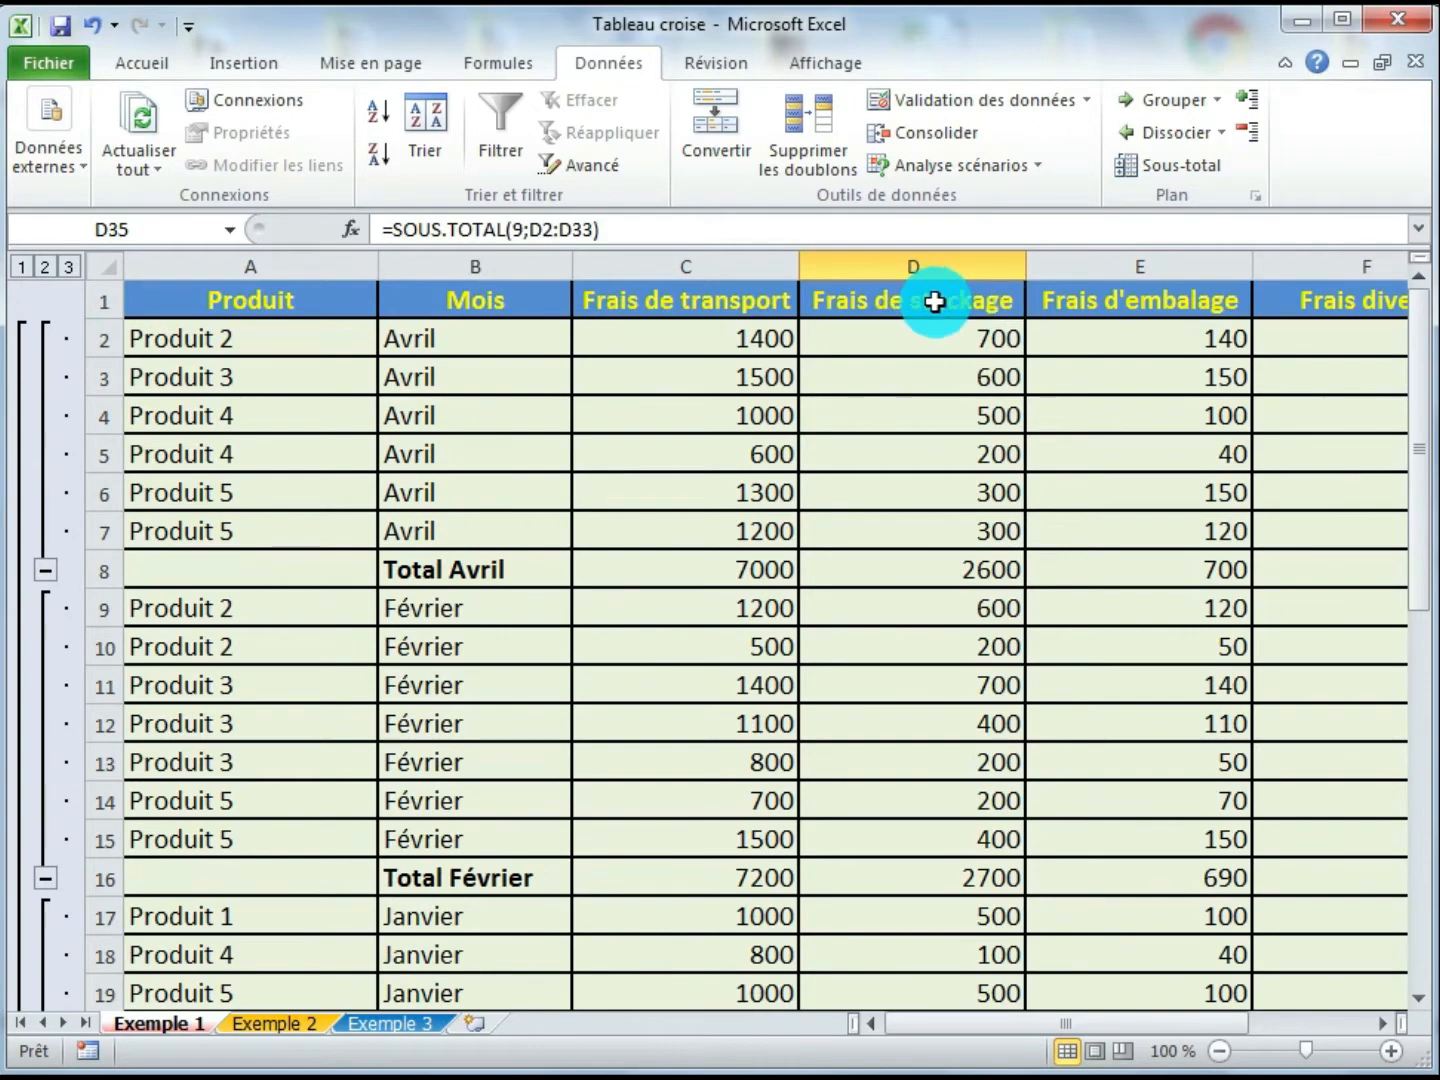
pyautogui.scroll(-1, 296, 418)
pyautogui.scroll(-6, 612, 946)
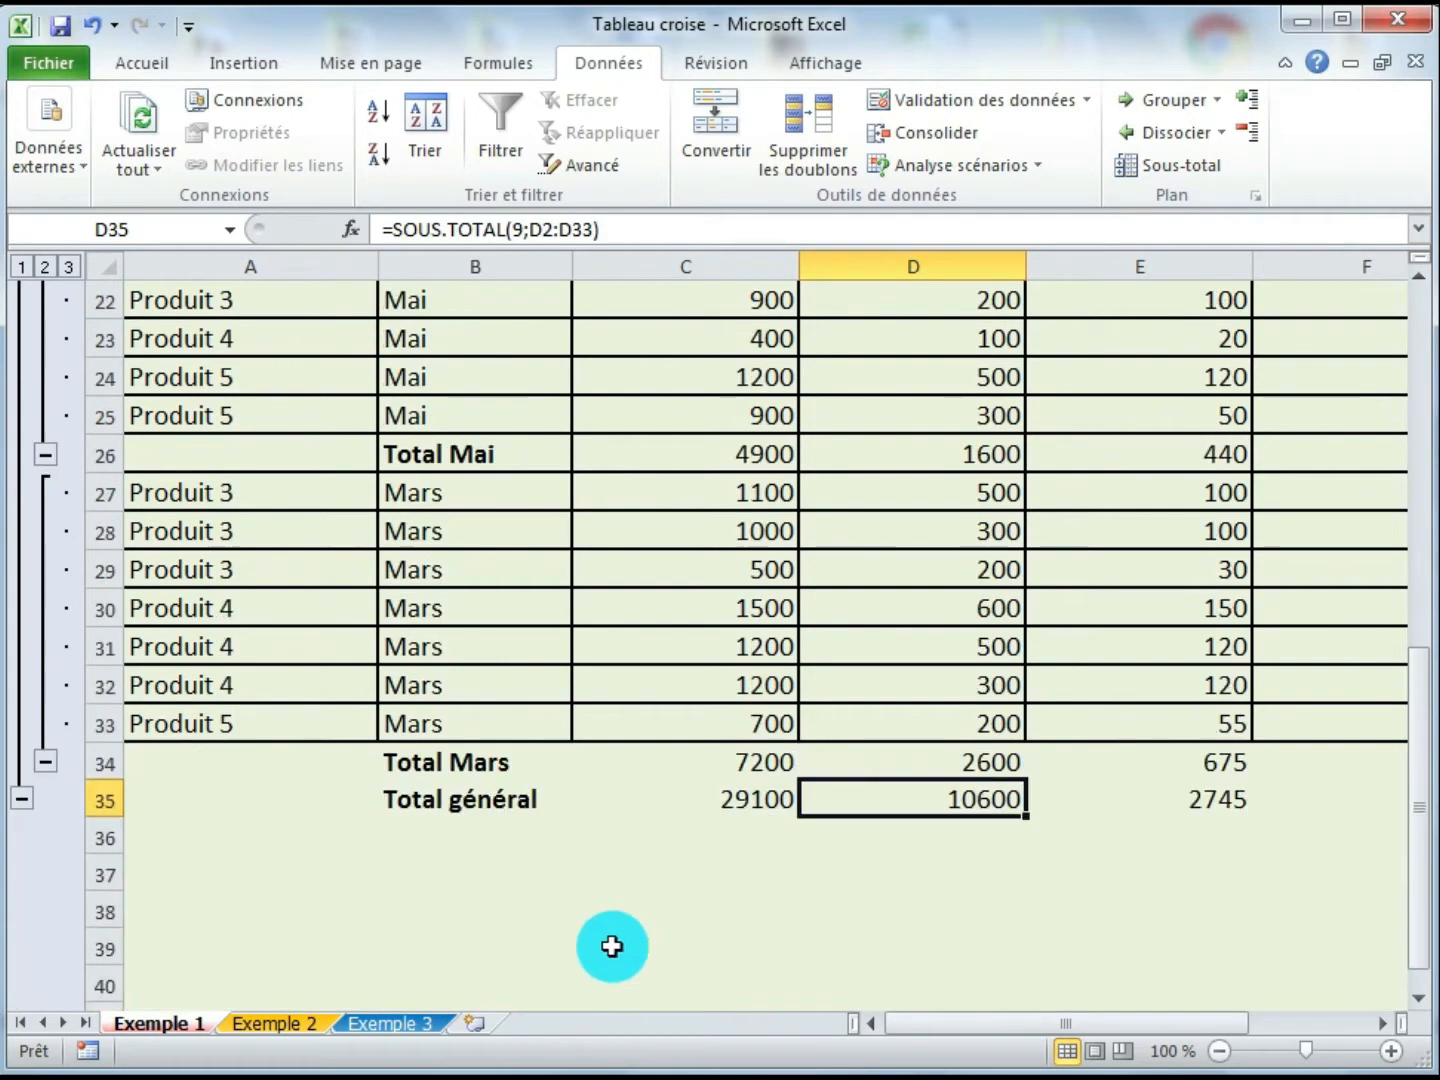
pyautogui.click(1168, 803)
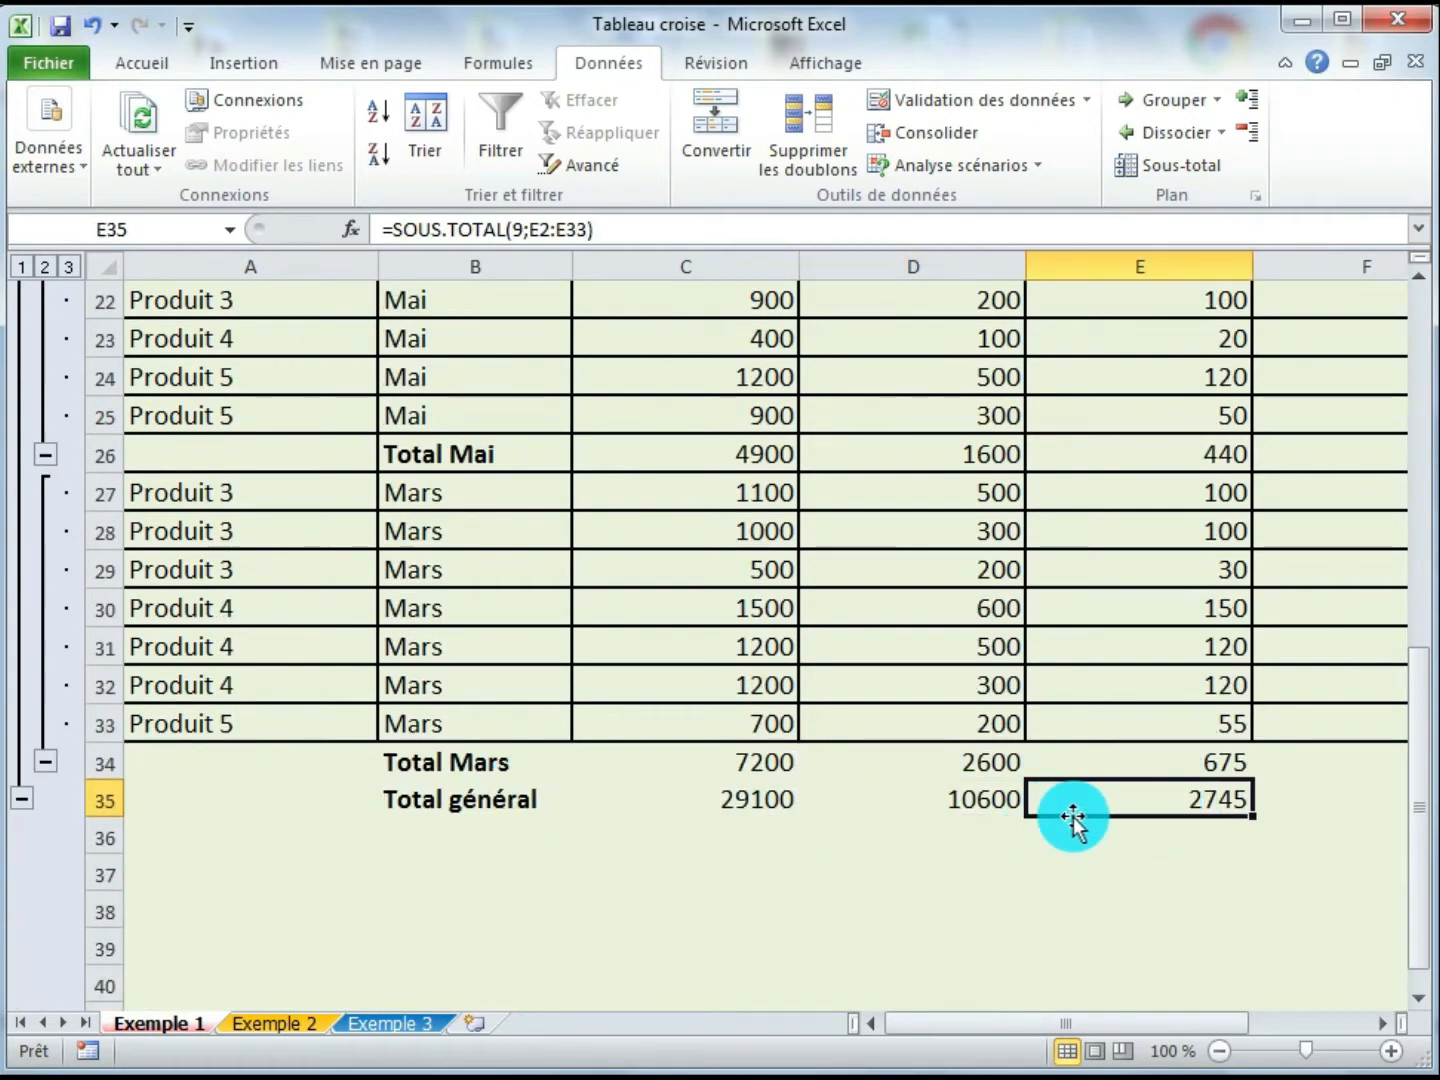
pyautogui.scroll(7, 1074, 821)
pyautogui.click(700, 576)
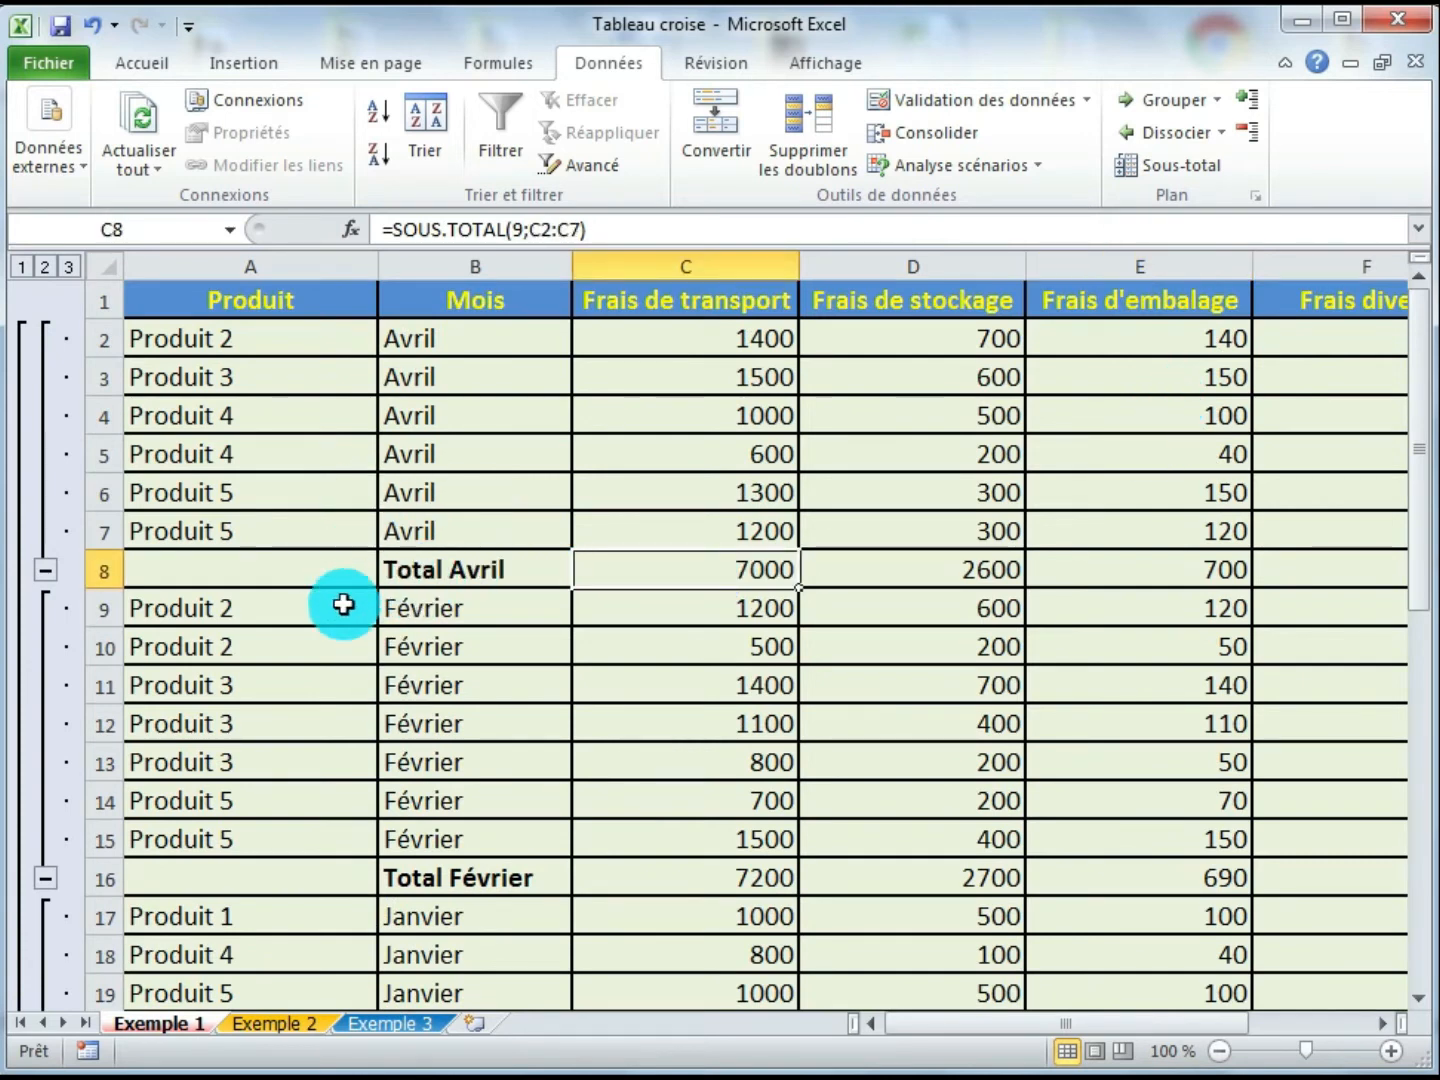
# - Remove all subtotals from the cost table
pyautogui.click(503, 632)
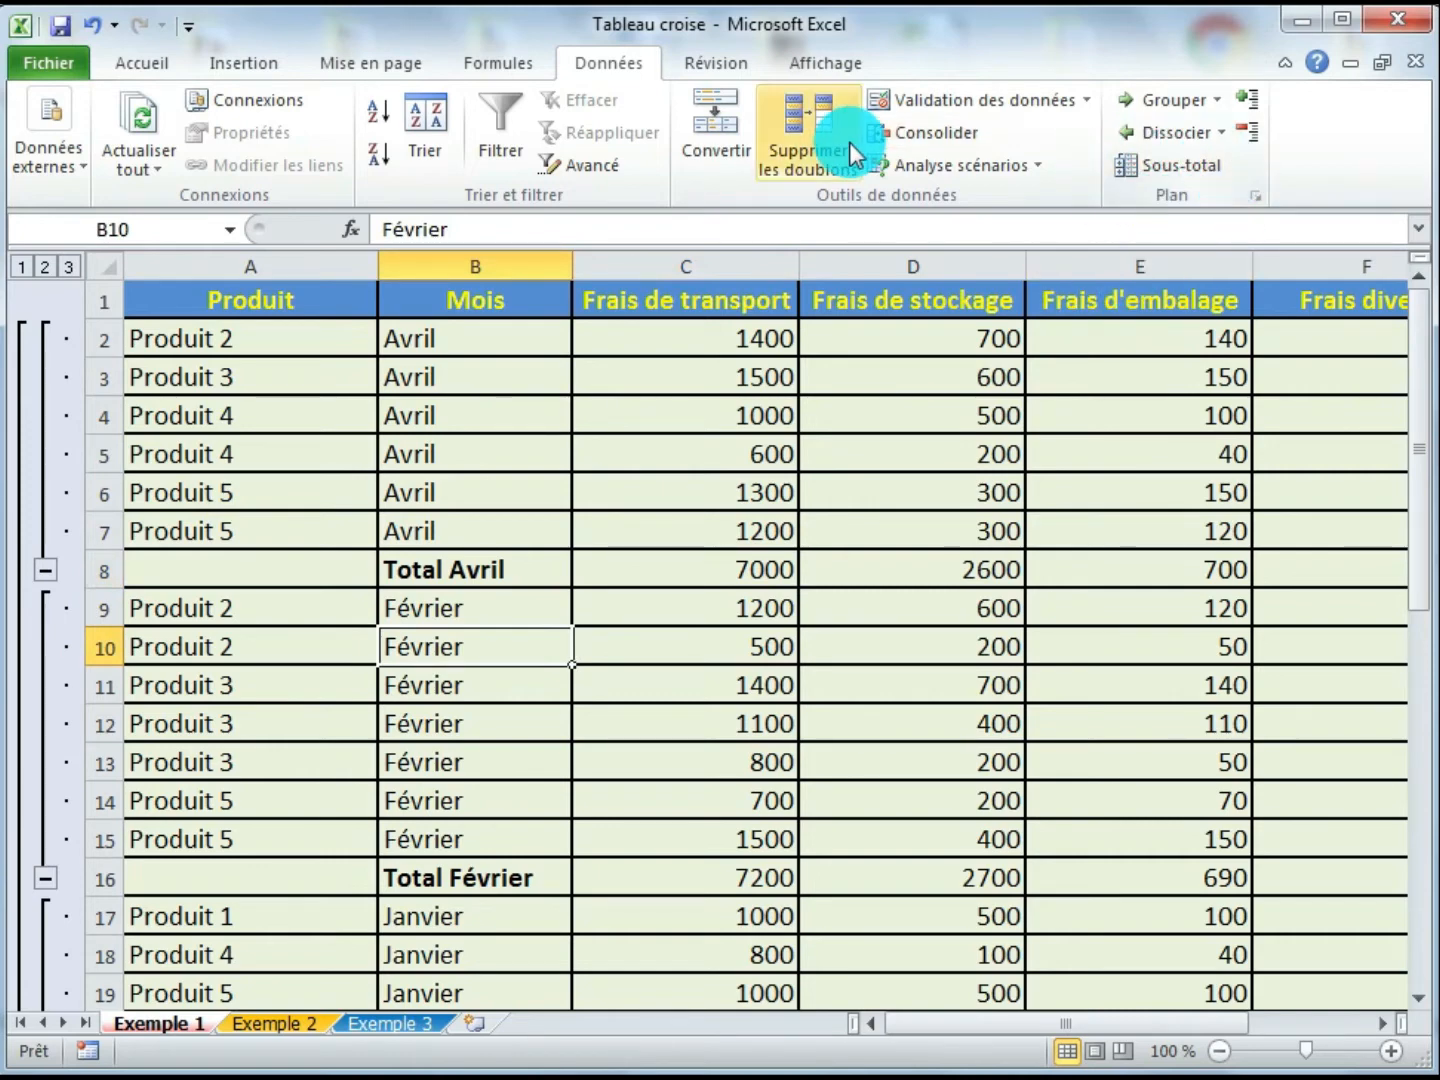
pyautogui.click(1220, 168)
pyautogui.click(578, 784)
pyautogui.click(385, 645)
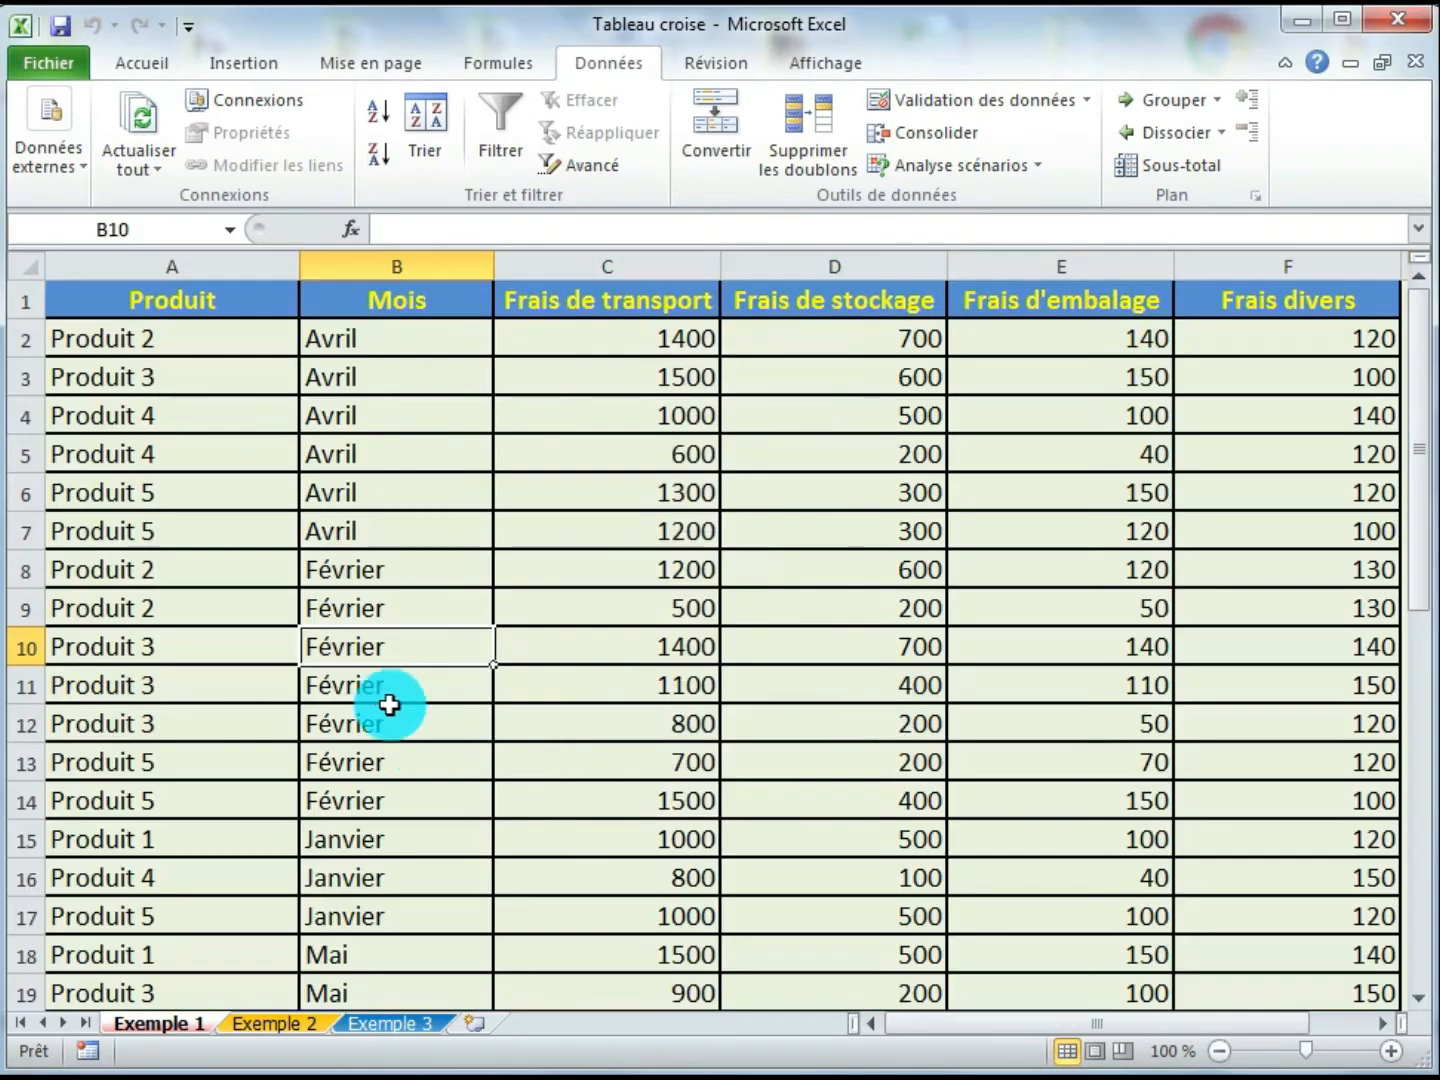
pyautogui.click(382, 693)
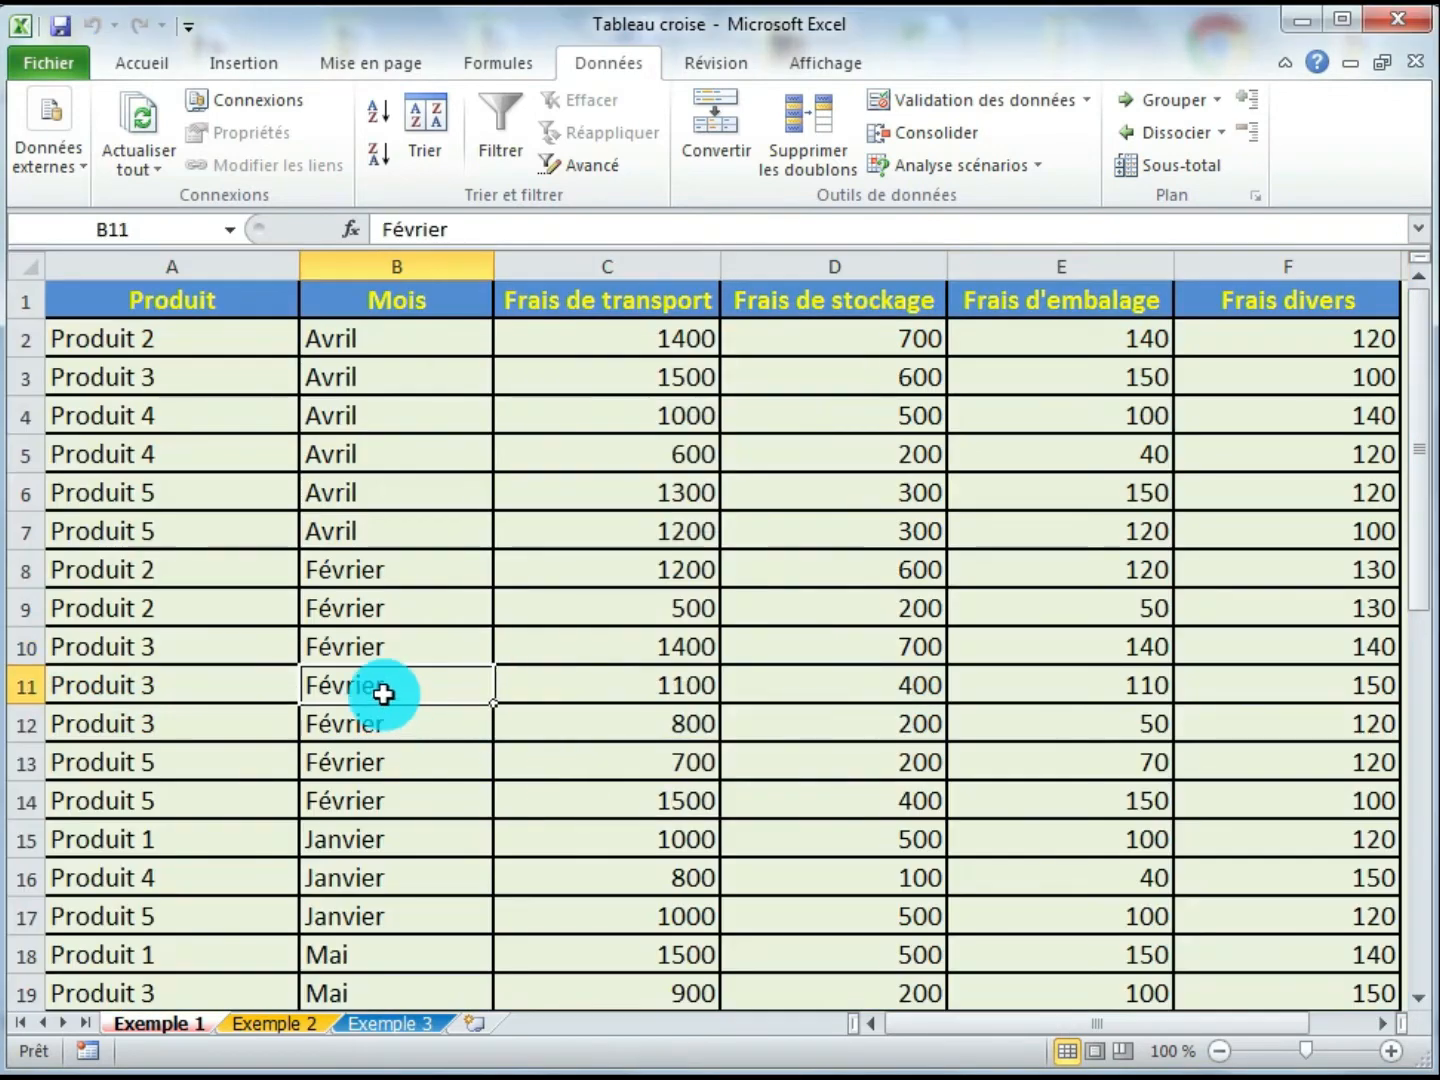
# - Narrow the Produit and Mois columns to fit their contents
pyautogui.doubleClick(302, 265)
pyautogui.moveTo(163, 268); pyautogui.dragTo(172, 272)
pyautogui.moveTo(367, 270); pyautogui.dragTo(327, 268)
pyautogui.click(421, 458)
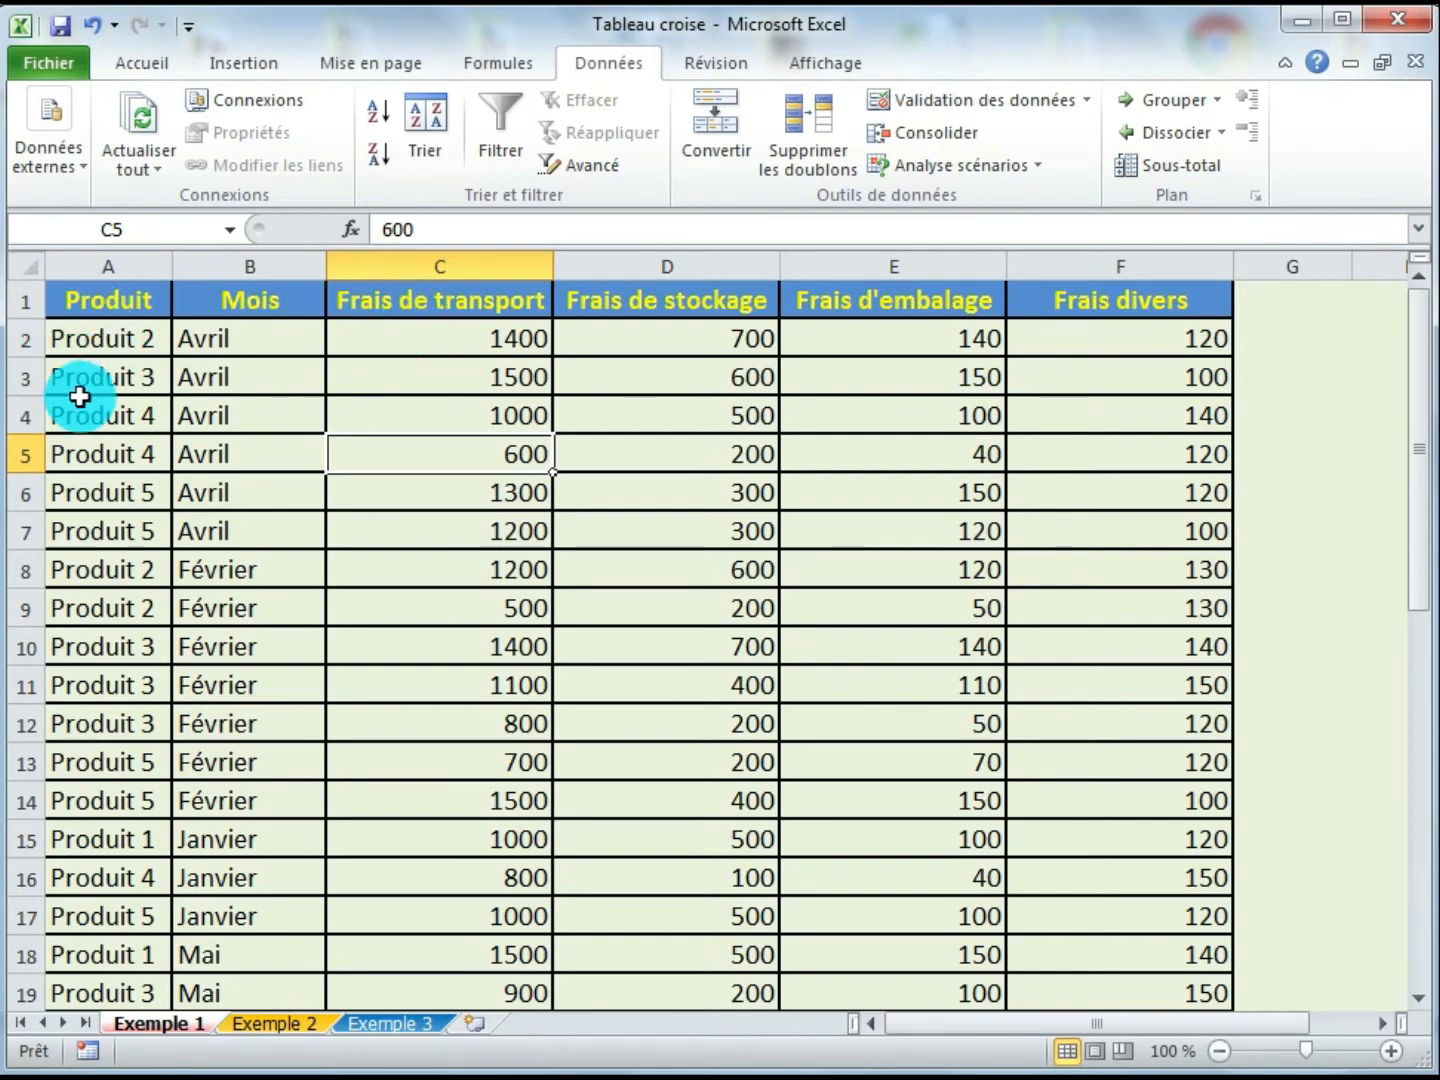
# - Create a pivot table from the range 'Exemple 1'!$A$1:$F$29 on a new worksheet
pyautogui.click(409, 494)
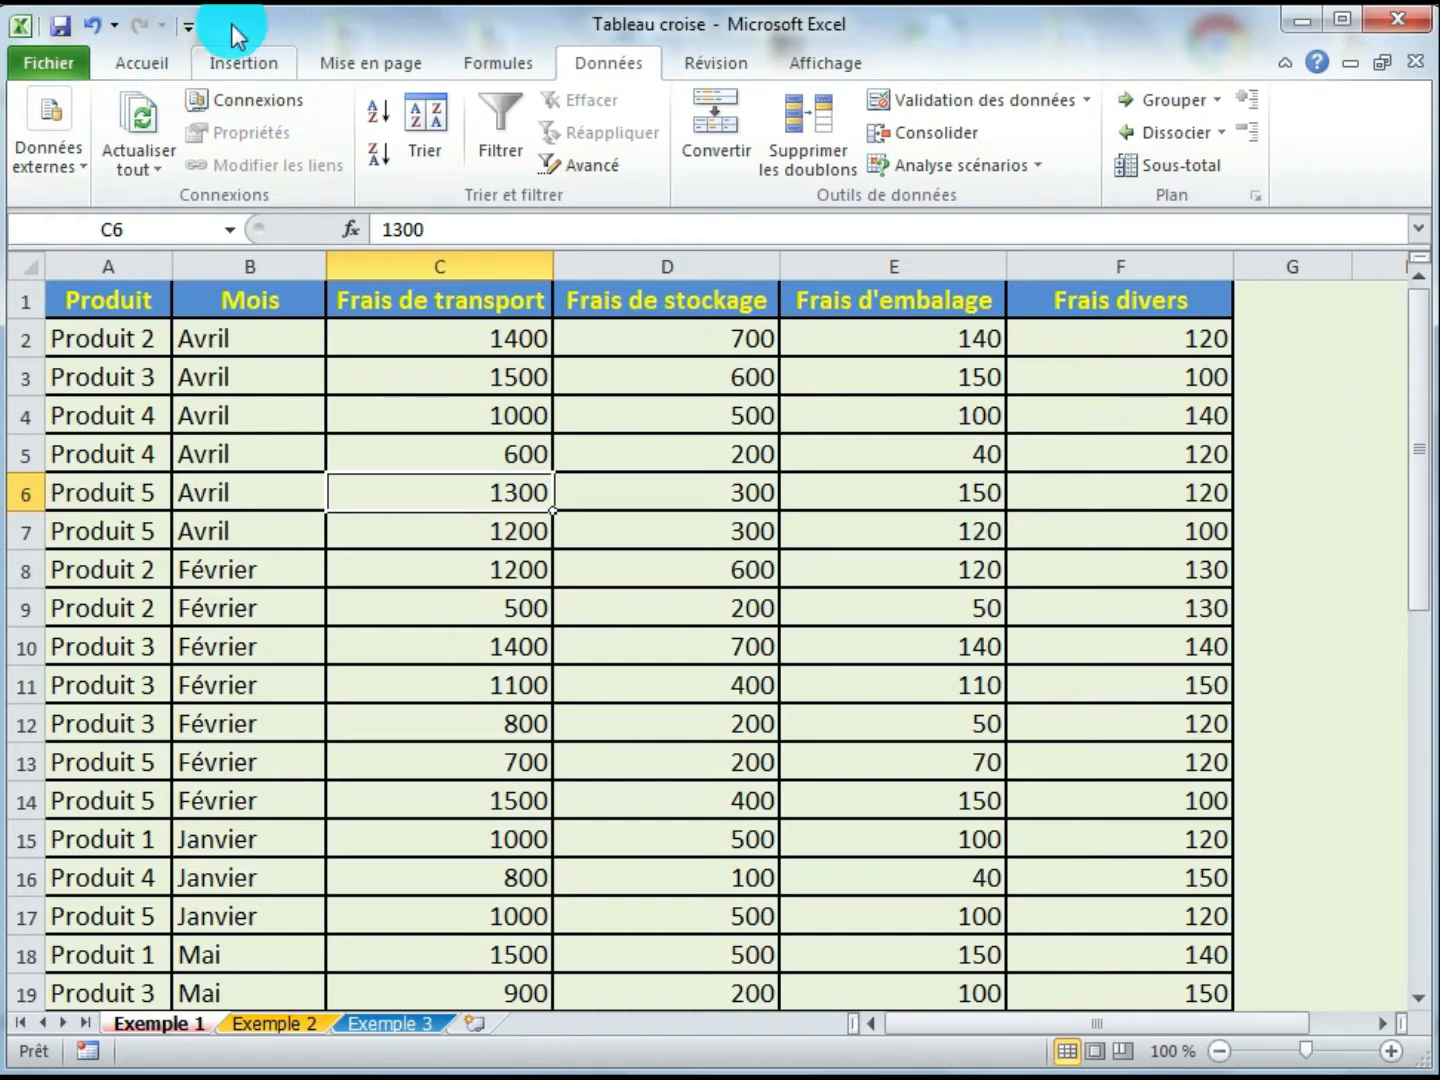
pyautogui.click(263, 68)
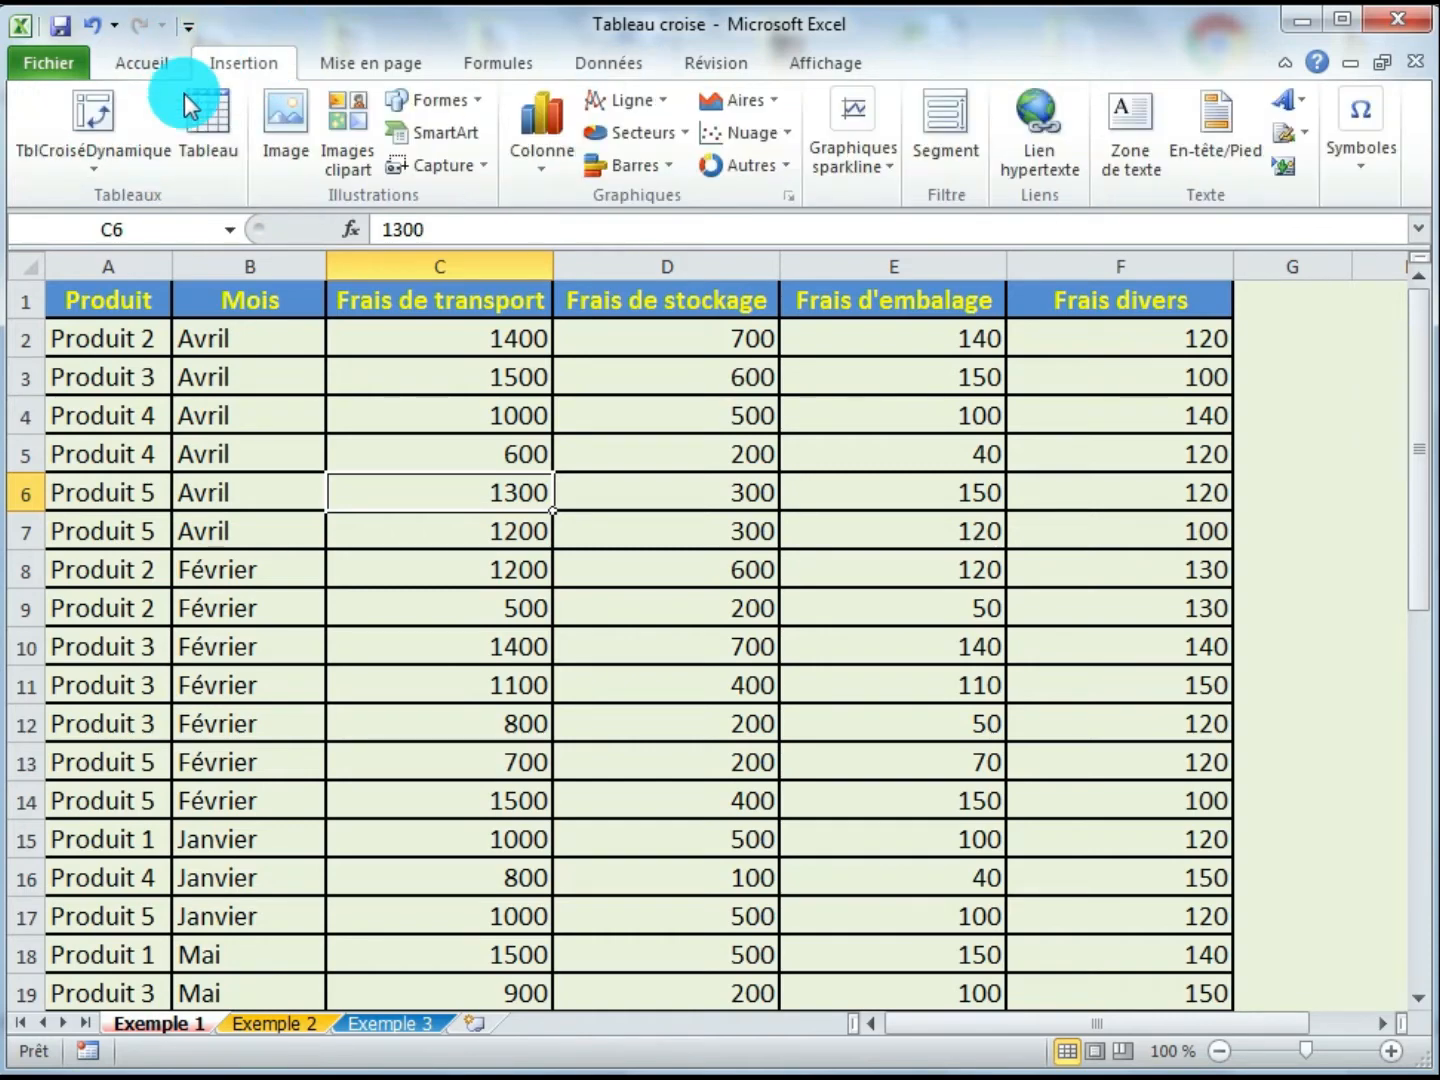
pyautogui.click(100, 169)
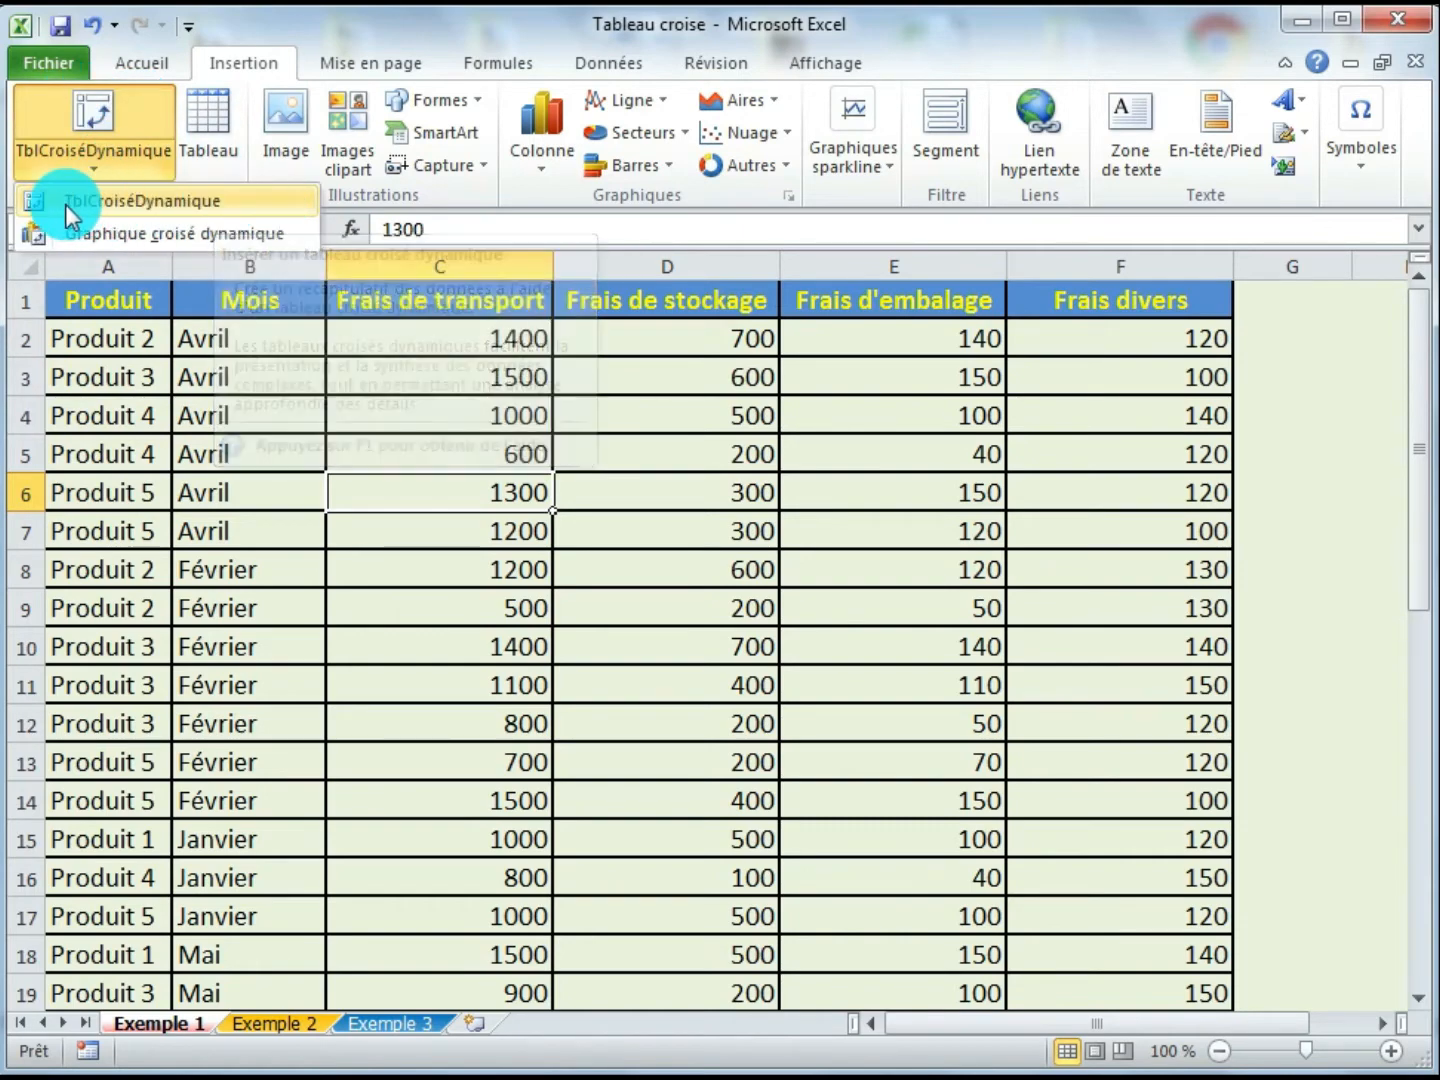
pyautogui.click(250, 204)
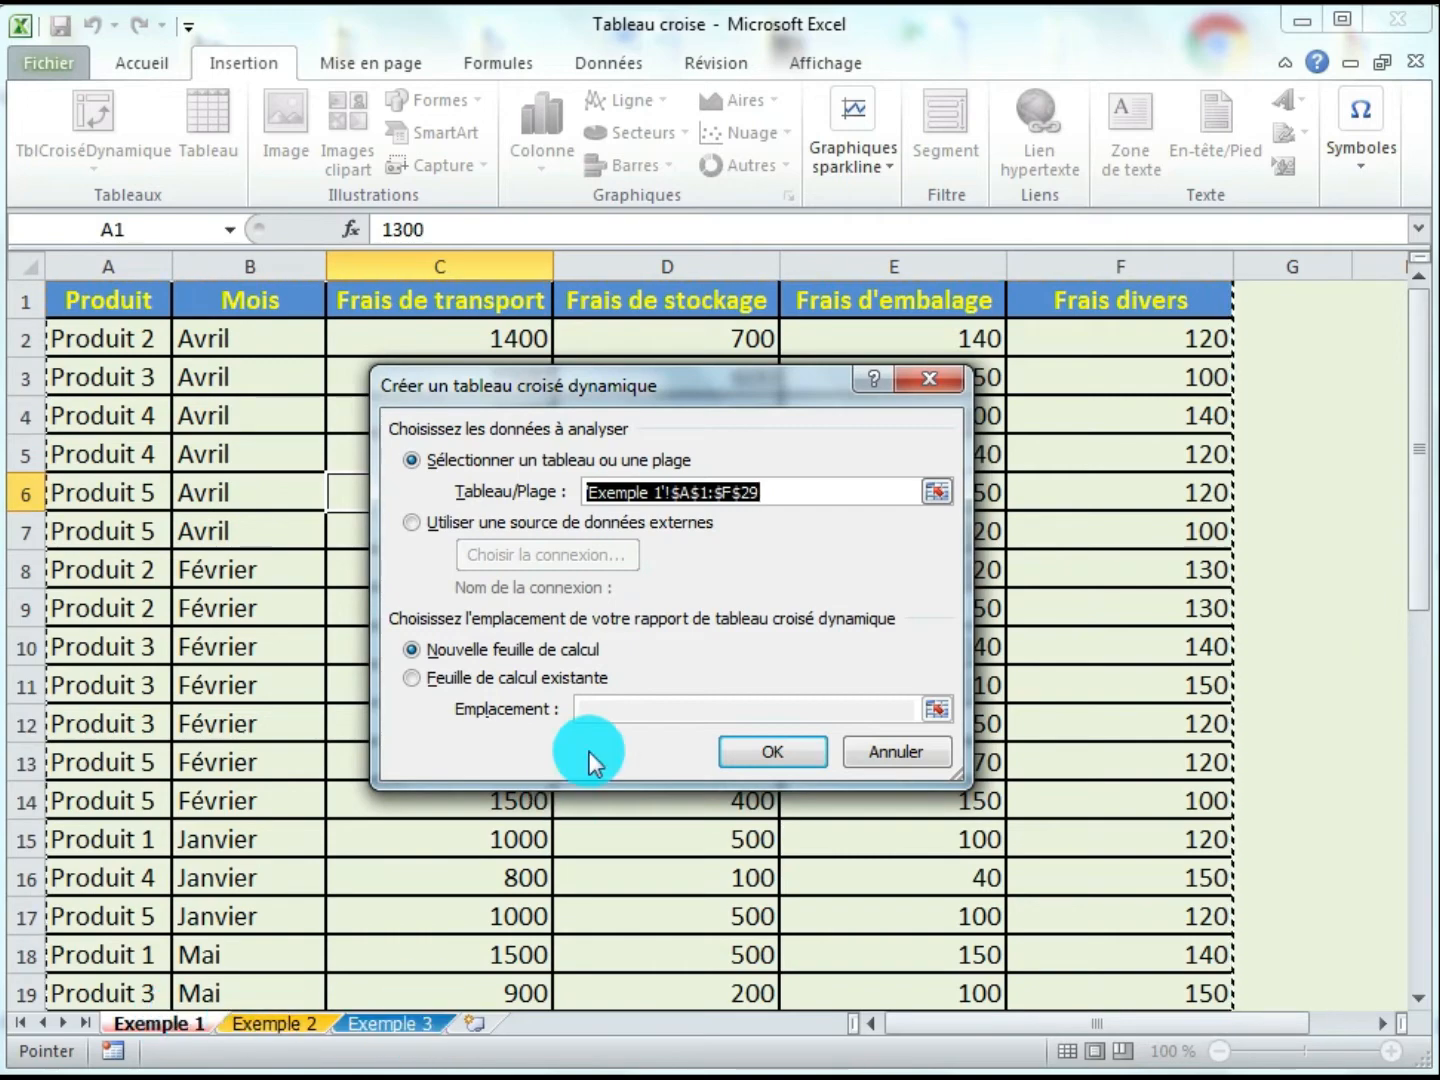
pyautogui.click(440, 652)
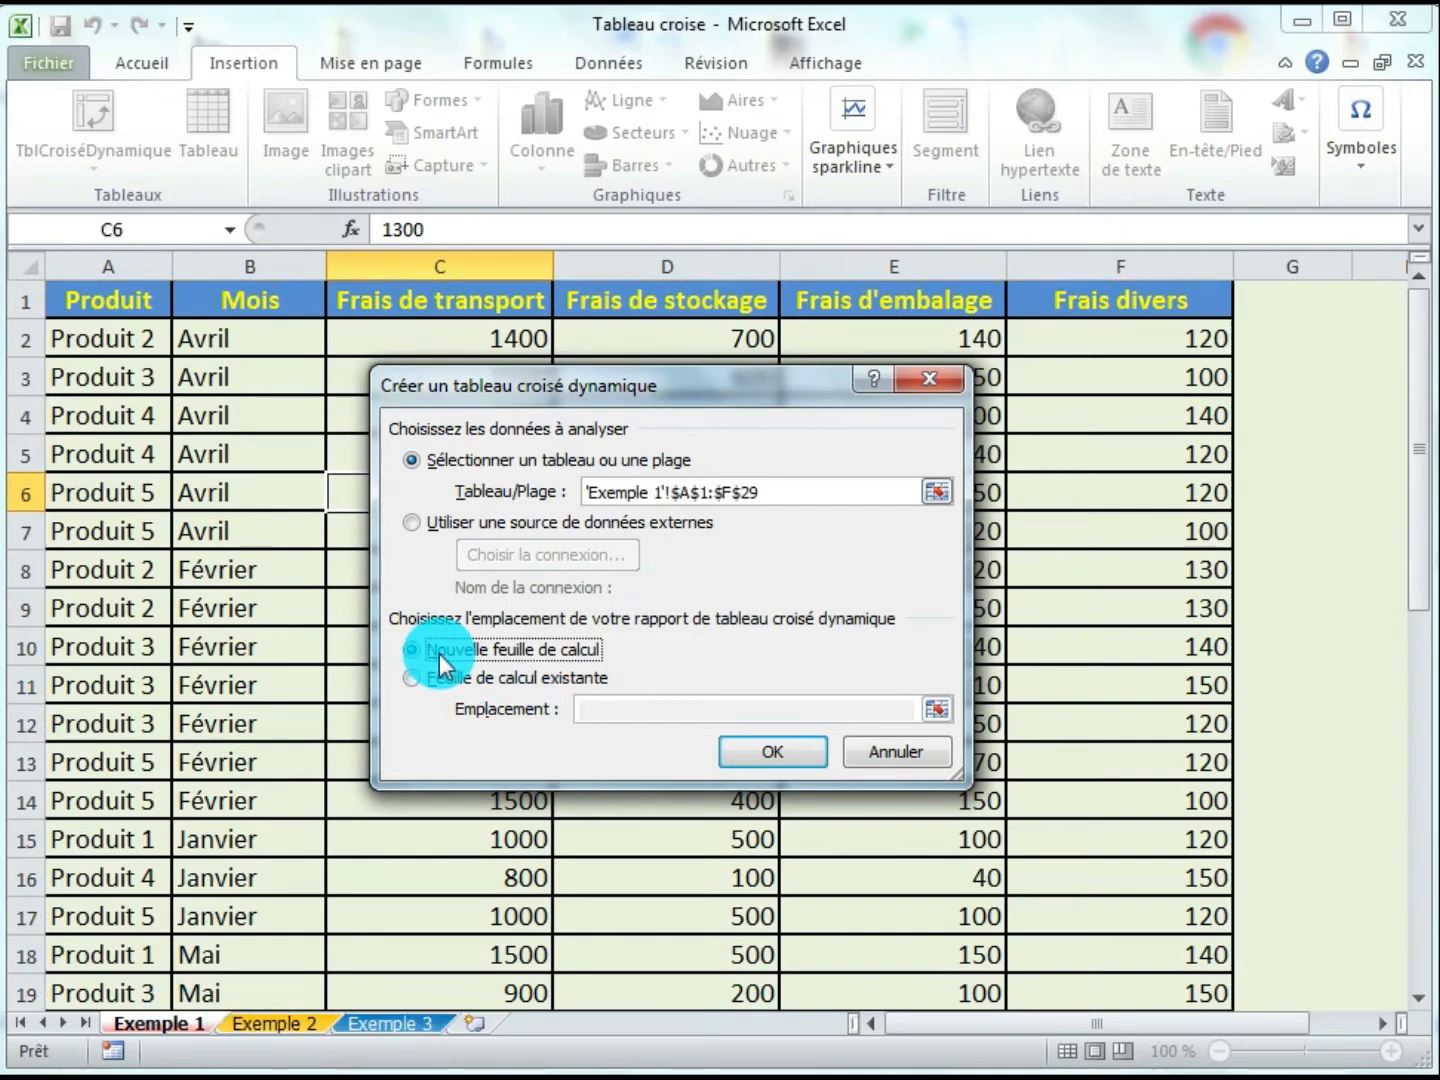
pyautogui.click(732, 754)
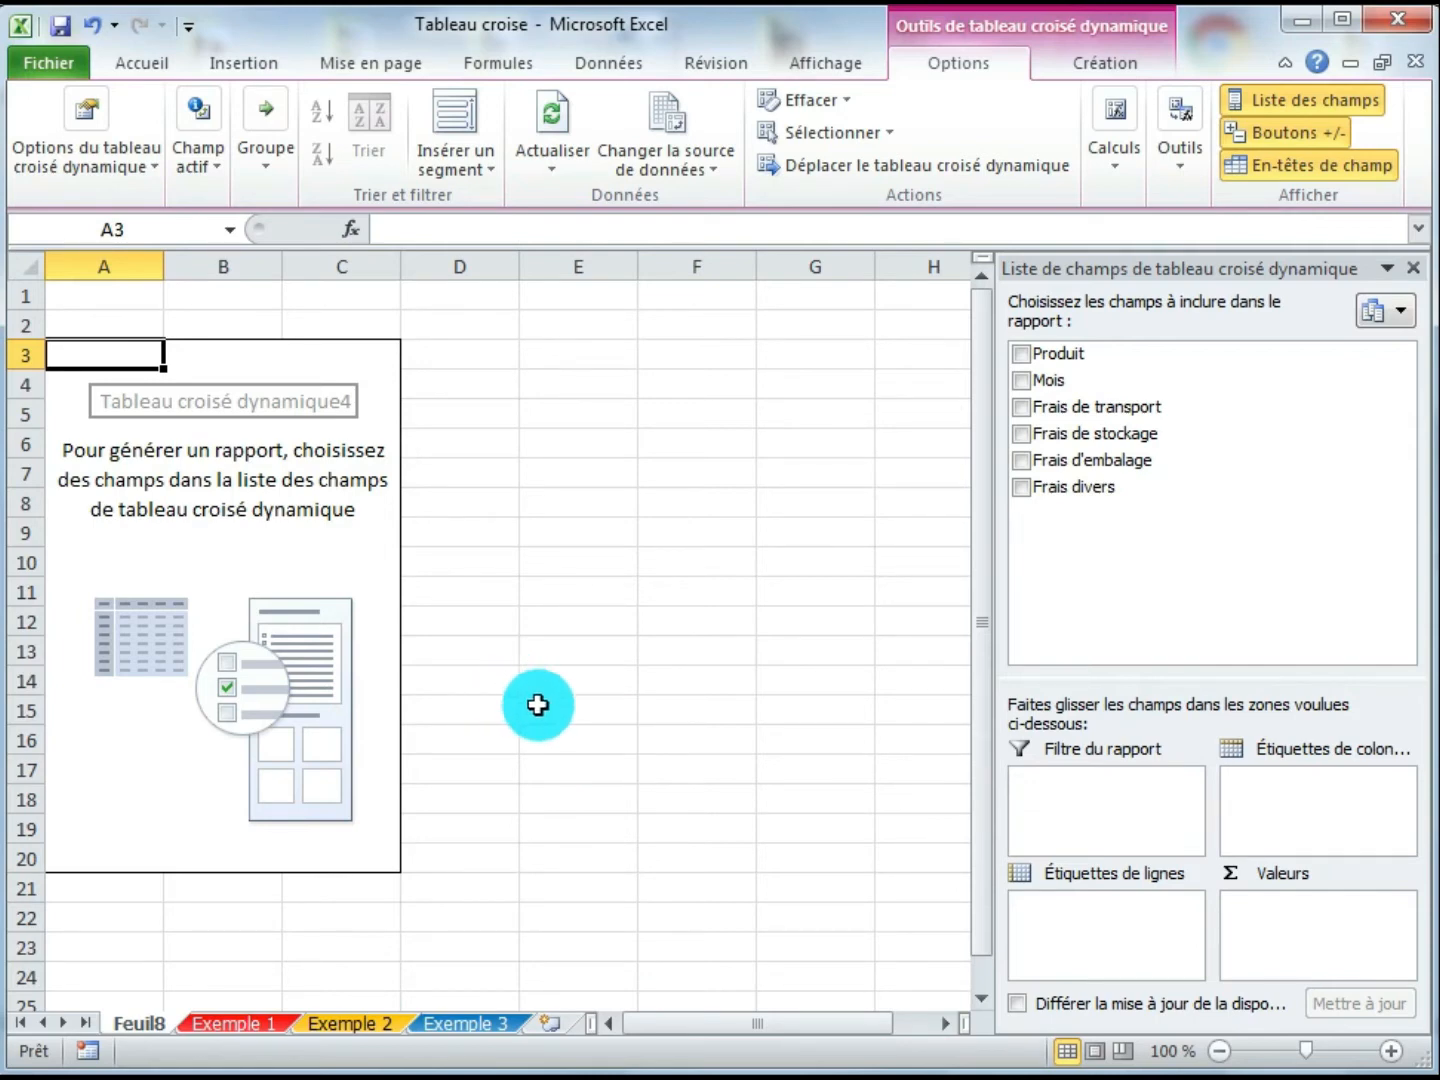
# - Lay out the pivot with Produit as column labels, Mois as row labels and the sum of Frais de transport as values
pyautogui.moveTo(1060, 358); pyautogui.dragTo(1290, 800)
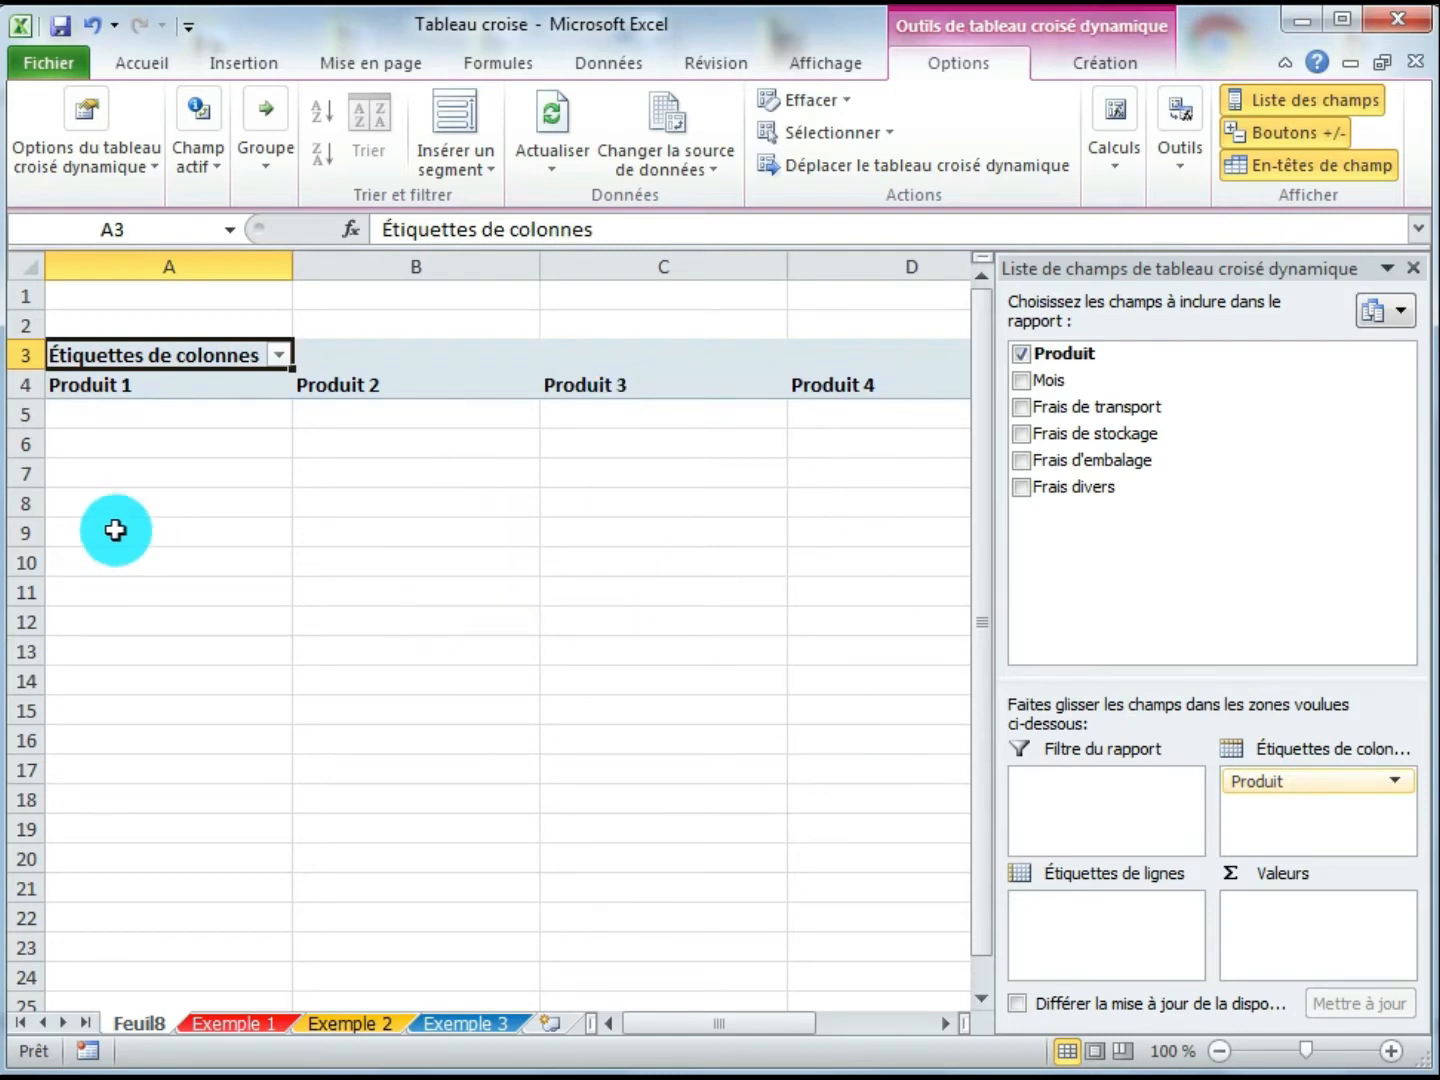
pyautogui.moveTo(1055, 385); pyautogui.dragTo(1073, 925)
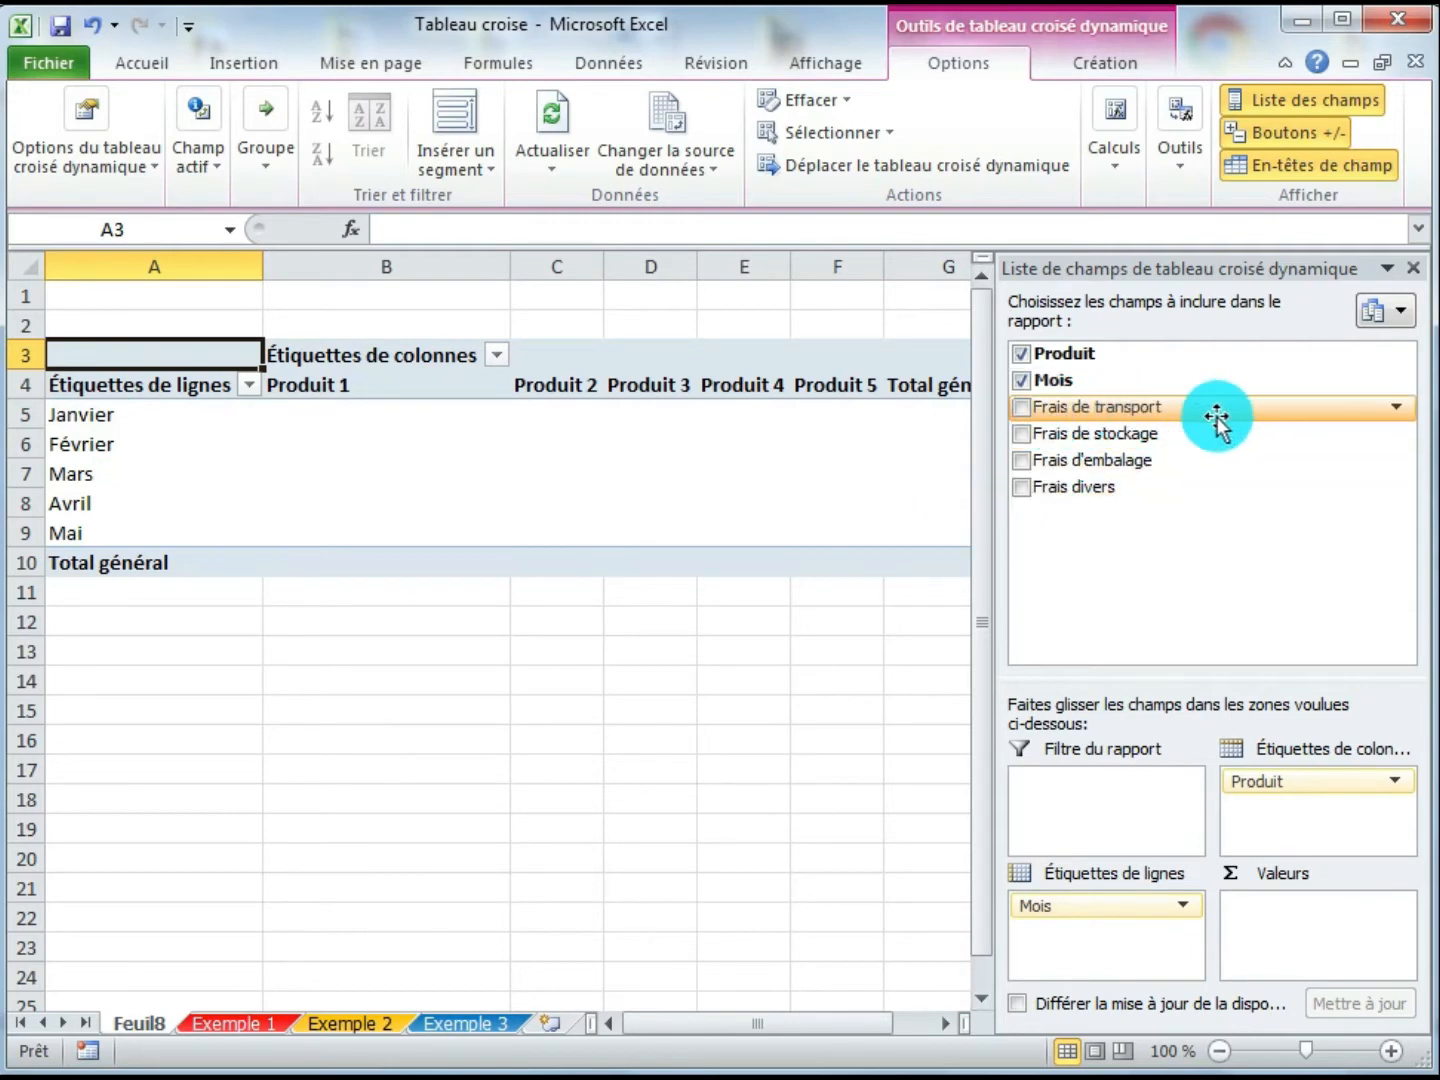
pyautogui.moveTo(1208, 425); pyautogui.dragTo(1312, 927)
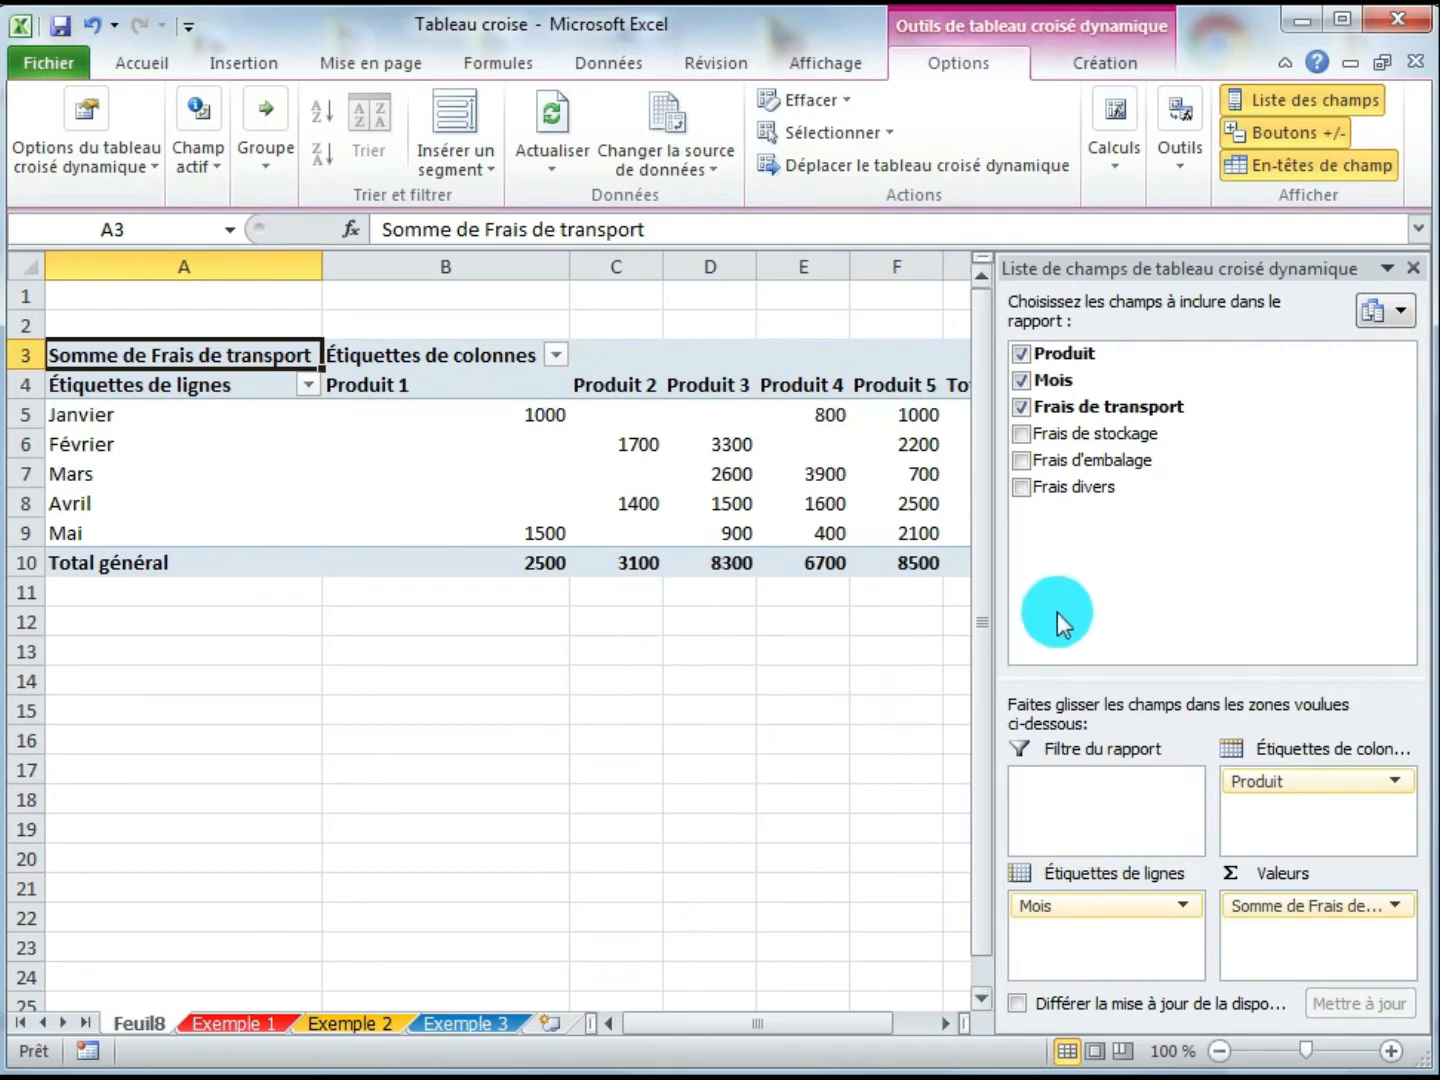
pyautogui.click(1414, 270)
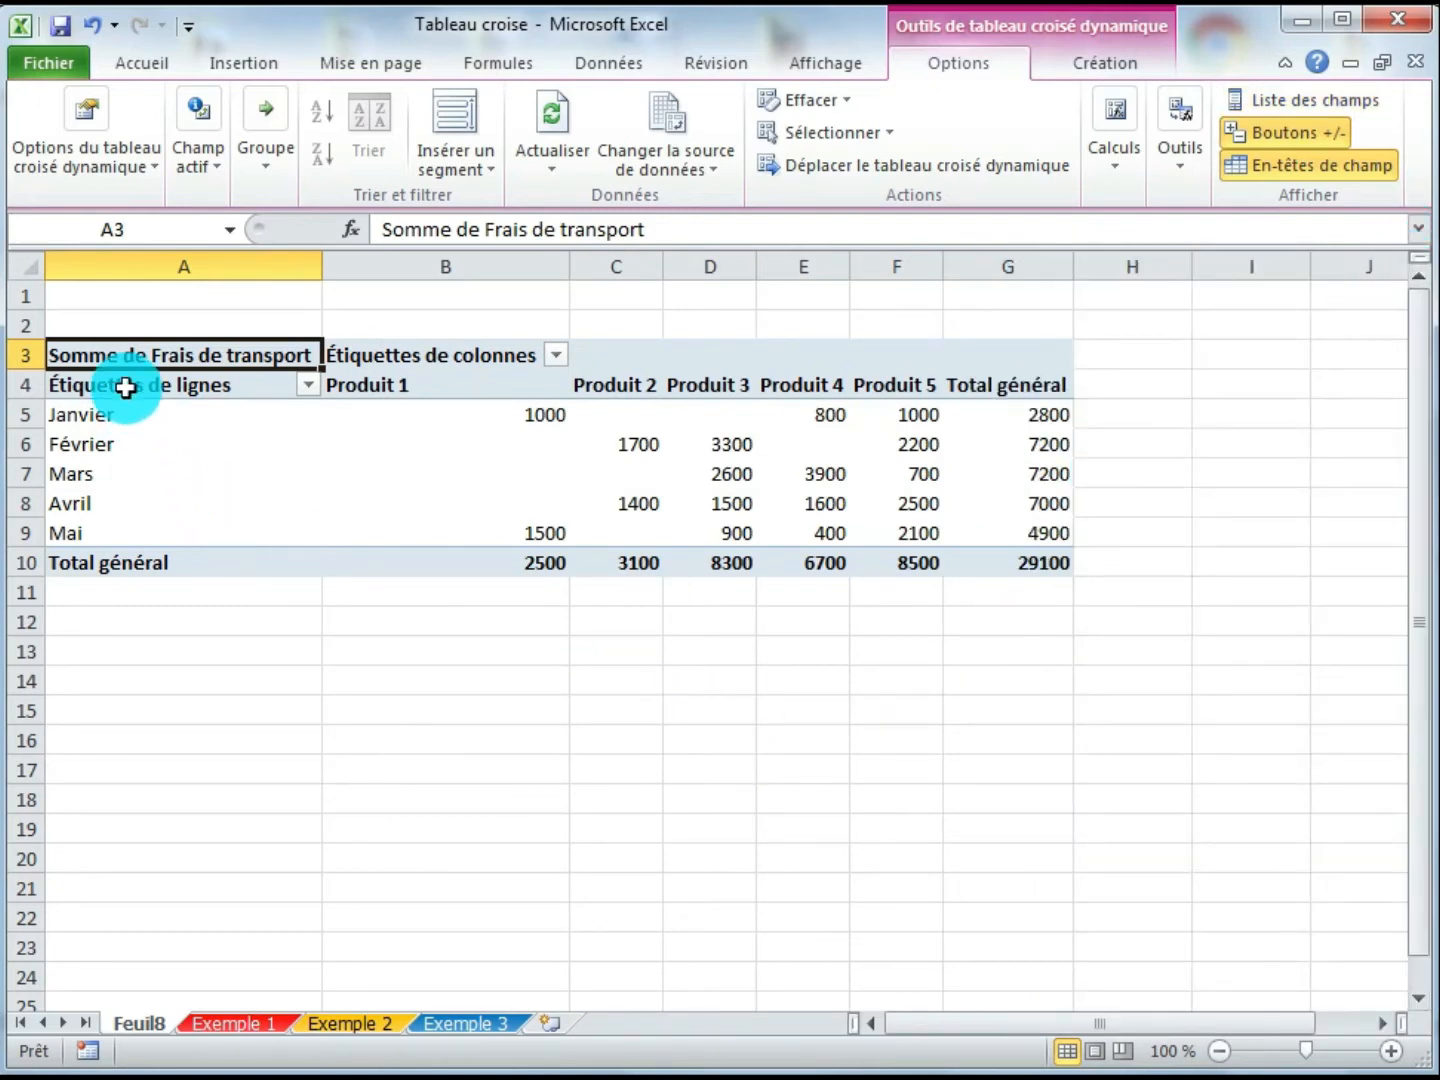
# - Apply all borders to the pivot table body from the row labels header to the grand total
pyautogui.moveTo(125, 388); pyautogui.dragTo(1029, 565)
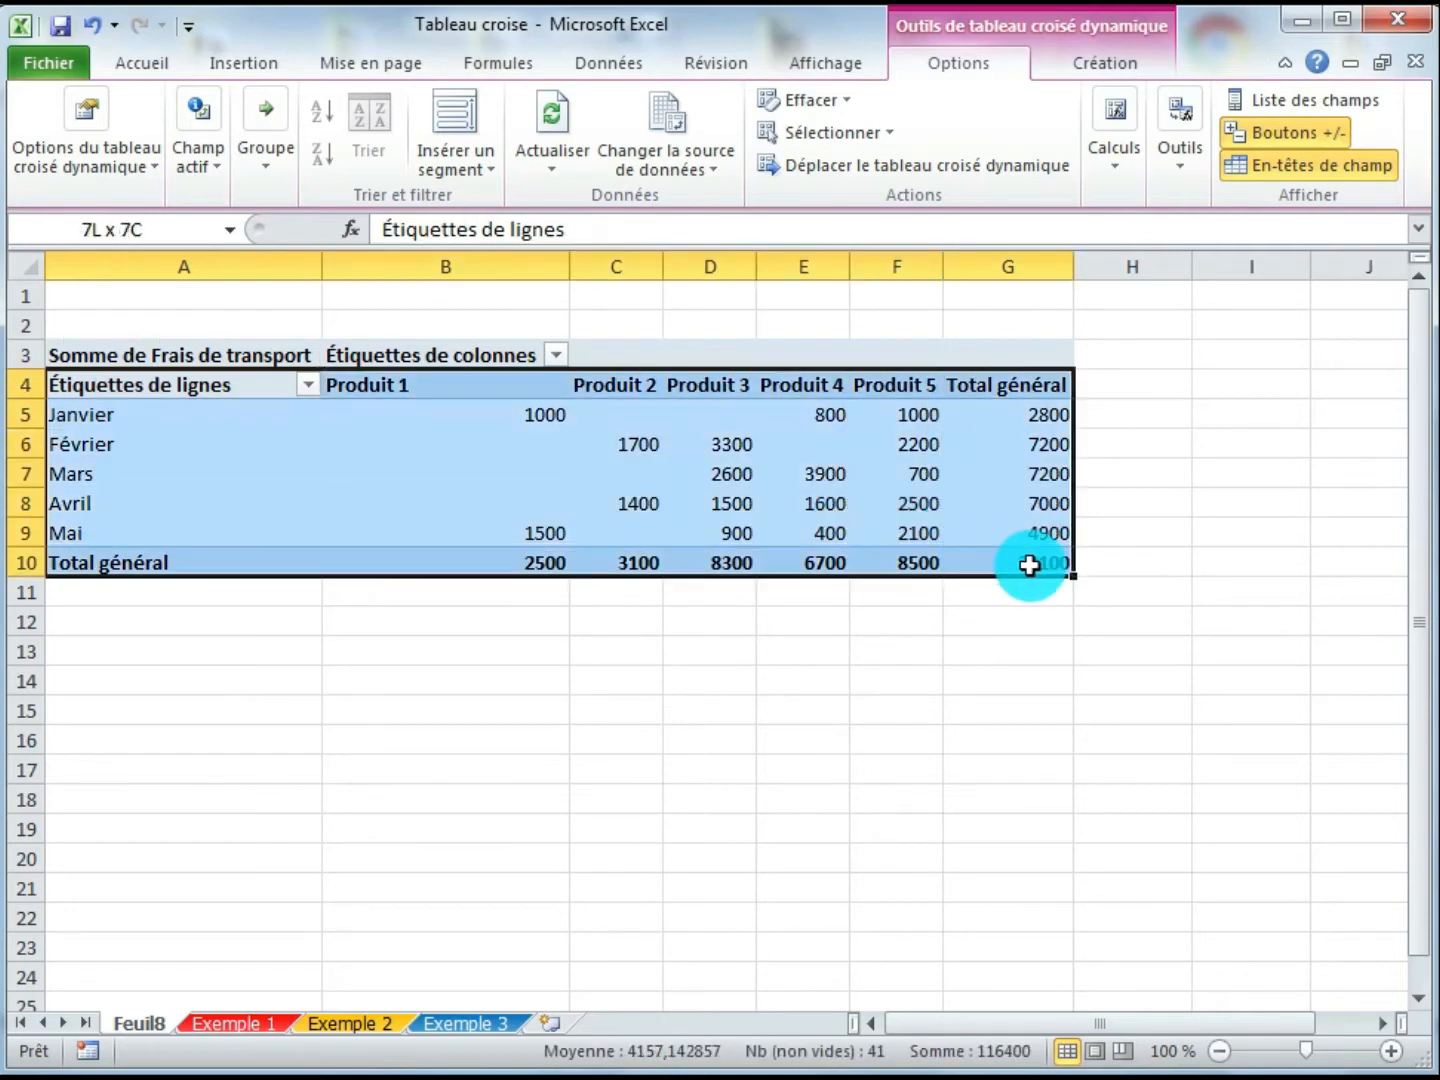
pyautogui.click(145, 65)
pyautogui.click(183, 180)
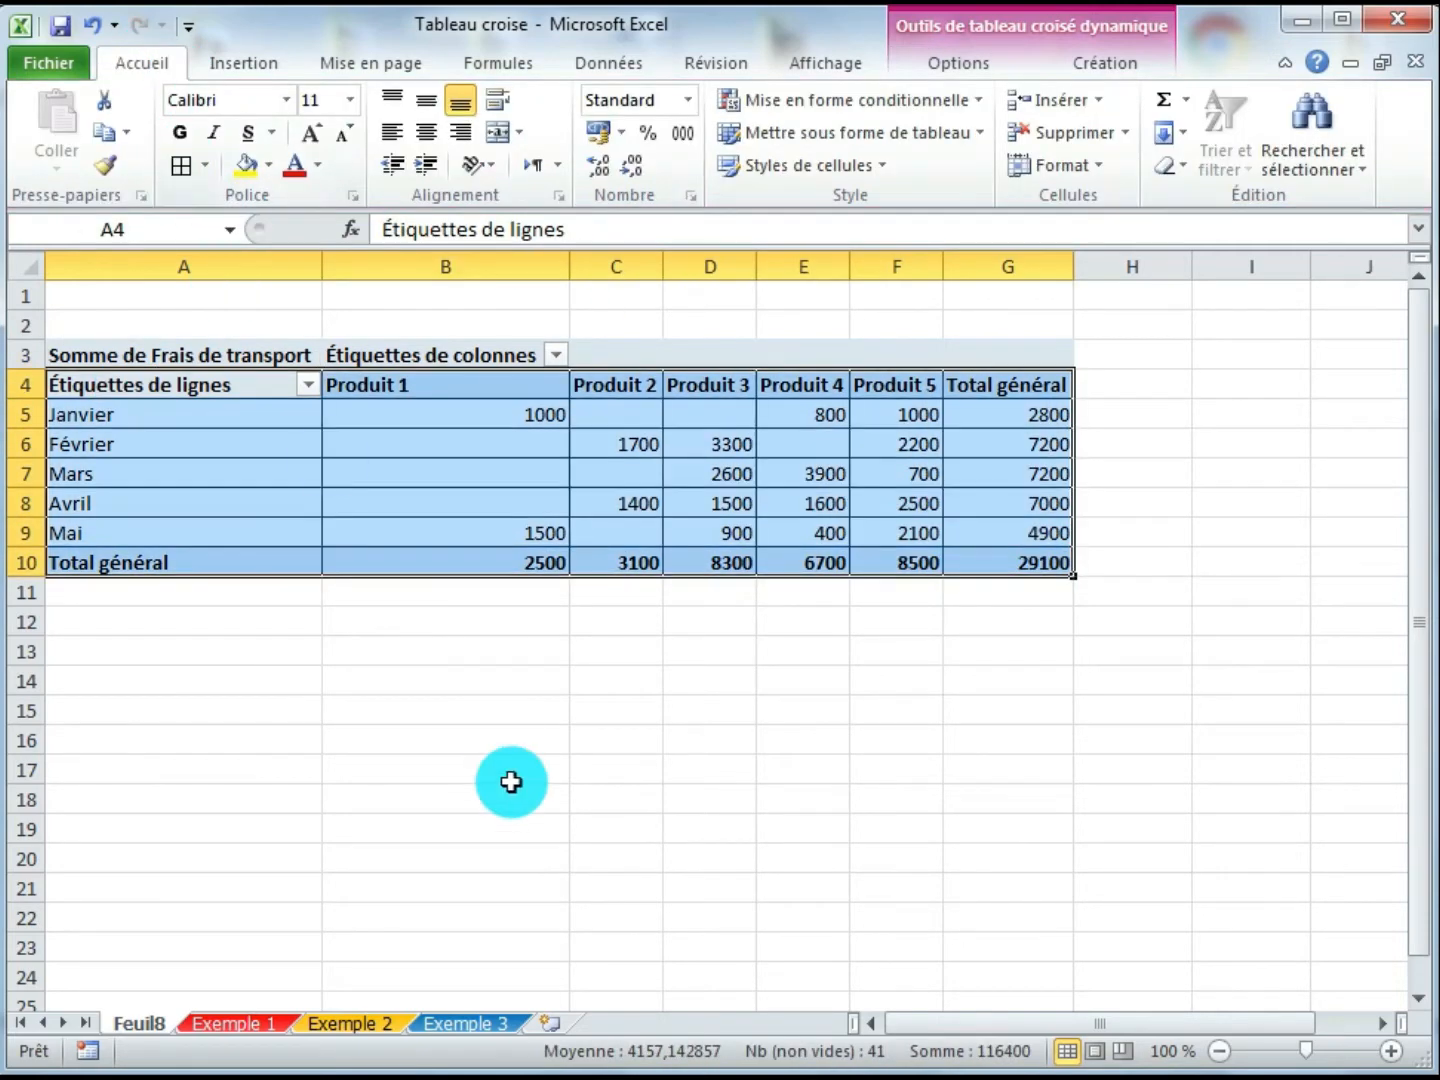
pyautogui.click(511, 776)
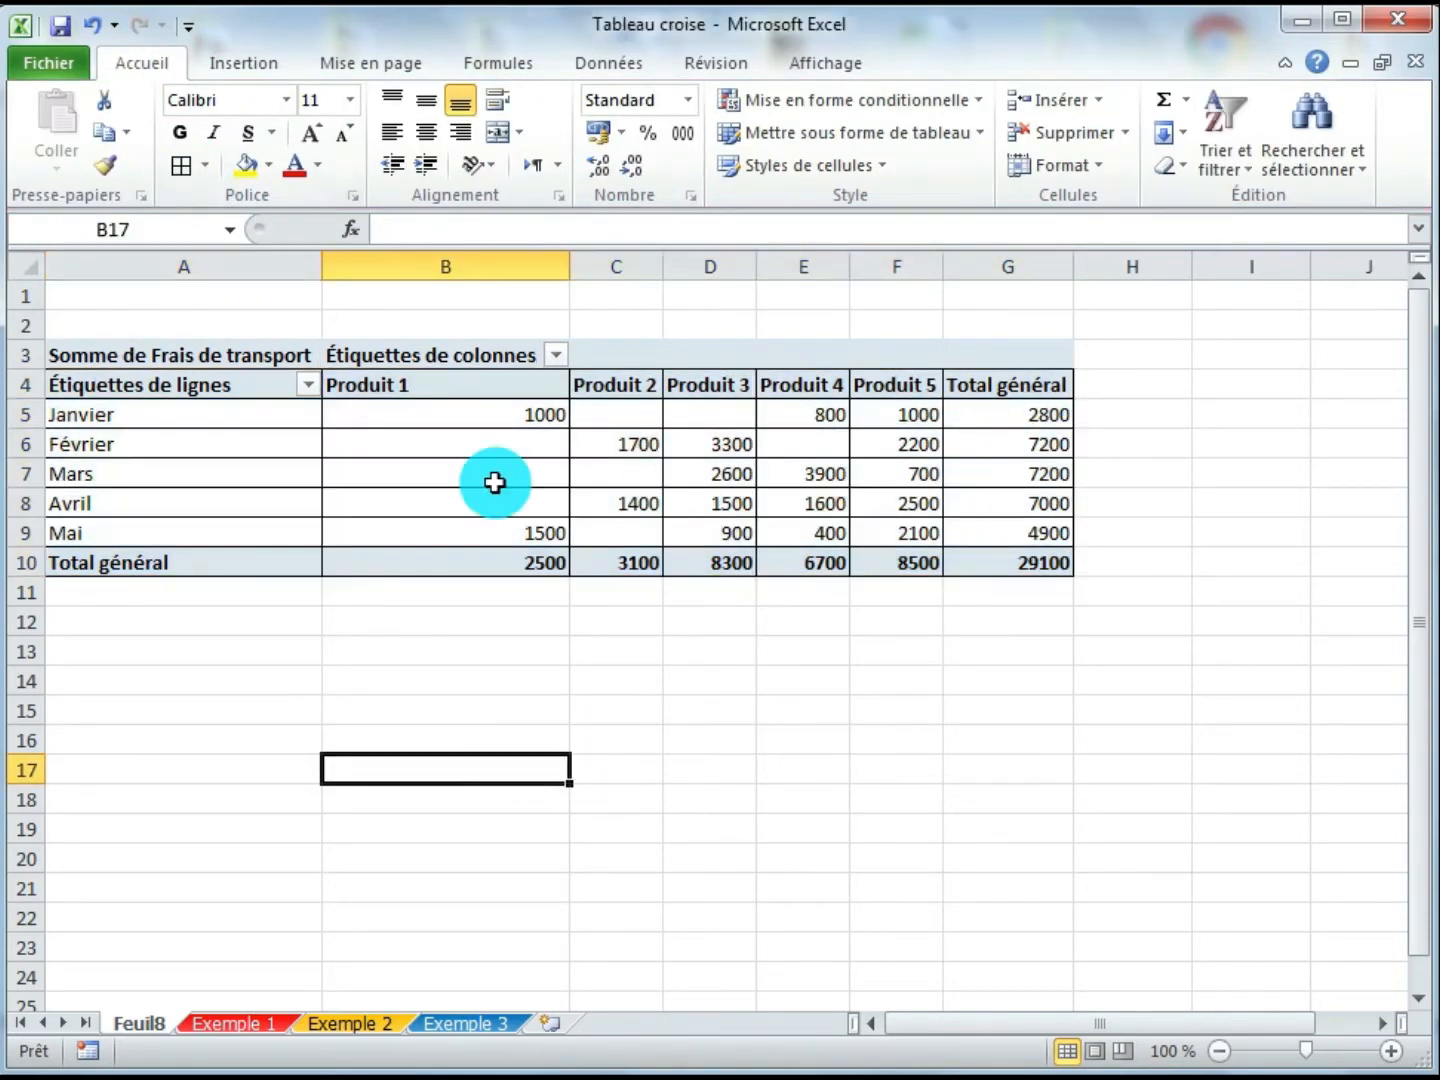
# - Fill the Somme de Frais de transport header cell with yellow
pyautogui.click(212, 355)
pyautogui.click(249, 162)
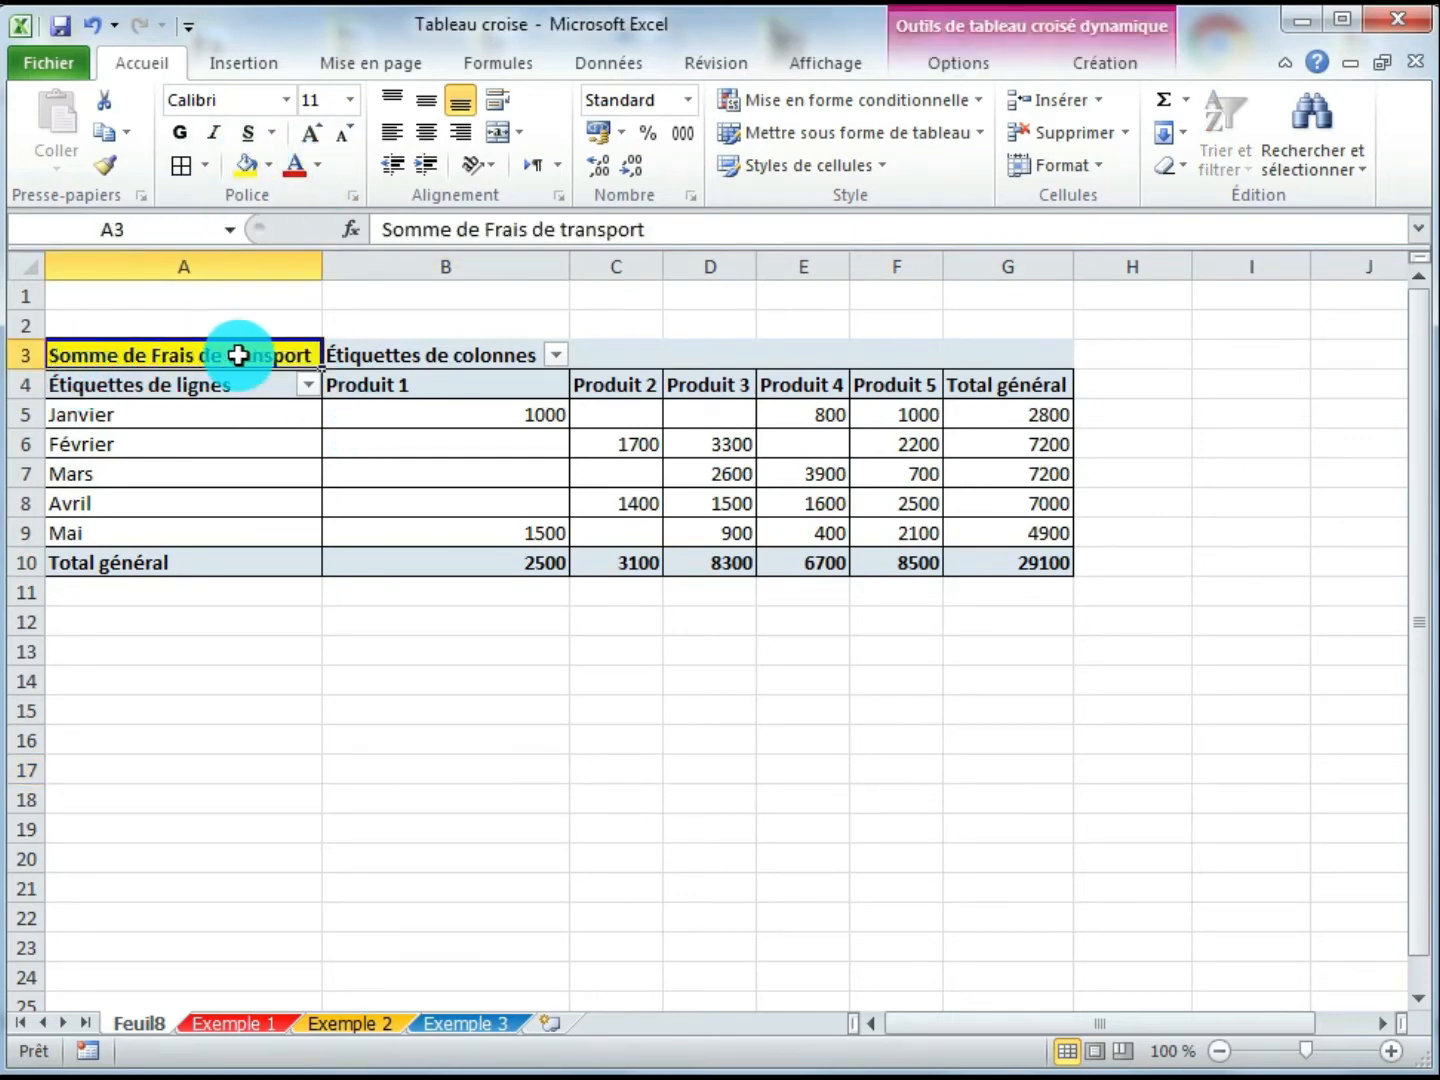
pyautogui.click(455, 419)
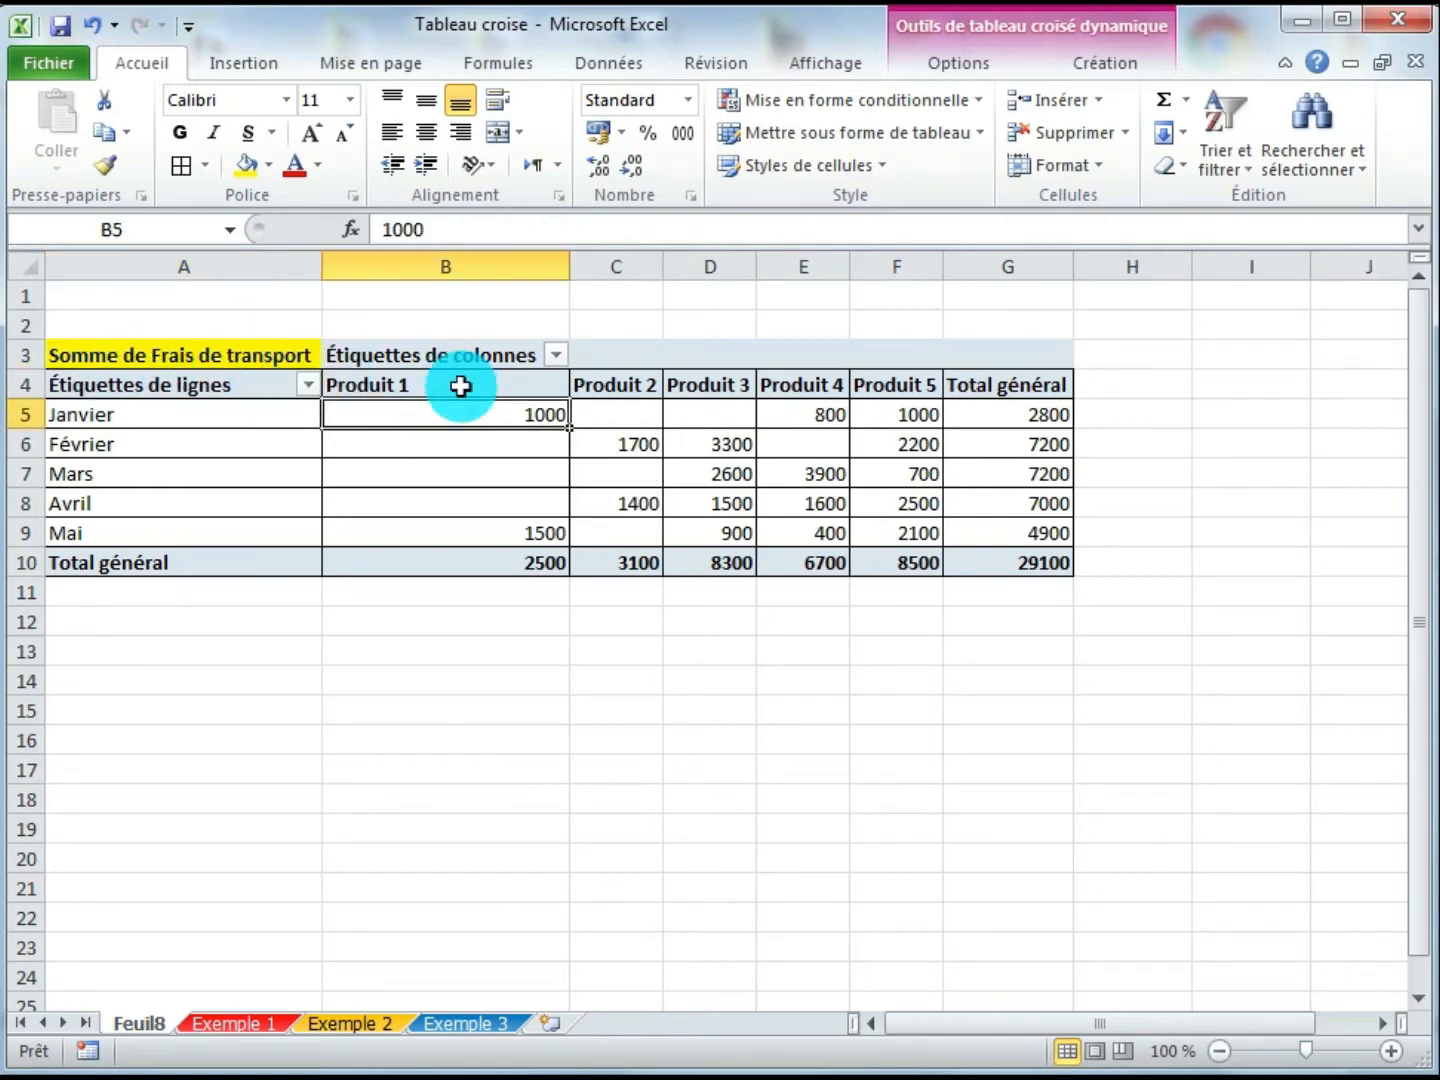
# - Examine the pivot's product values per month, the grand totals and the sum of the selected value range
pyautogui.click(404, 446)
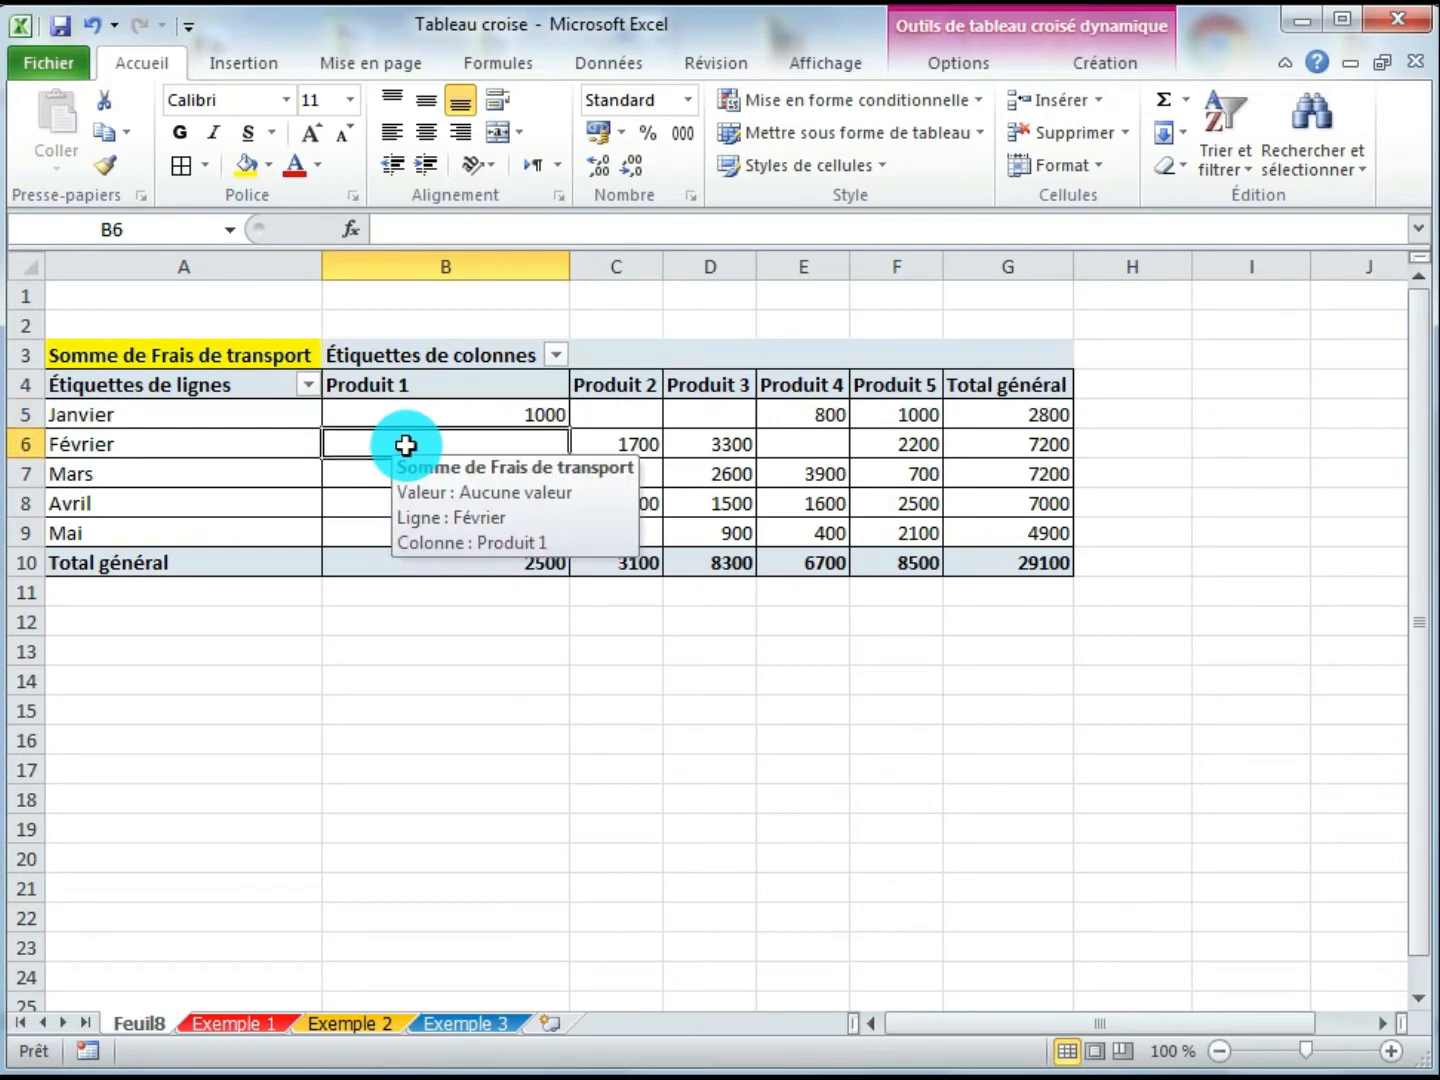
pyautogui.click(335, 473)
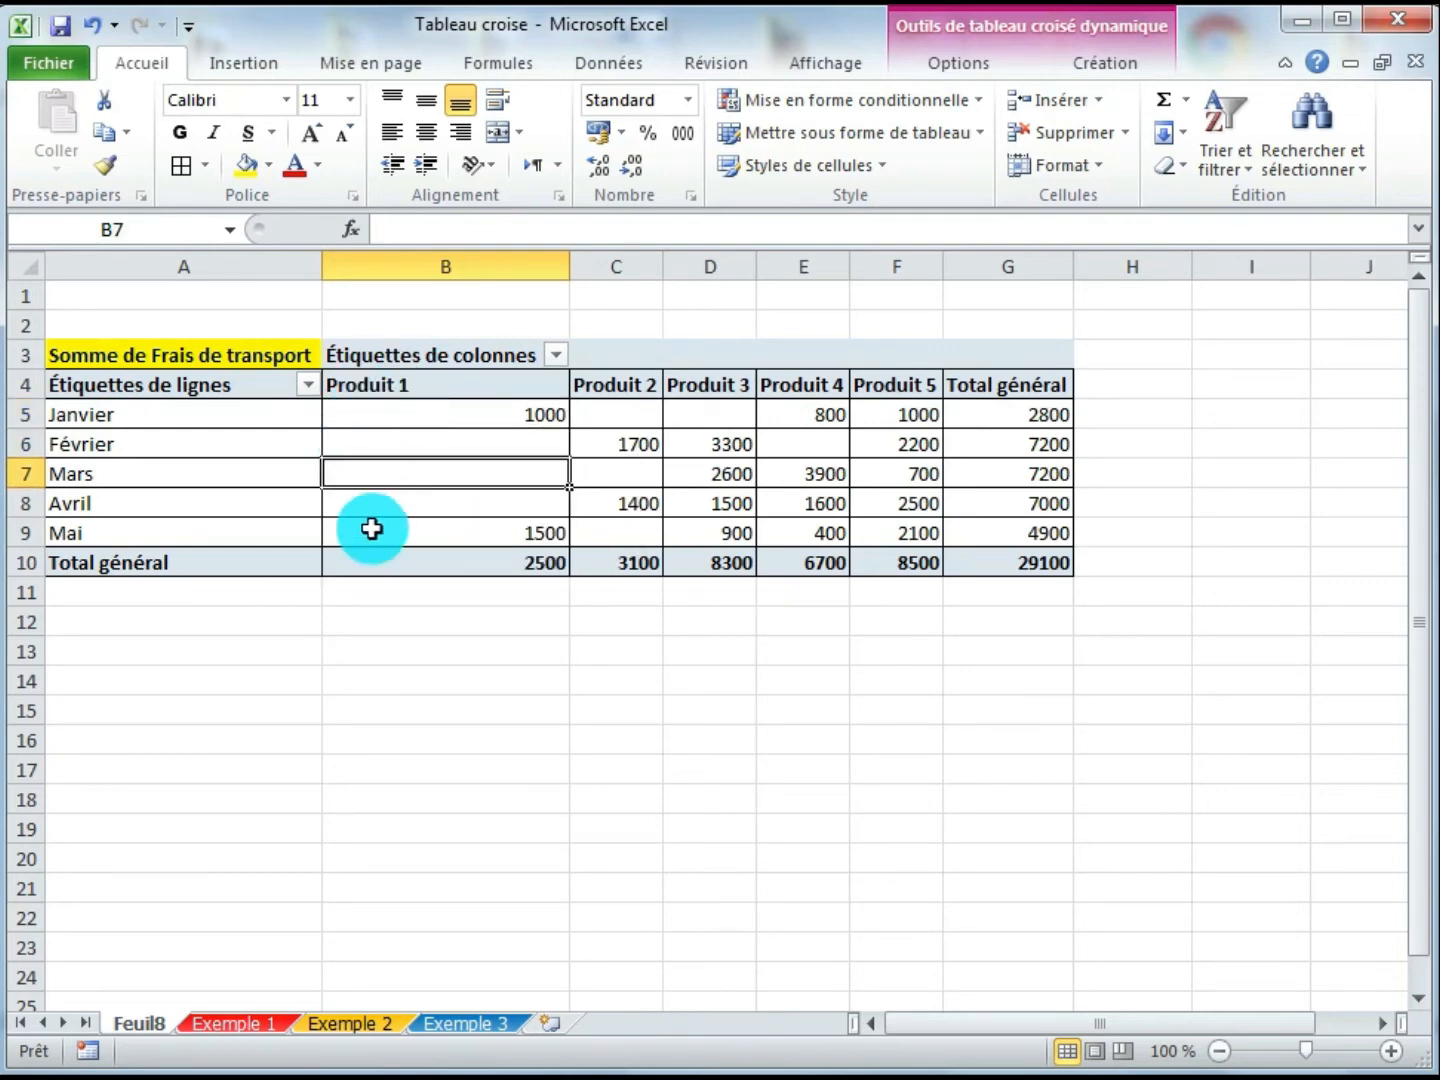
pyautogui.click(337, 503)
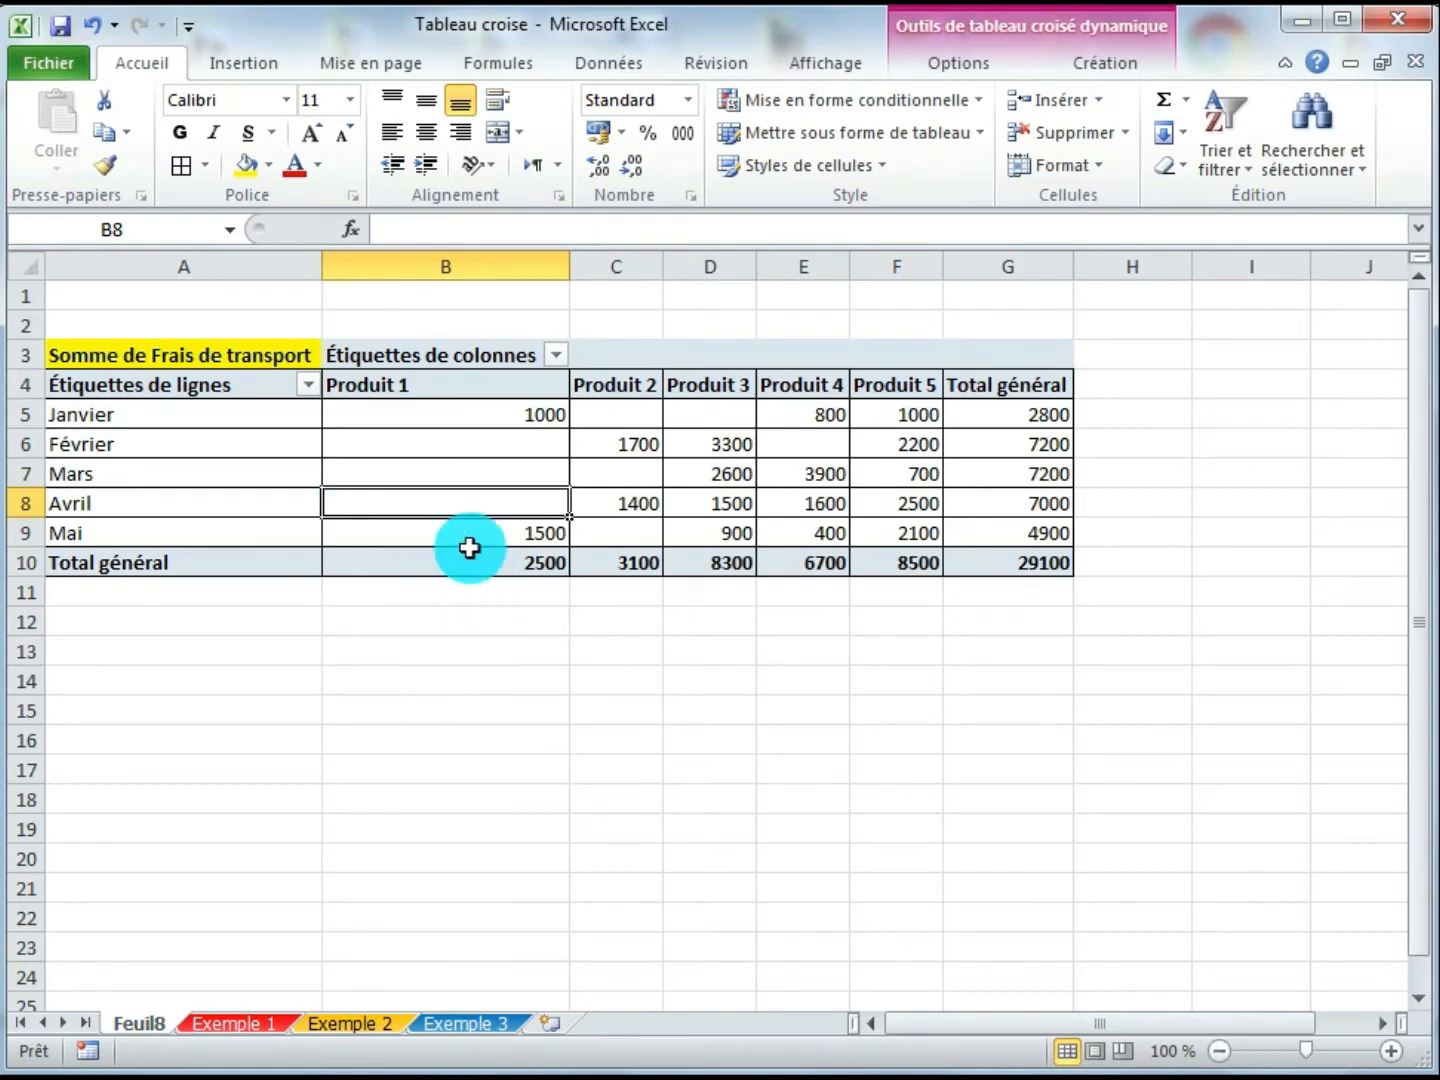
pyautogui.click(468, 537)
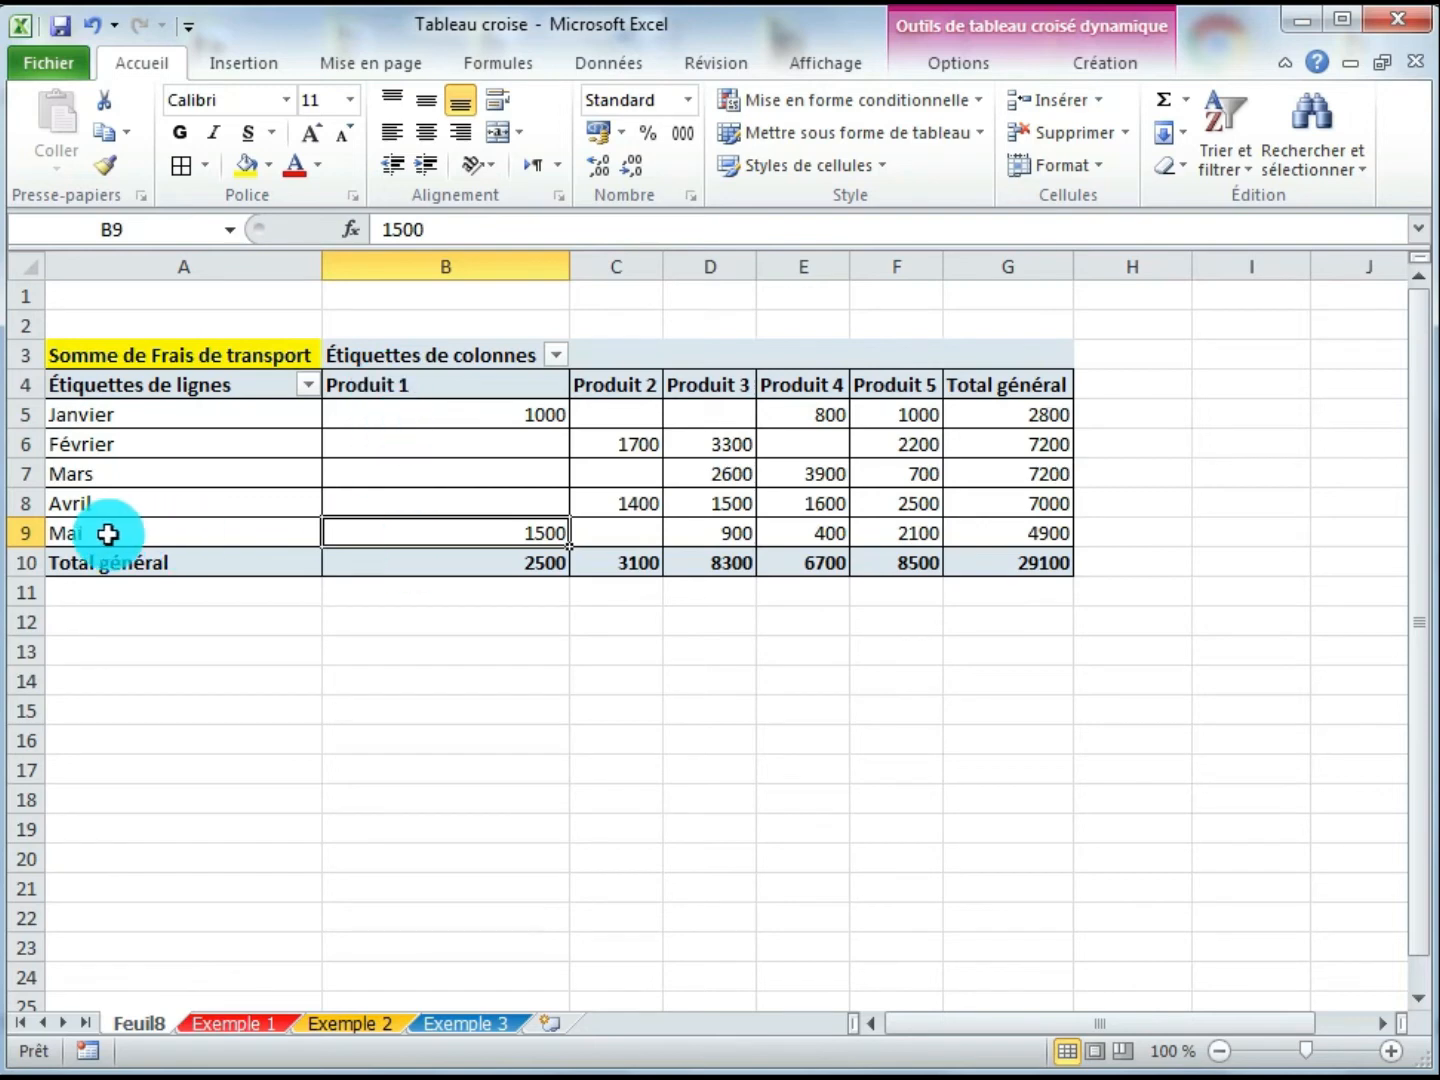
pyautogui.click(635, 452)
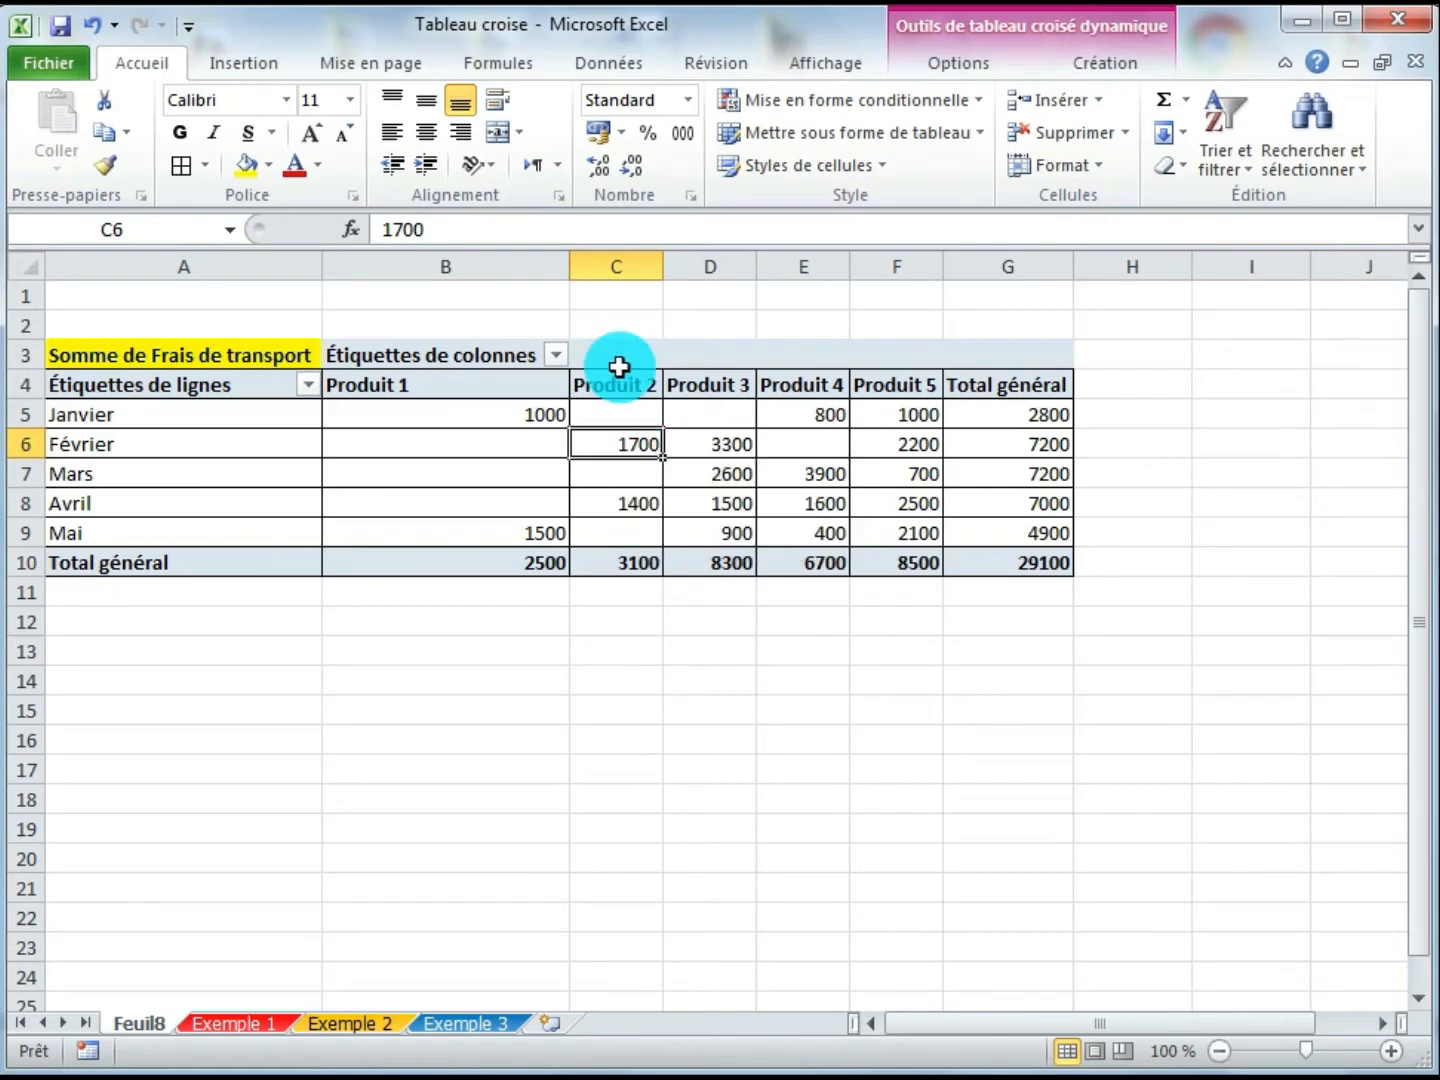
pyautogui.click(730, 444)
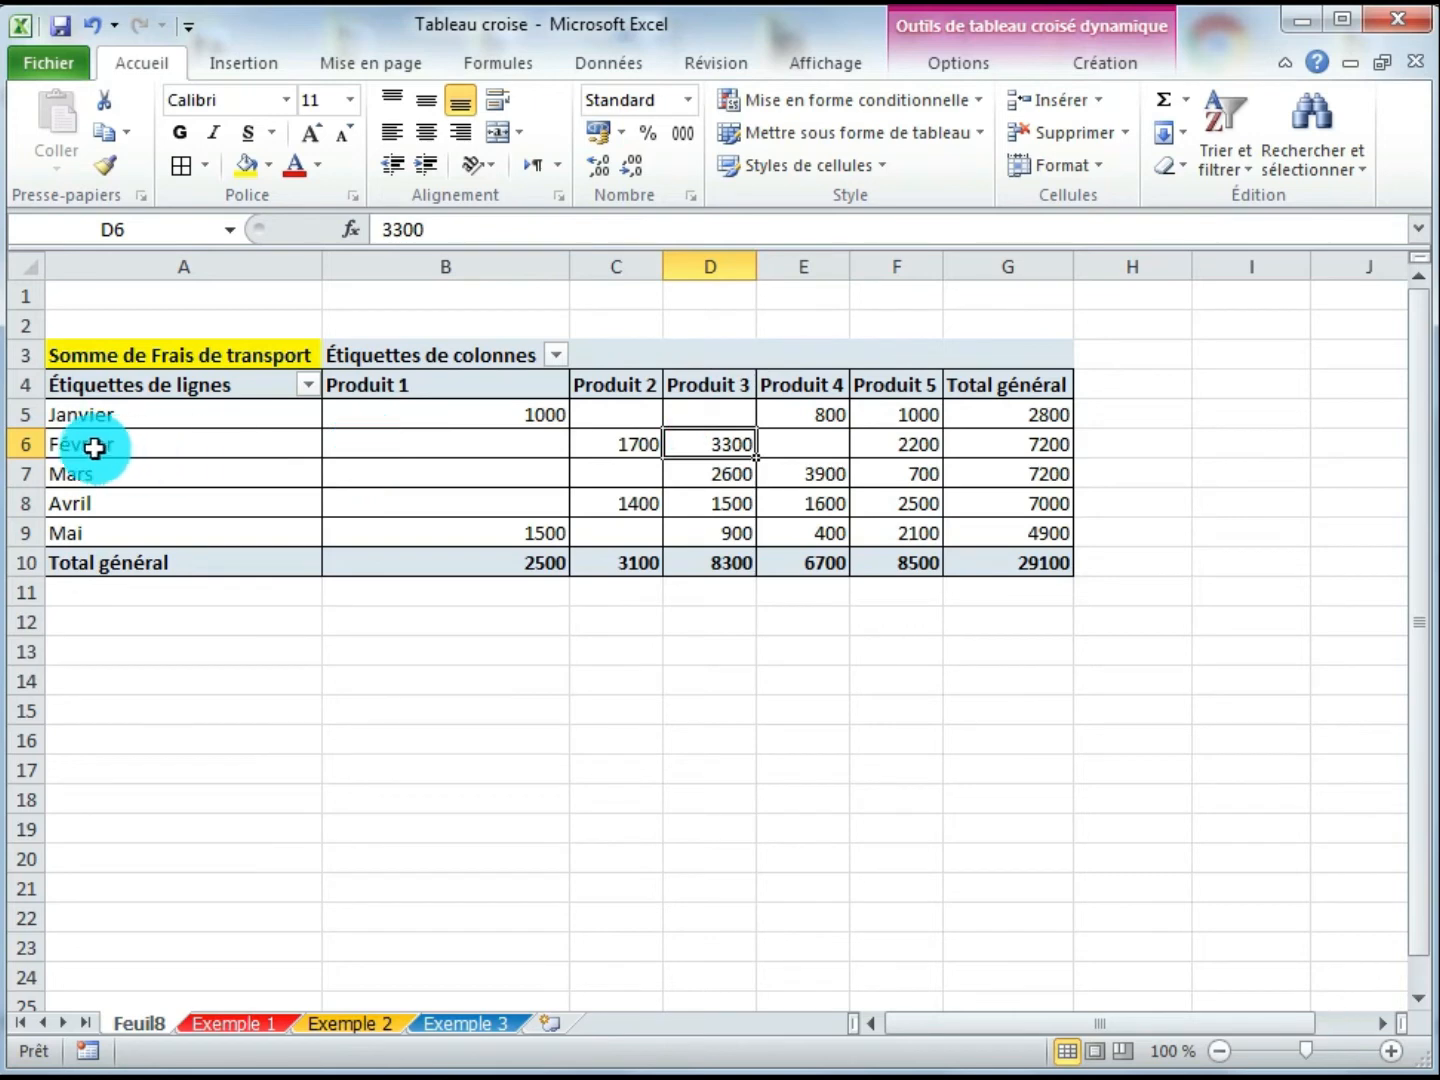
pyautogui.click(554, 566)
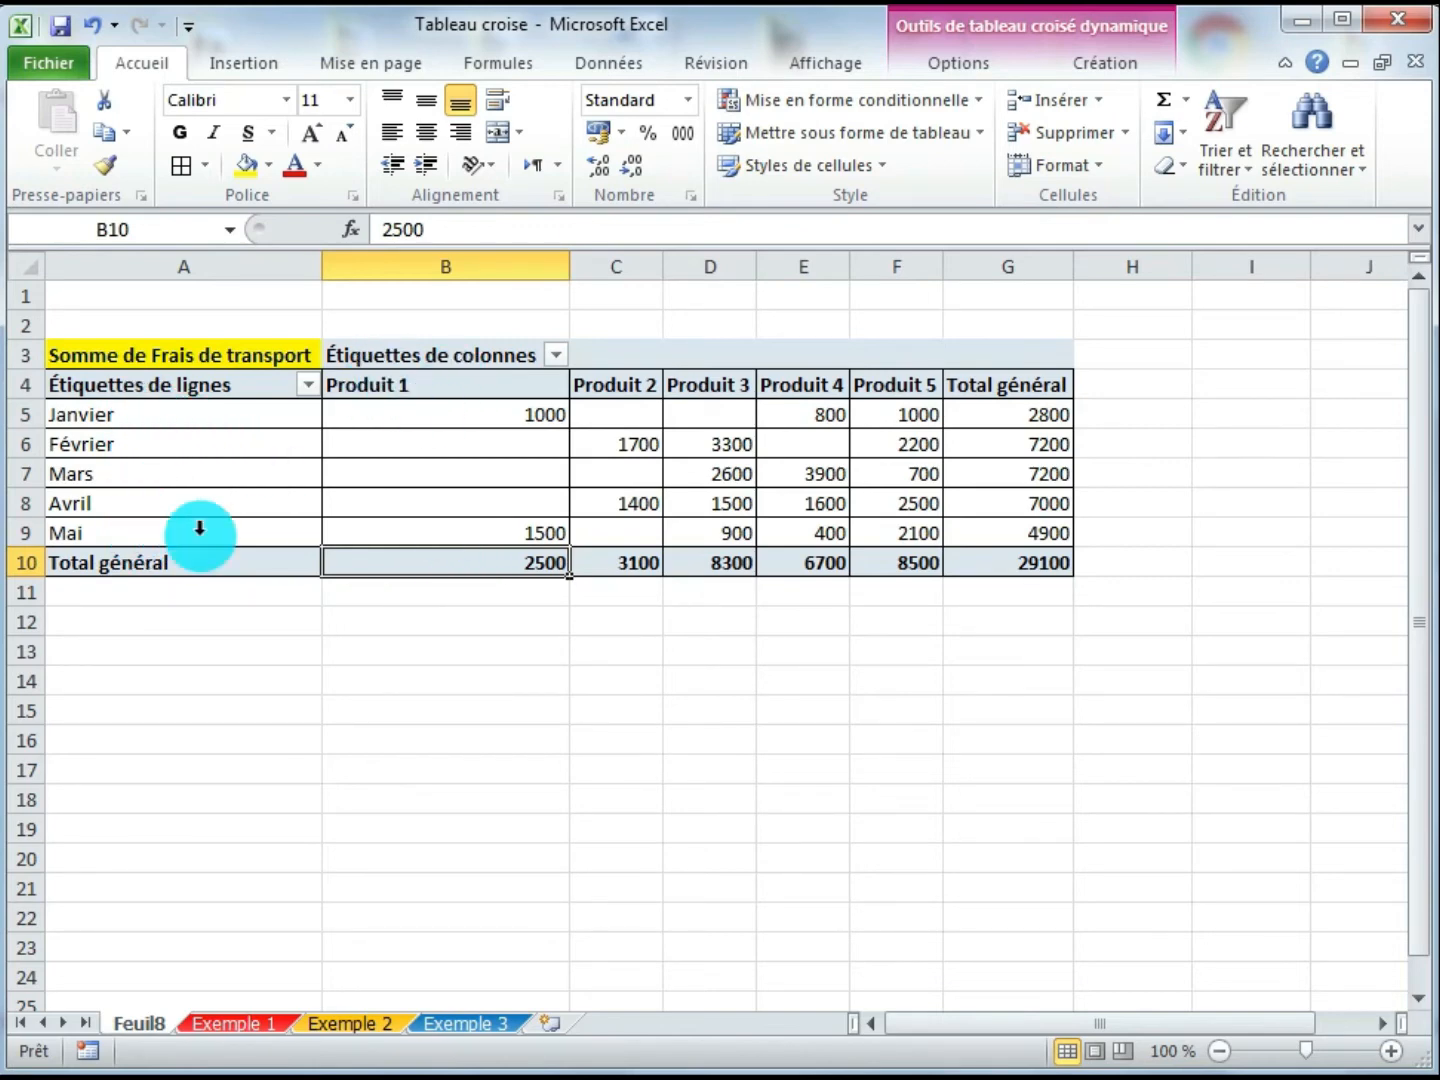
pyautogui.click(627, 563)
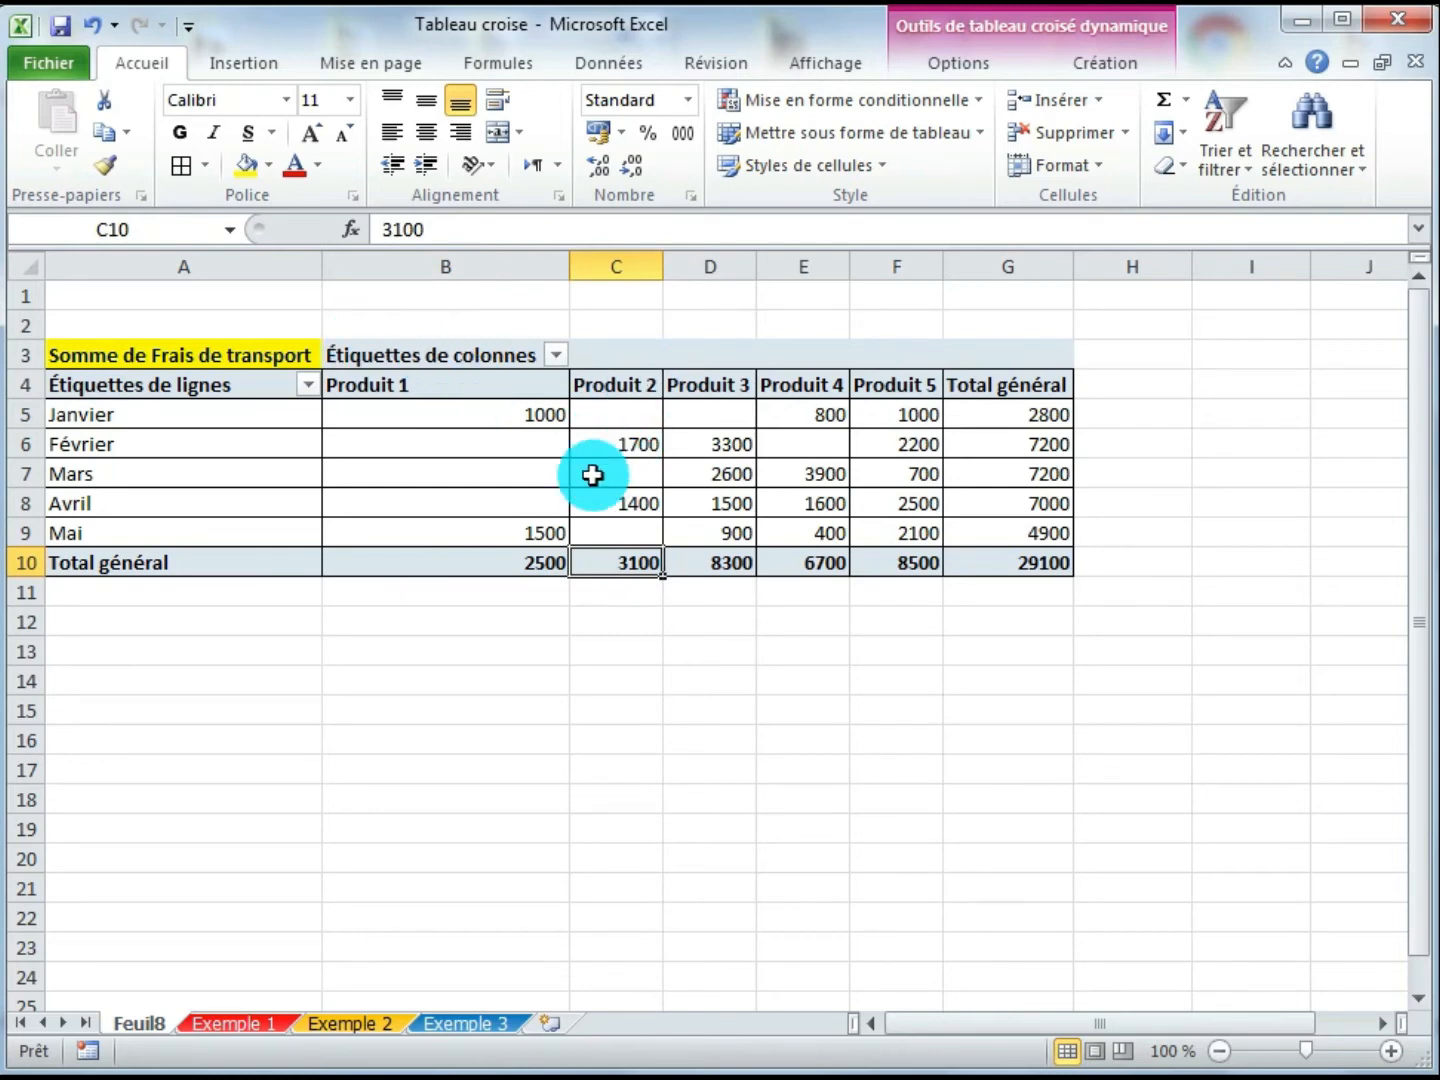
pyautogui.click(1035, 563)
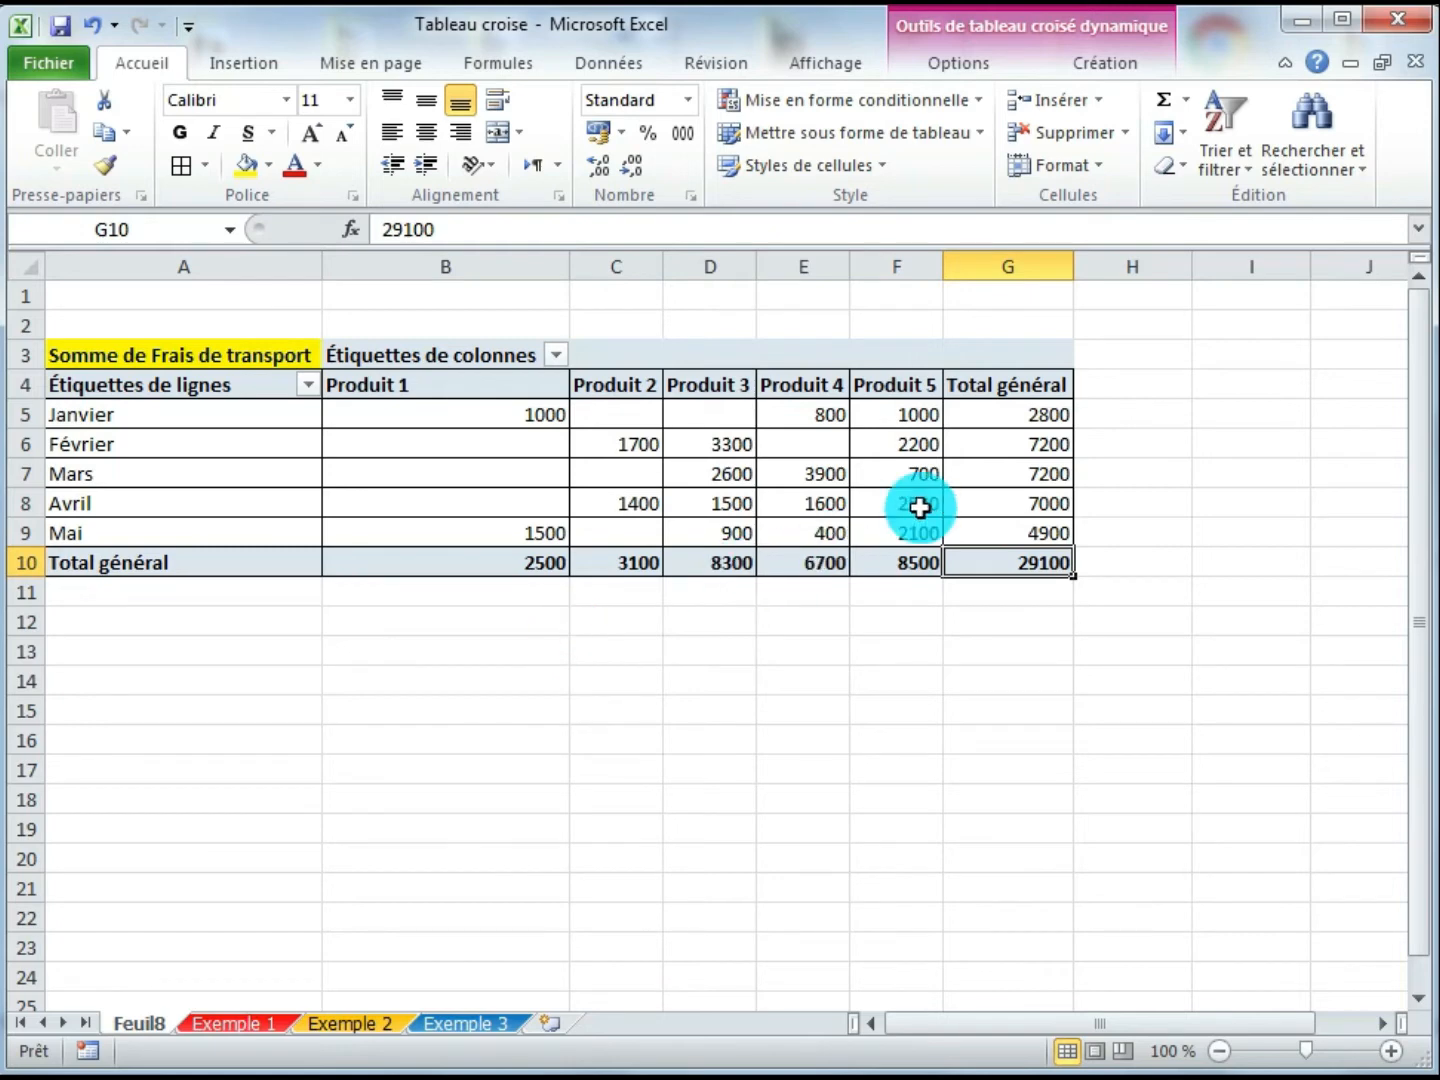
pyautogui.moveTo(901, 409); pyautogui.dragTo(495, 524)
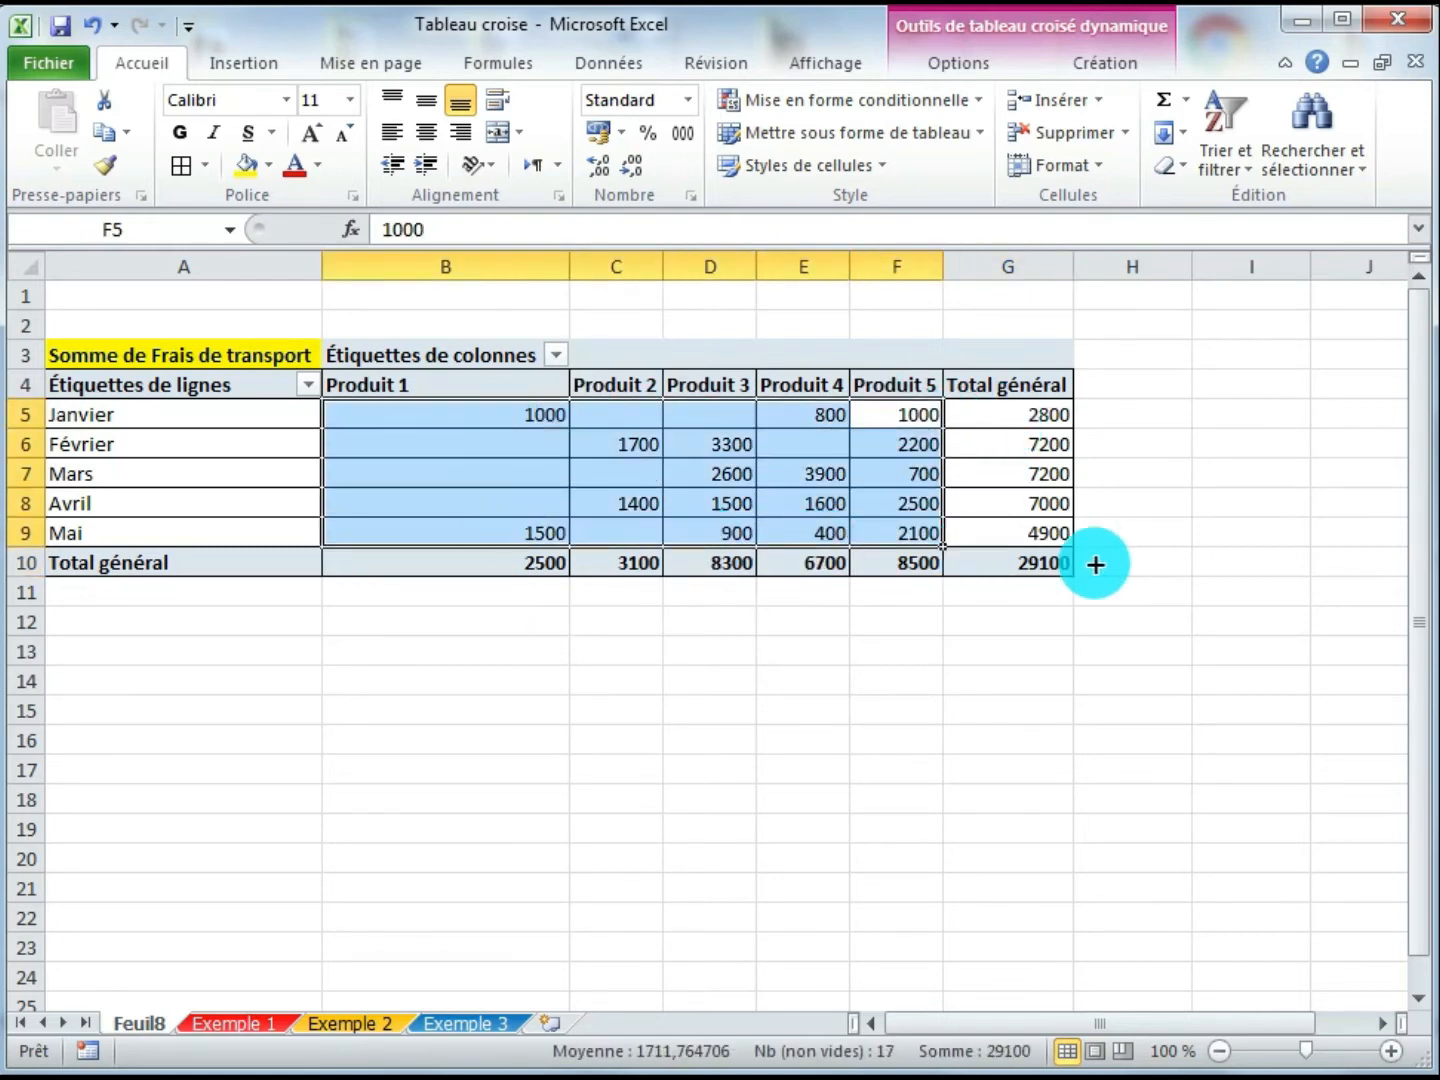
pyautogui.click(1035, 562)
pyautogui.click(1035, 412)
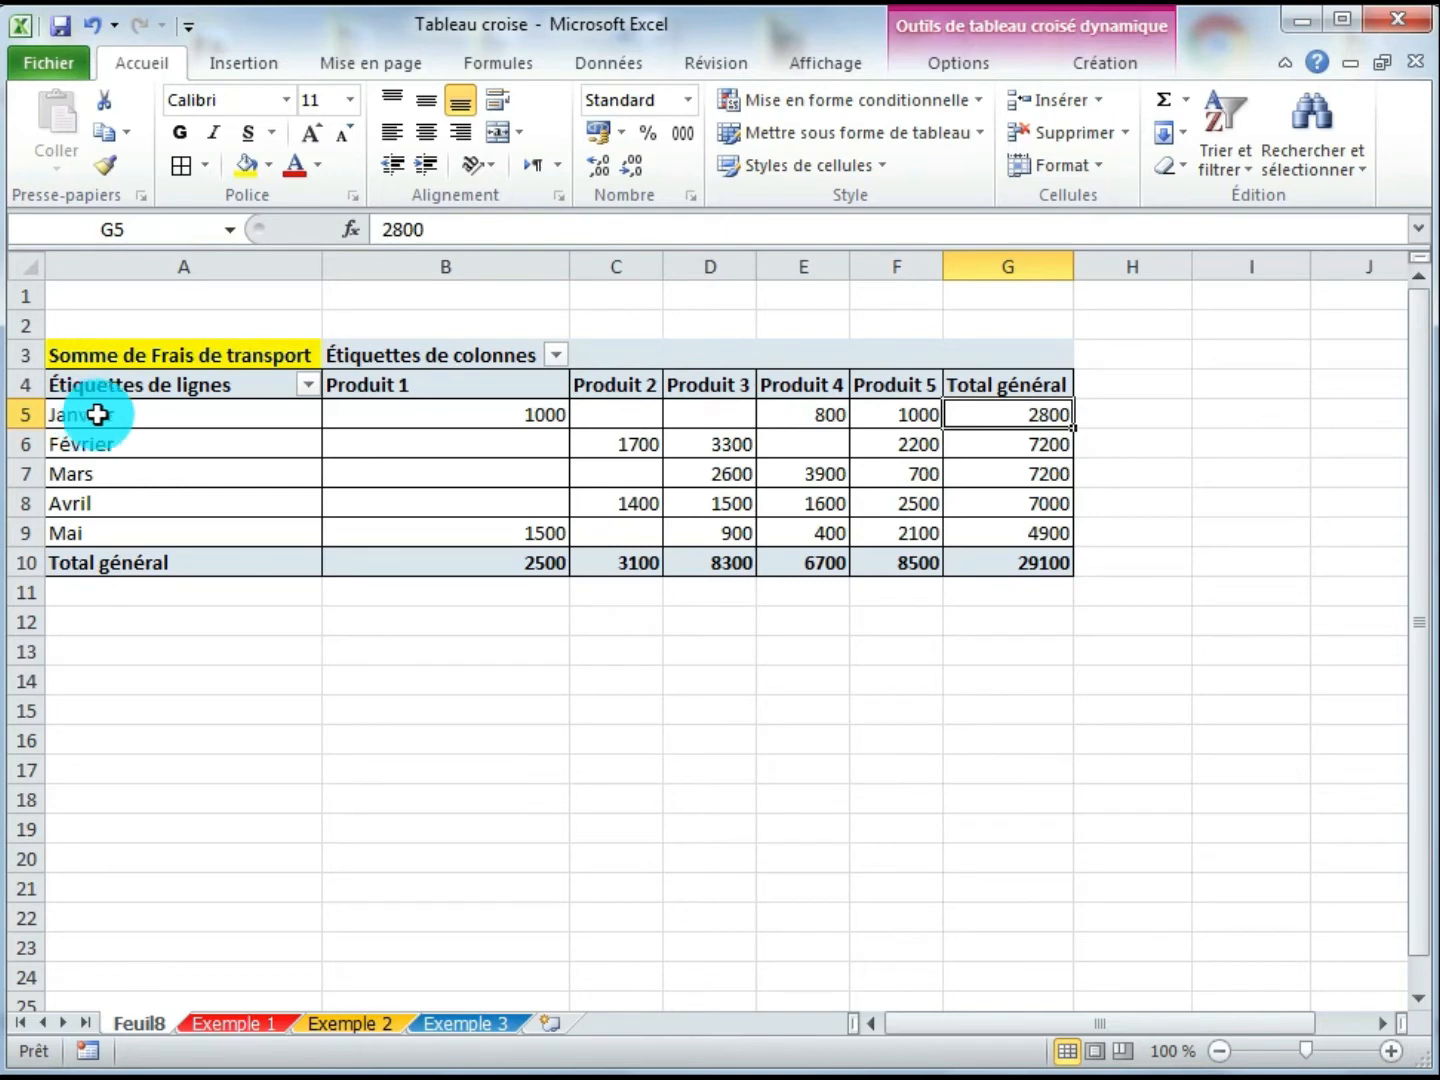
# - Inspect the pivot's grand totals and compare them with the source data on the Exemple 1 sheet
pyautogui.click(971, 445)
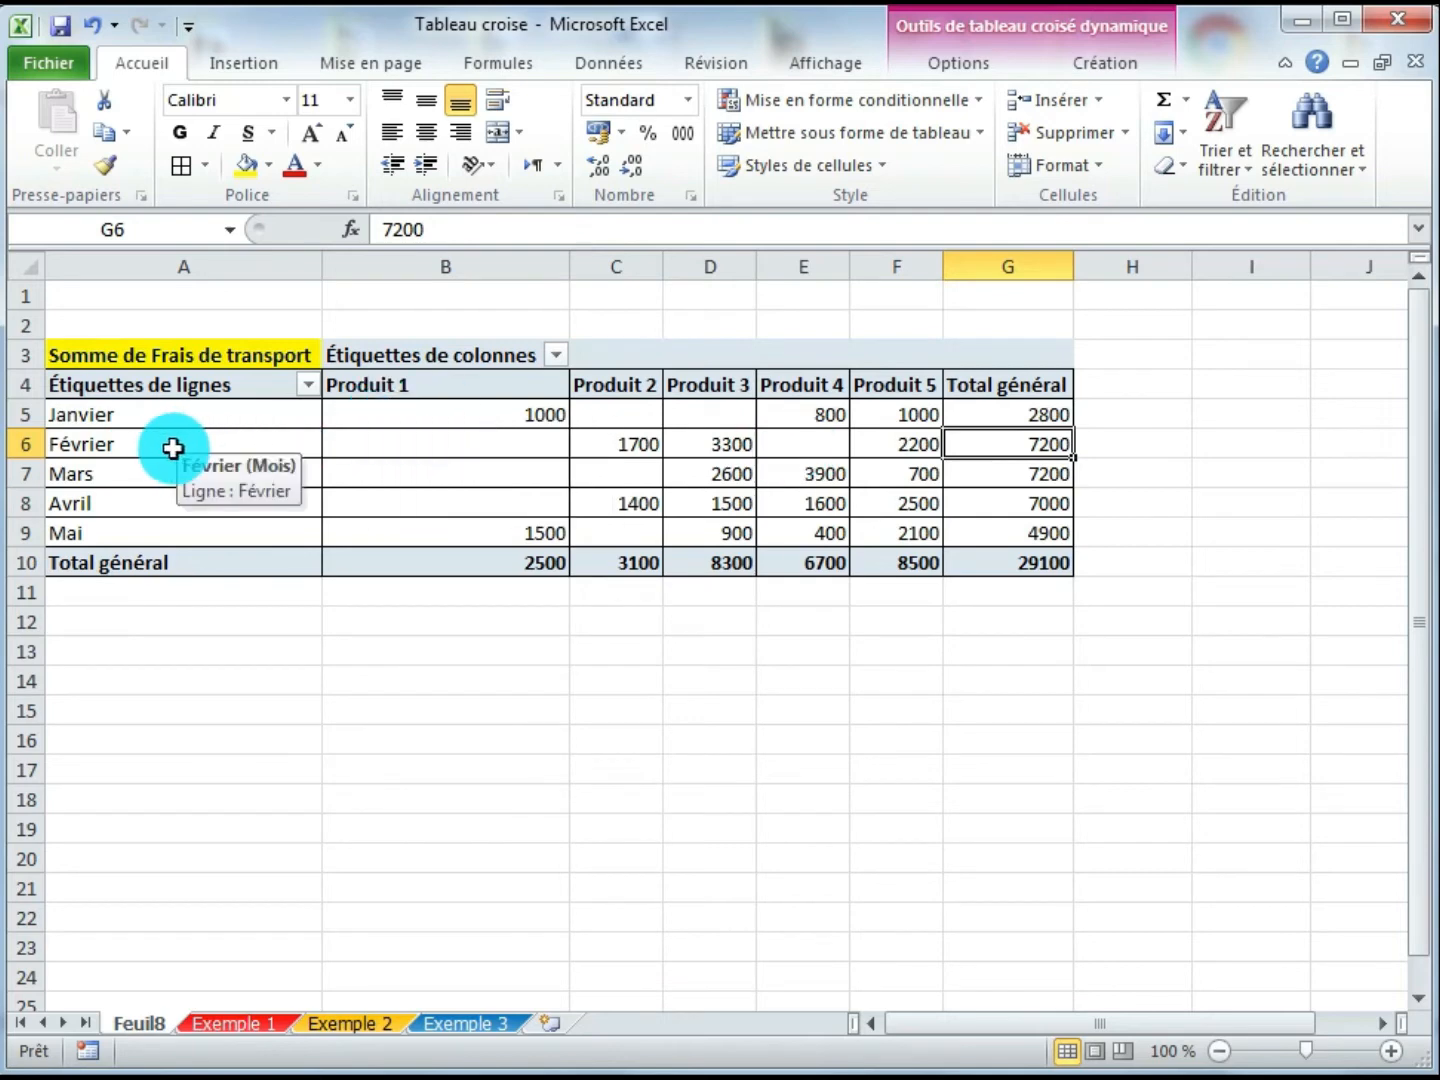
pyautogui.click(1028, 565)
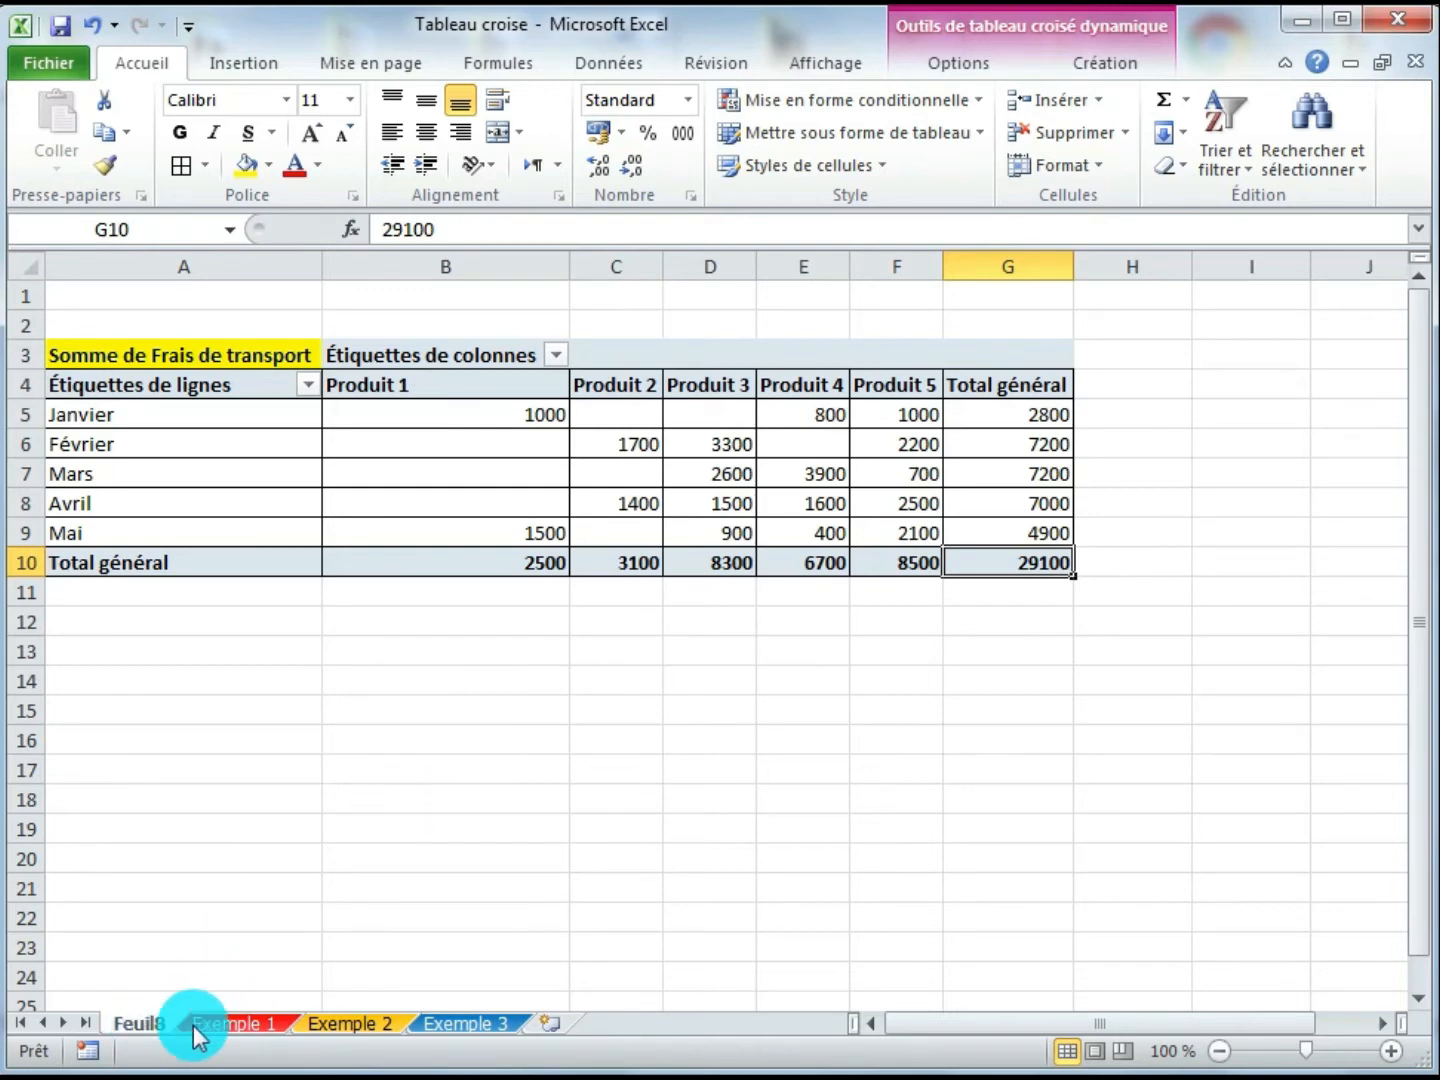
pyautogui.click(245, 1022)
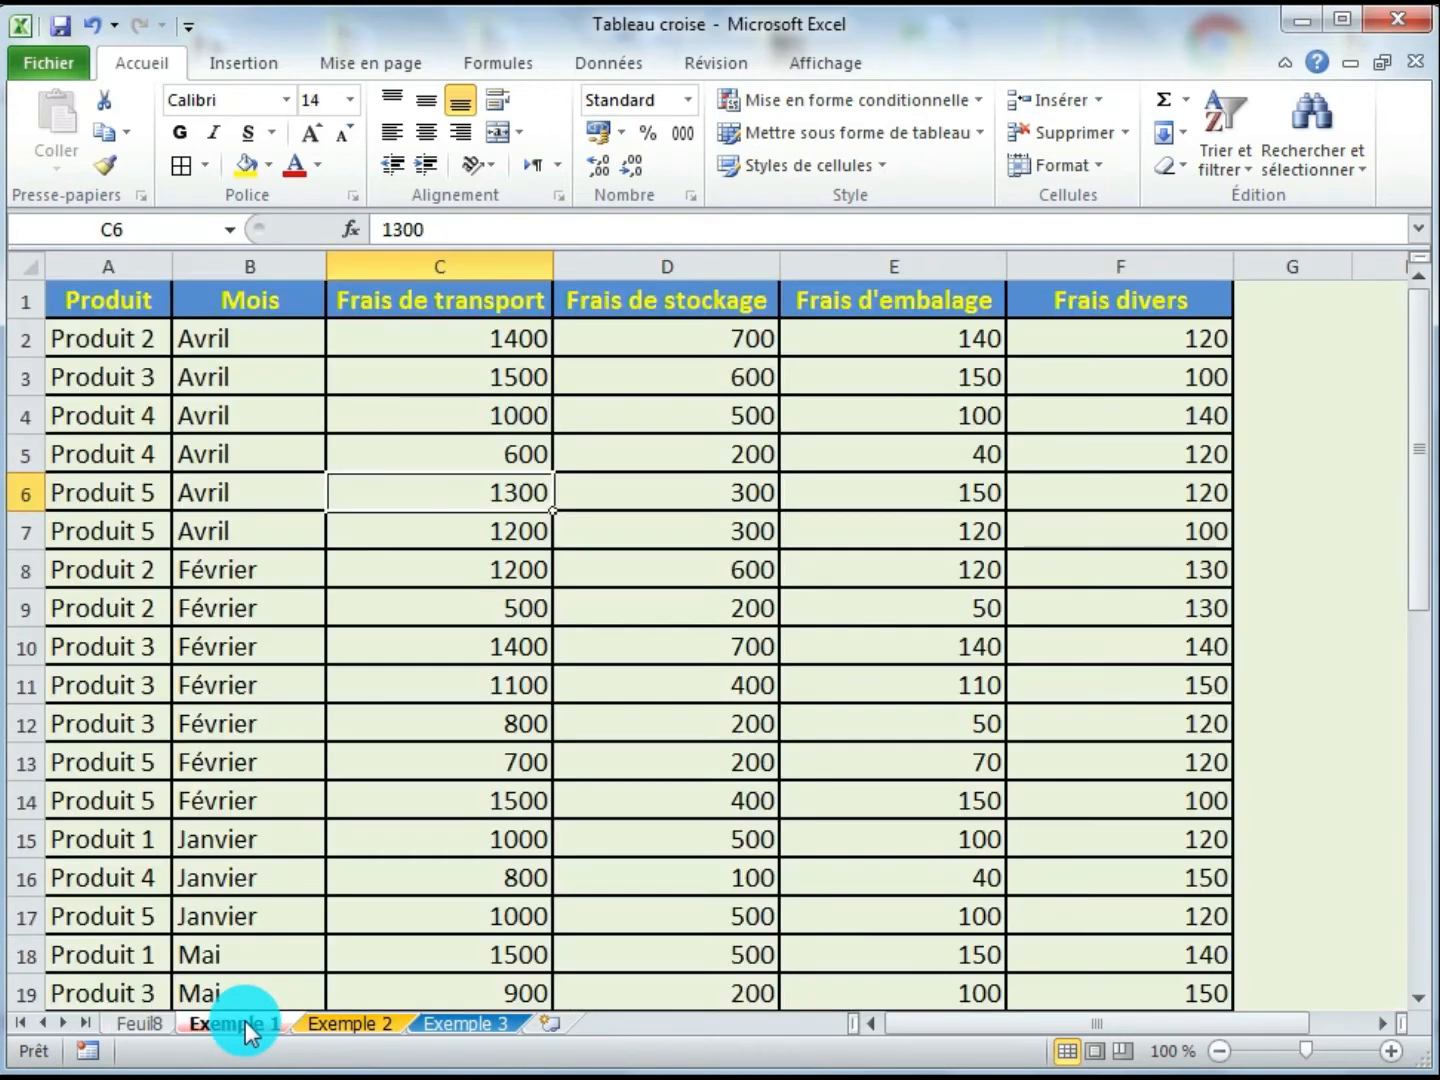
pyautogui.click(140, 1022)
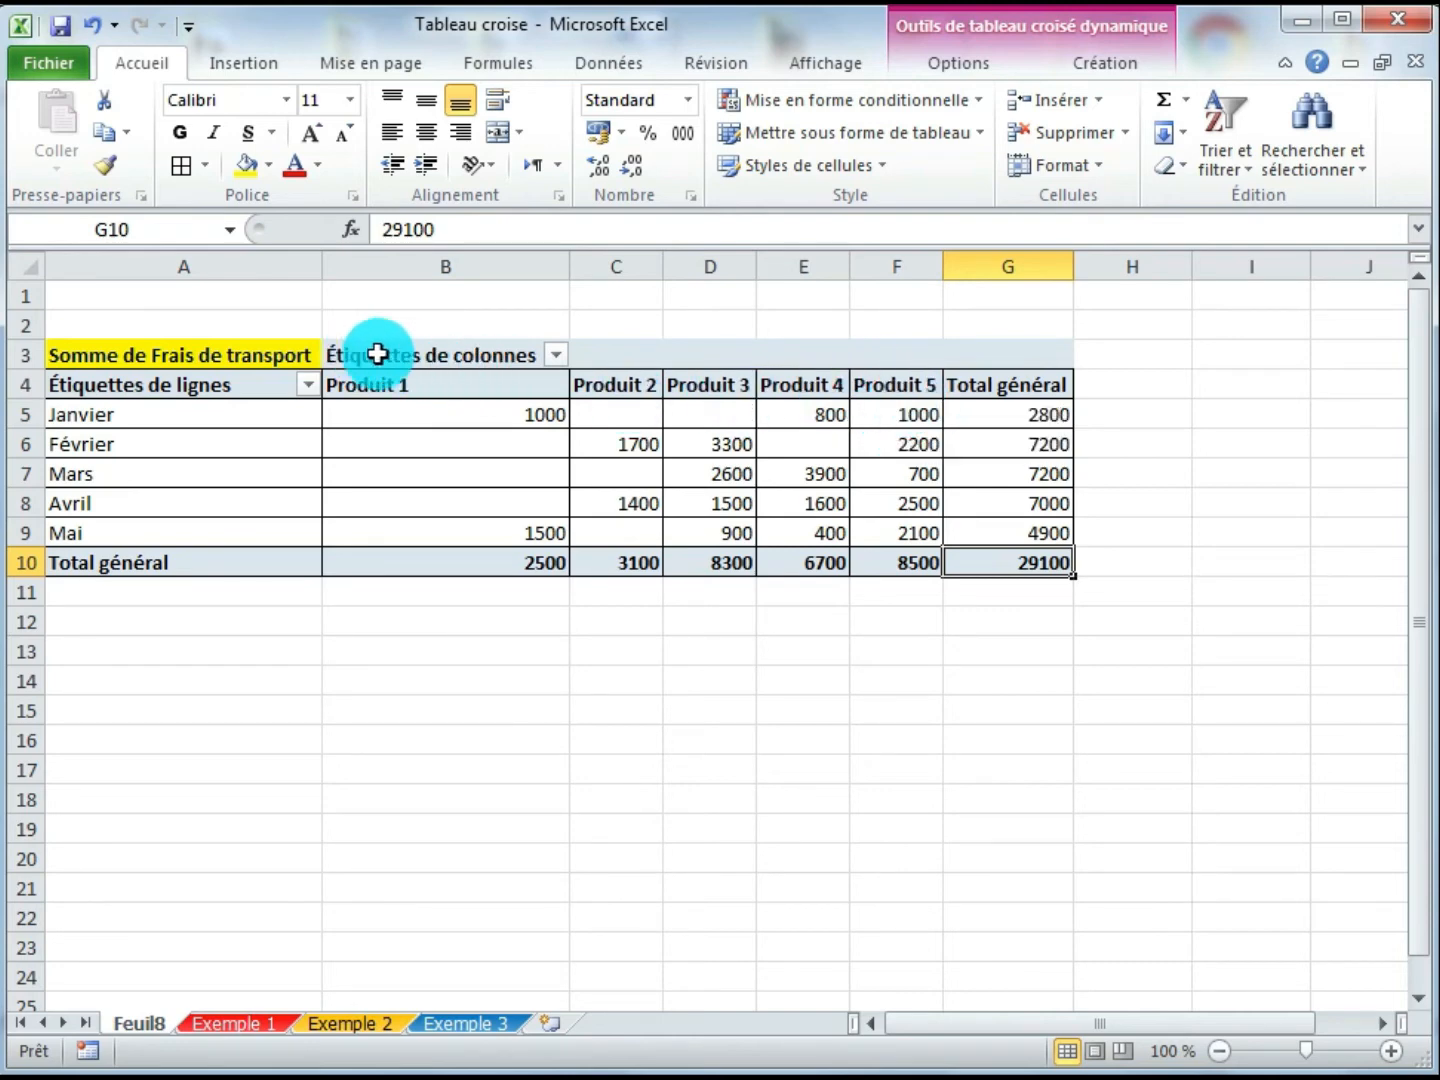
# - Filter the pivot's column labels to show only Produit 1, Produit 2 and Produit 3
pyautogui.click(555, 355)
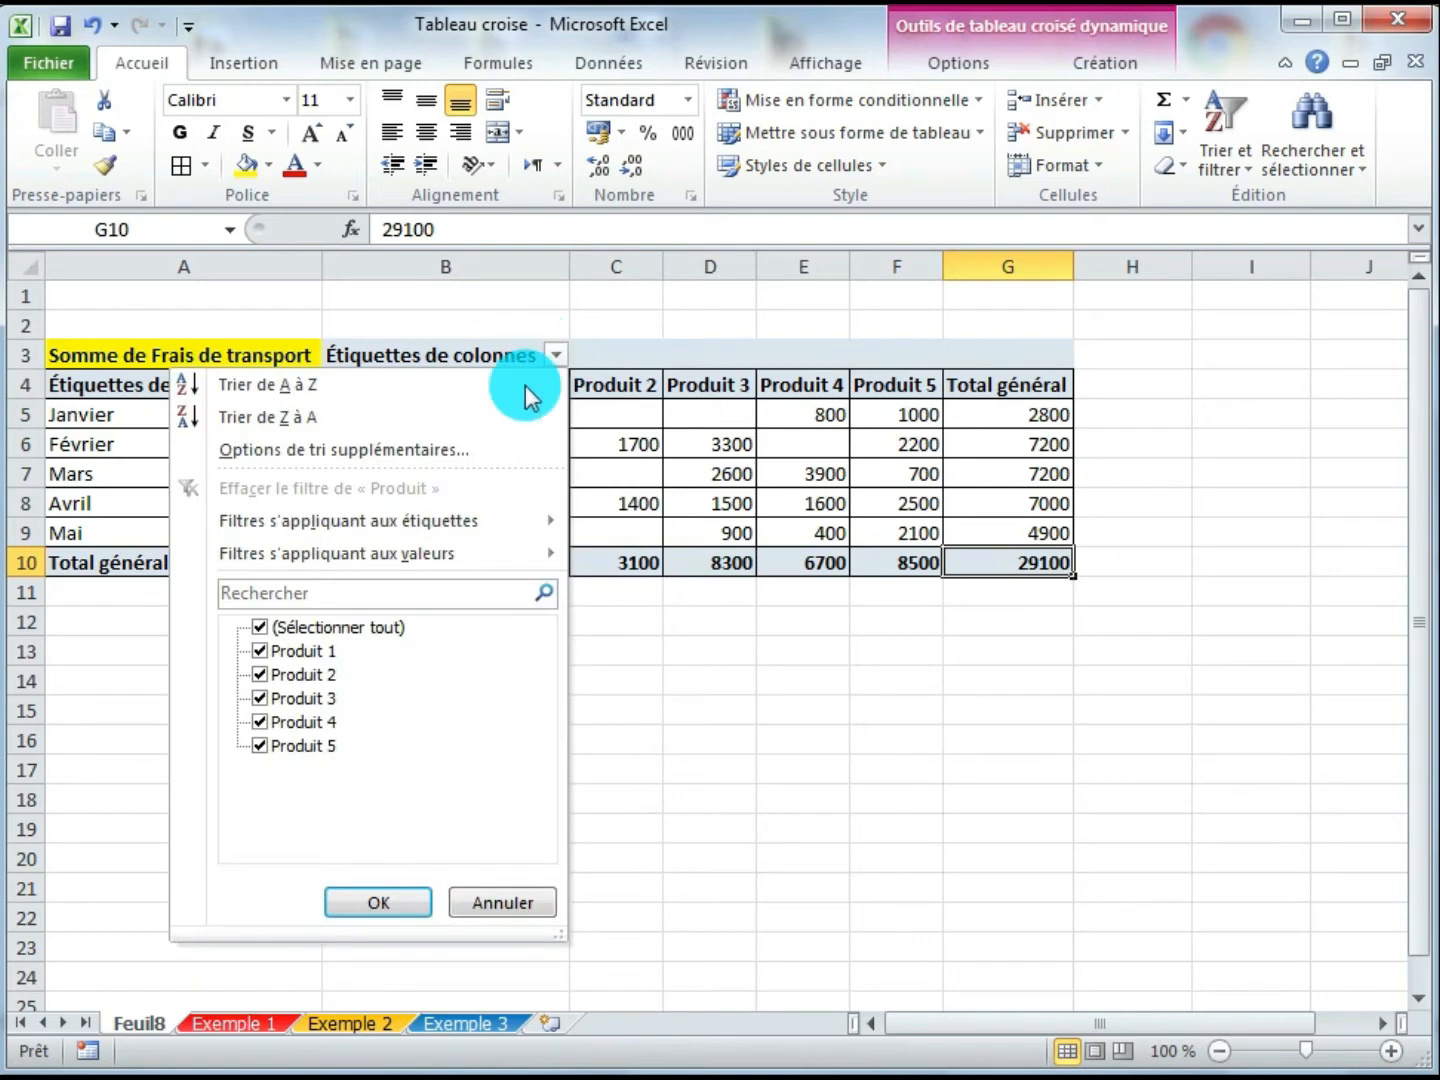
pyautogui.click(258, 627)
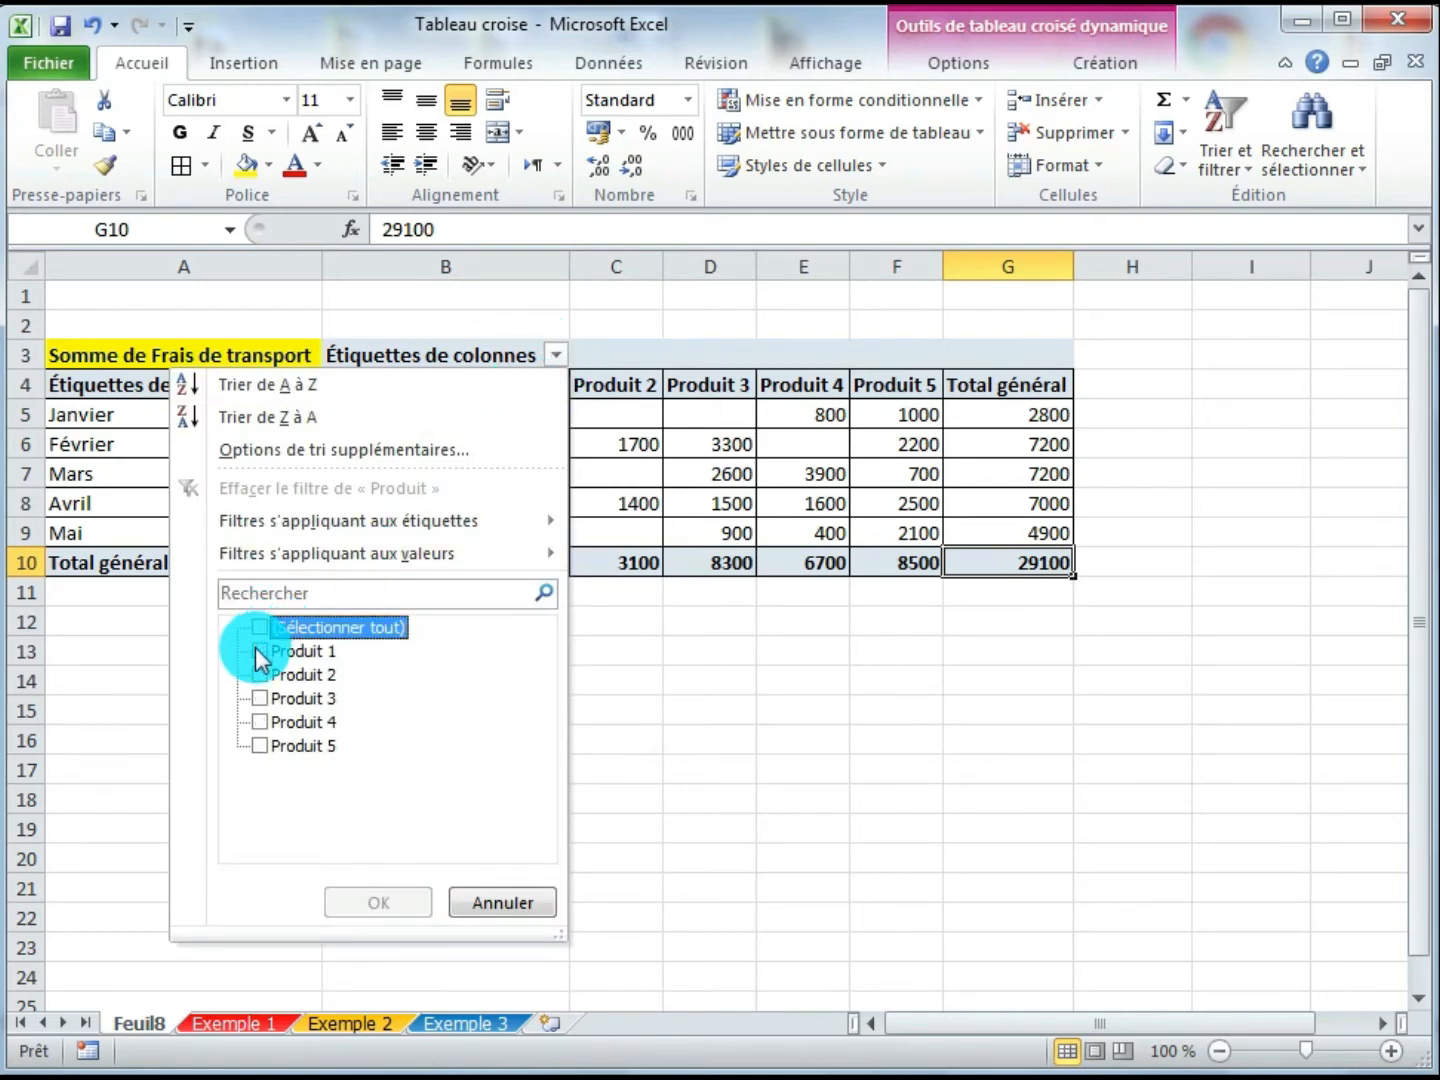
pyautogui.click(260, 652)
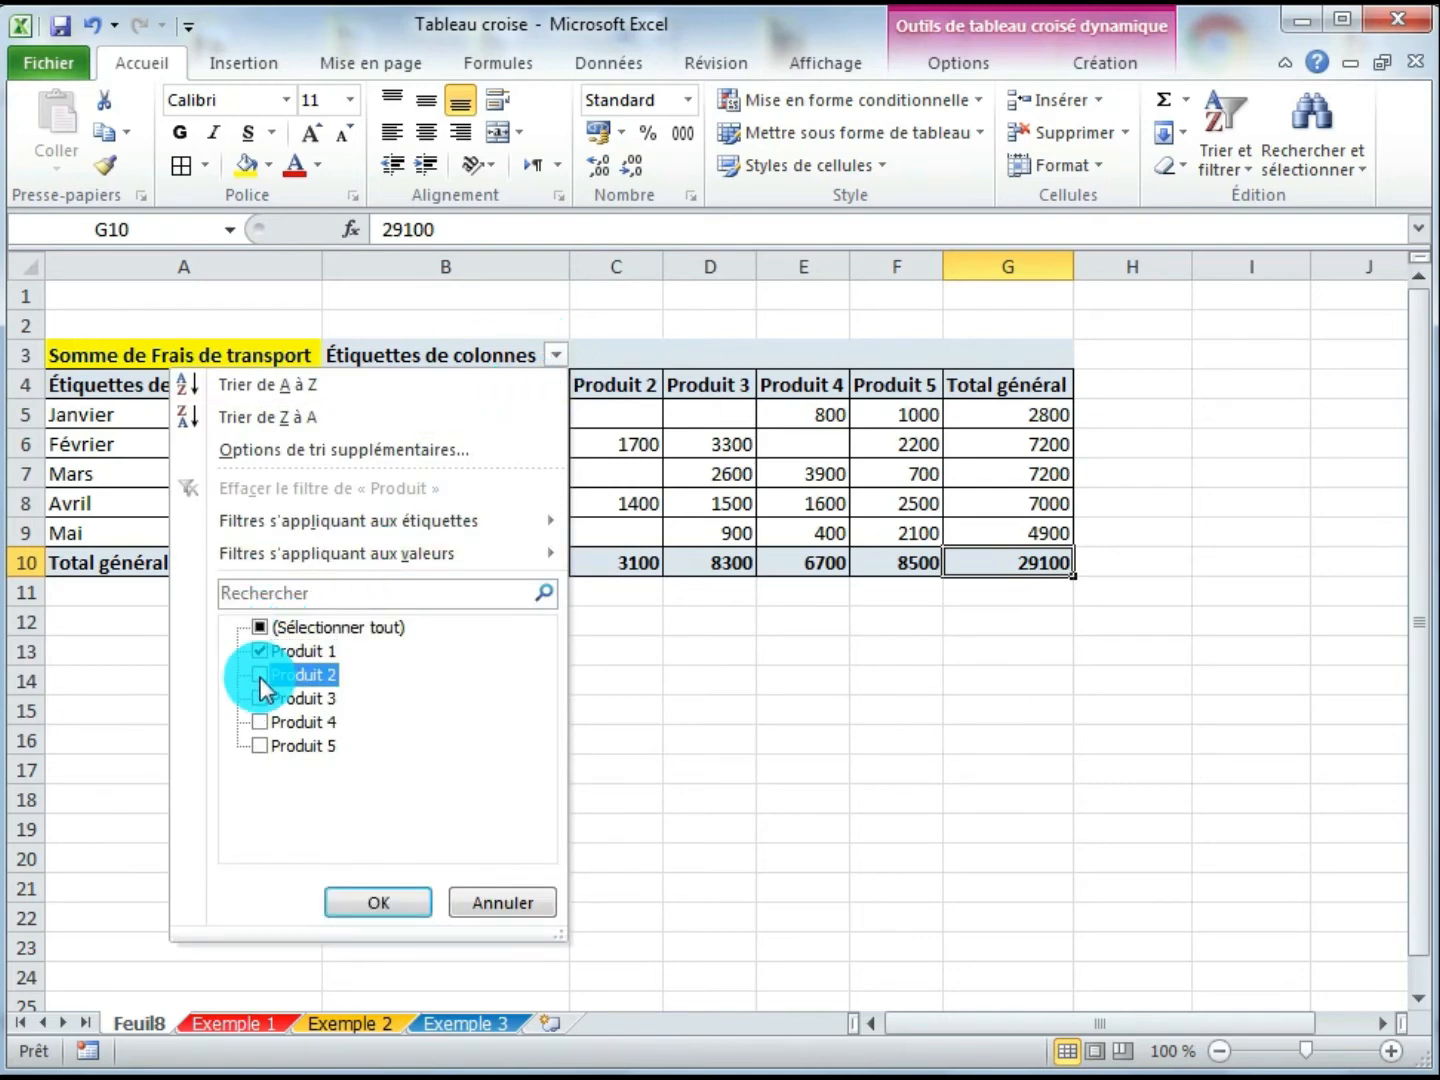
pyautogui.click(262, 699)
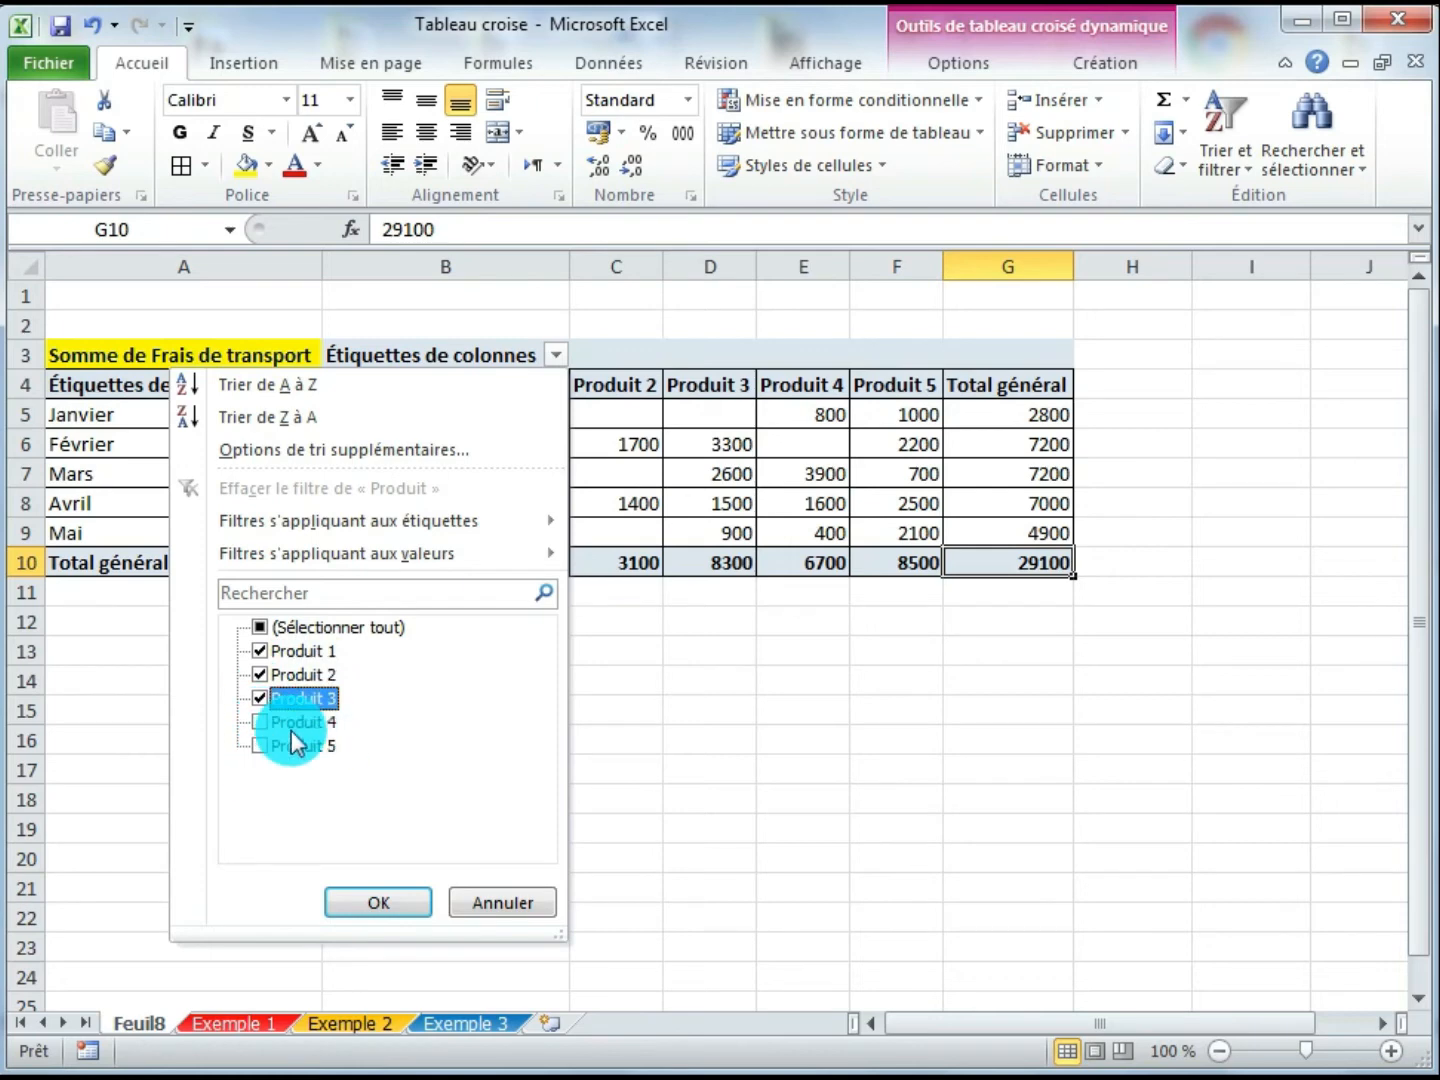
pyautogui.click(379, 908)
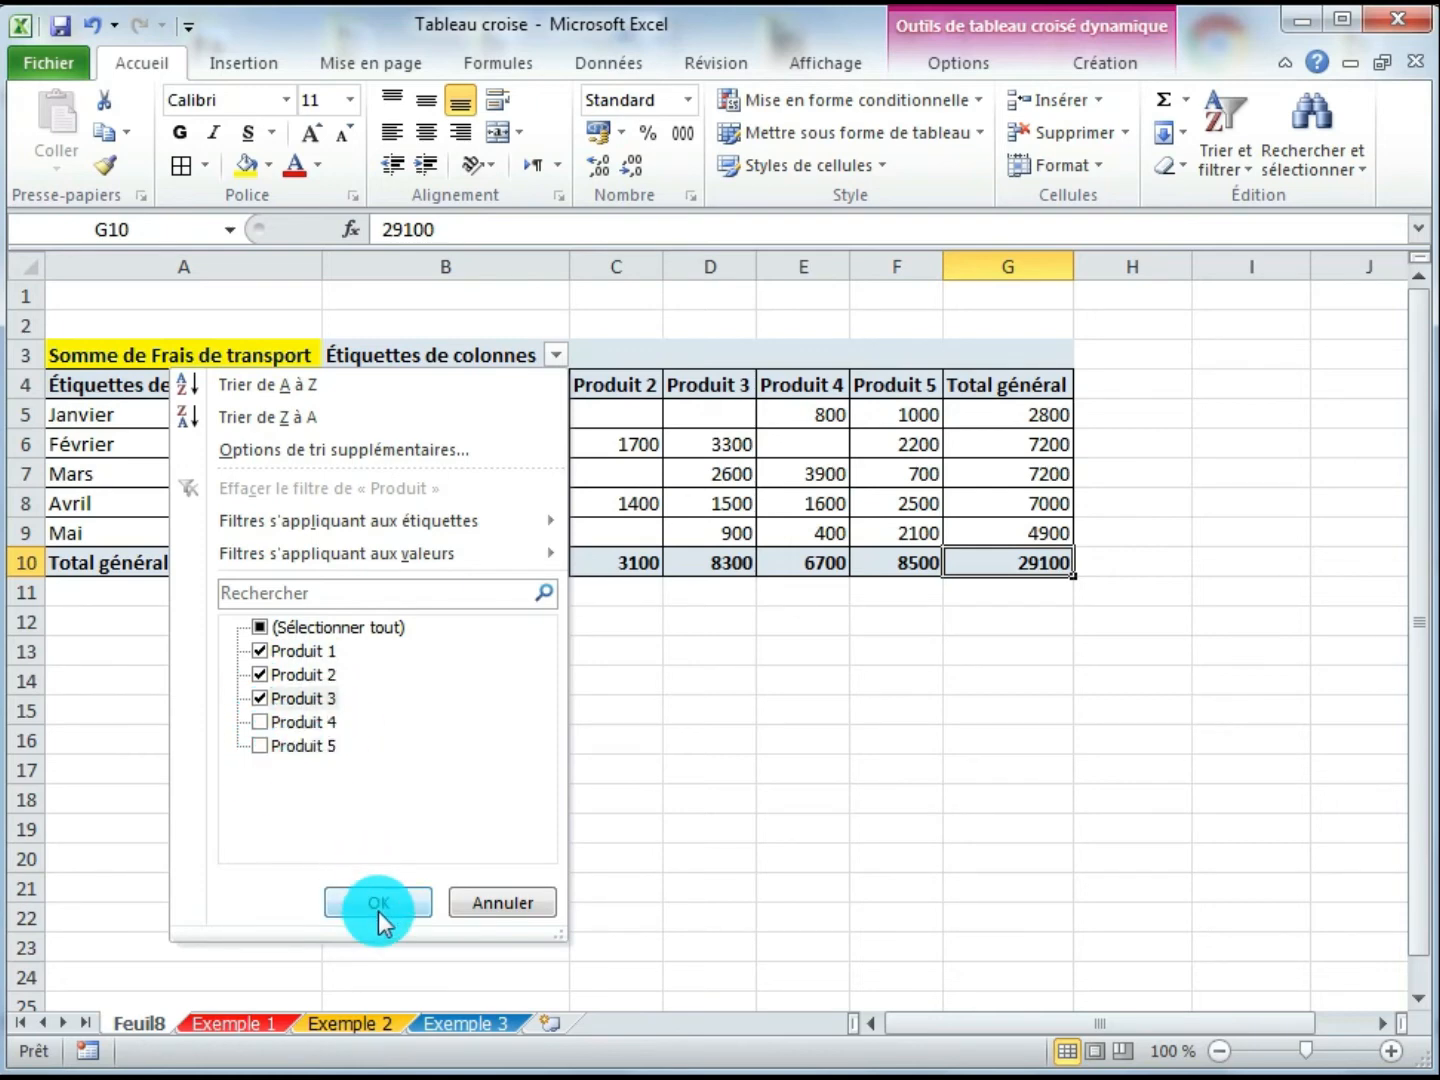
pyautogui.click(712, 648)
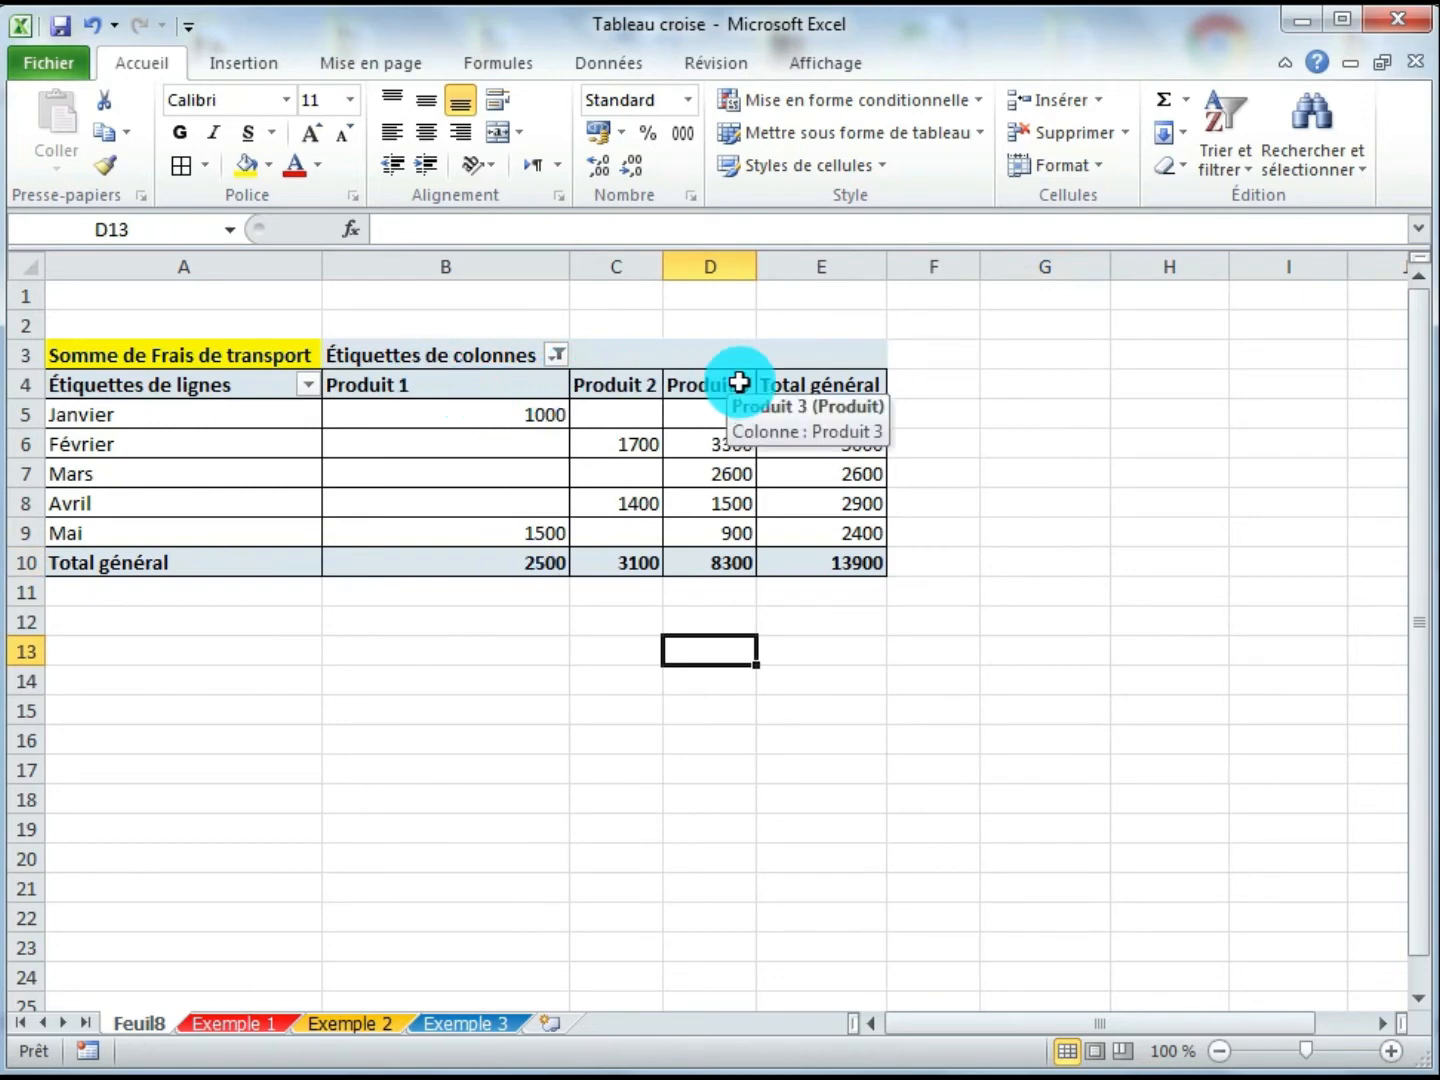
# - Clear the product filter so all products are shown again
pyautogui.click(558, 356)
pyautogui.click(259, 627)
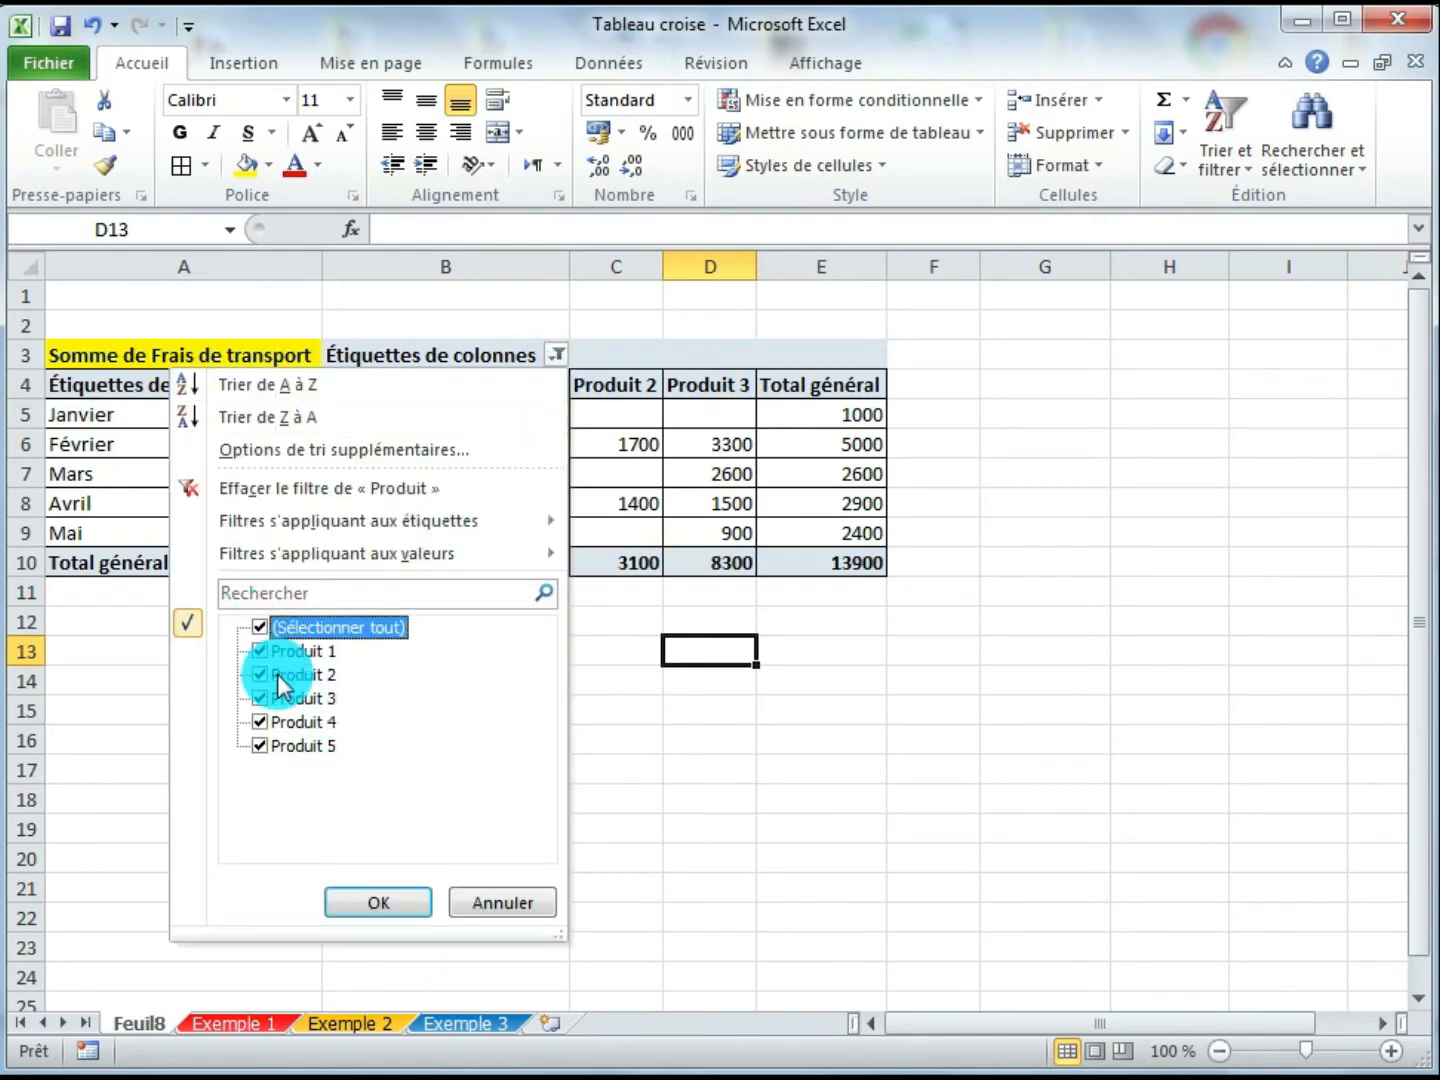
pyautogui.click(373, 905)
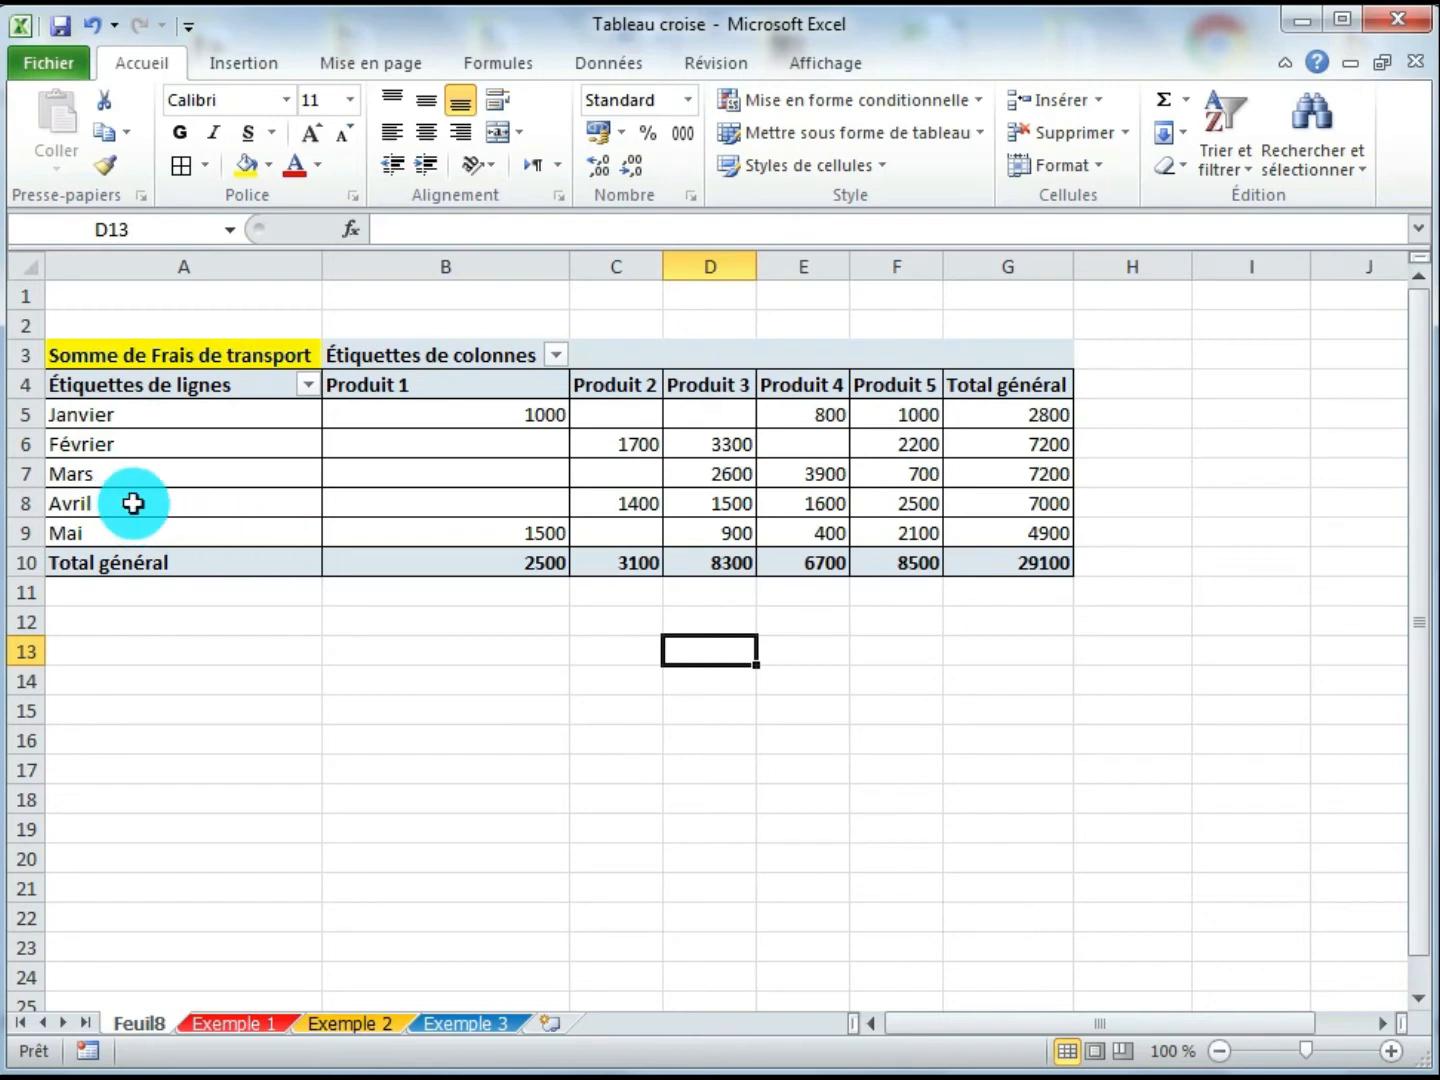
# - Filter the pivot's row labels to show only the months Mars and Avril
pyautogui.click(93, 477)
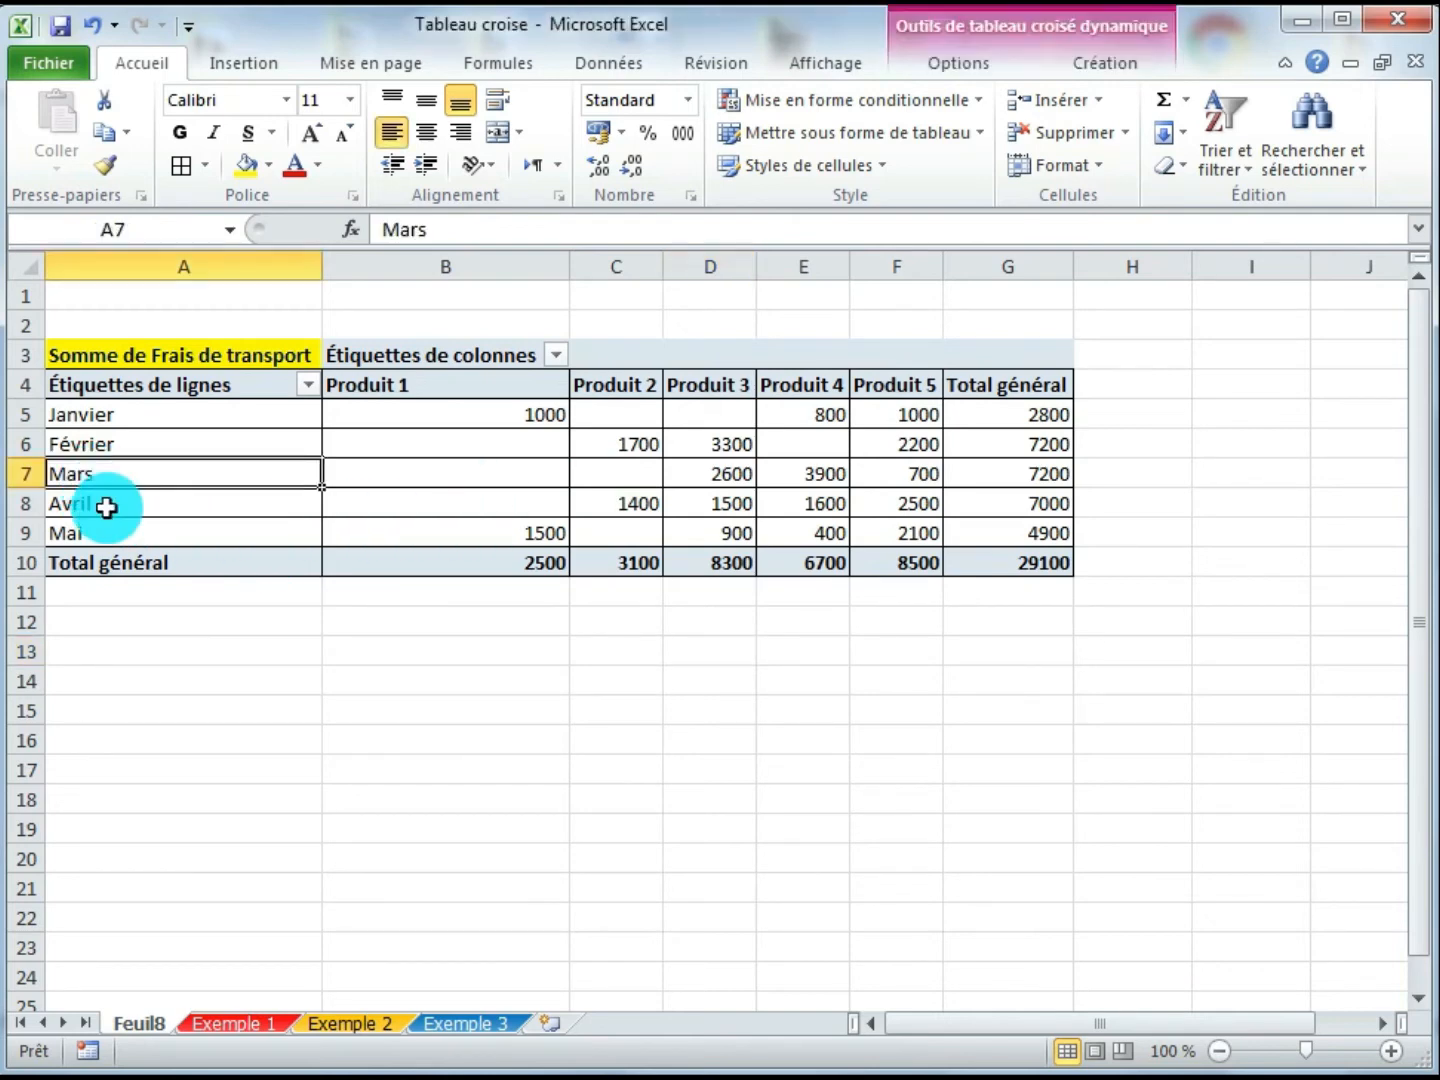
pyautogui.click(108, 504)
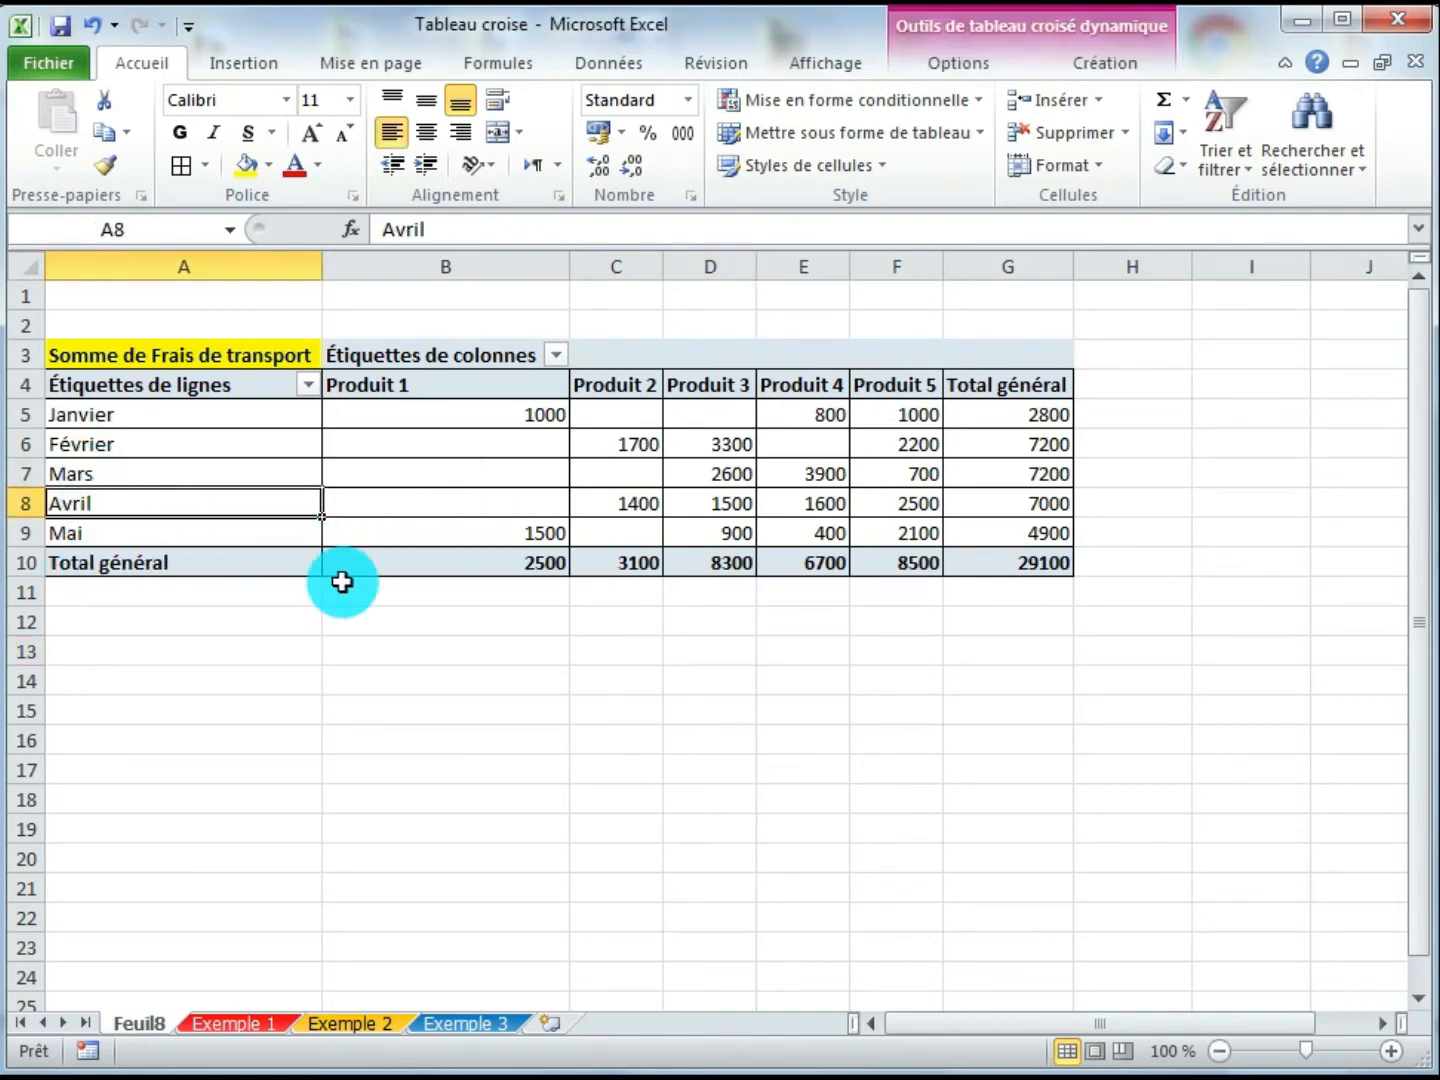
pyautogui.click(309, 384)
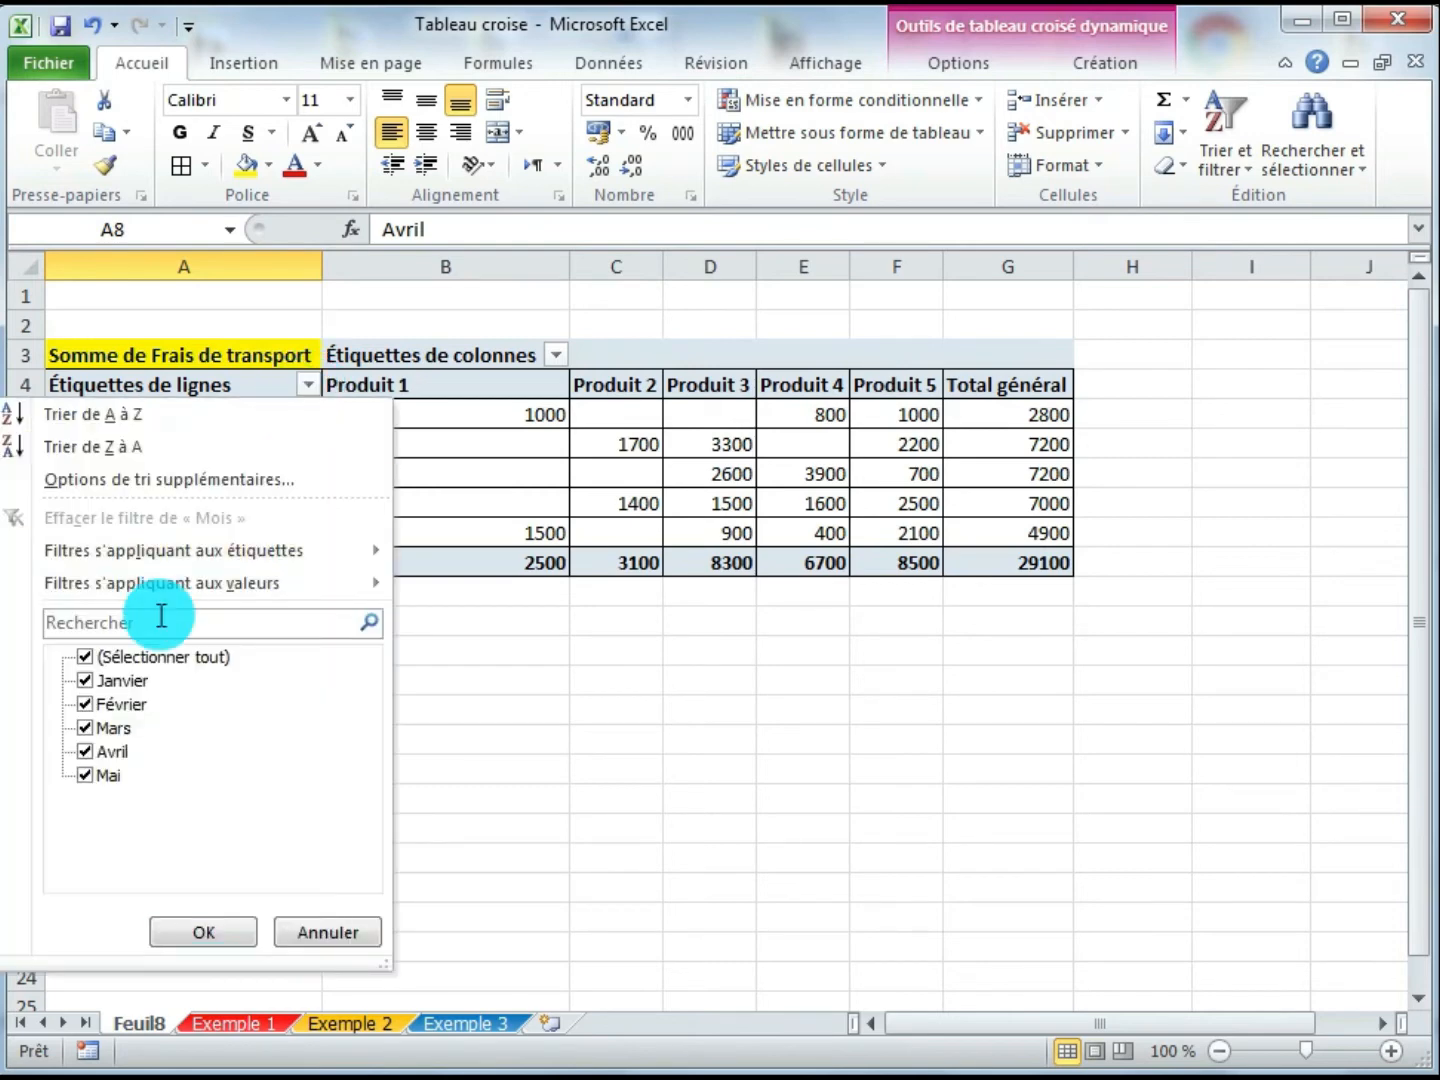
pyautogui.click(85, 658)
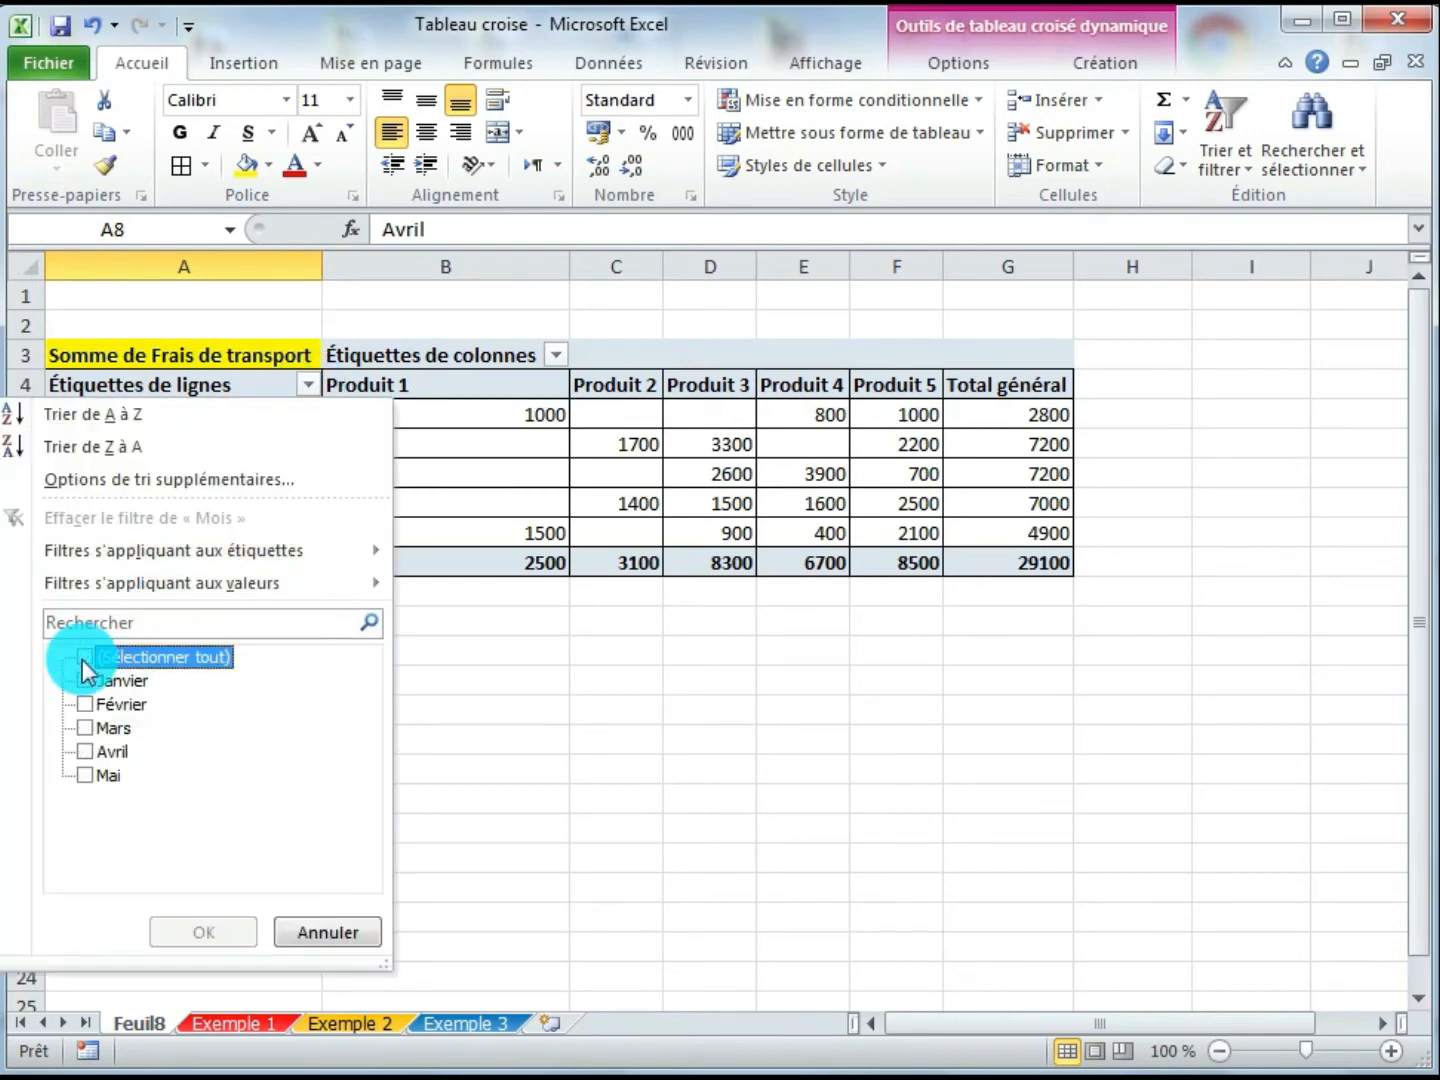
pyautogui.click(86, 729)
pyautogui.click(85, 752)
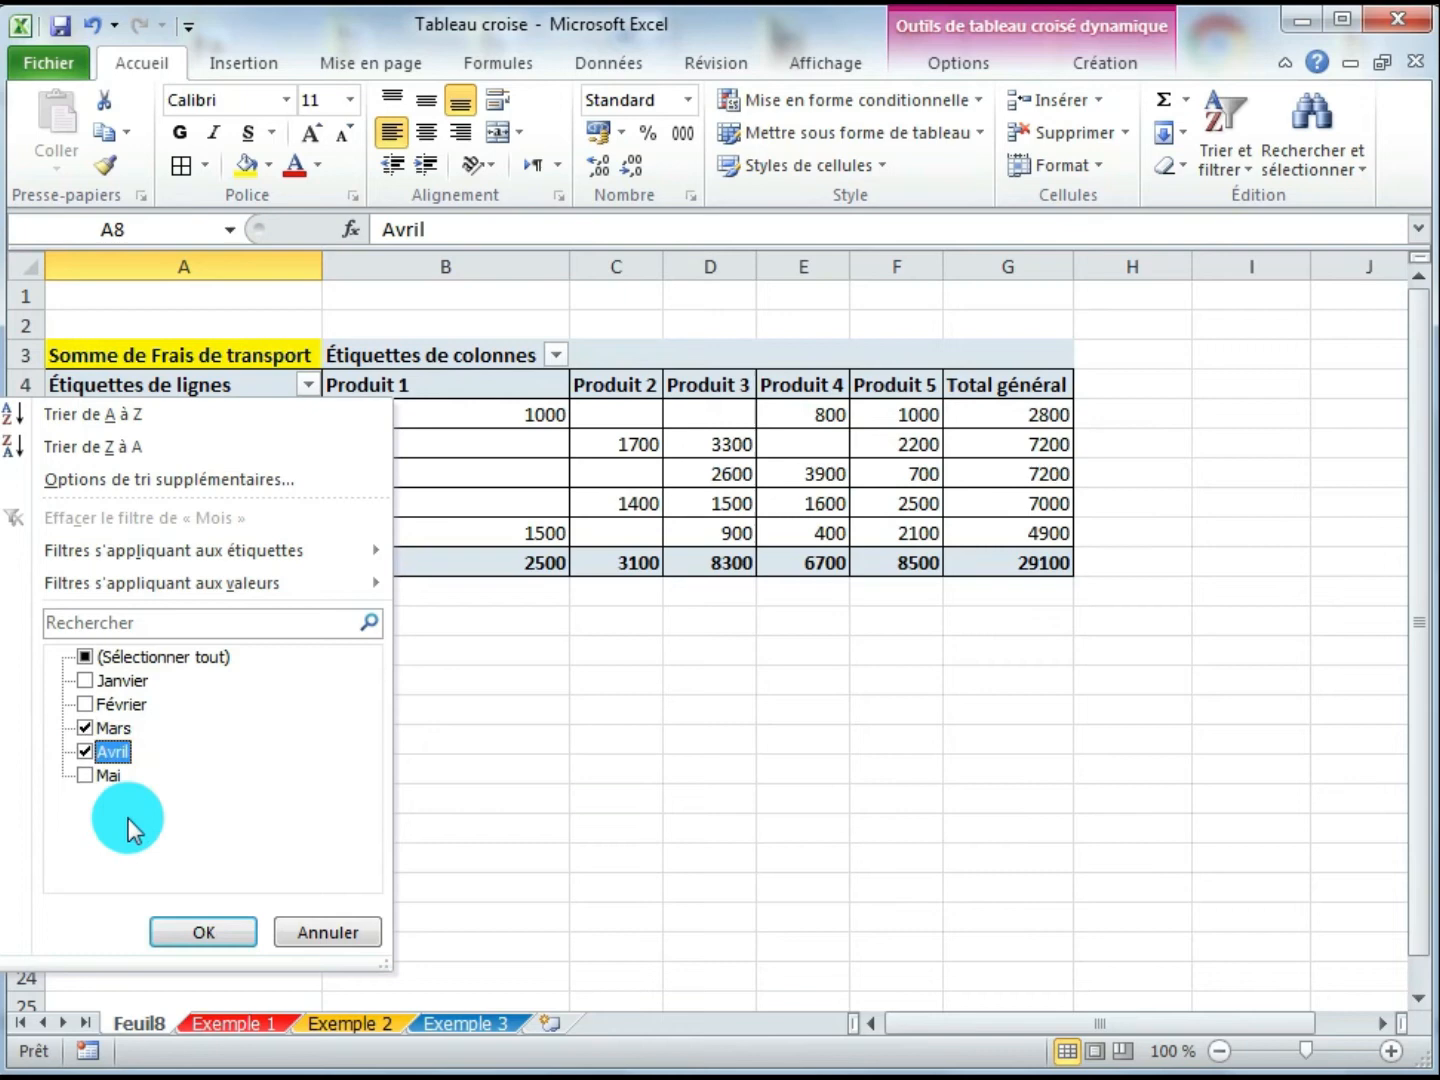
pyautogui.click(202, 930)
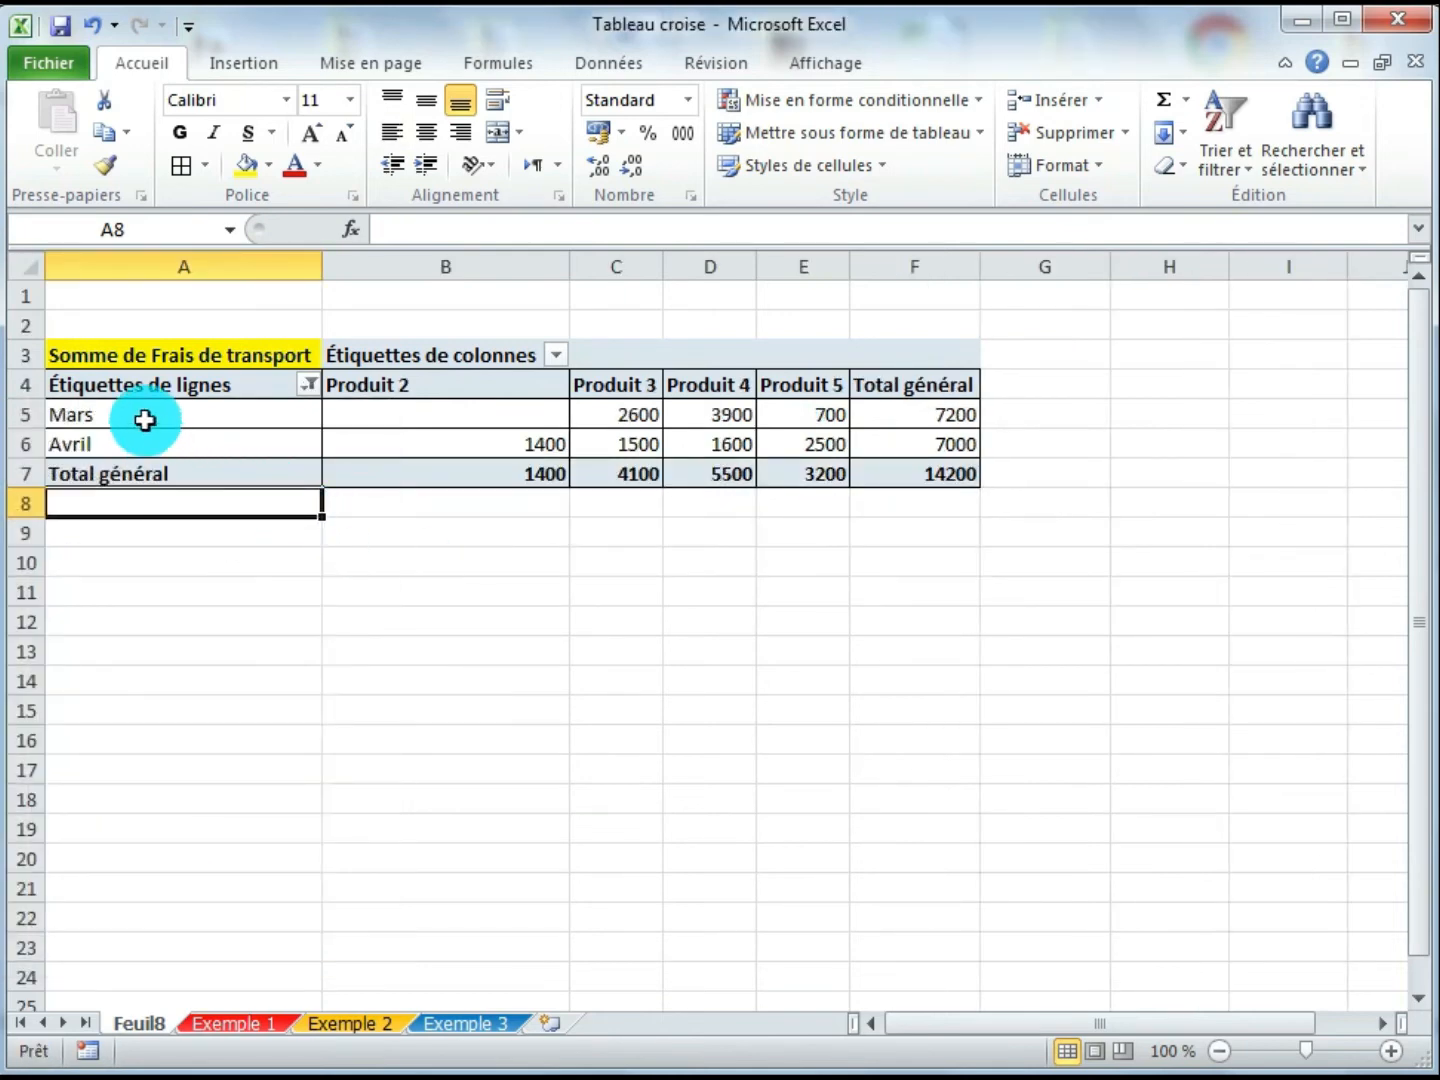
# - Examine the filtered pivot's product values and grand totals for Mars and Avril
pyautogui.click(145, 420)
pyautogui.click(228, 448)
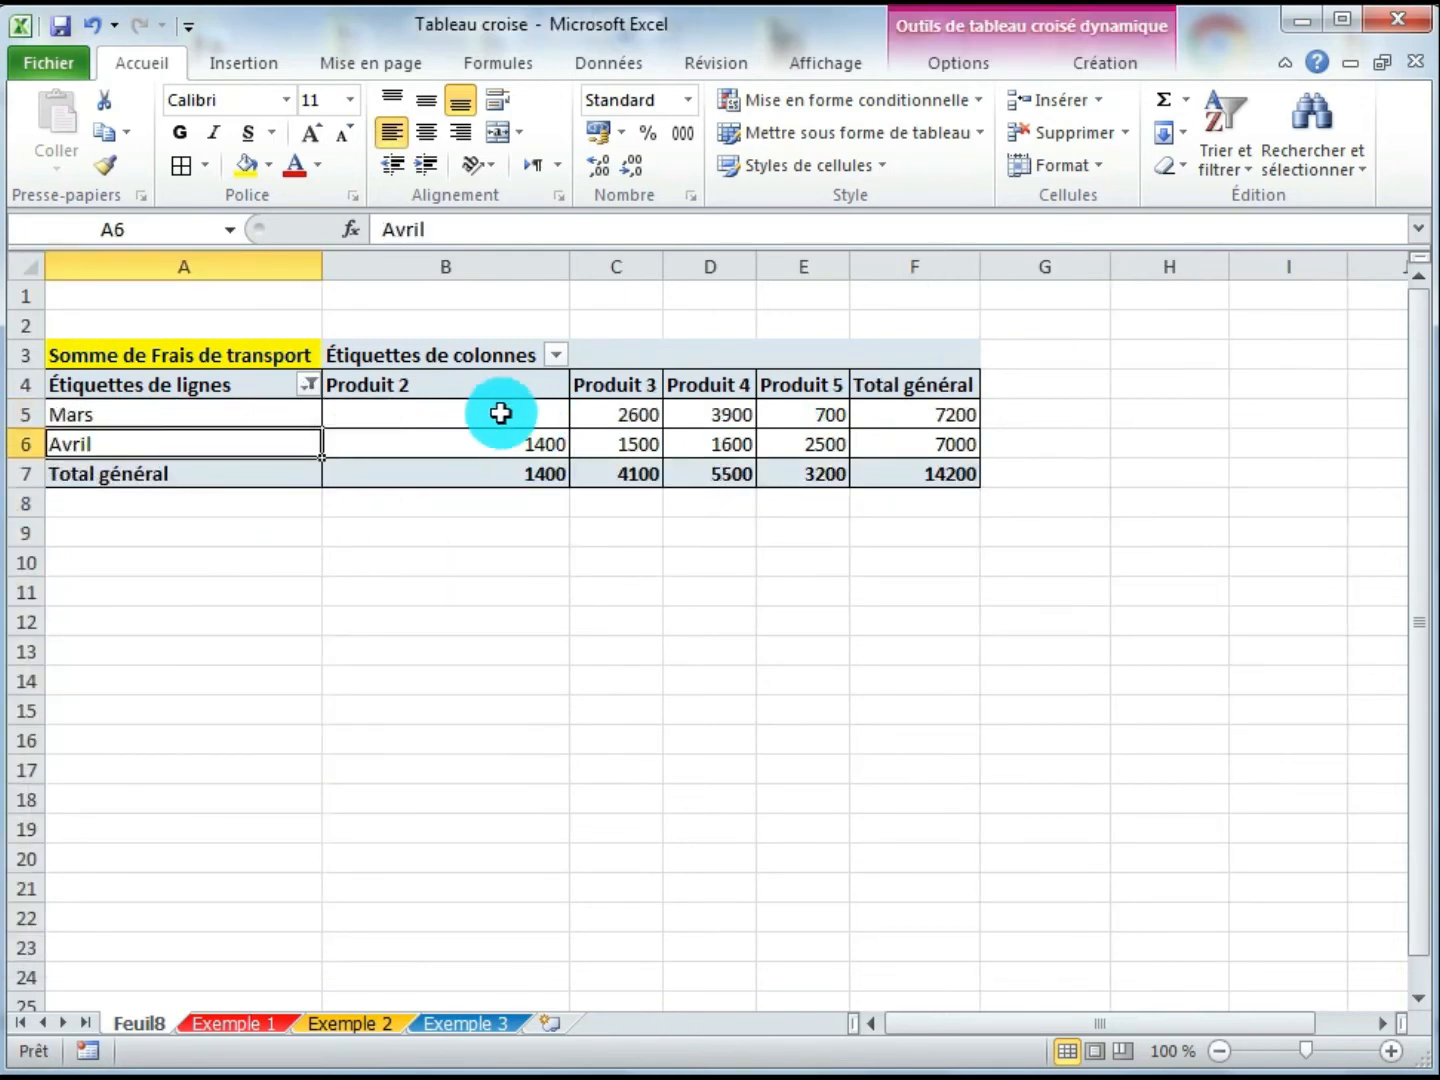
pyautogui.click(386, 411)
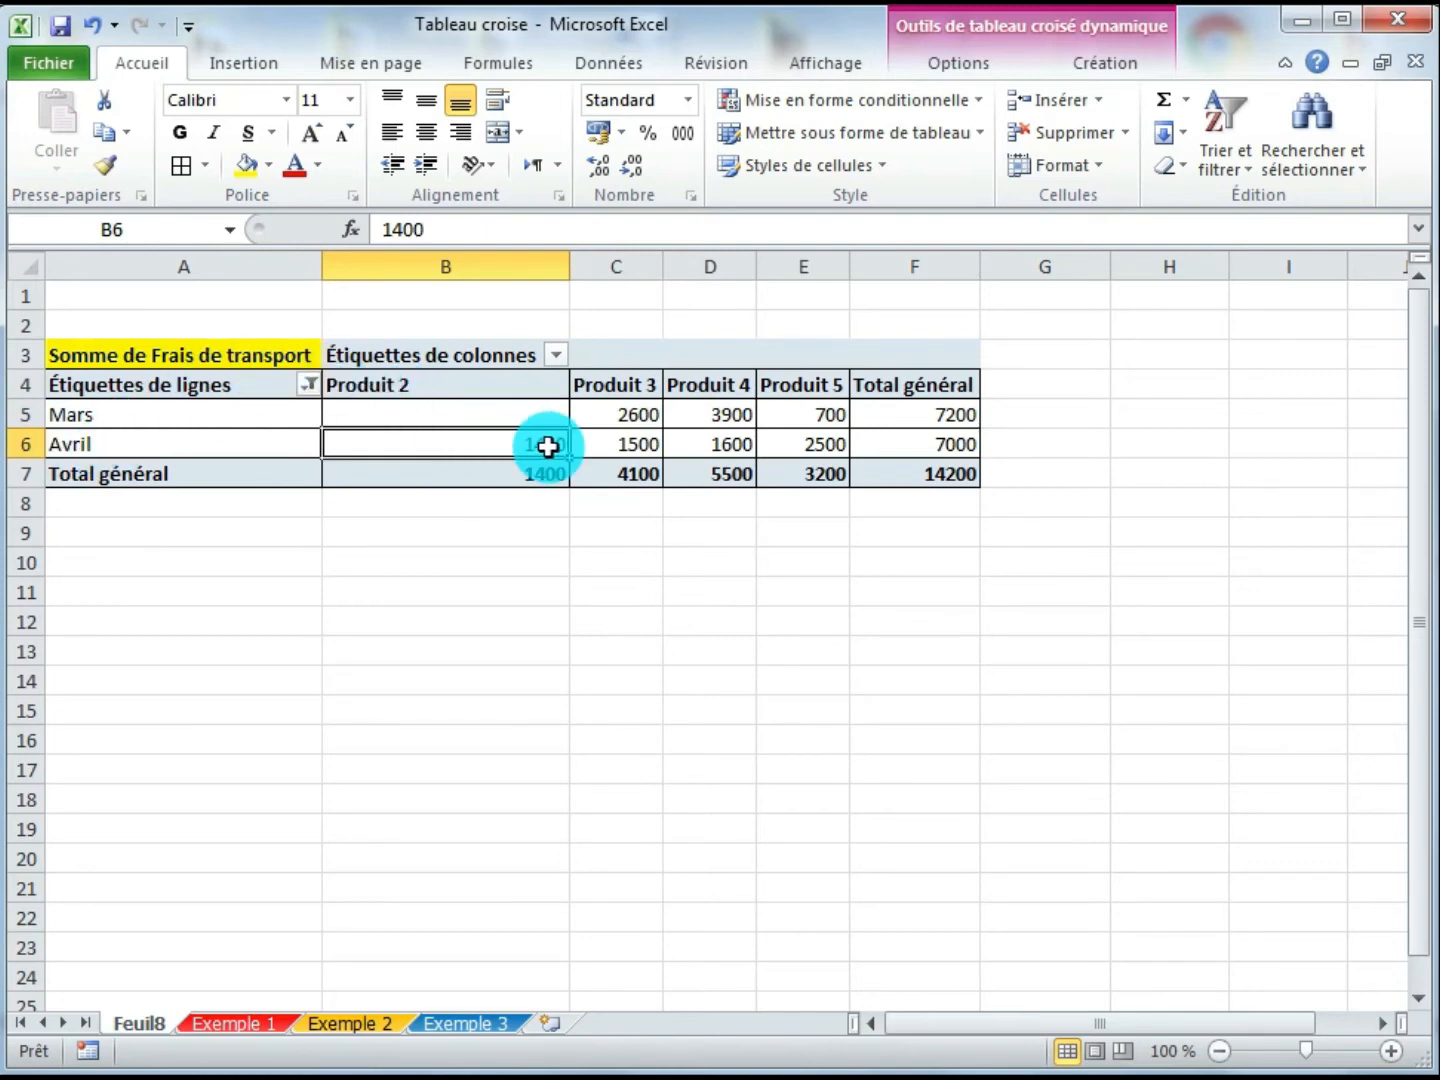
pyautogui.moveTo(527, 415); pyautogui.dragTo(527, 444)
pyautogui.click(632, 478)
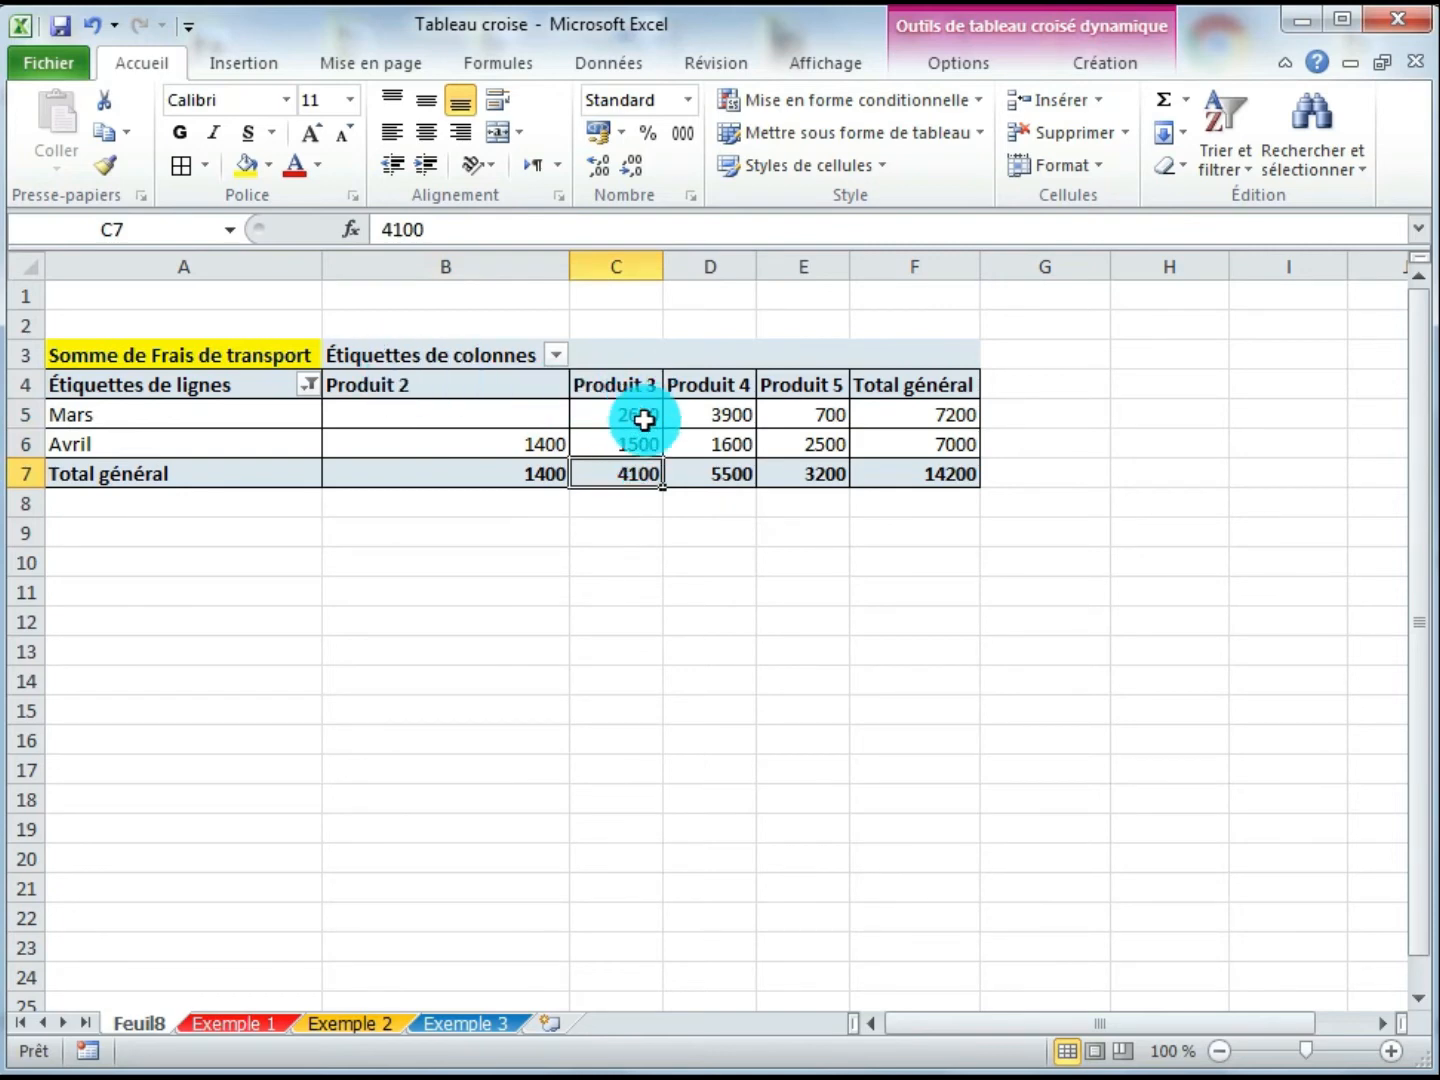
pyautogui.click(740, 476)
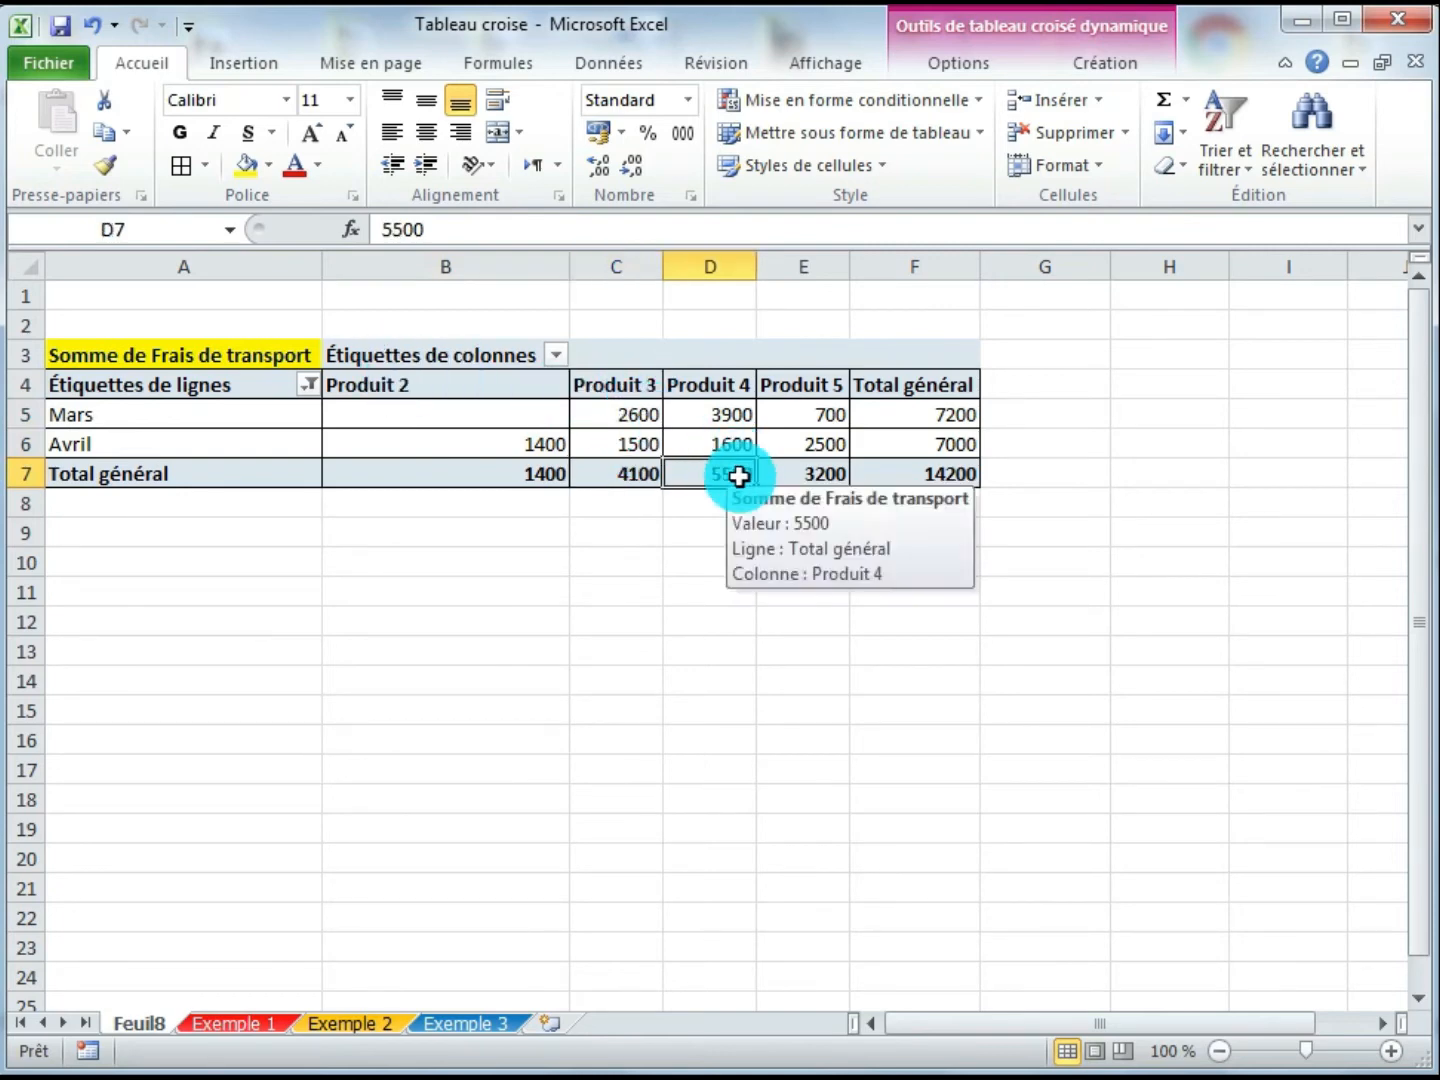
pyautogui.click(950, 417)
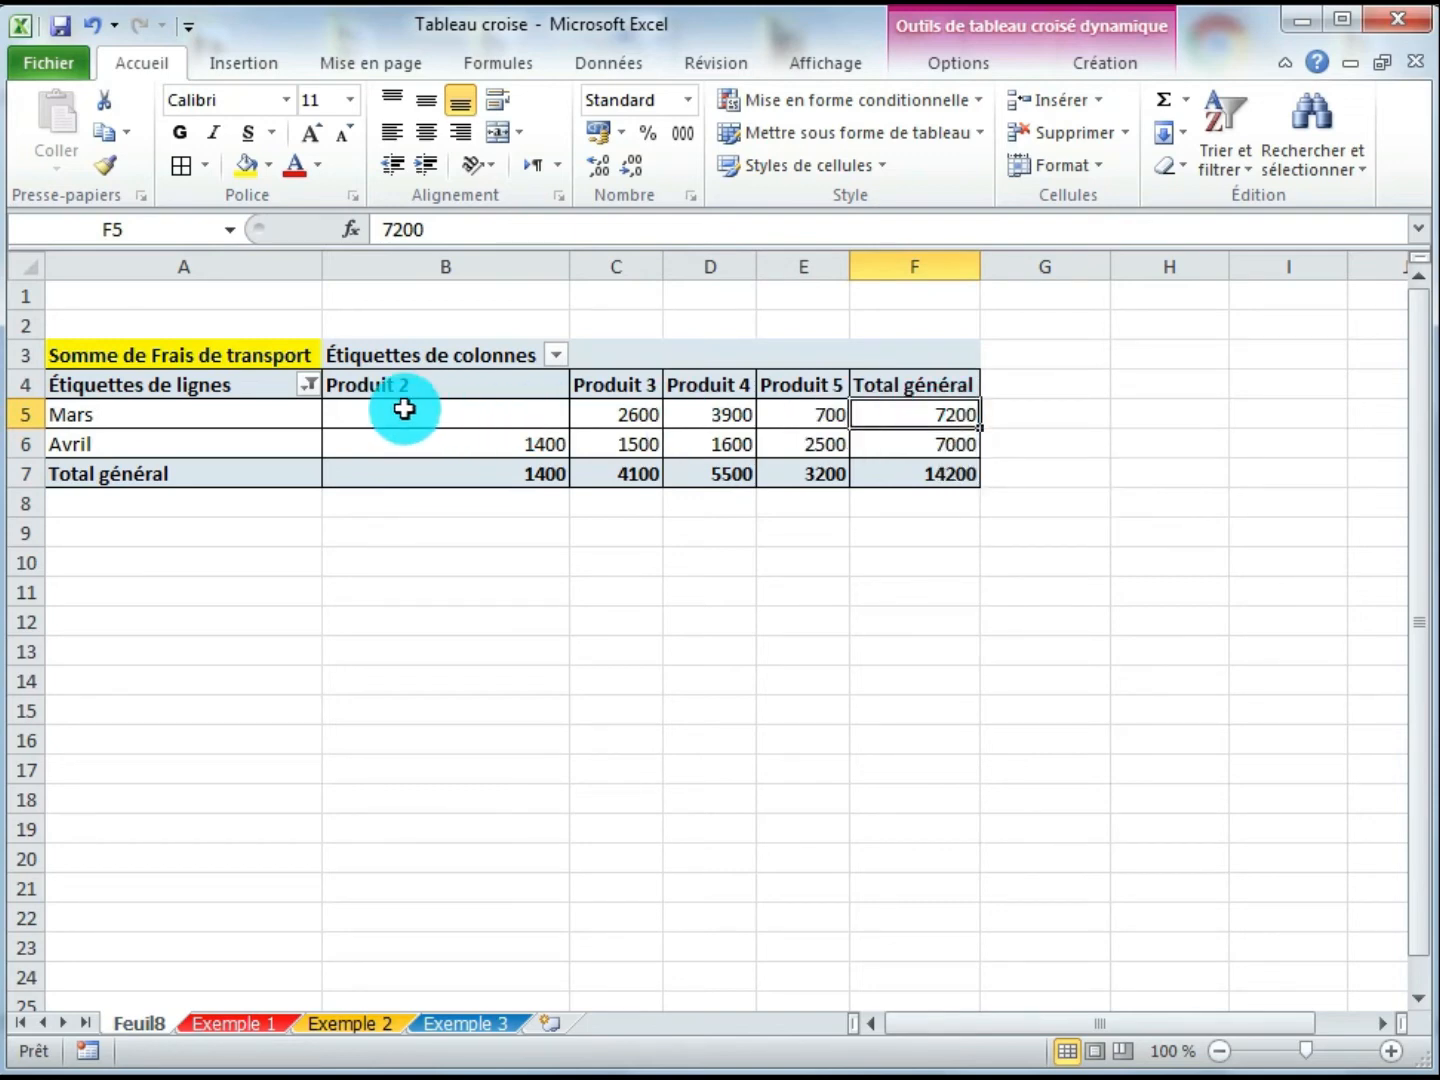
pyautogui.moveTo(411, 411)
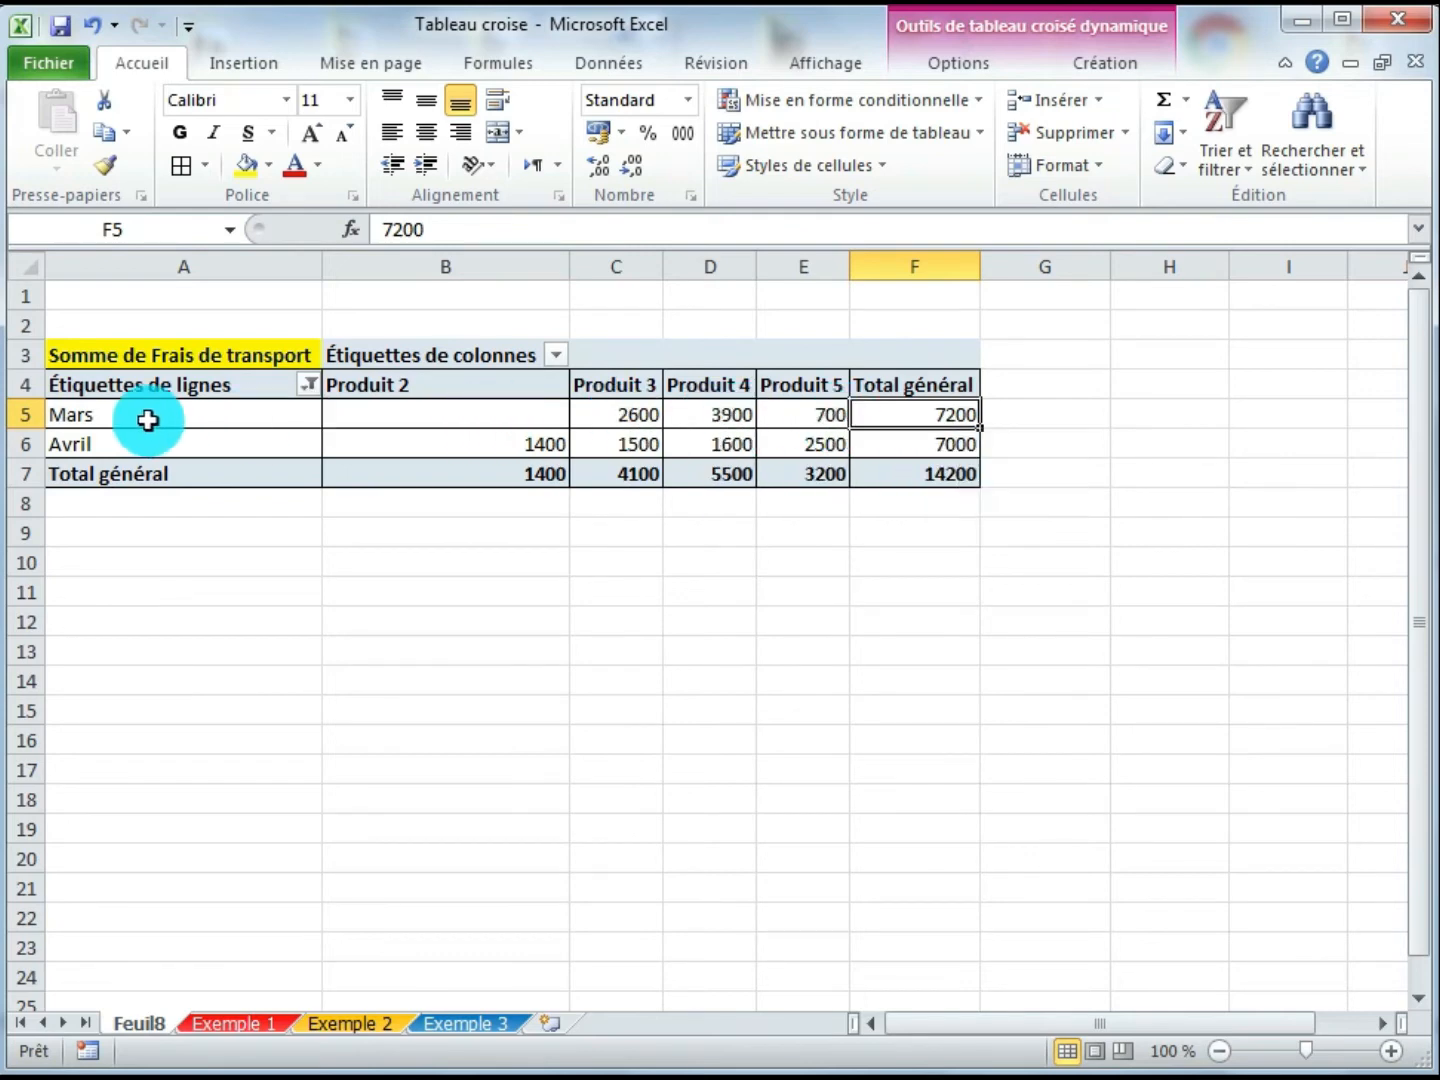
pyautogui.click(935, 473)
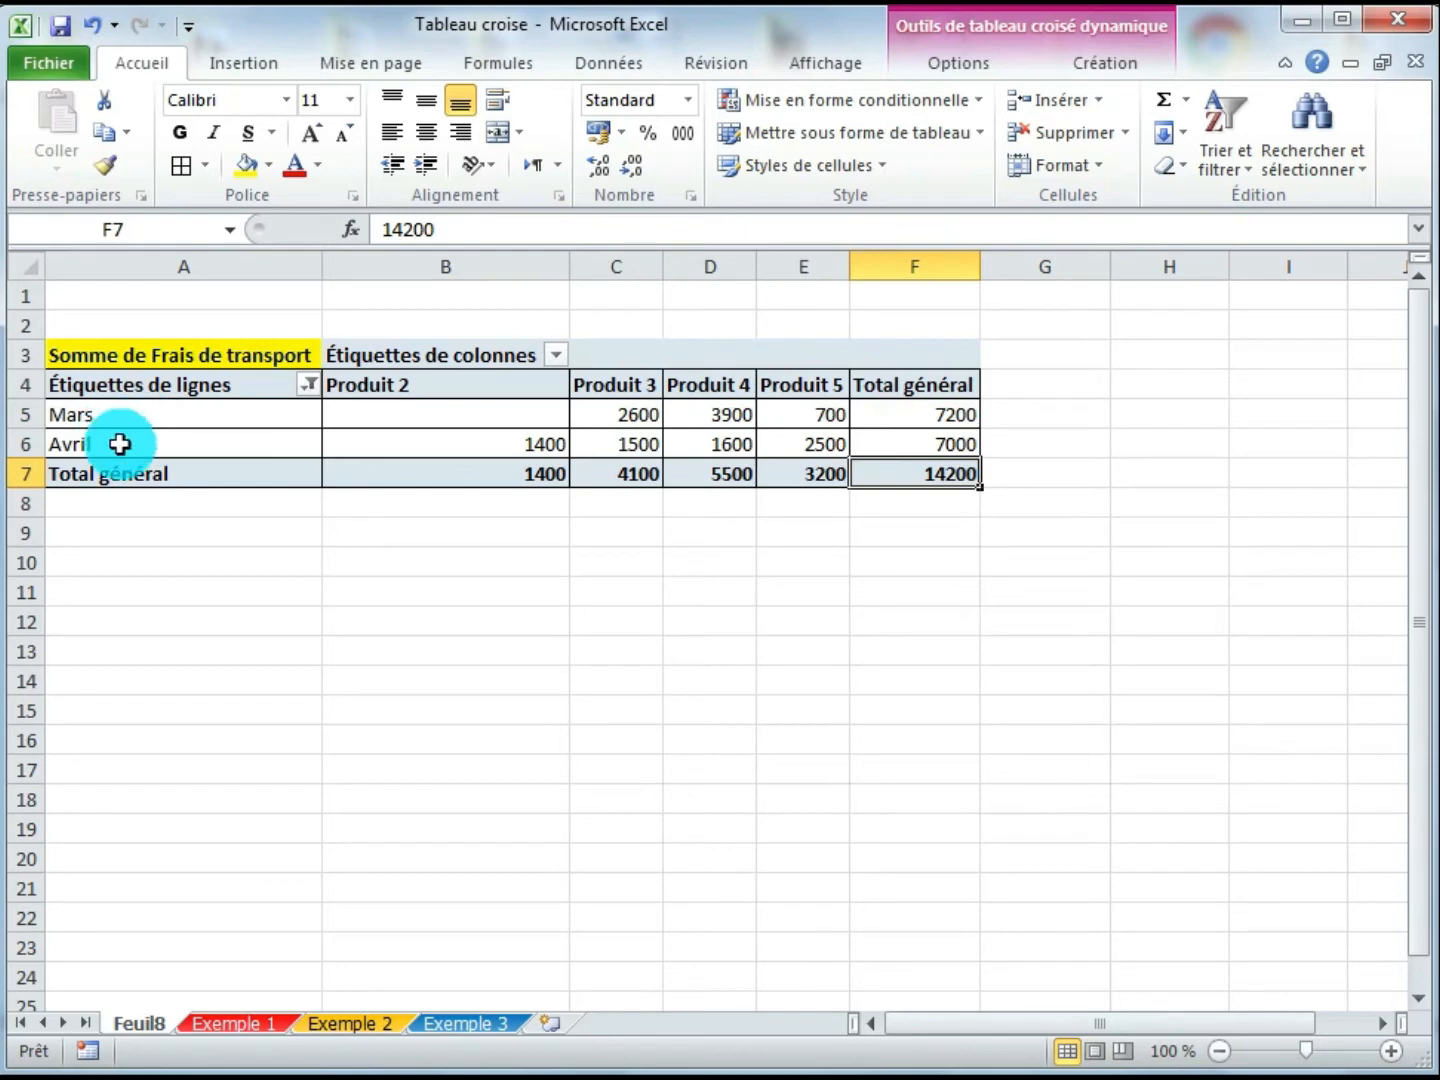
# - Clear the month filter so all months are shown again
pyautogui.click(308, 385)
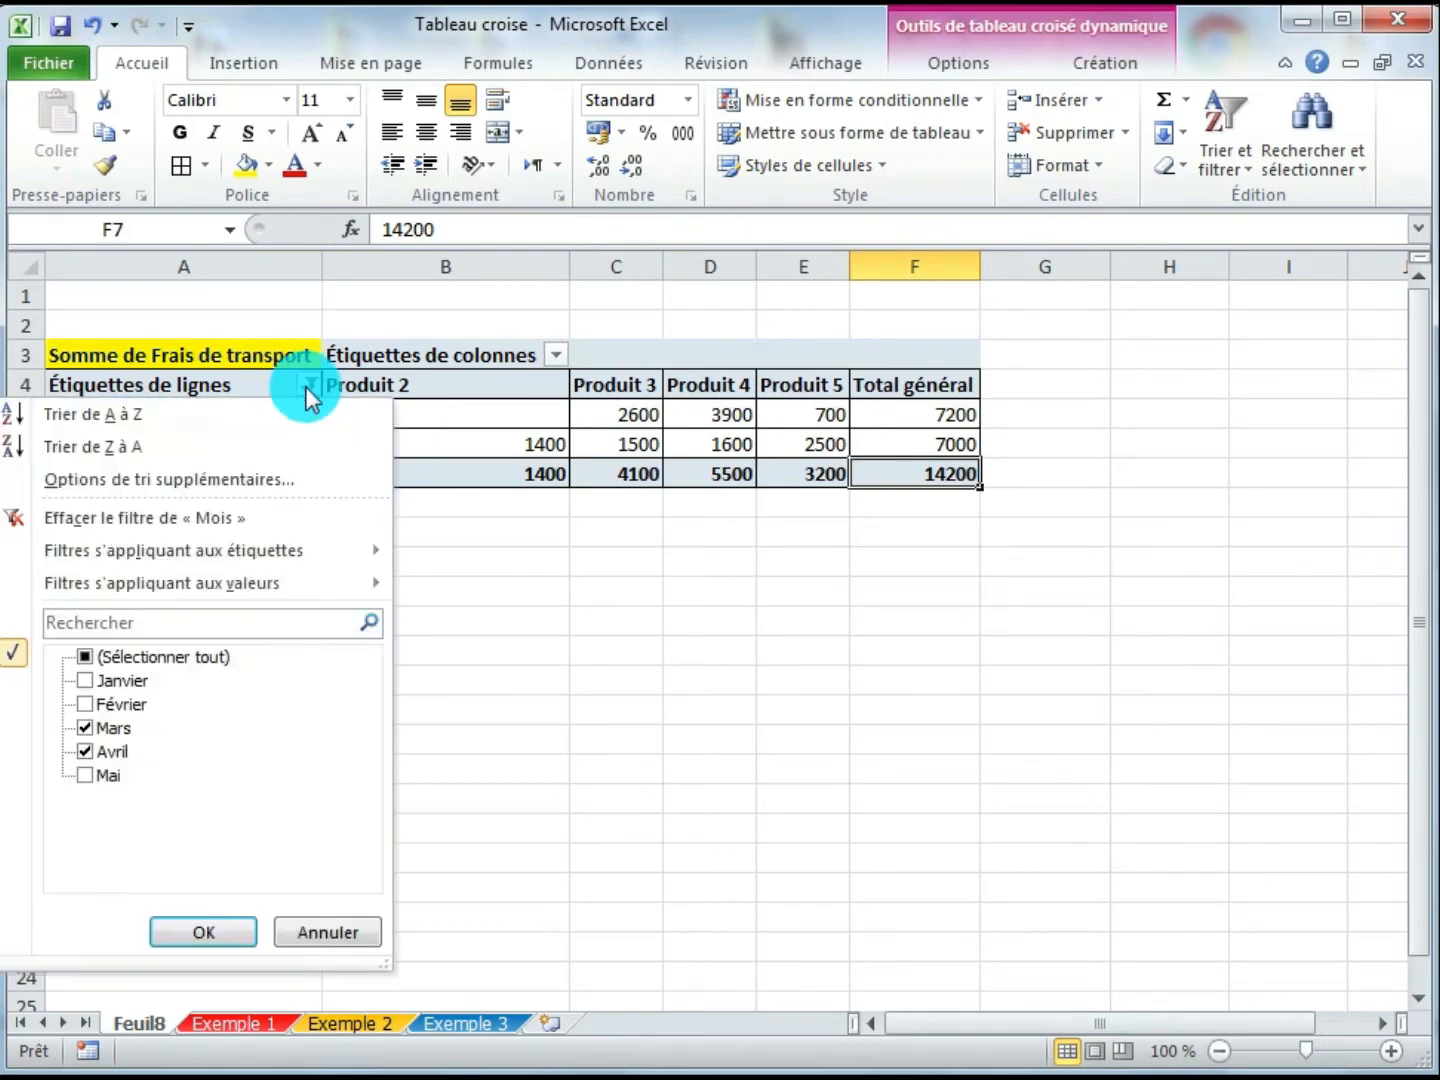
pyautogui.click(85, 661)
pyautogui.click(180, 935)
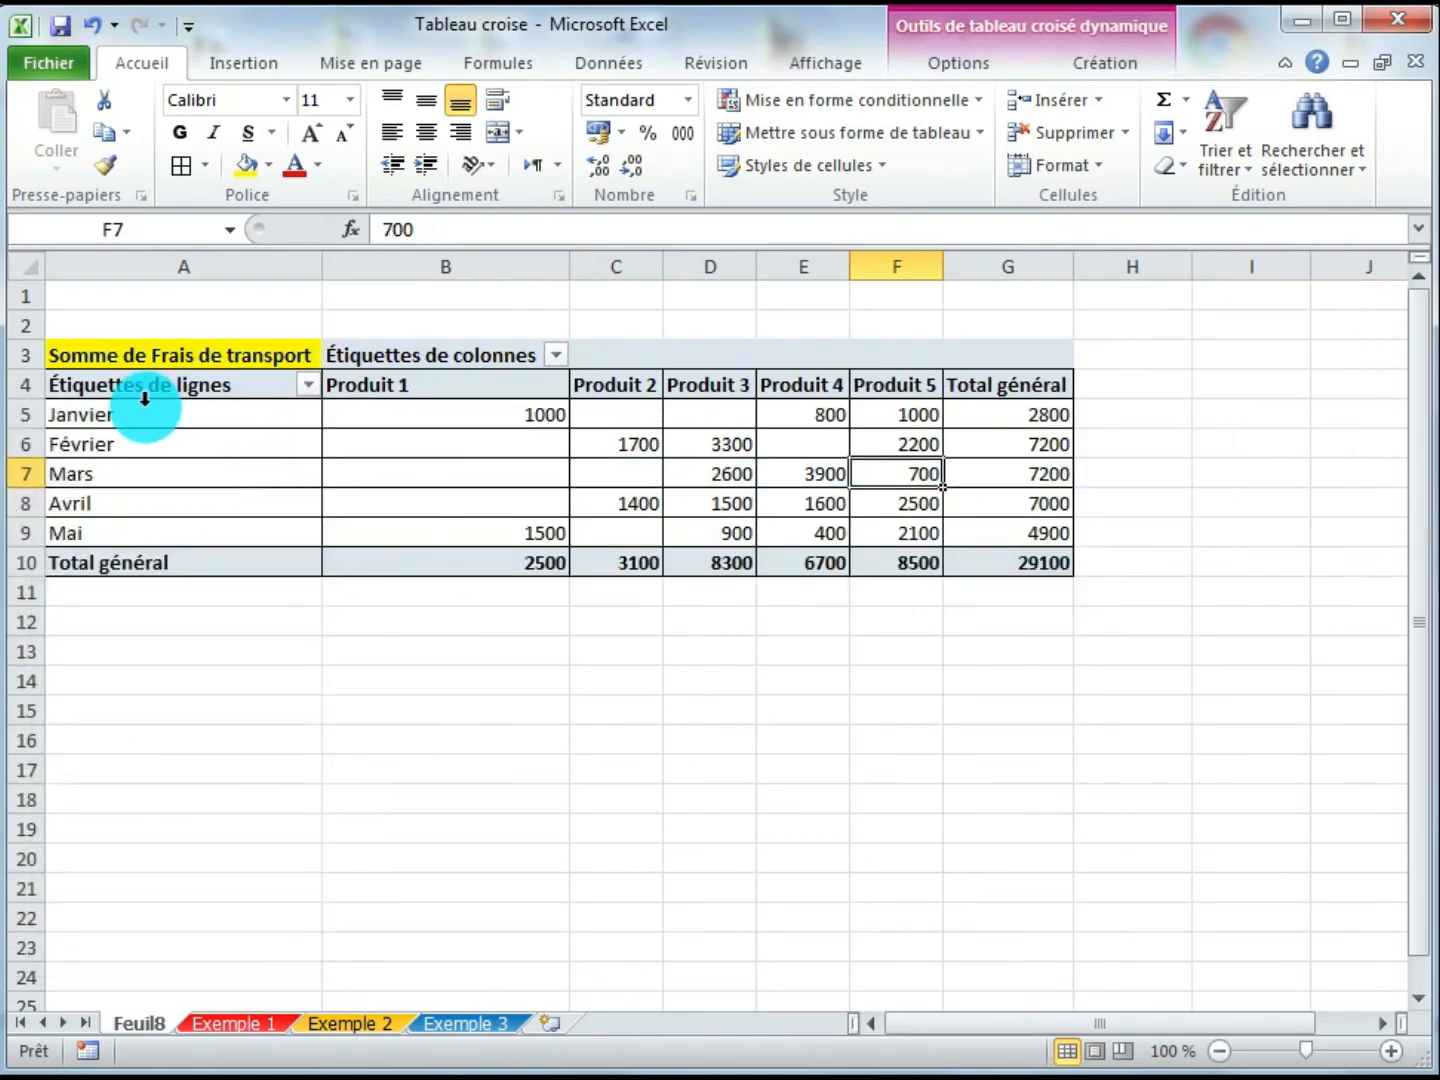
pyautogui.click(556, 355)
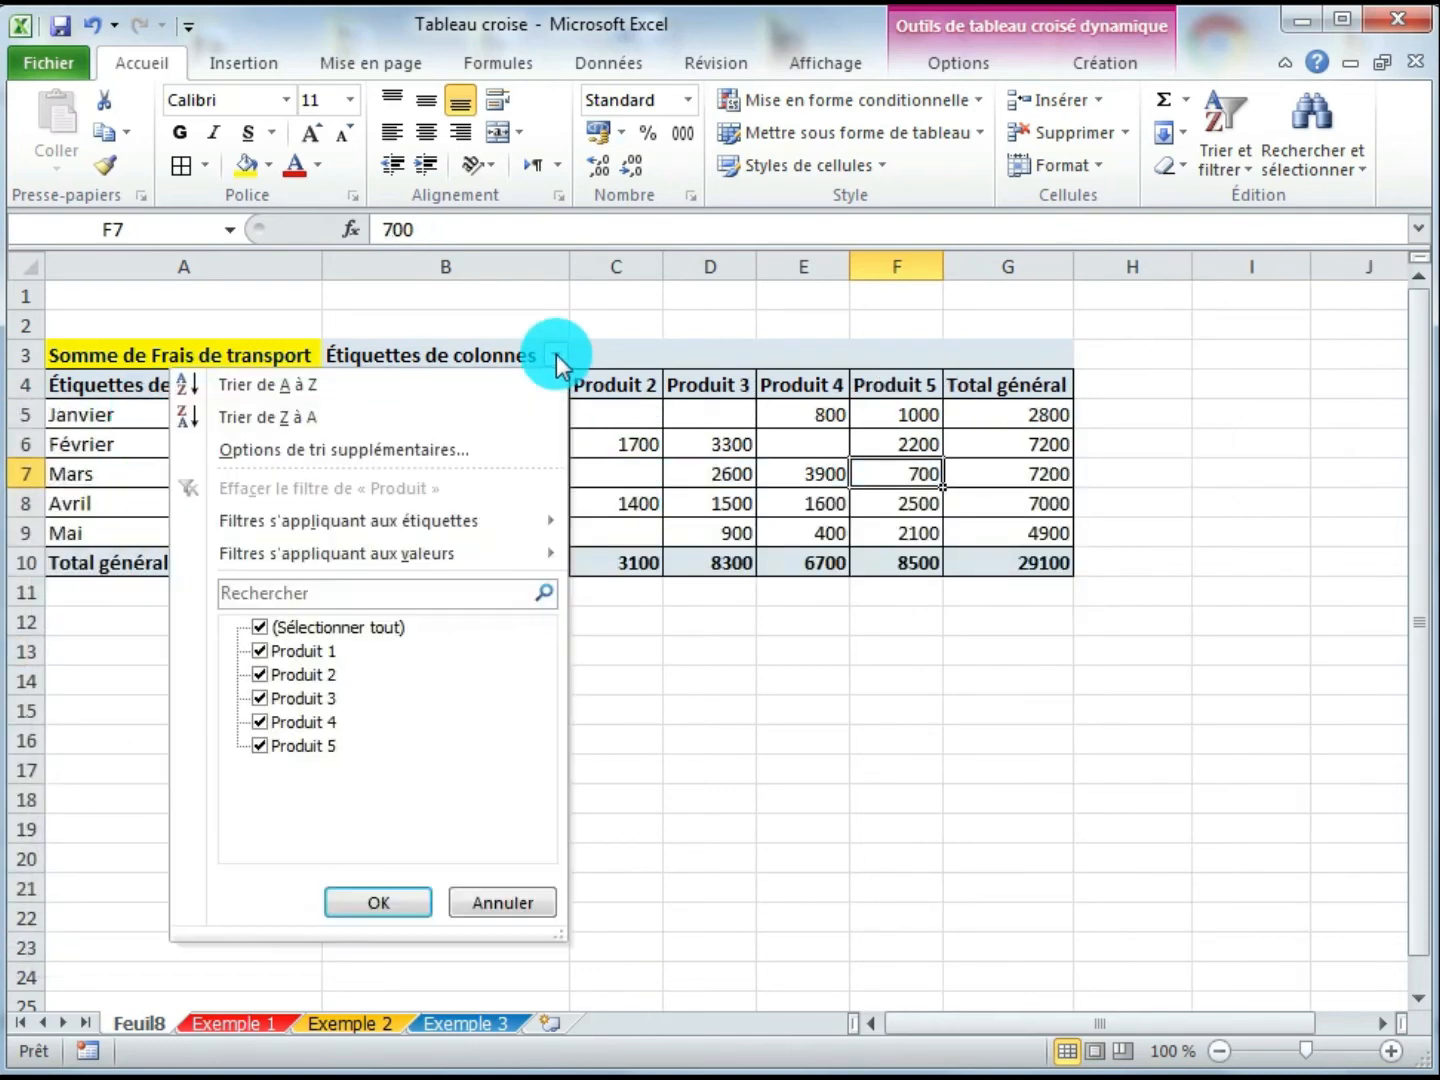
pyautogui.click(260, 629)
pyautogui.click(362, 904)
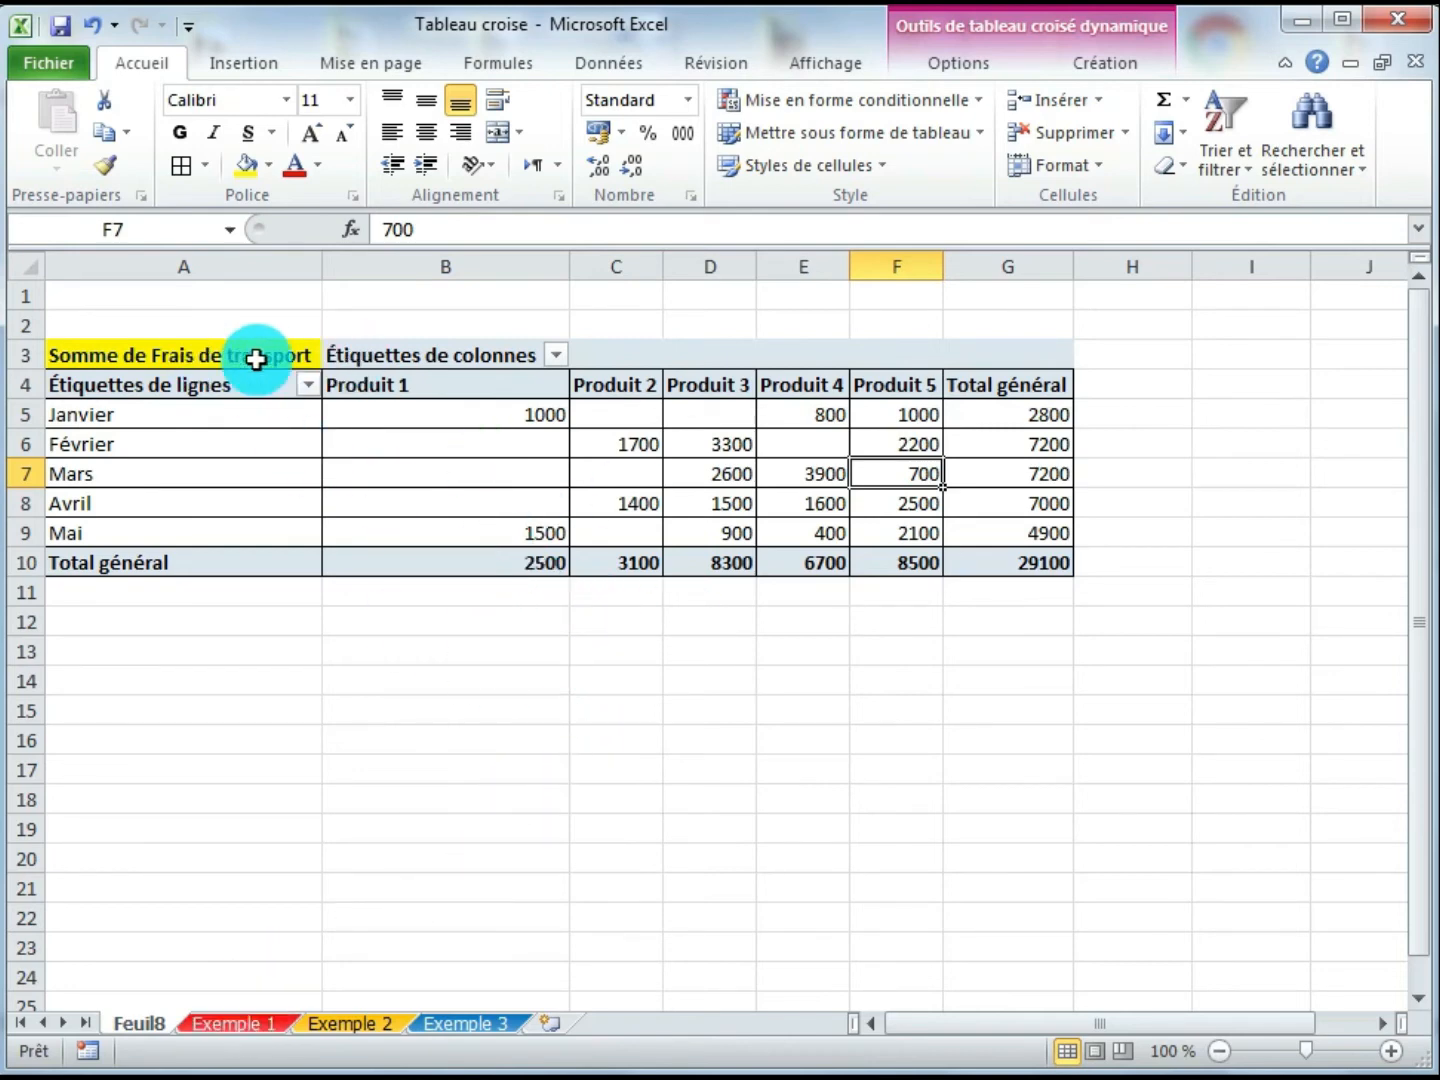
# - Insert a new pivot table from the Exemple 1 cost table, placing it on a new worksheet
pyautogui.click(232, 1023)
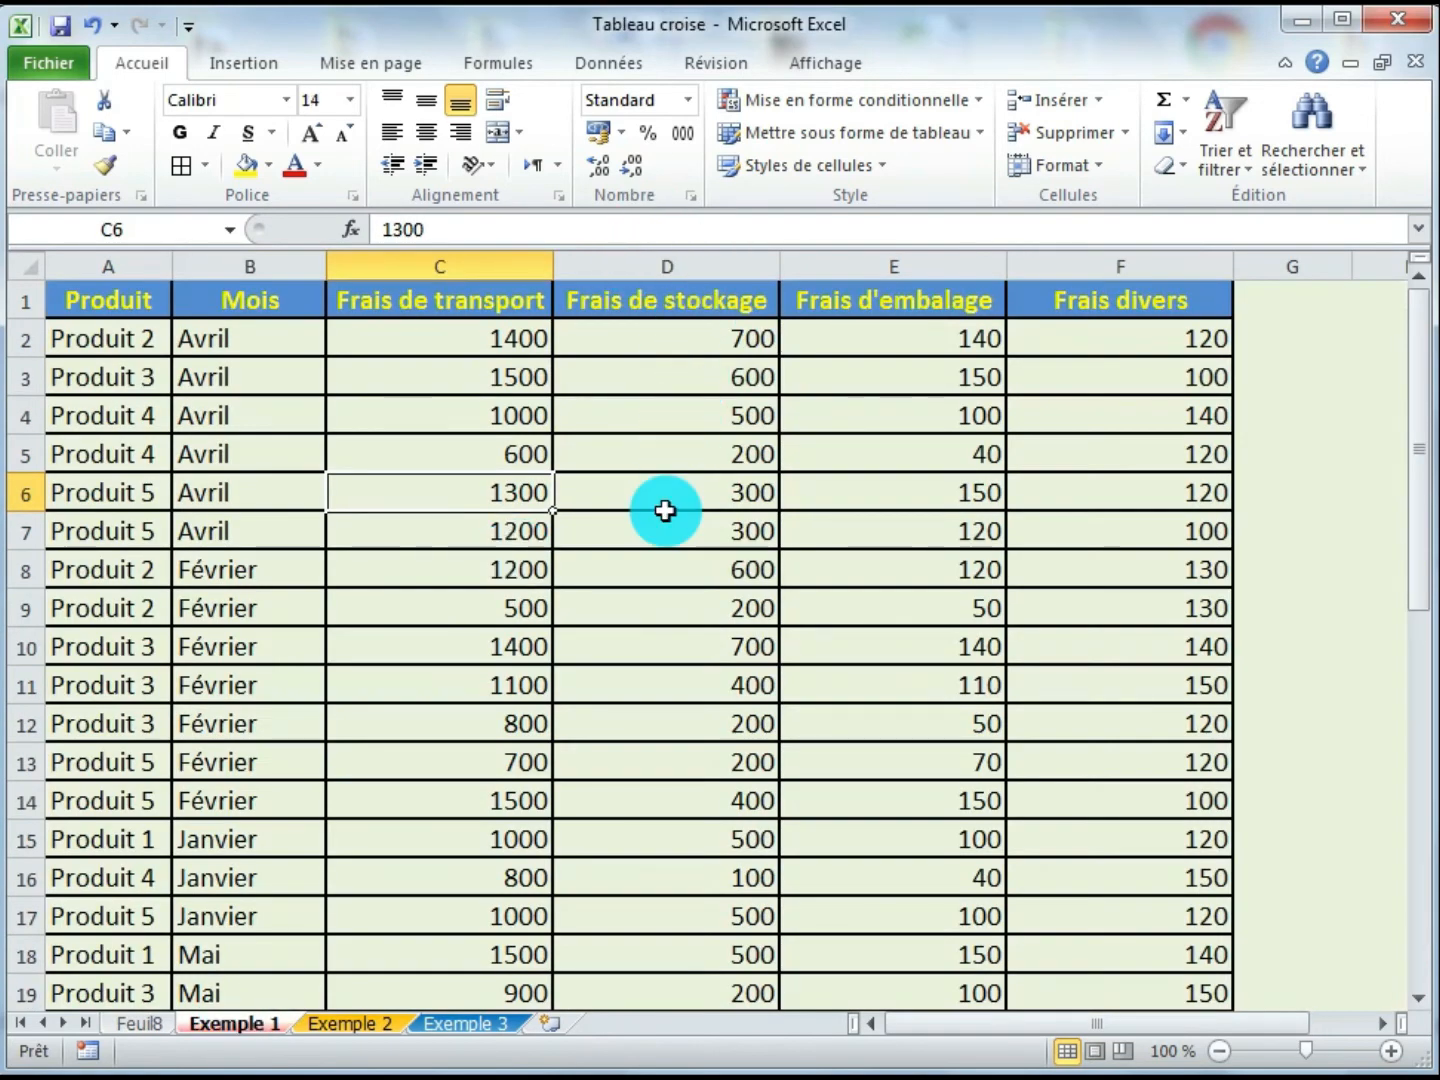
pyautogui.click(514, 536)
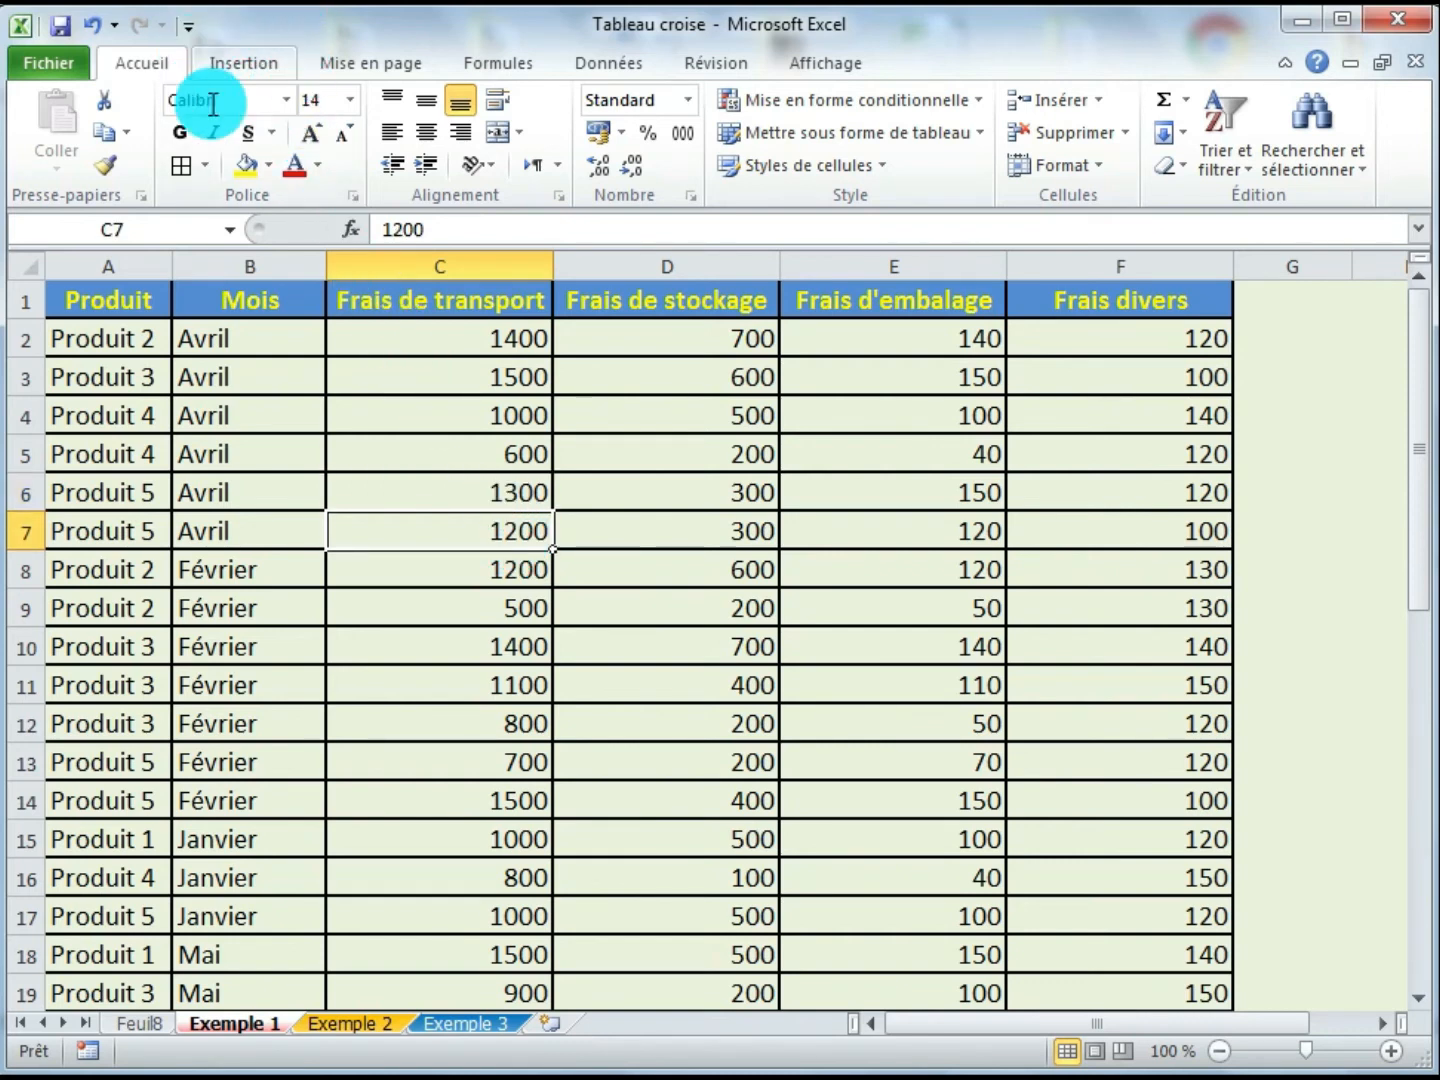
pyautogui.click(277, 65)
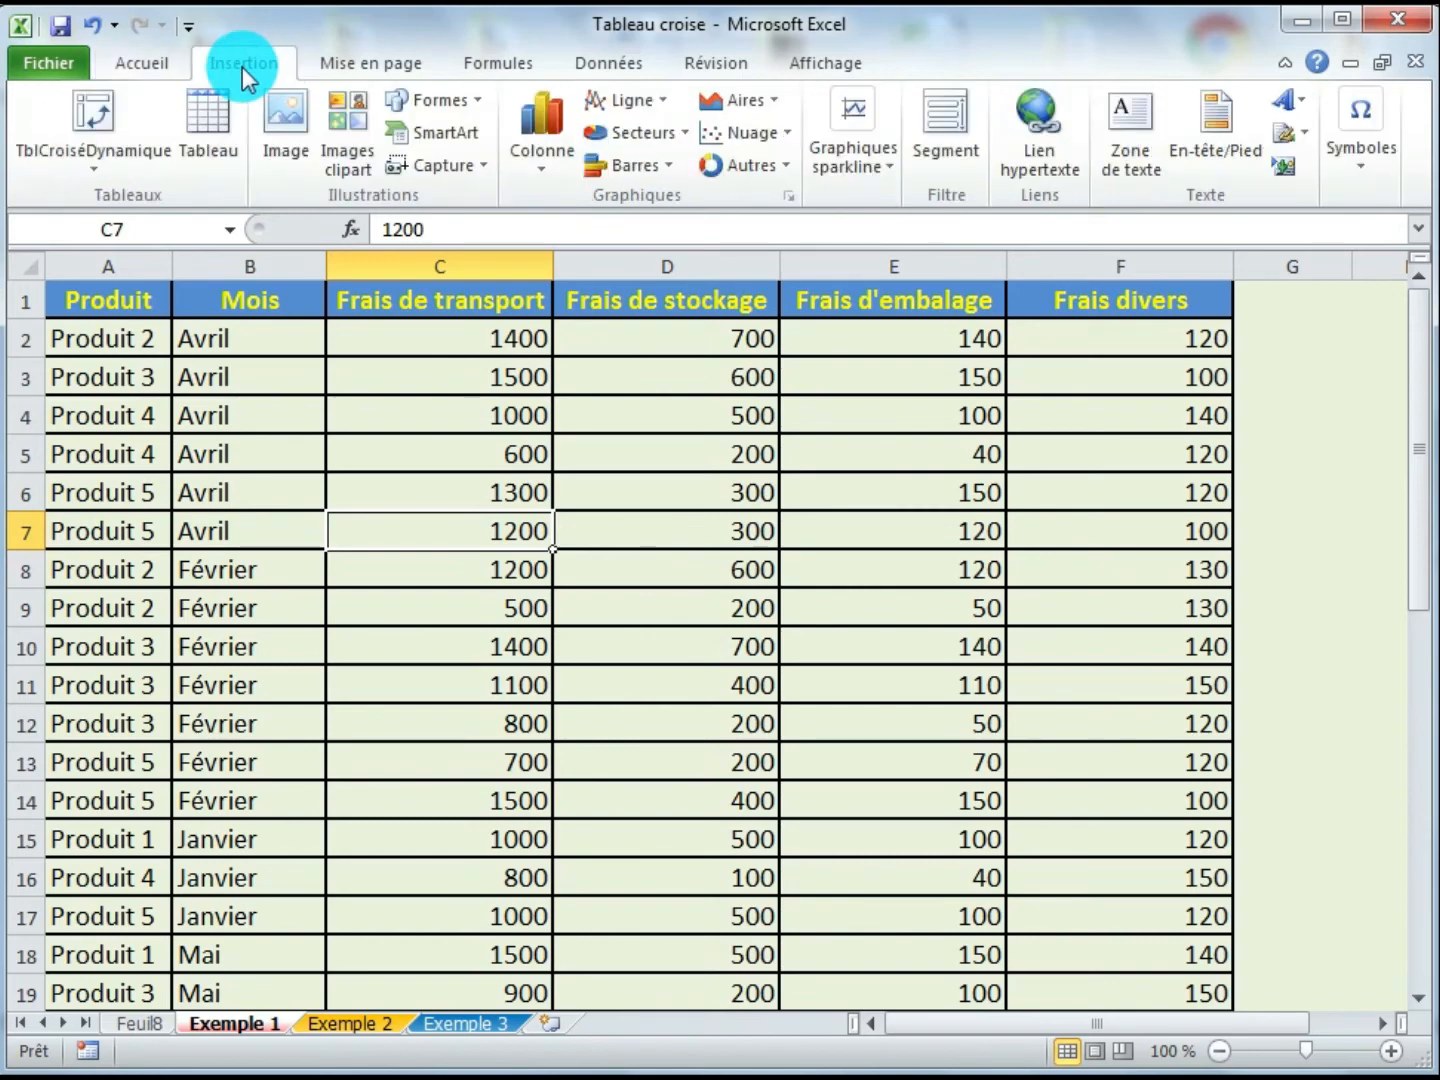
pyautogui.click(85, 173)
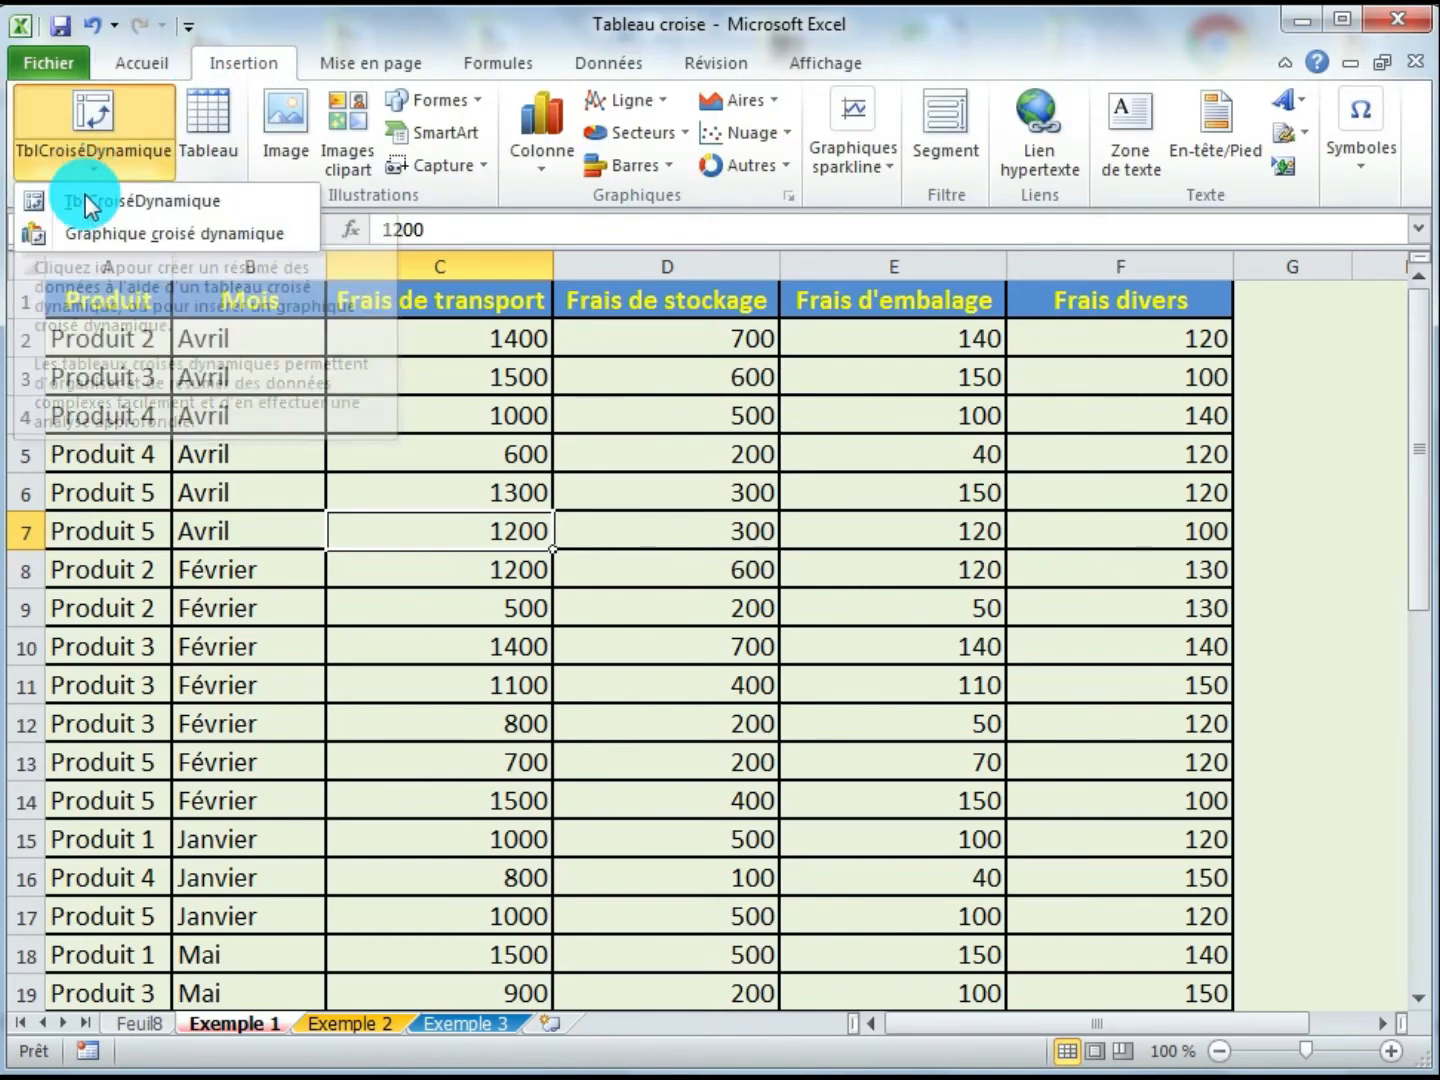
pyautogui.click(175, 203)
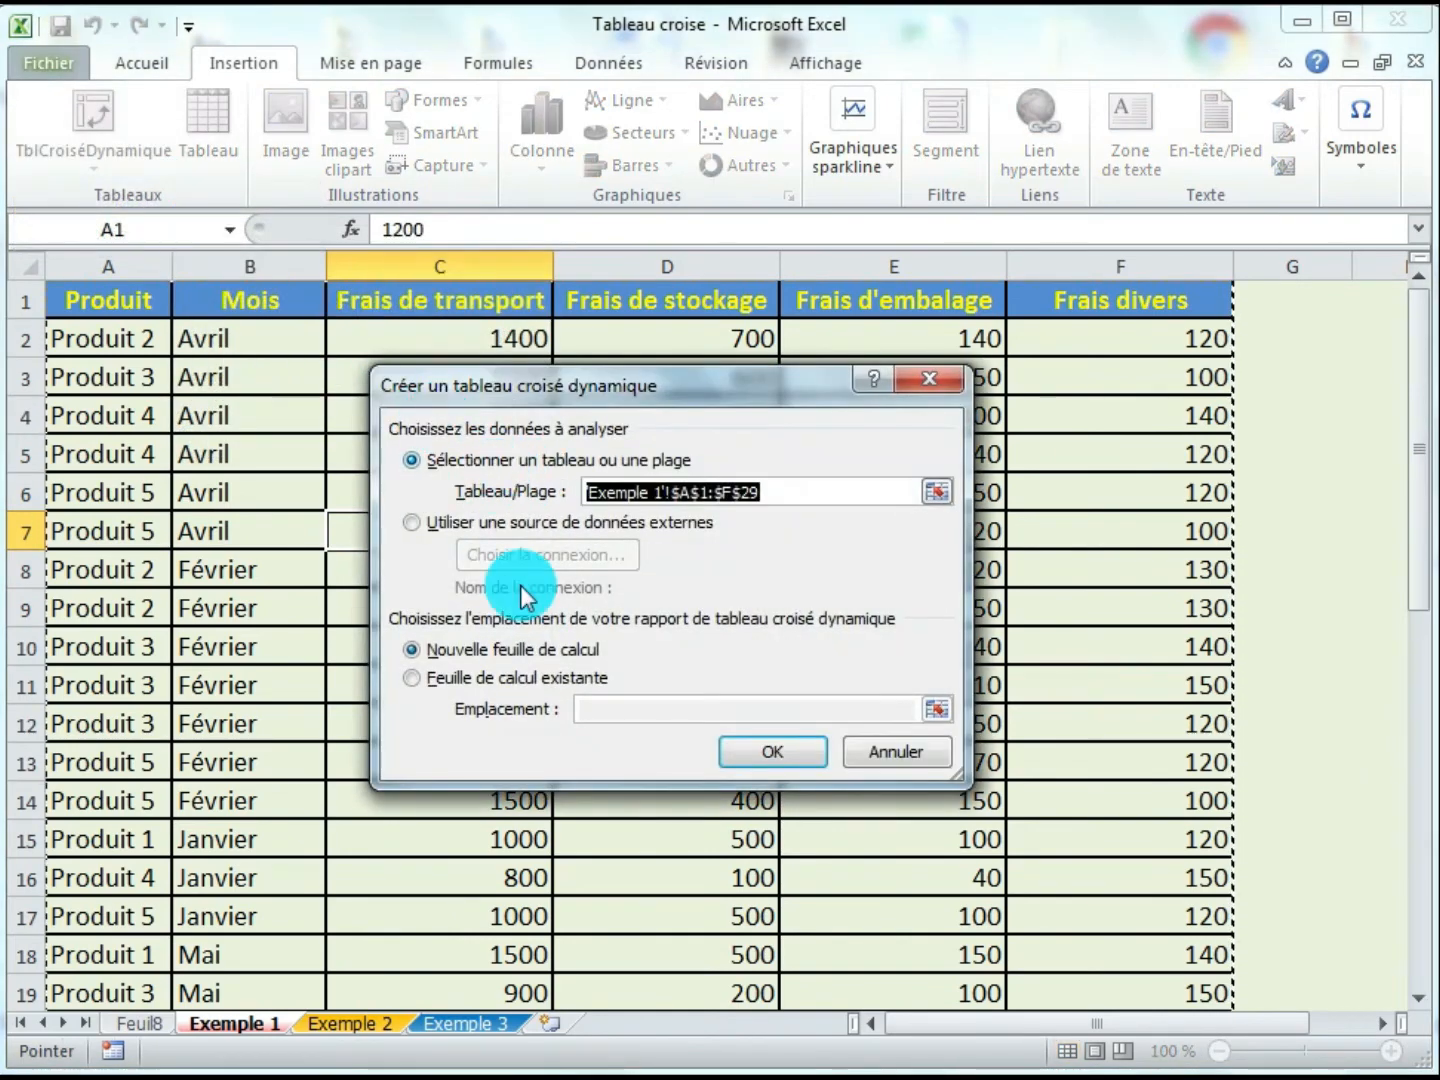
pyautogui.click(455, 653)
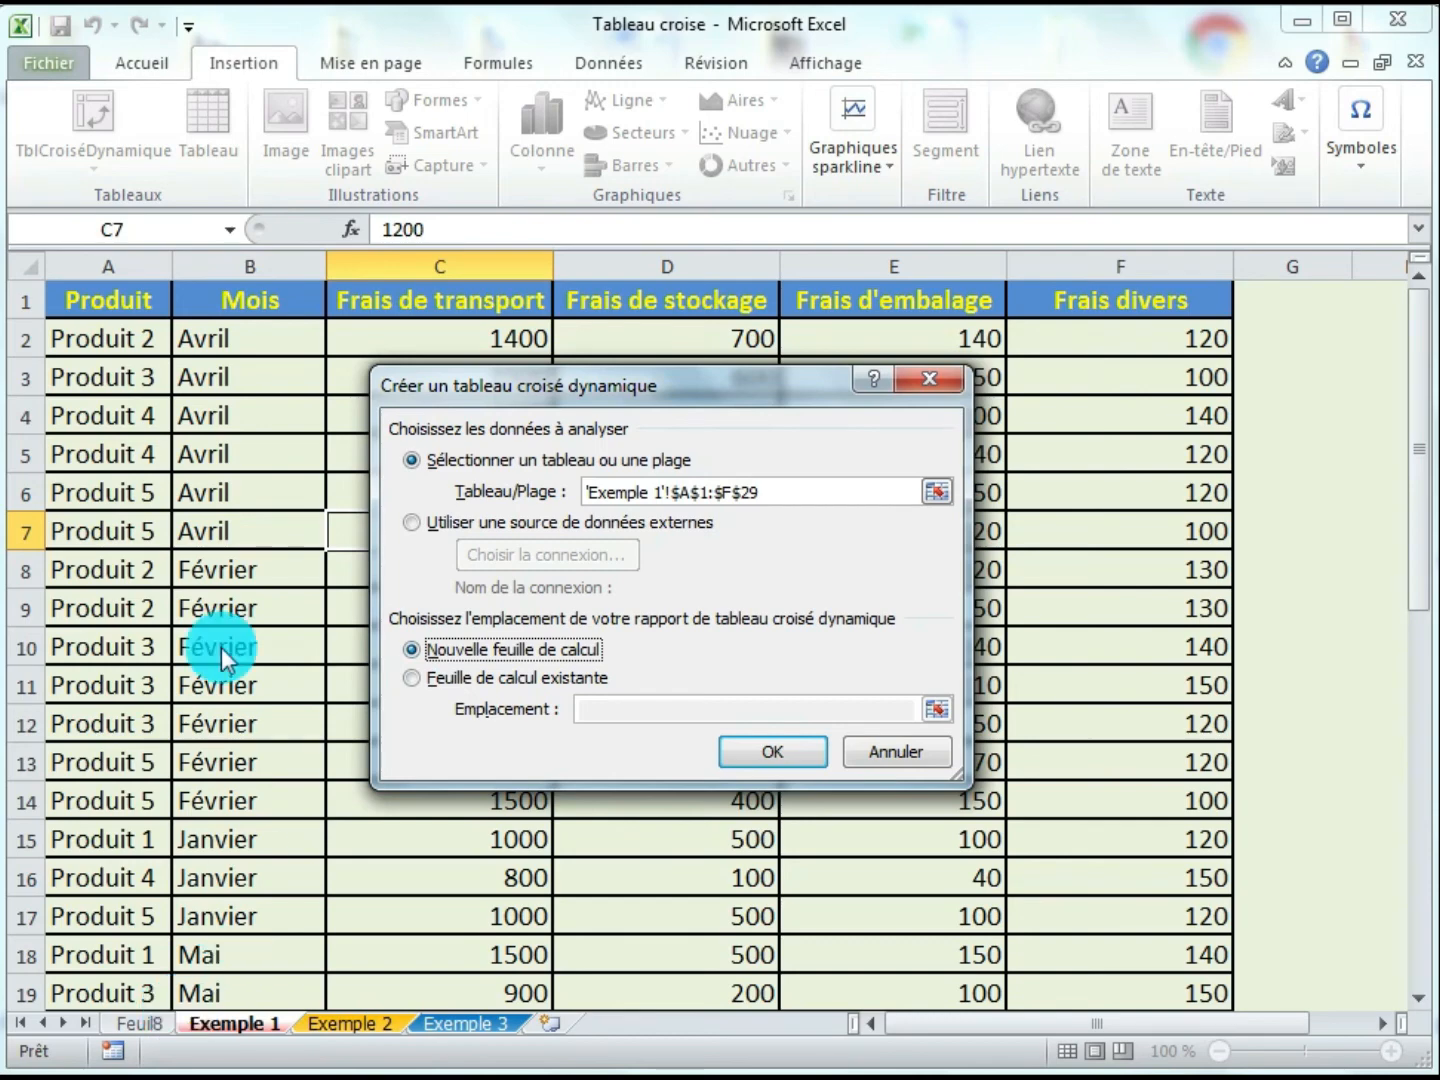
pyautogui.click(758, 753)
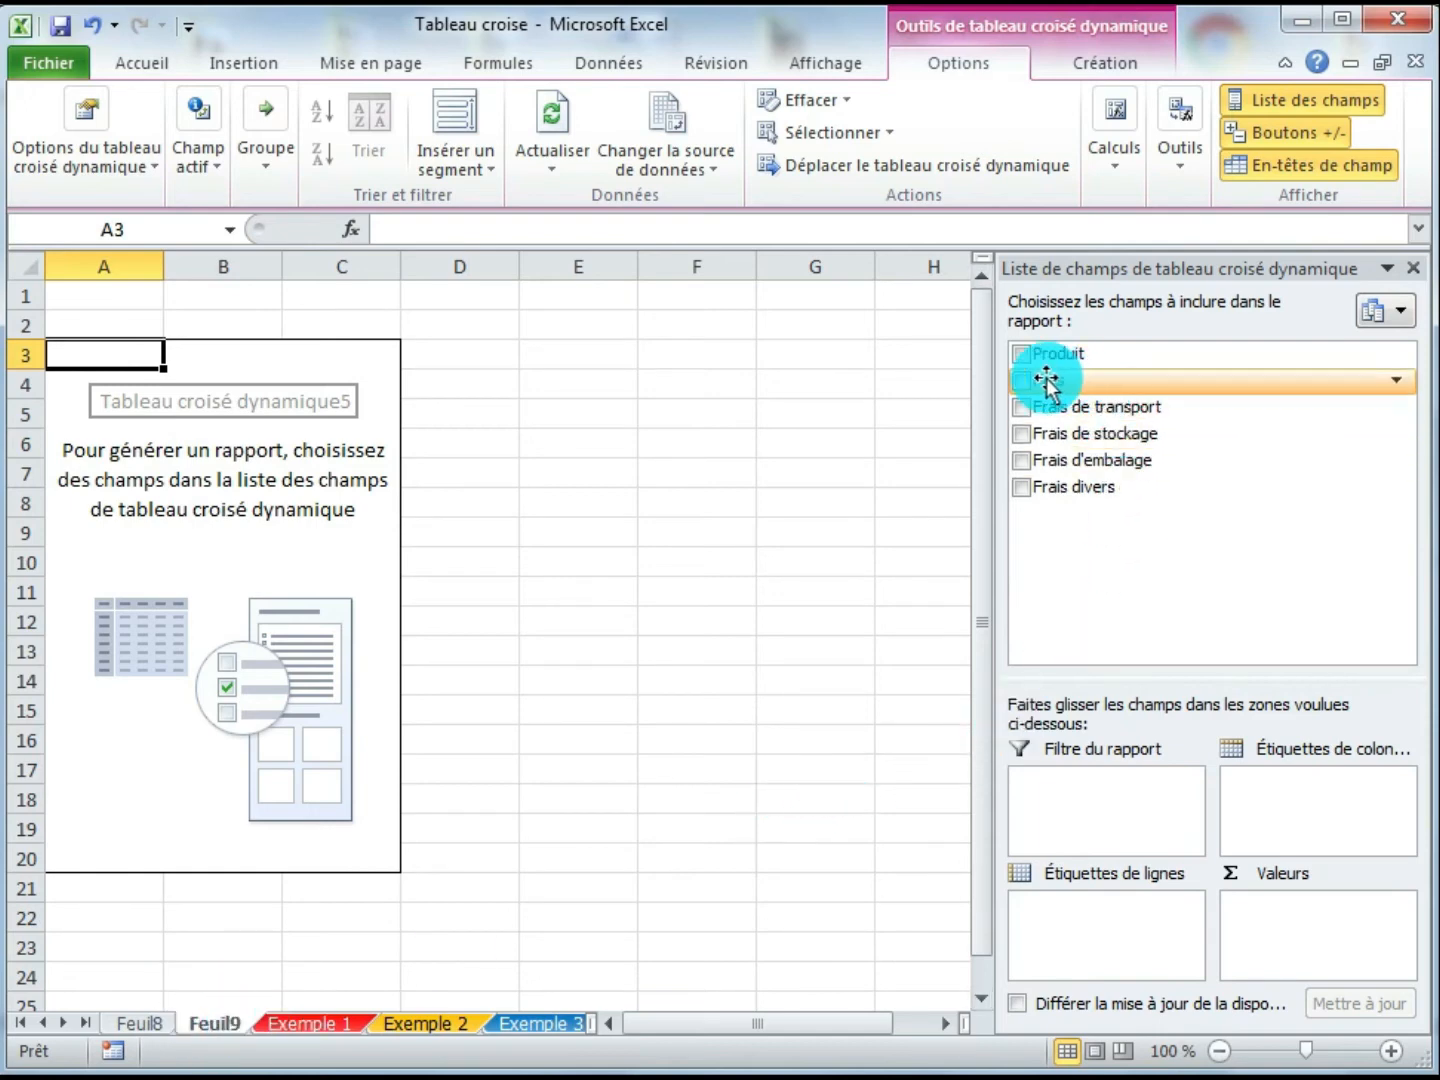
# - Lay out the pivot with Mois as column labels, Produit as row labels and Frais de stockage summed as values, then close the field list
pyautogui.moveTo(1059, 382); pyautogui.dragTo(1315, 793)
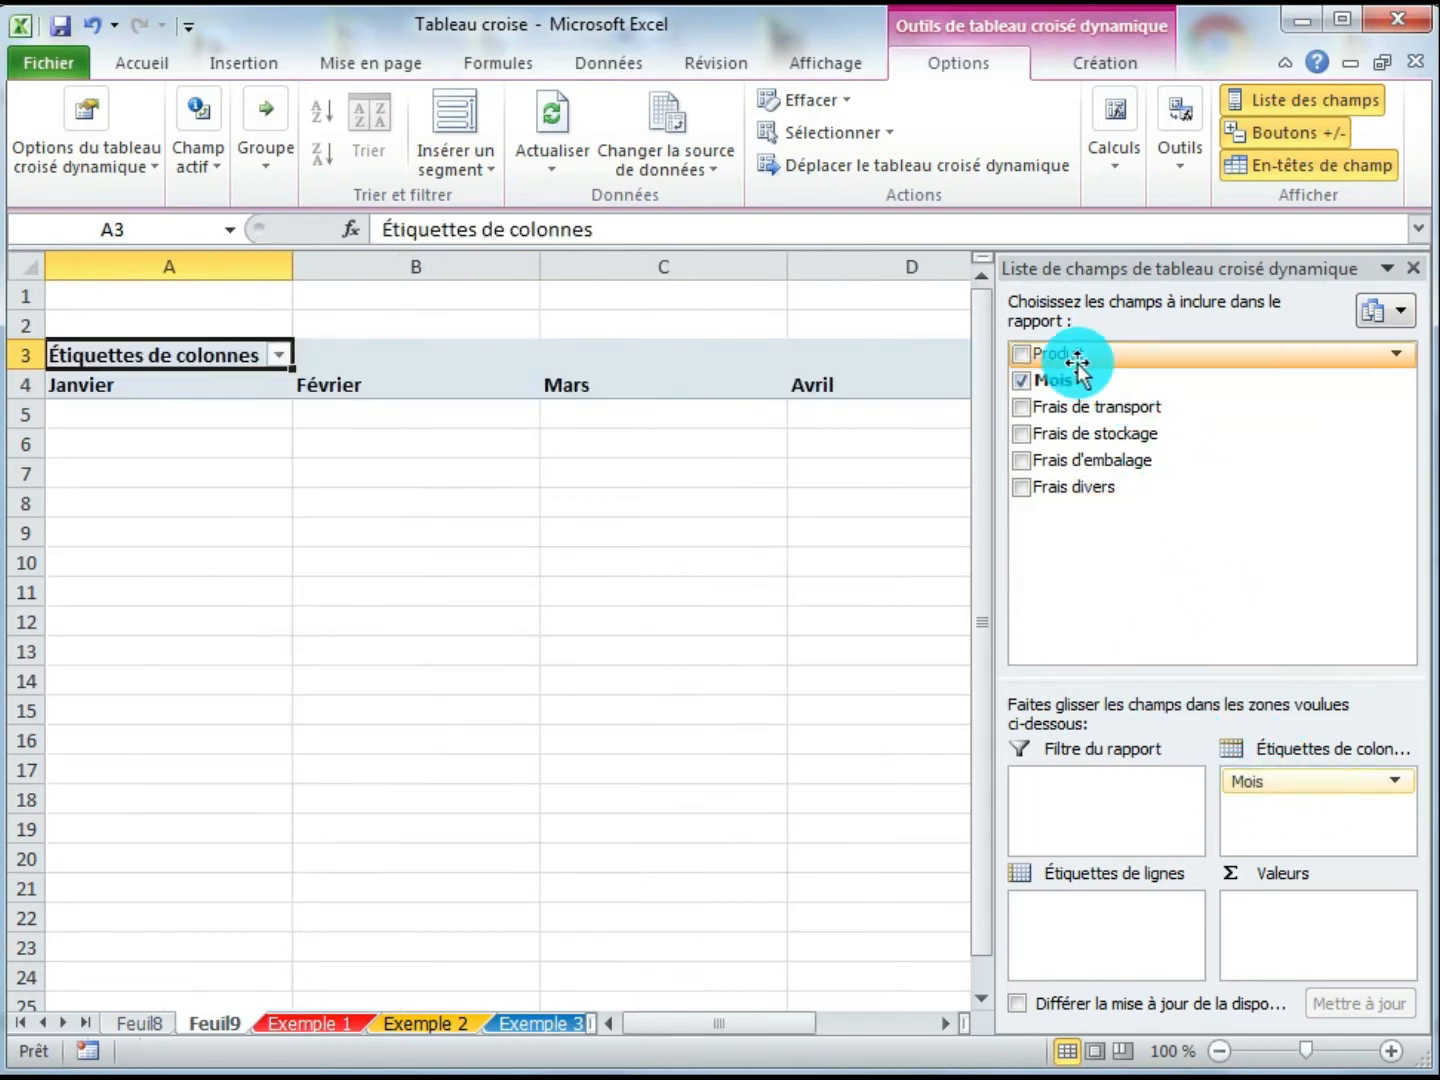
pyautogui.moveTo(1078, 374); pyautogui.dragTo(1055, 949)
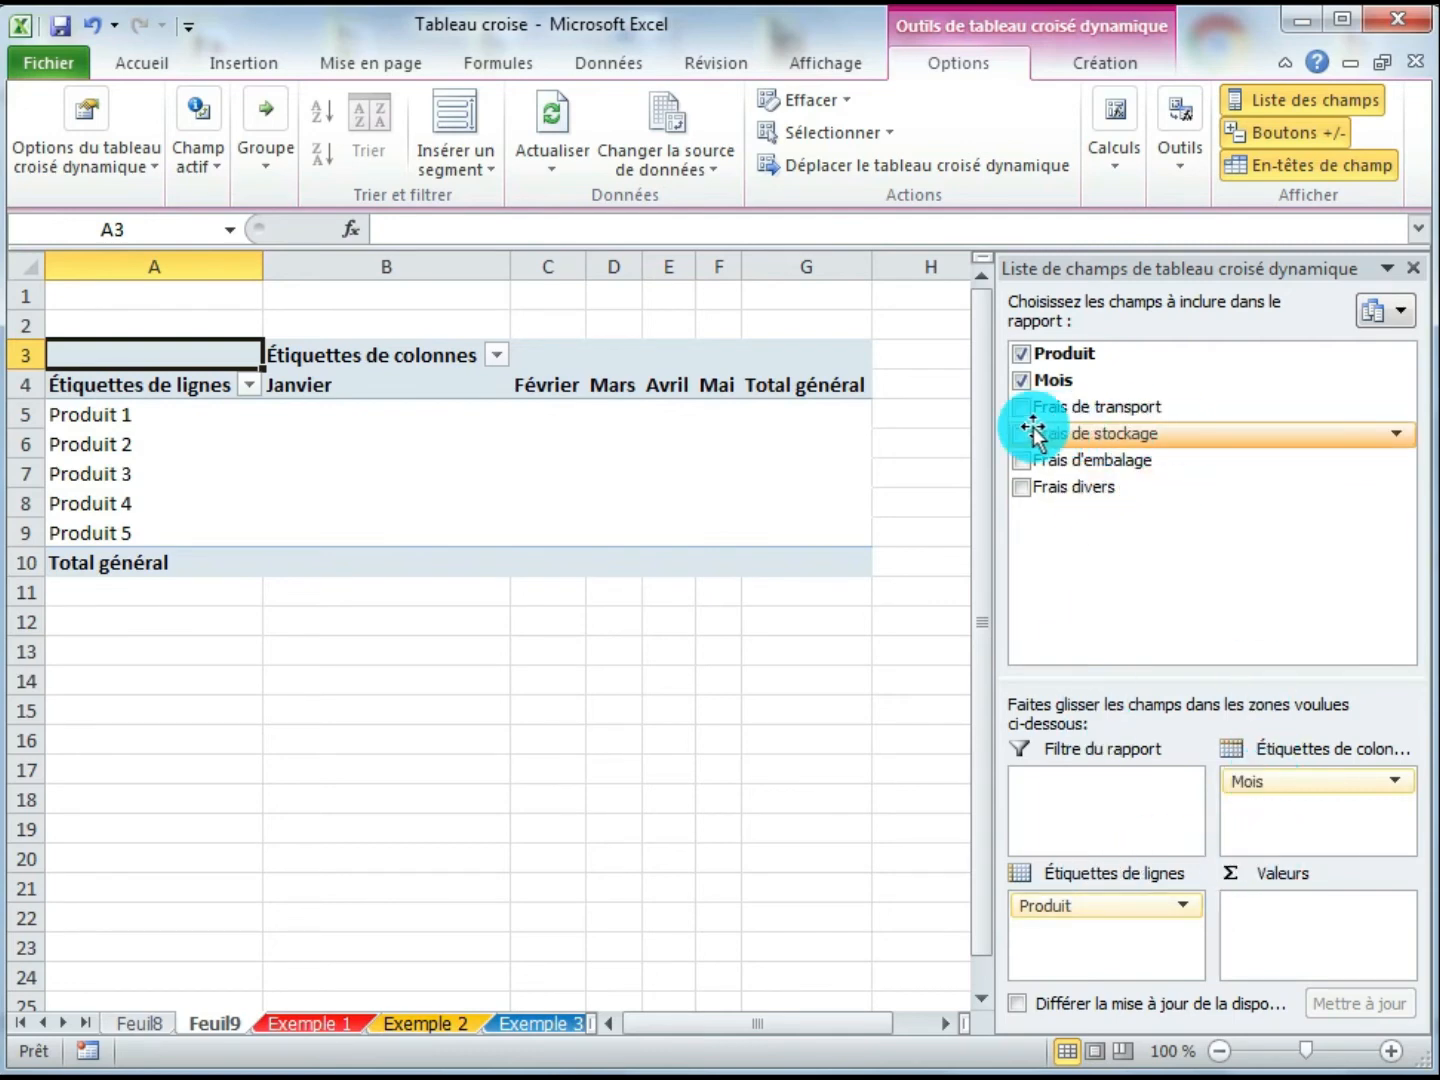
pyautogui.moveTo(1032, 430); pyautogui.dragTo(1292, 931)
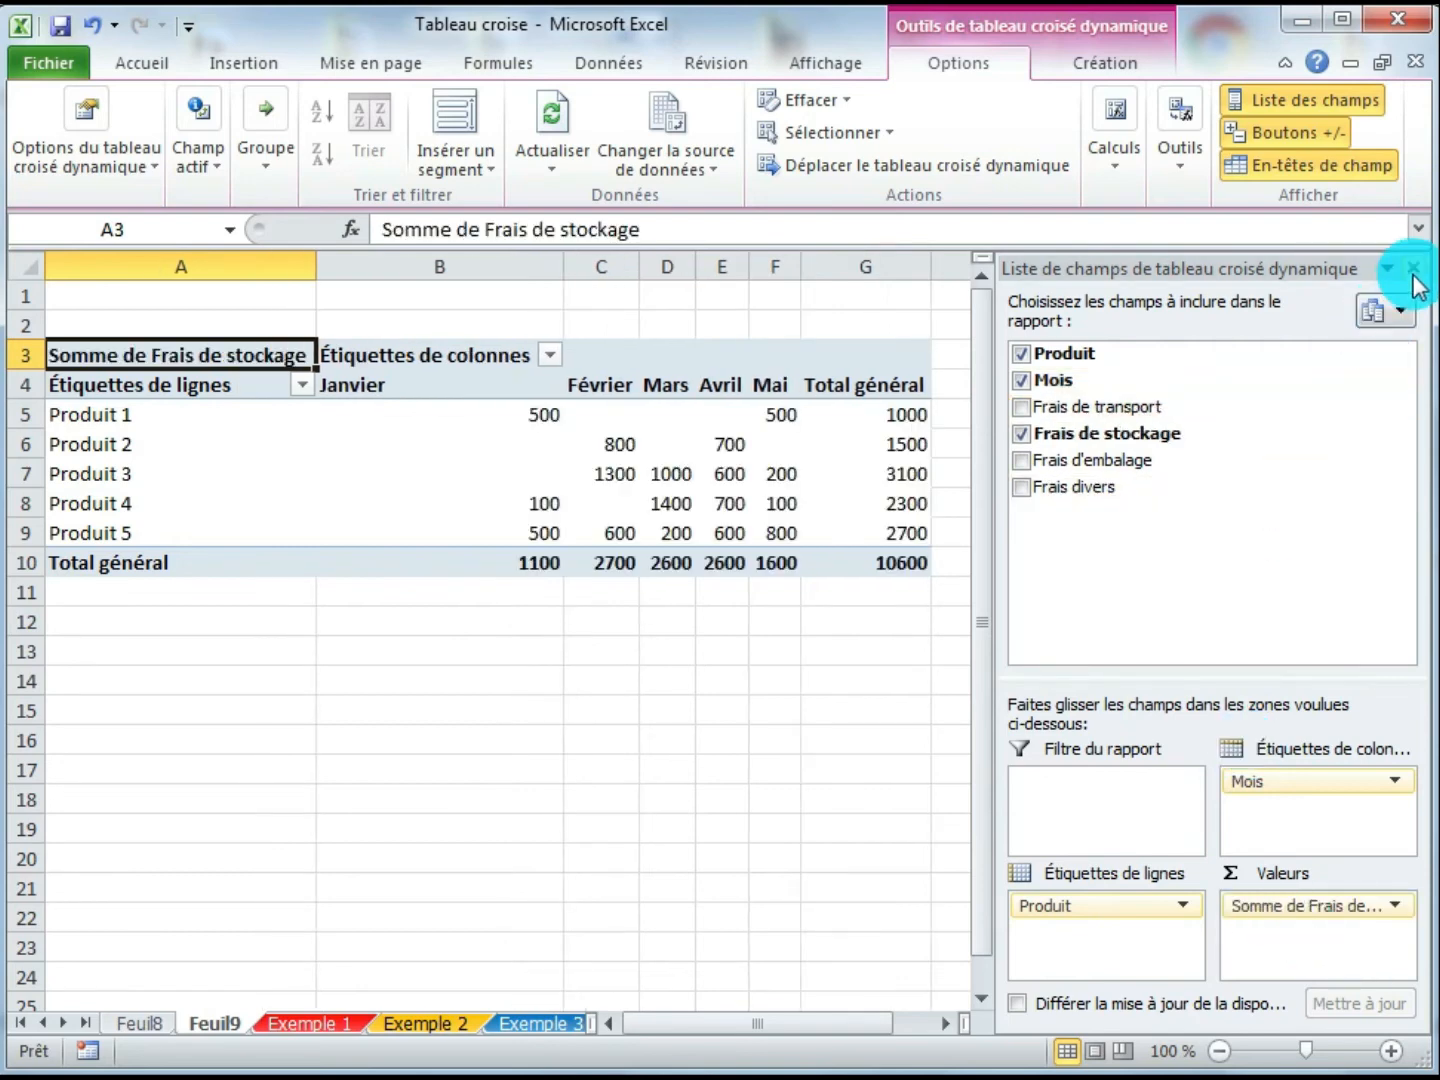
pyautogui.click(1413, 268)
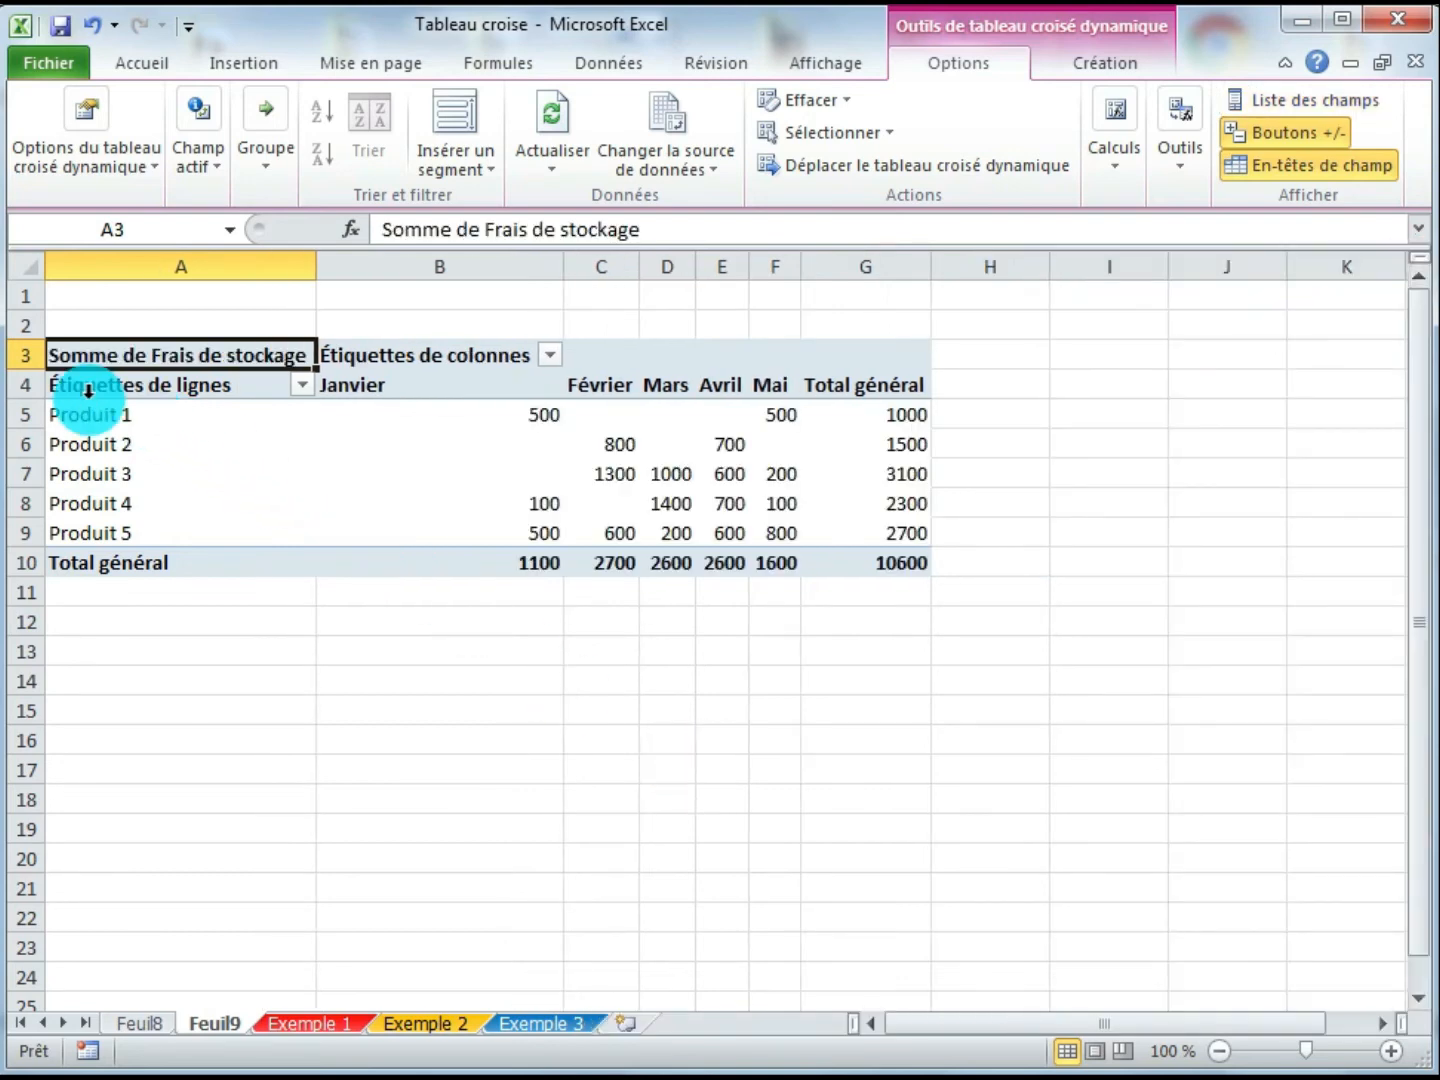
# - Apply all borders to the pivot table's range from the row labels header to the grand total
pyautogui.moveTo(90, 389); pyautogui.dragTo(900, 563)
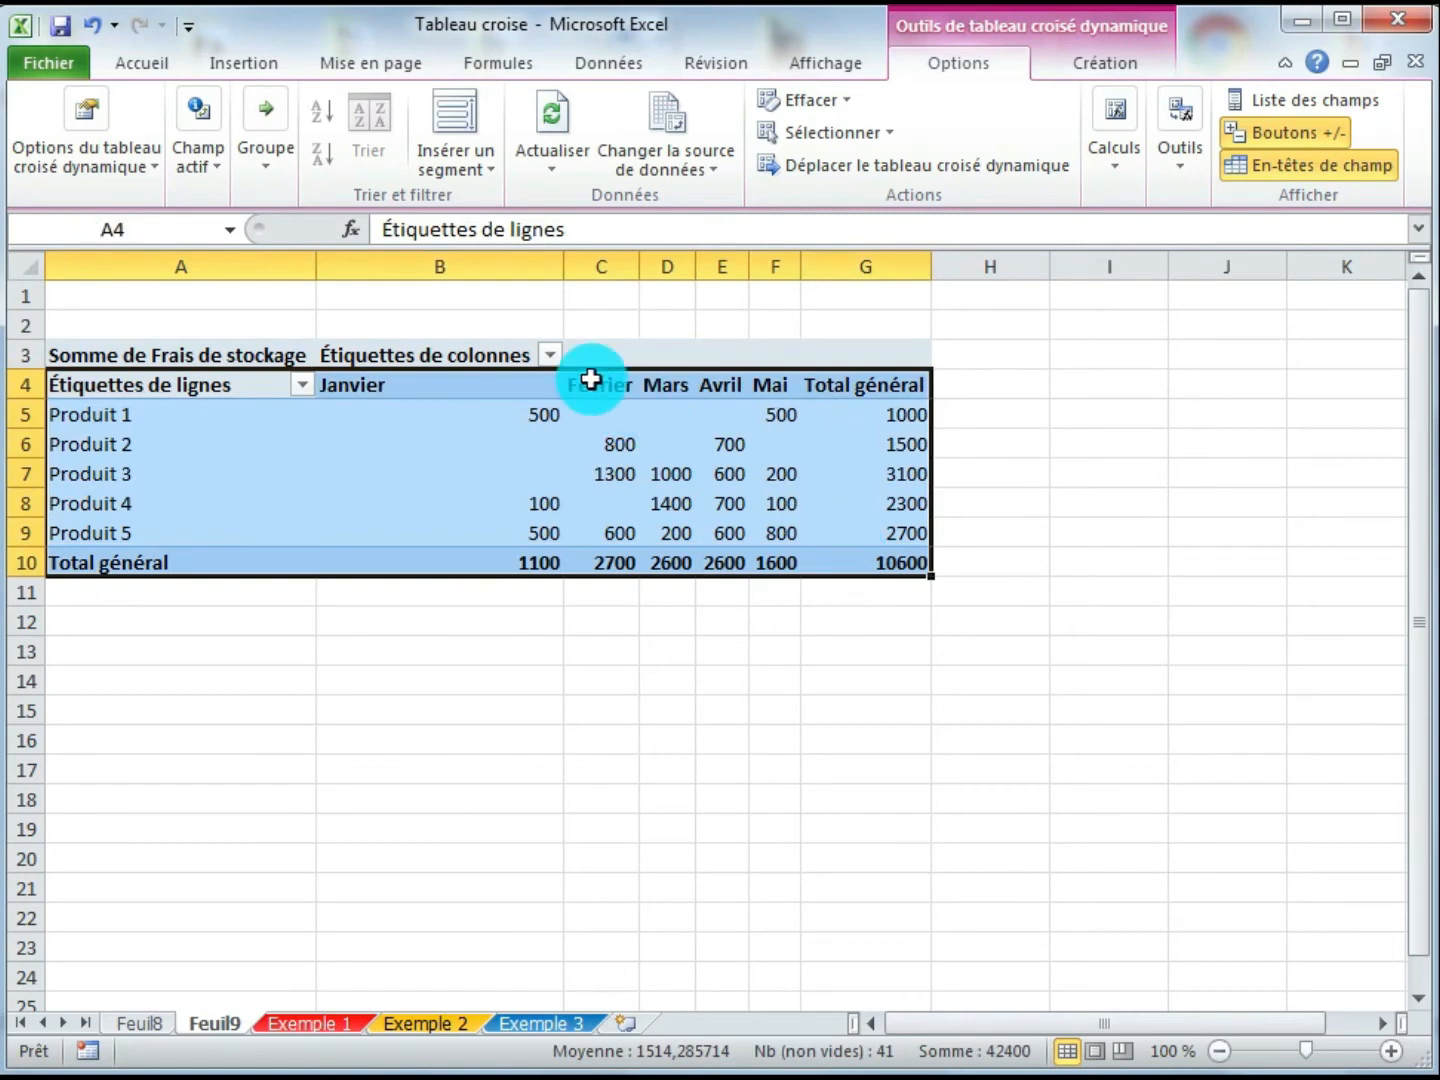
pyautogui.click(141, 63)
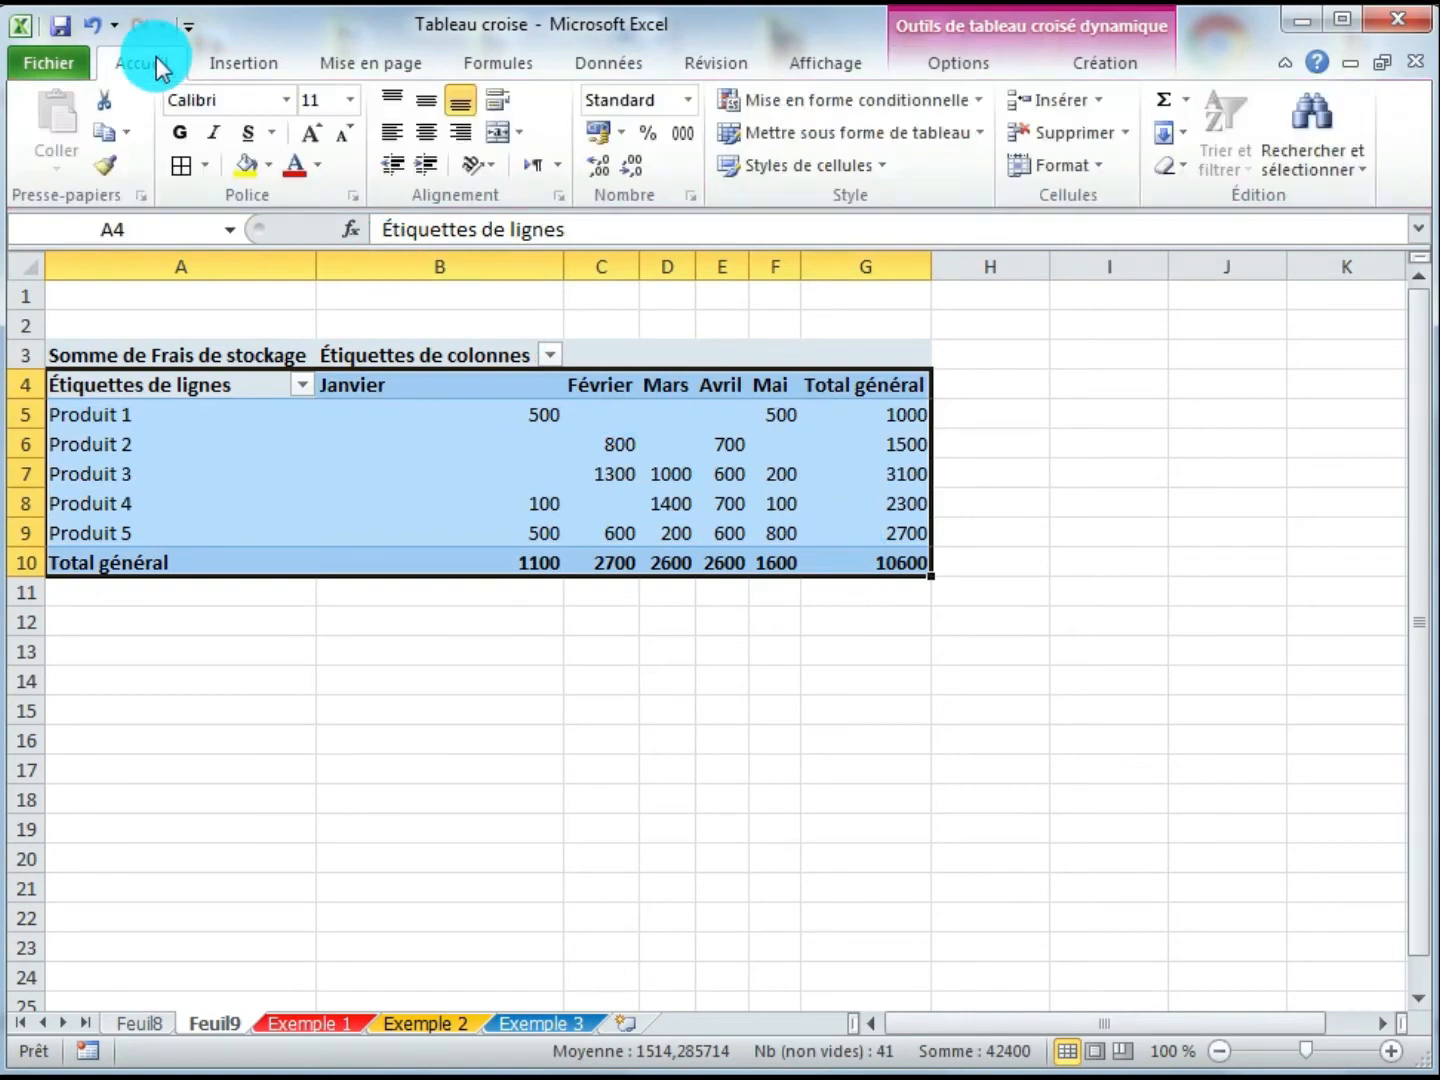
pyautogui.click(180, 167)
pyautogui.click(515, 491)
pyautogui.click(531, 418)
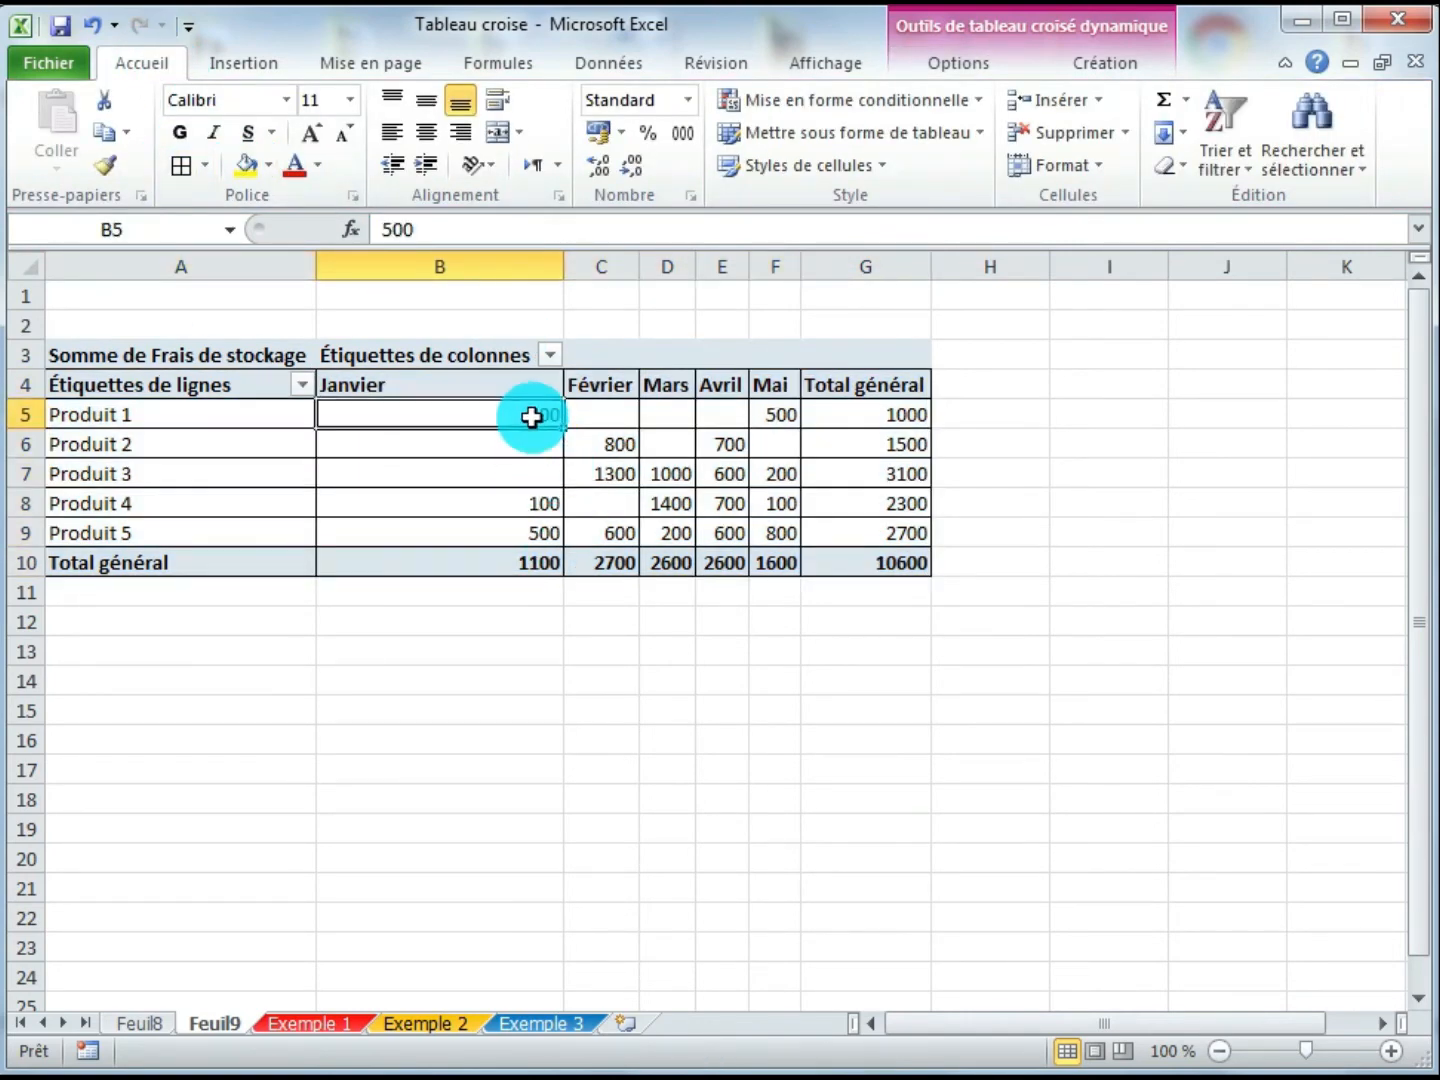
pyautogui.moveTo(517, 416)
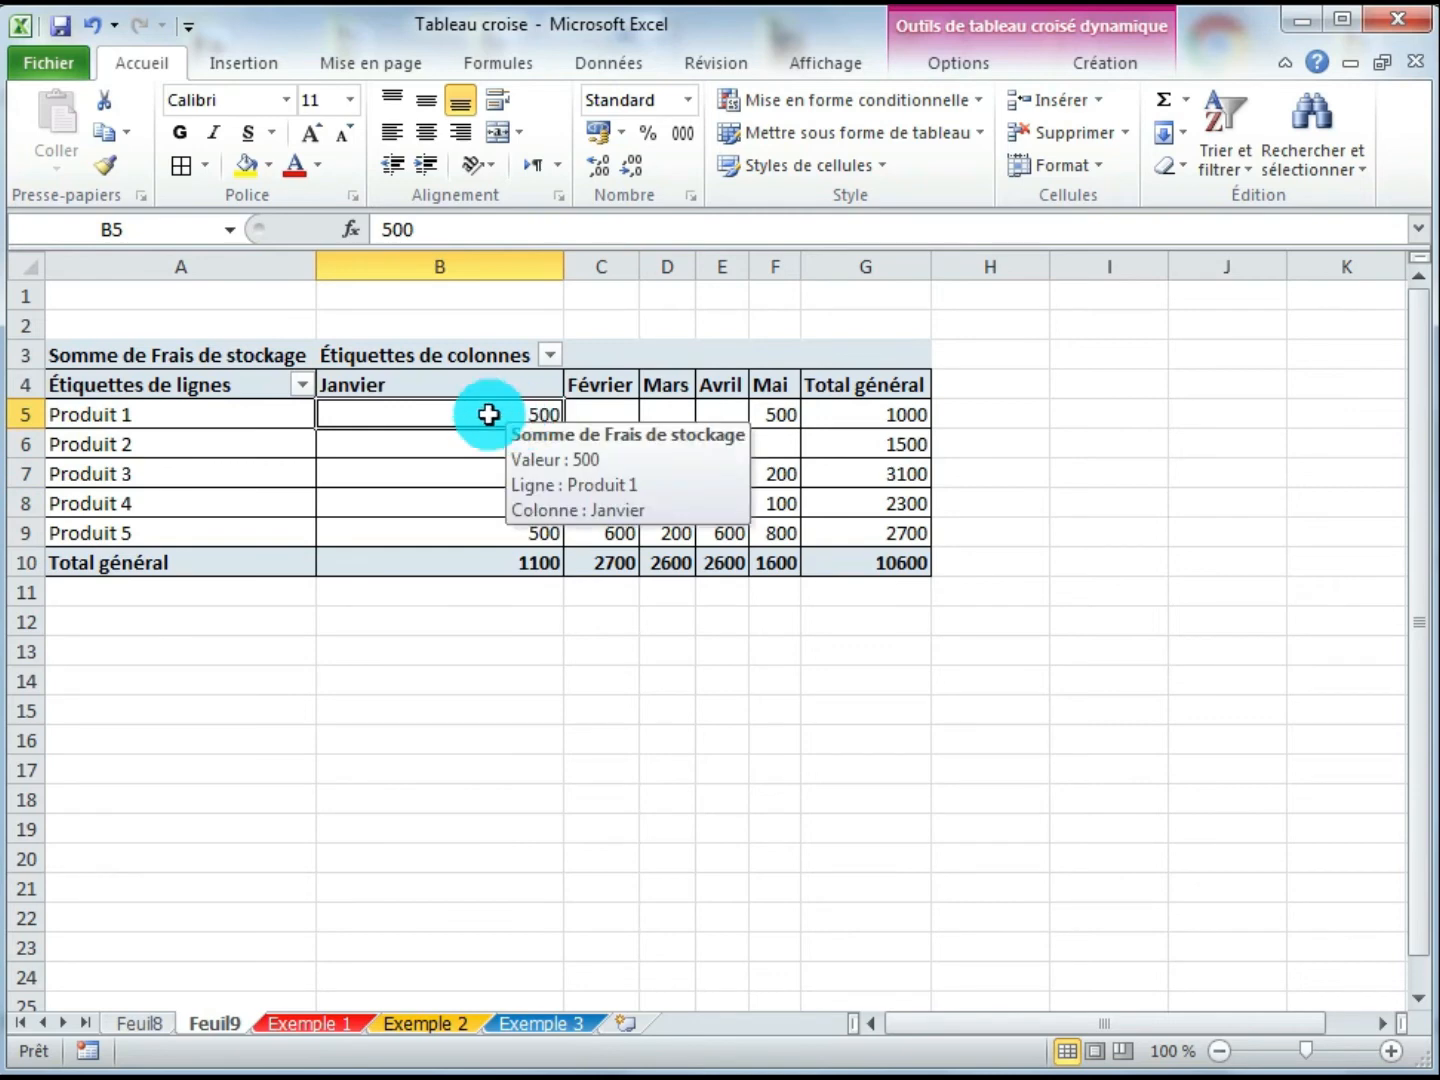
pyautogui.click(243, 166)
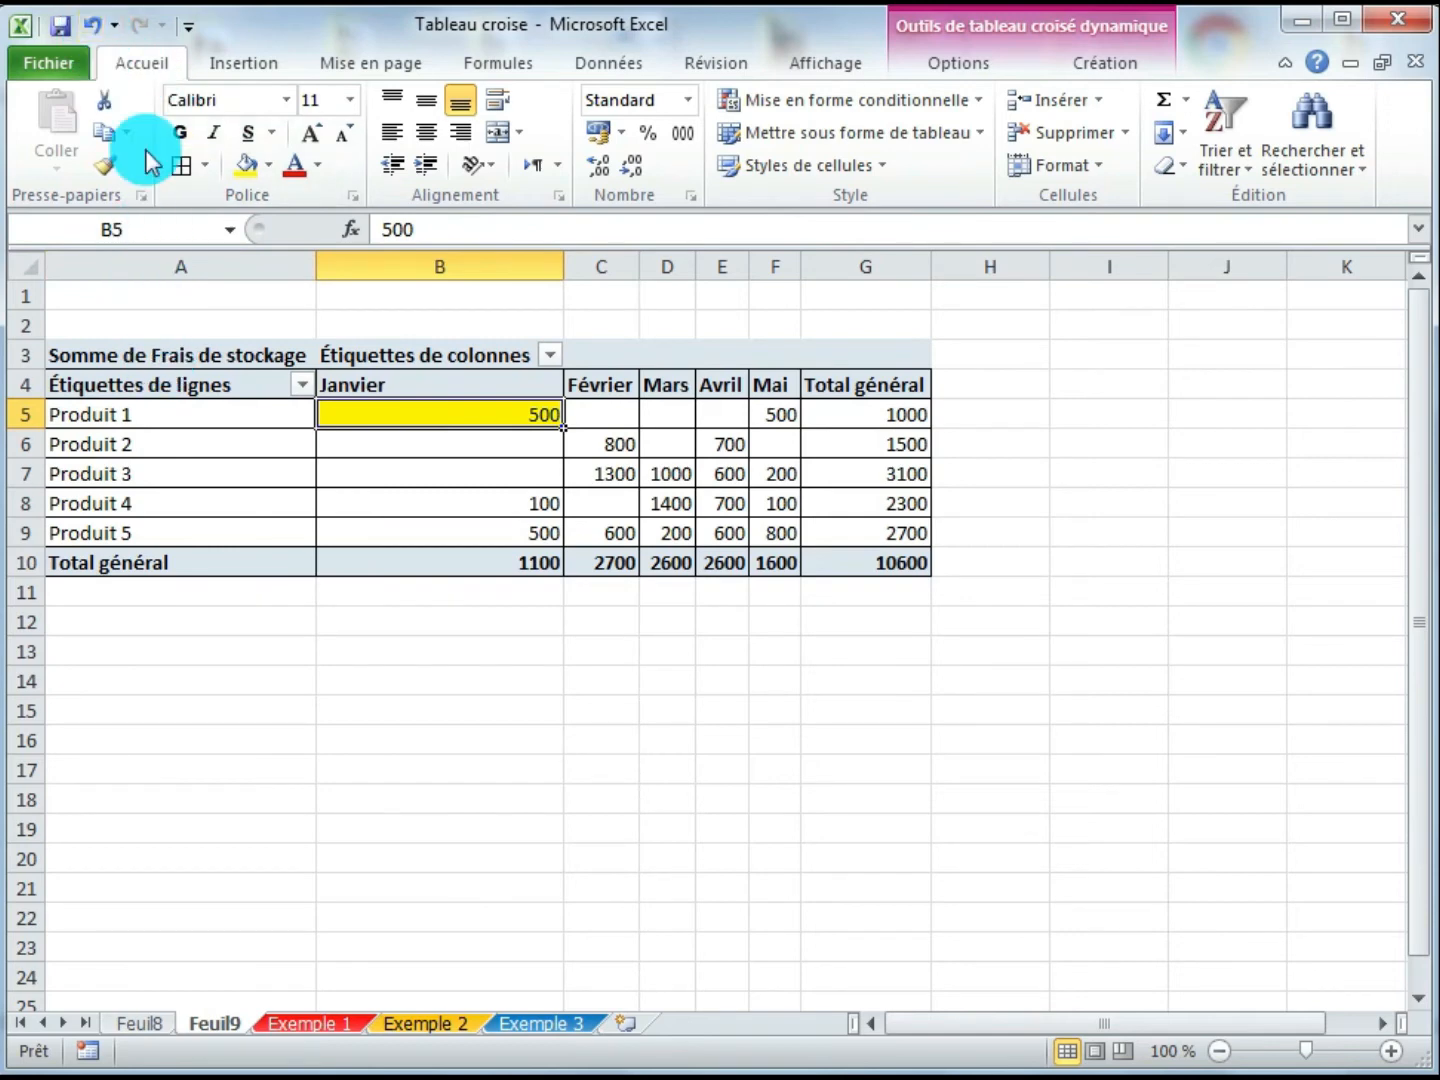
pyautogui.click(92, 24)
# - Fill the Somme de Frais de stockage header cell with yellow
pyautogui.click(202, 355)
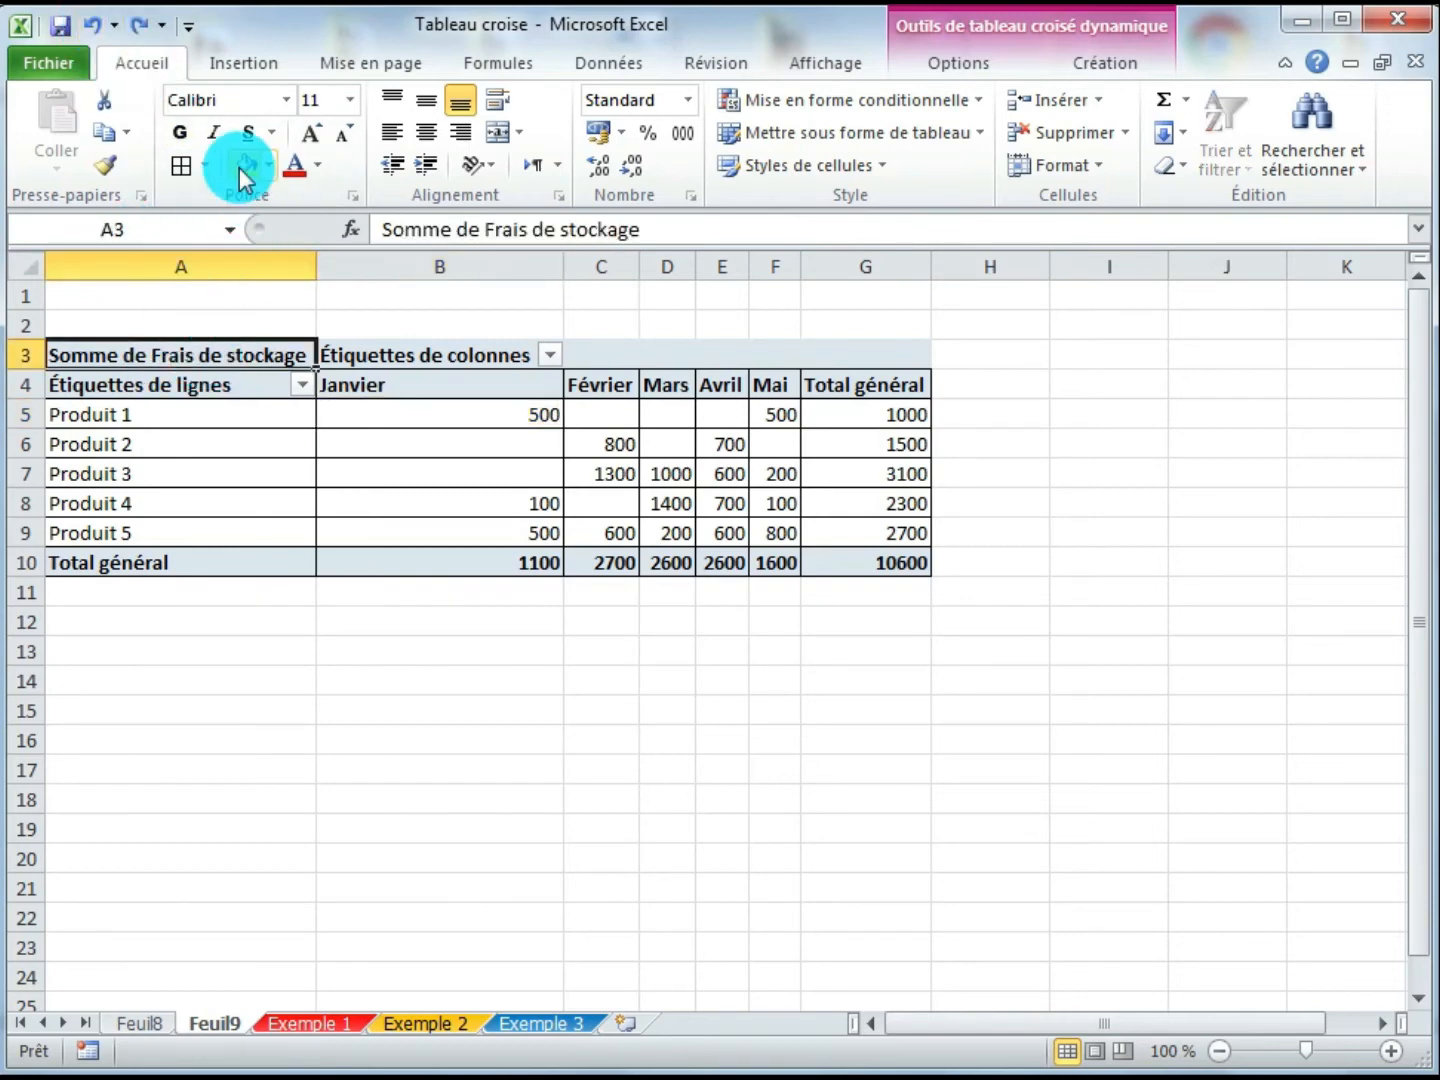
pyautogui.click(243, 167)
# - Examine the pivot's storage cost values per product and month and its grand totals
pyautogui.click(410, 388)
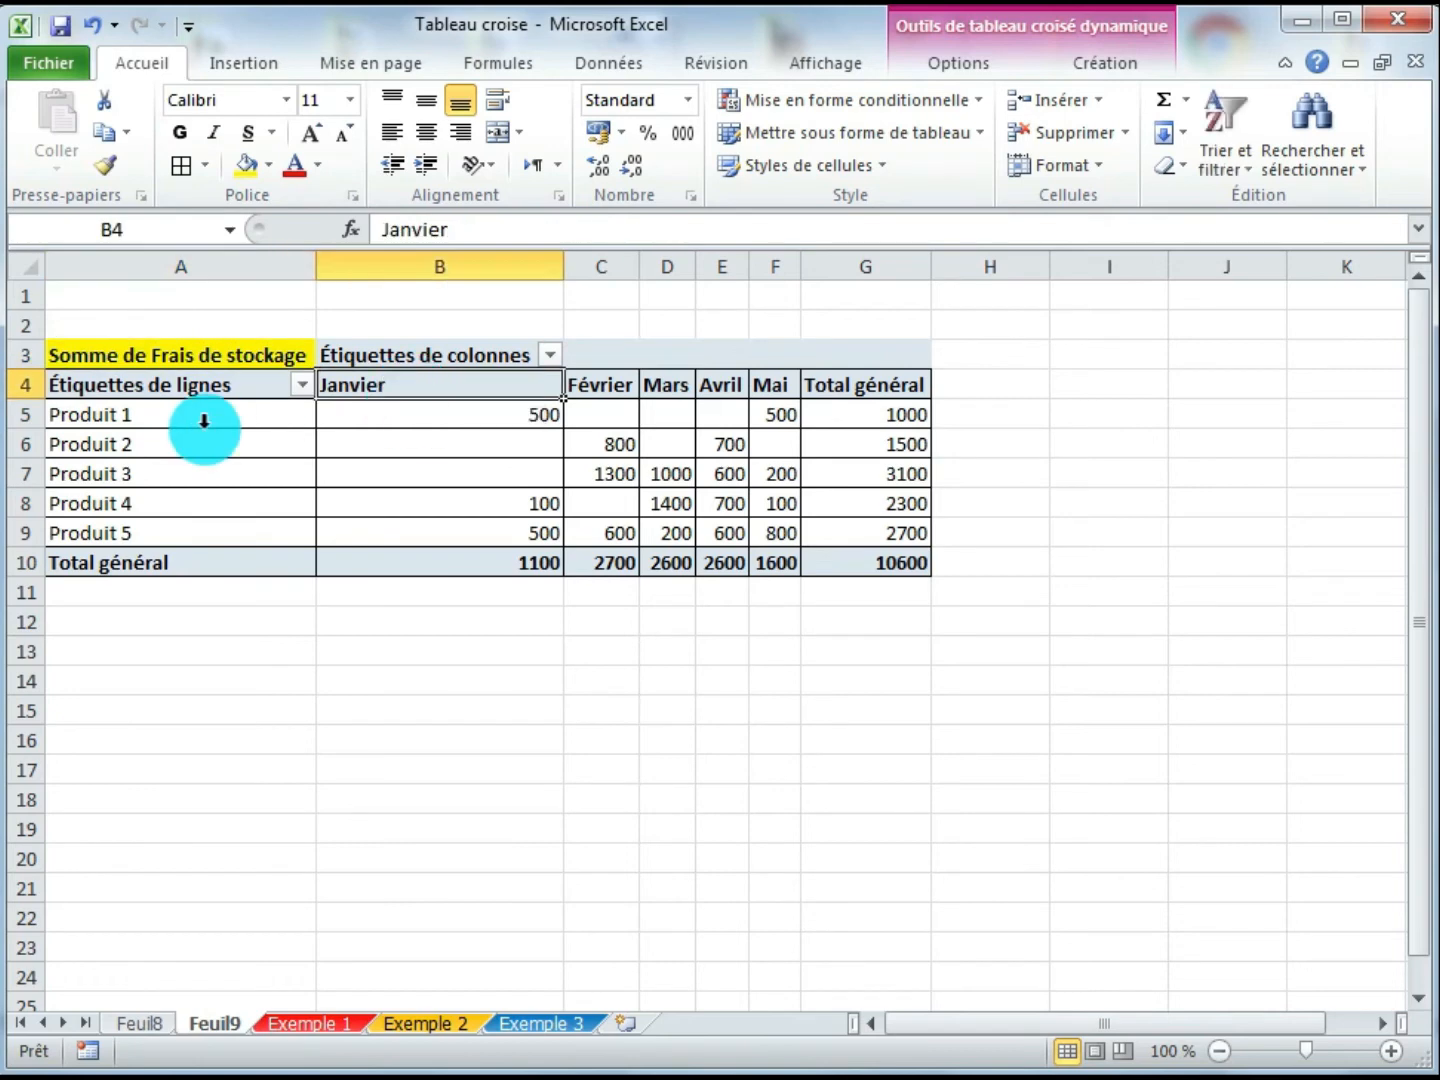
pyautogui.click(380, 415)
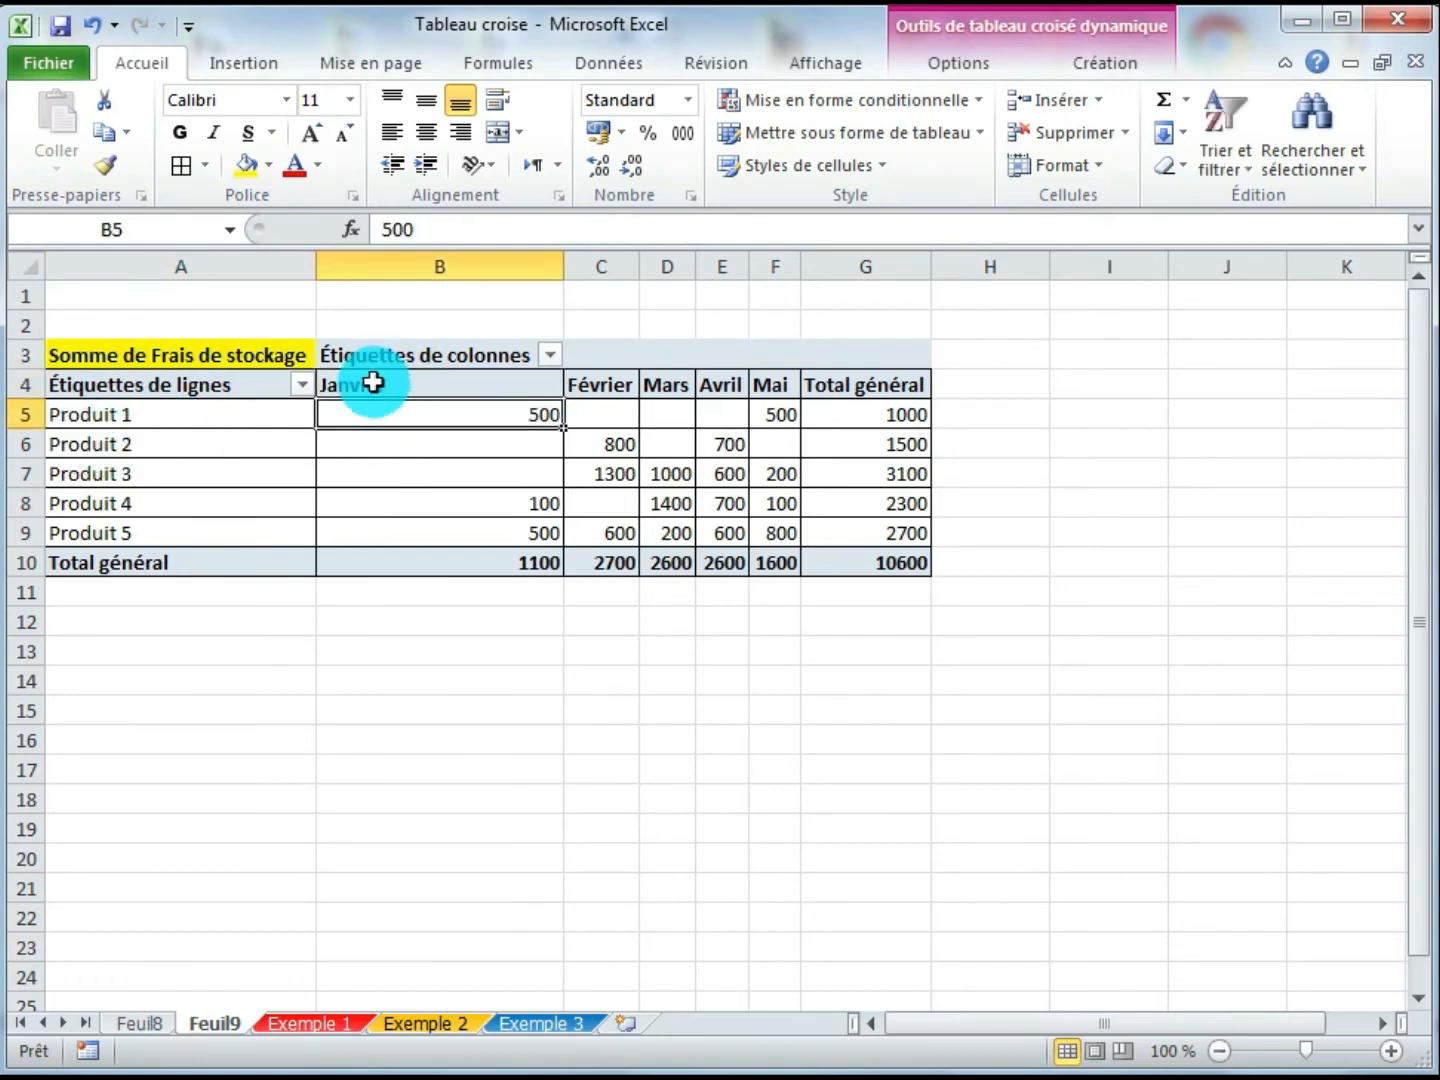
pyautogui.click(427, 446)
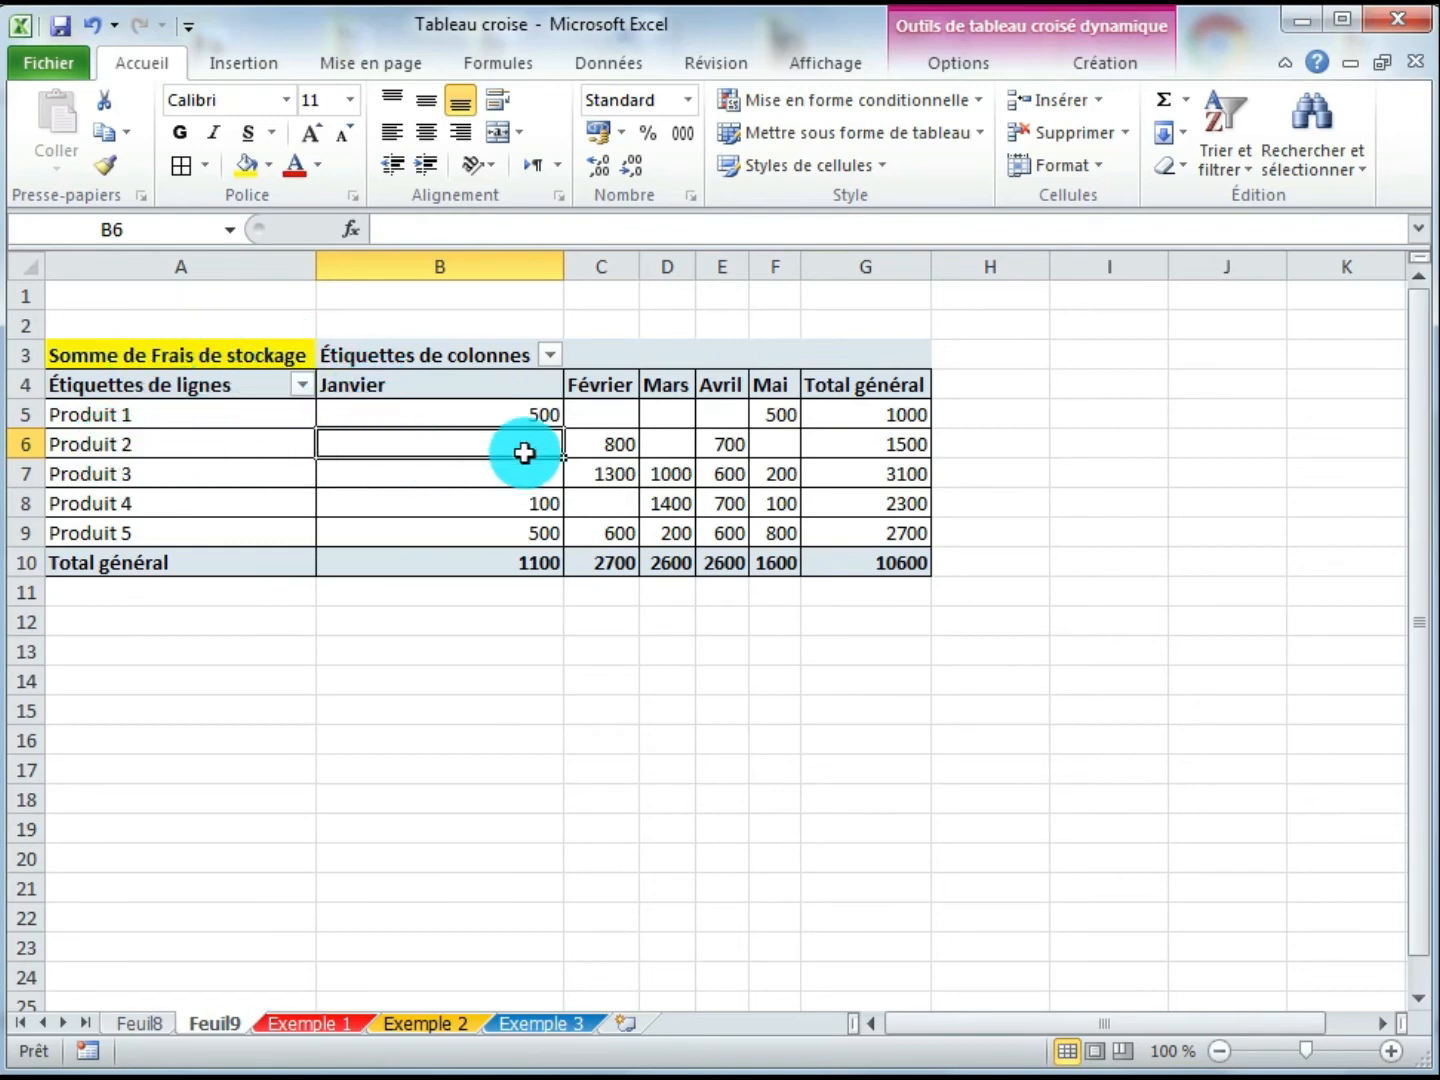
pyautogui.click(454, 481)
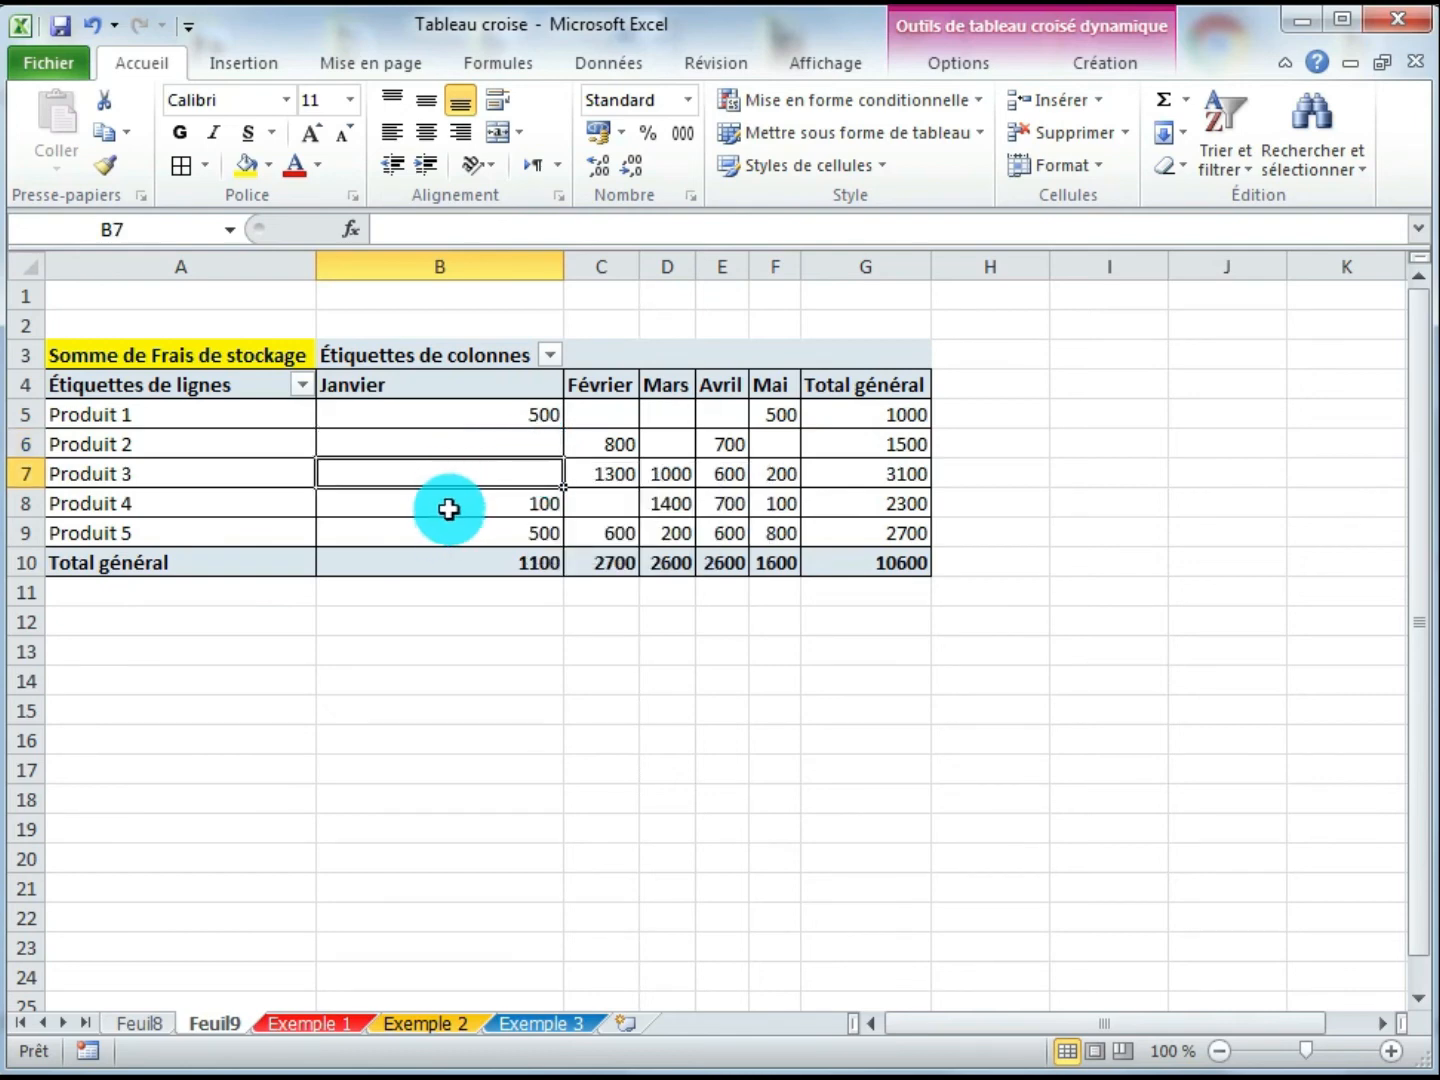
pyautogui.click(448, 508)
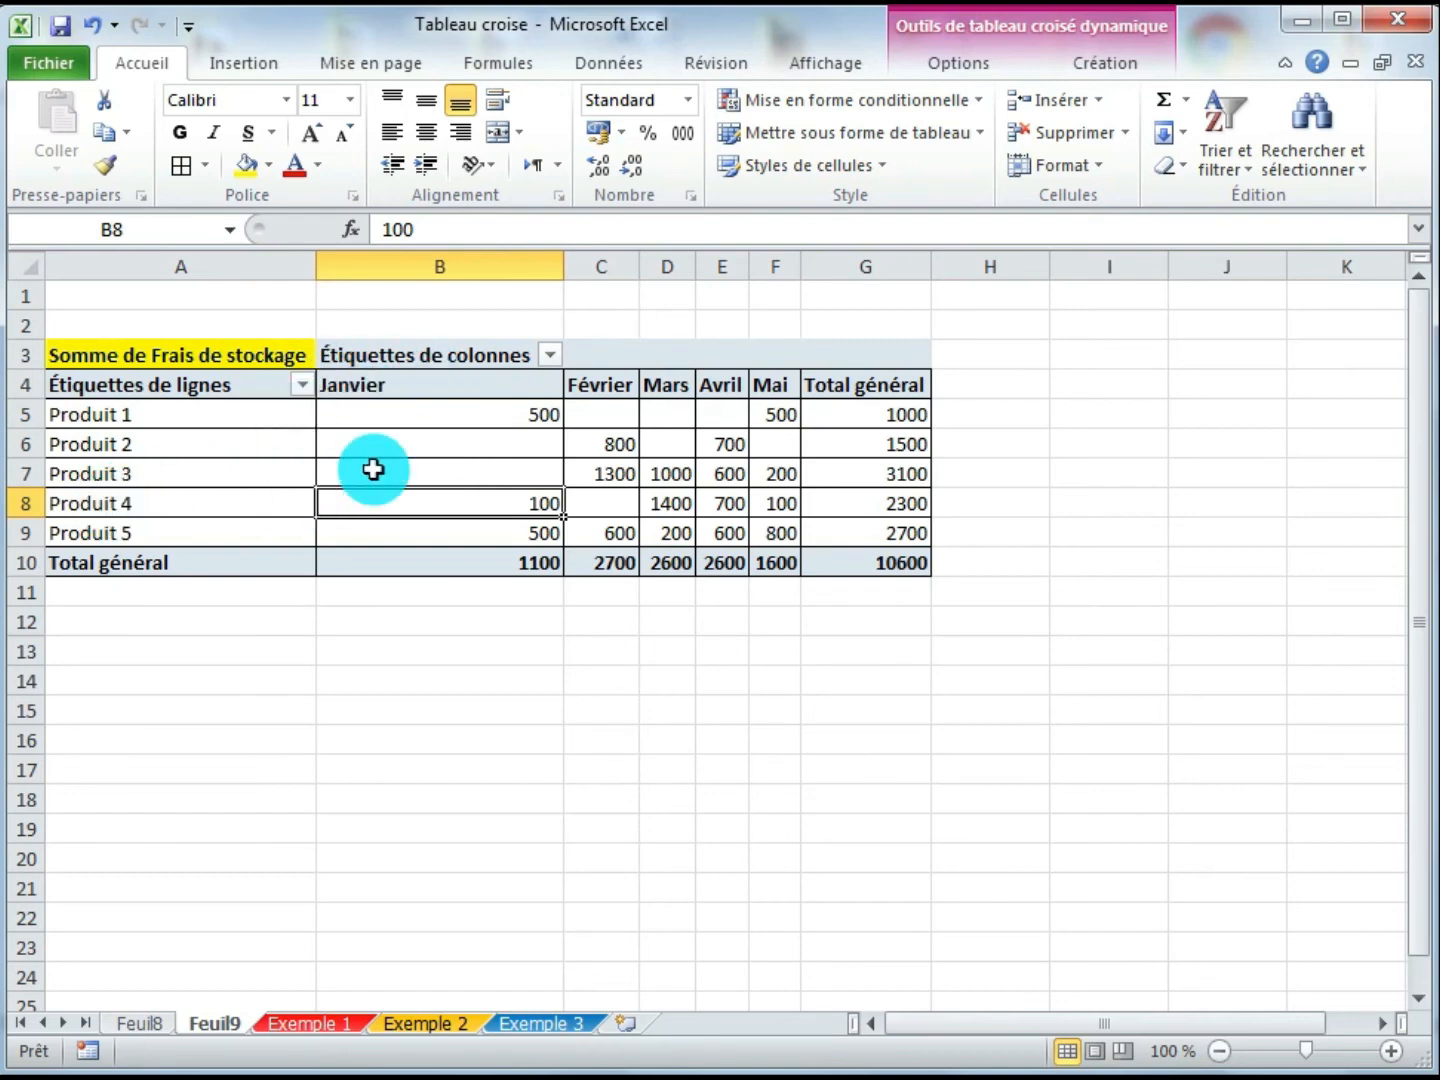
pyautogui.moveTo(416, 509)
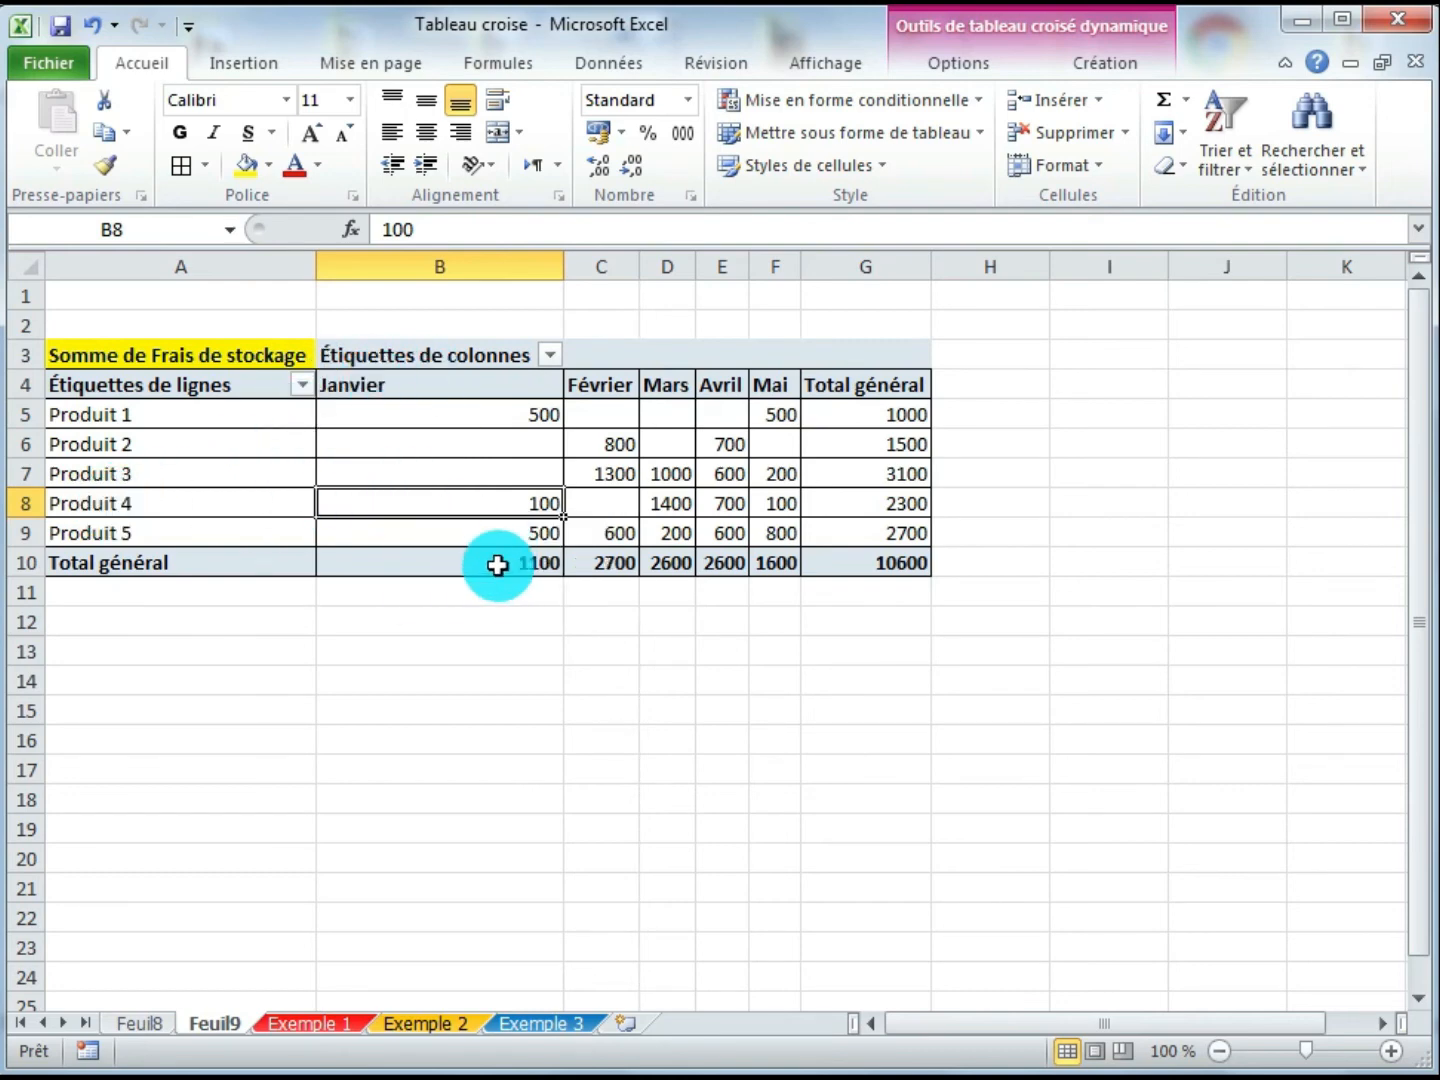
pyautogui.click(497, 571)
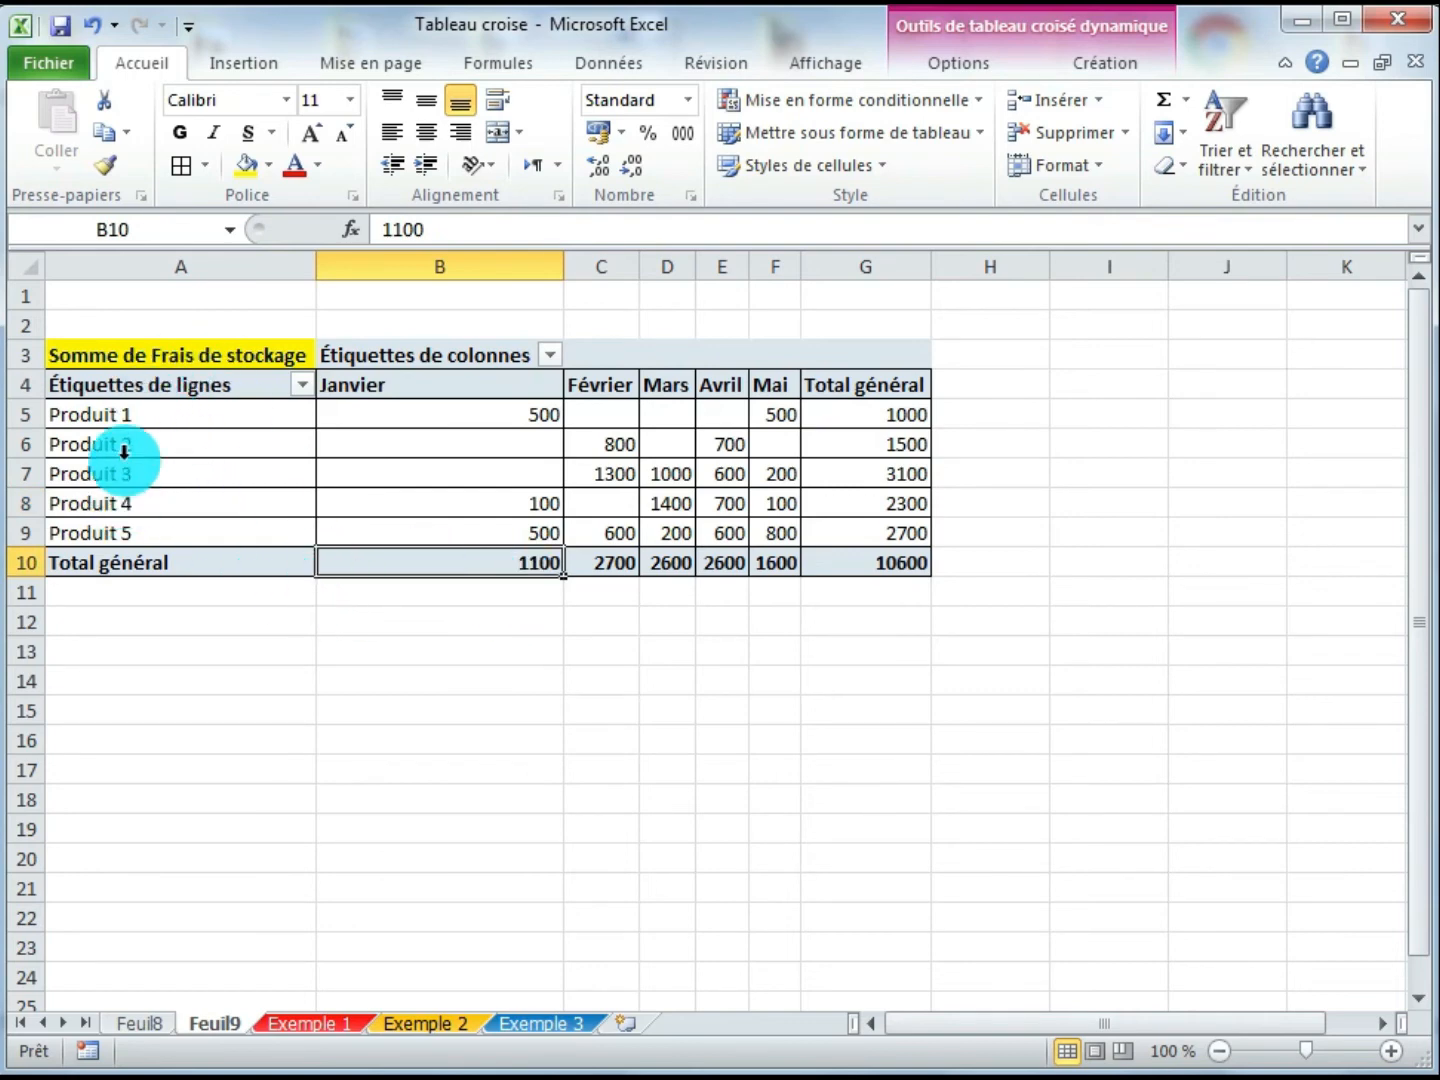
pyautogui.click(596, 567)
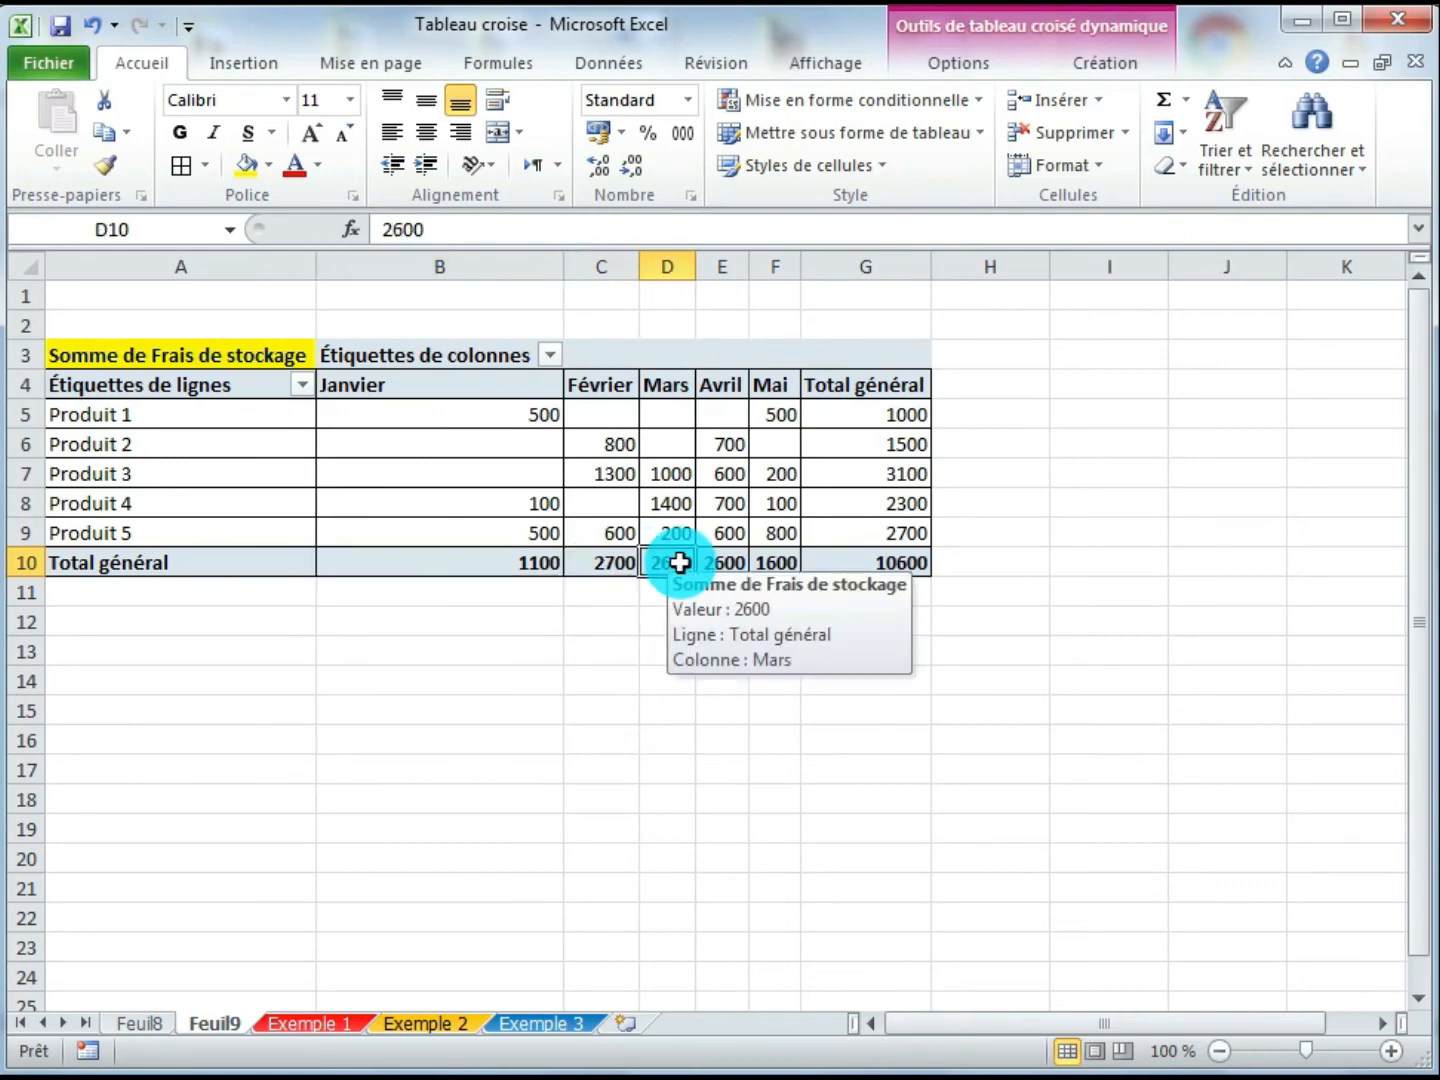
pyautogui.click(851, 421)
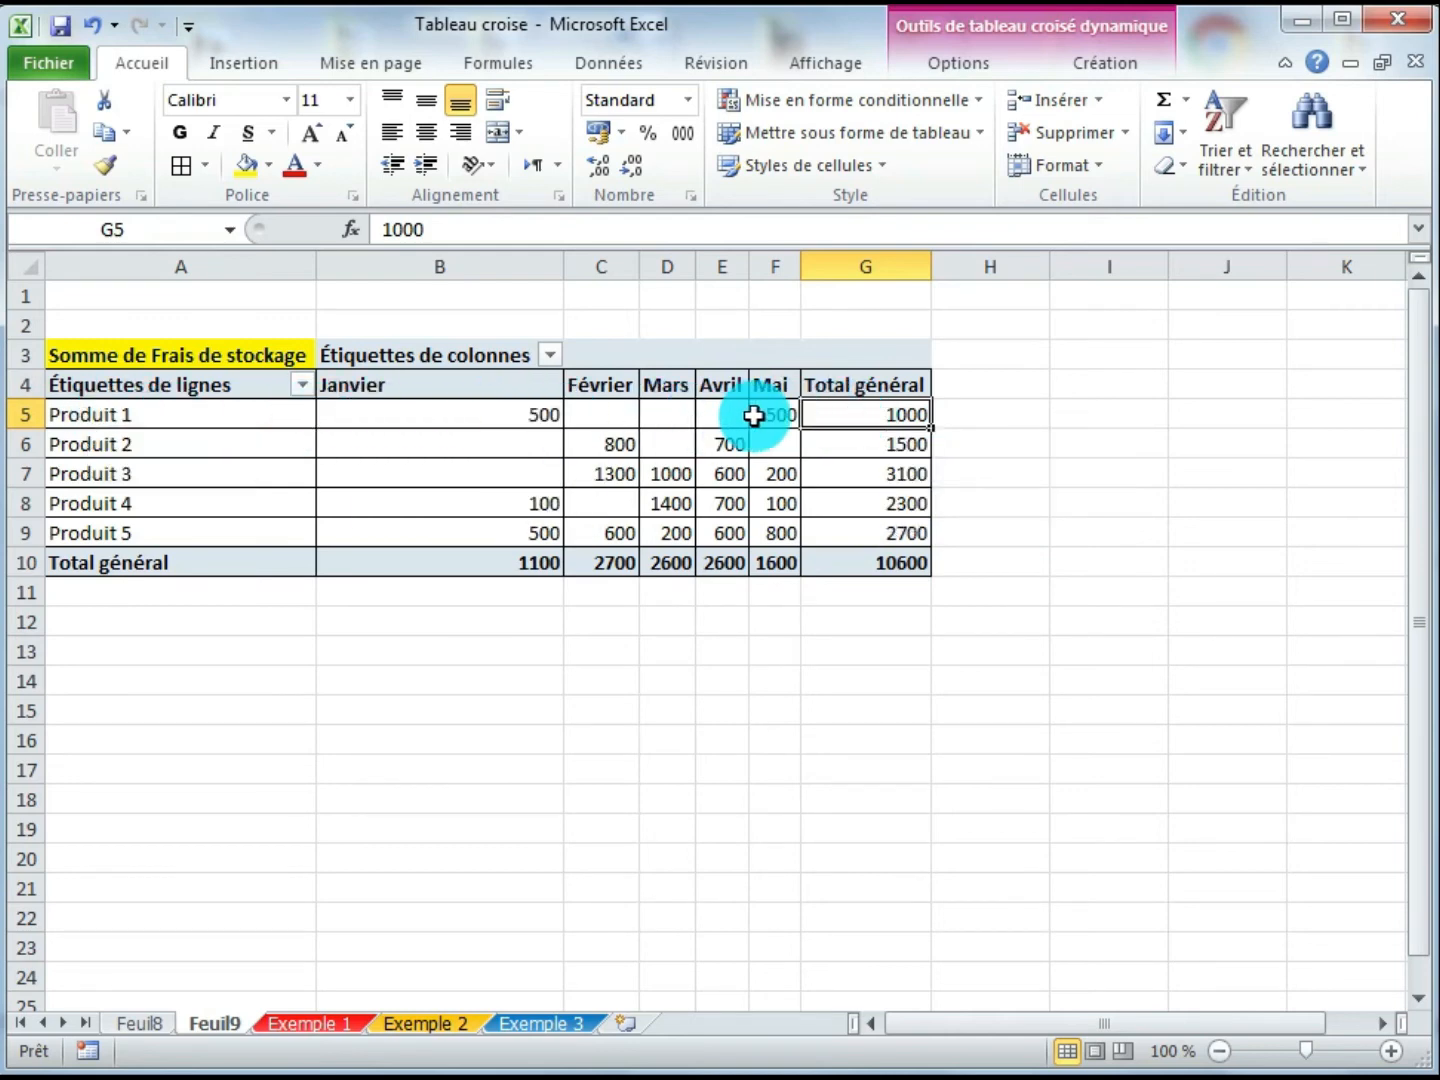
pyautogui.click(859, 448)
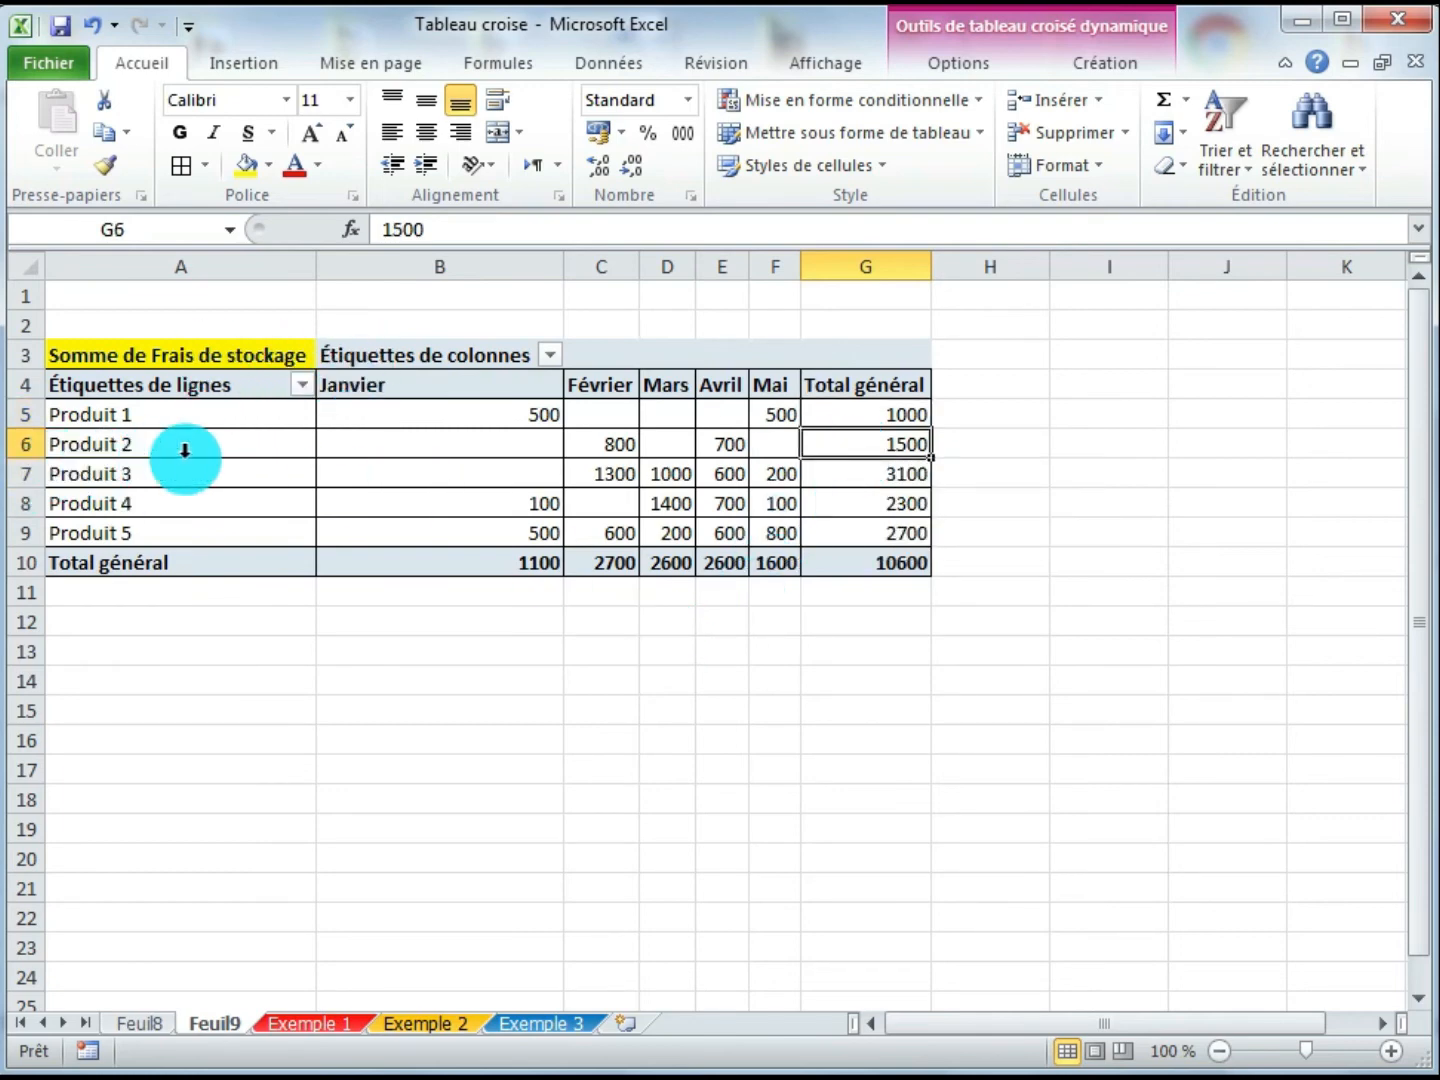
pyautogui.click(849, 563)
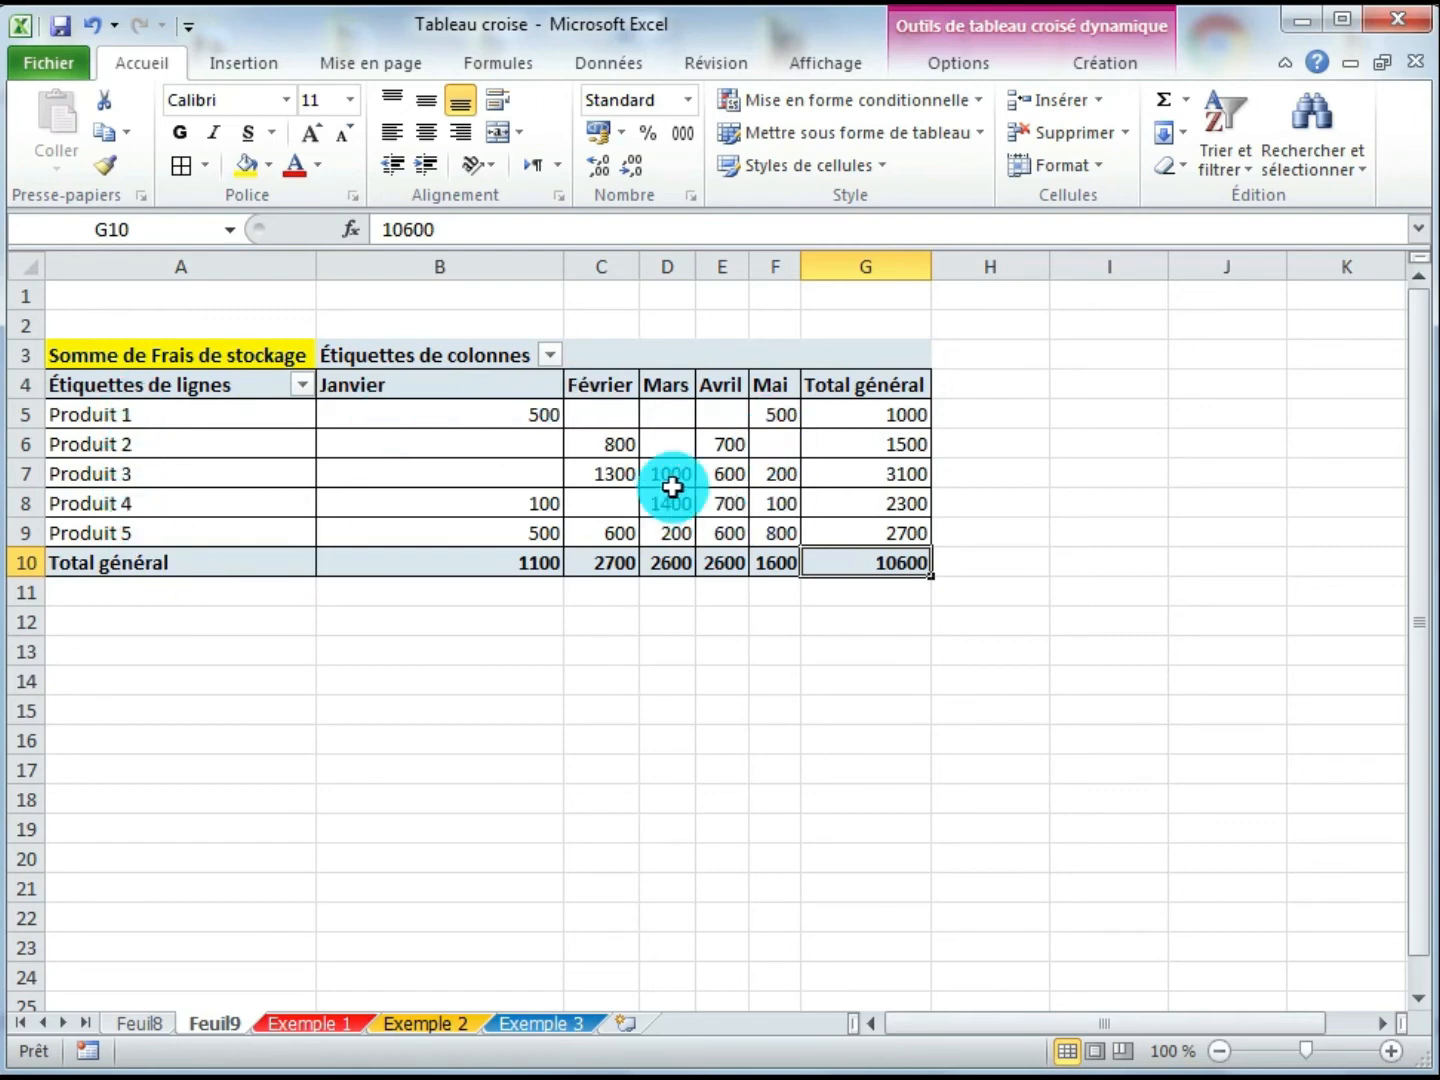
pyautogui.moveTo(453, 410); pyautogui.dragTo(769, 538)
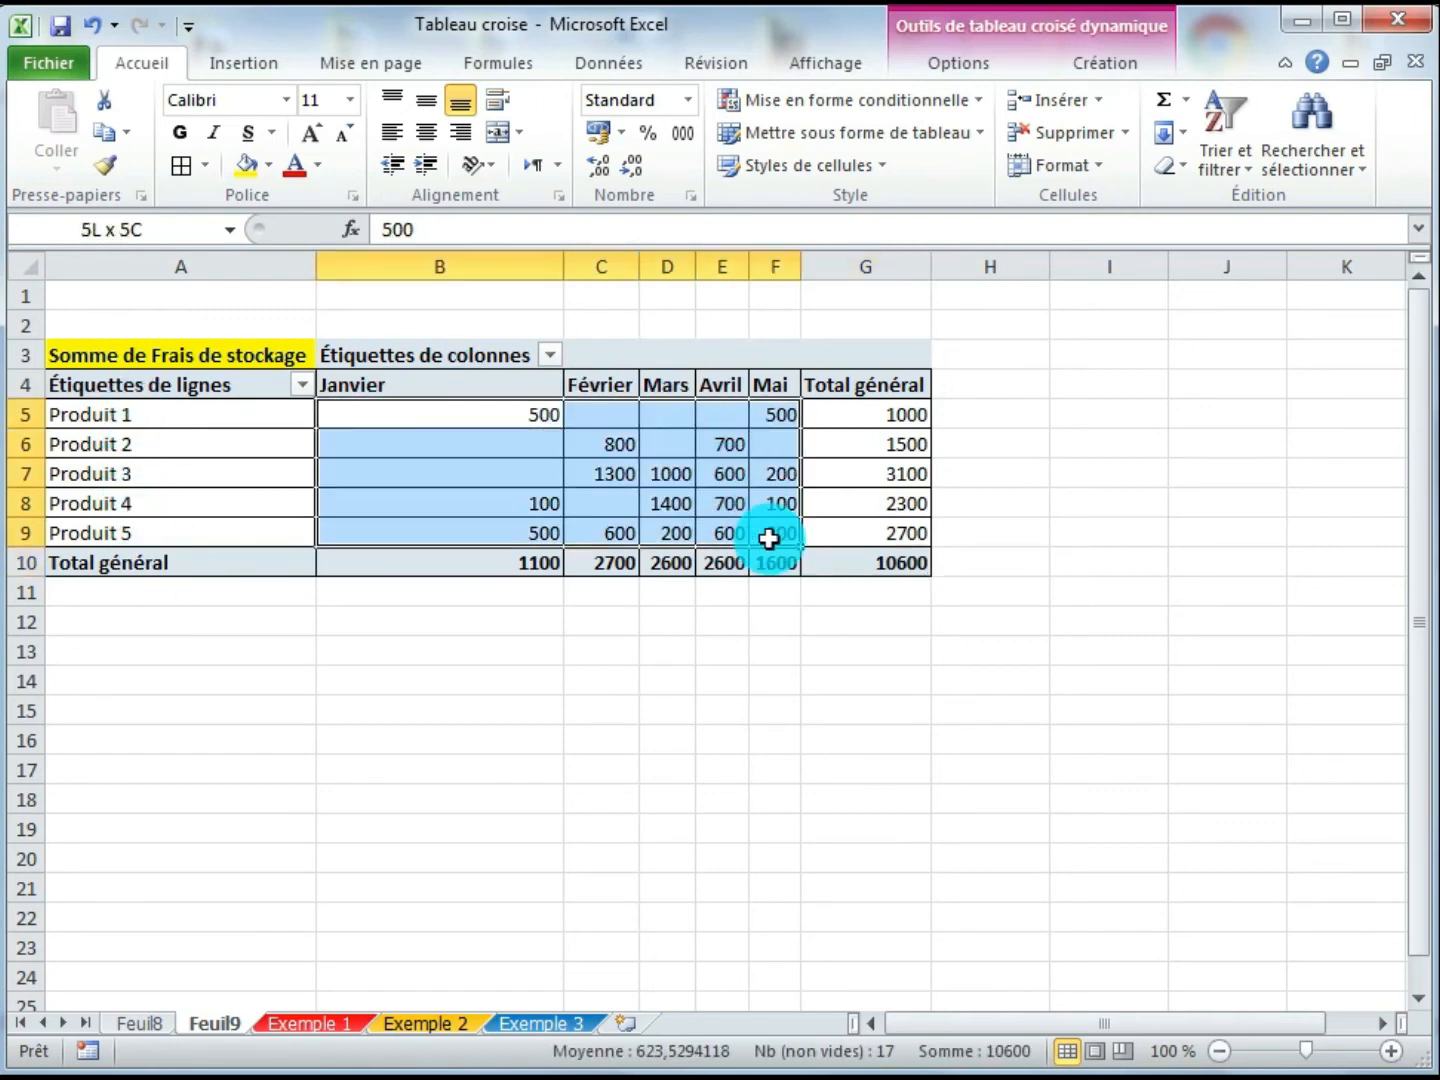
pyautogui.click(896, 564)
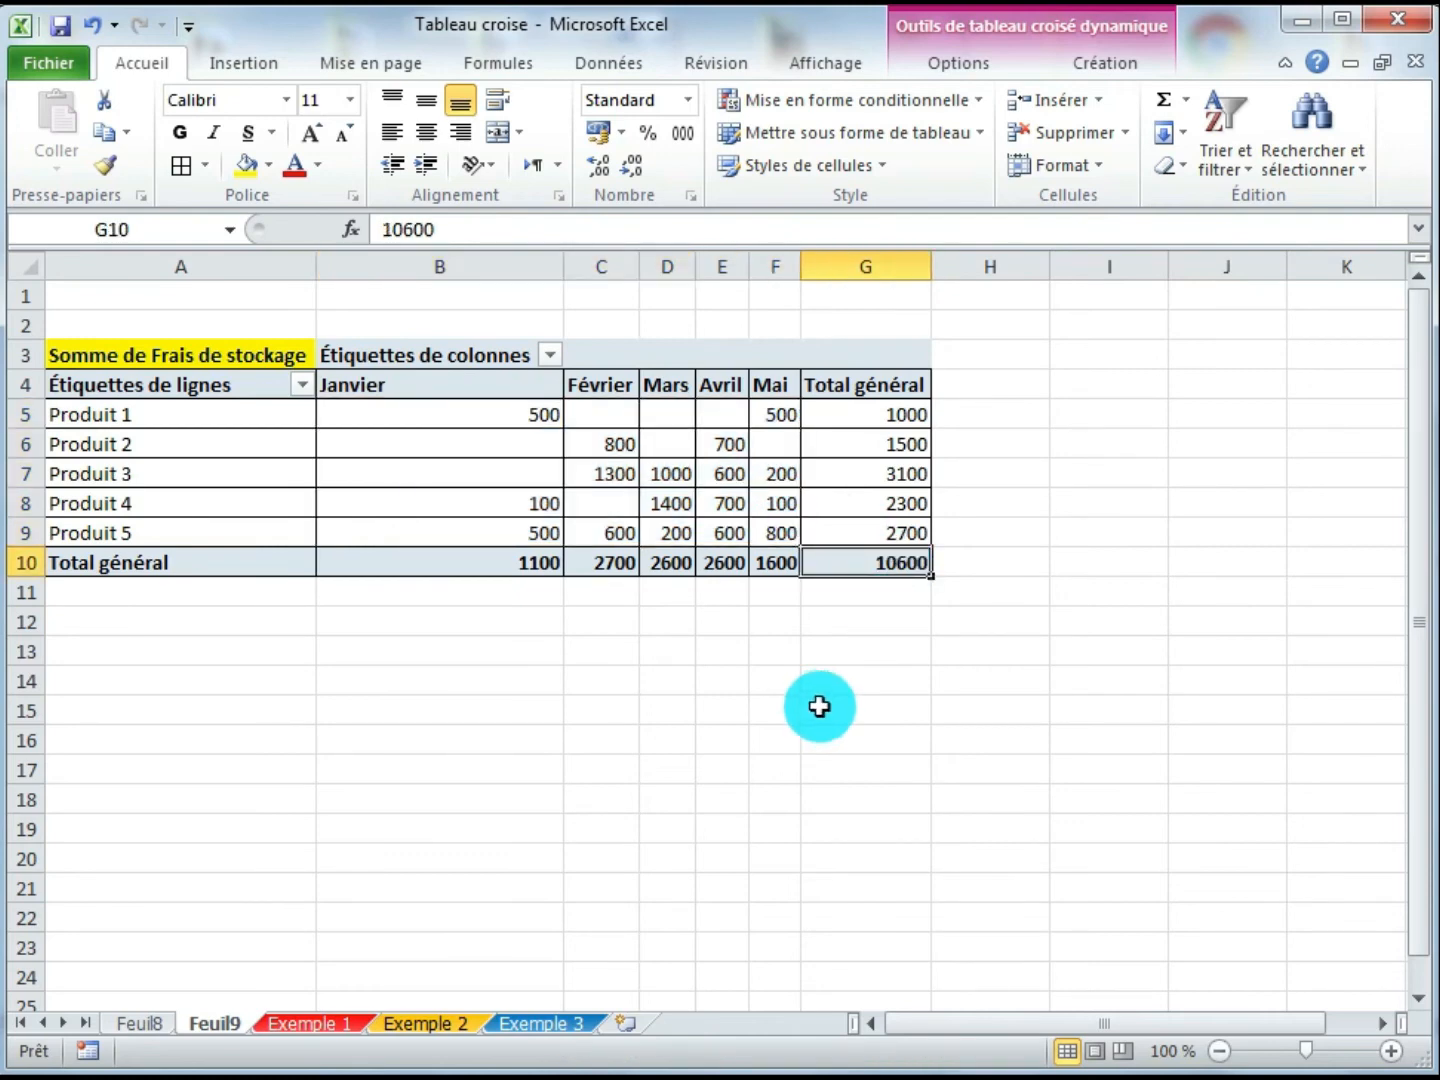
pyautogui.click(572, 679)
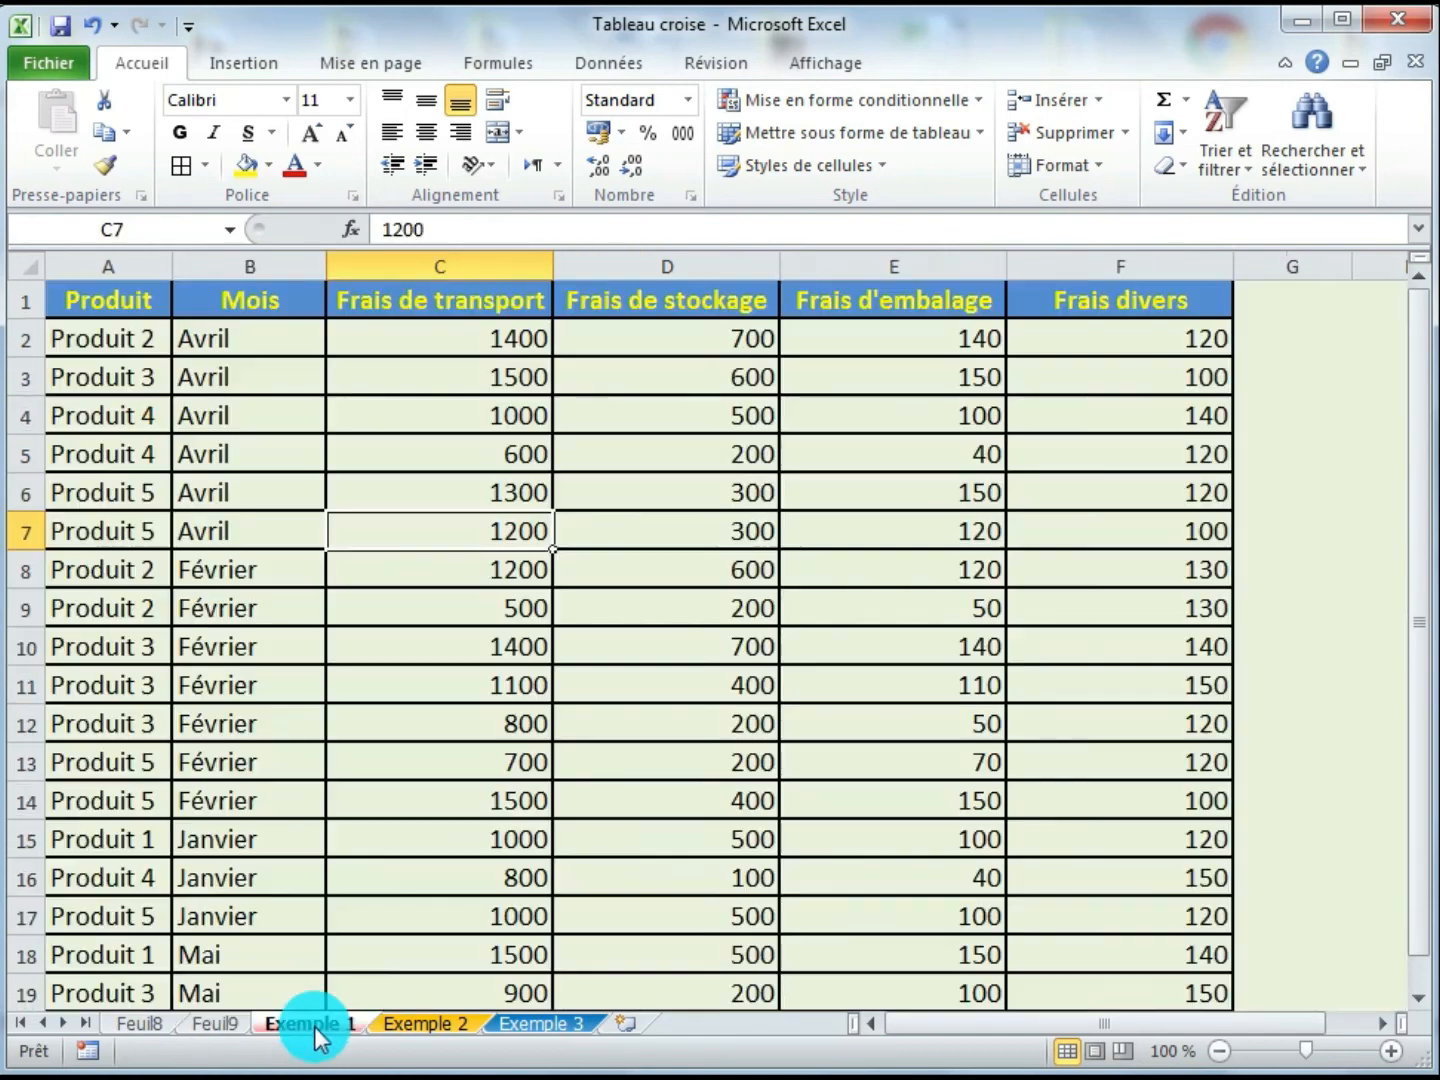
# - Insert another pivot table from the Exemple 1 cost table on a new worksheet
pyautogui.click(312, 1023)
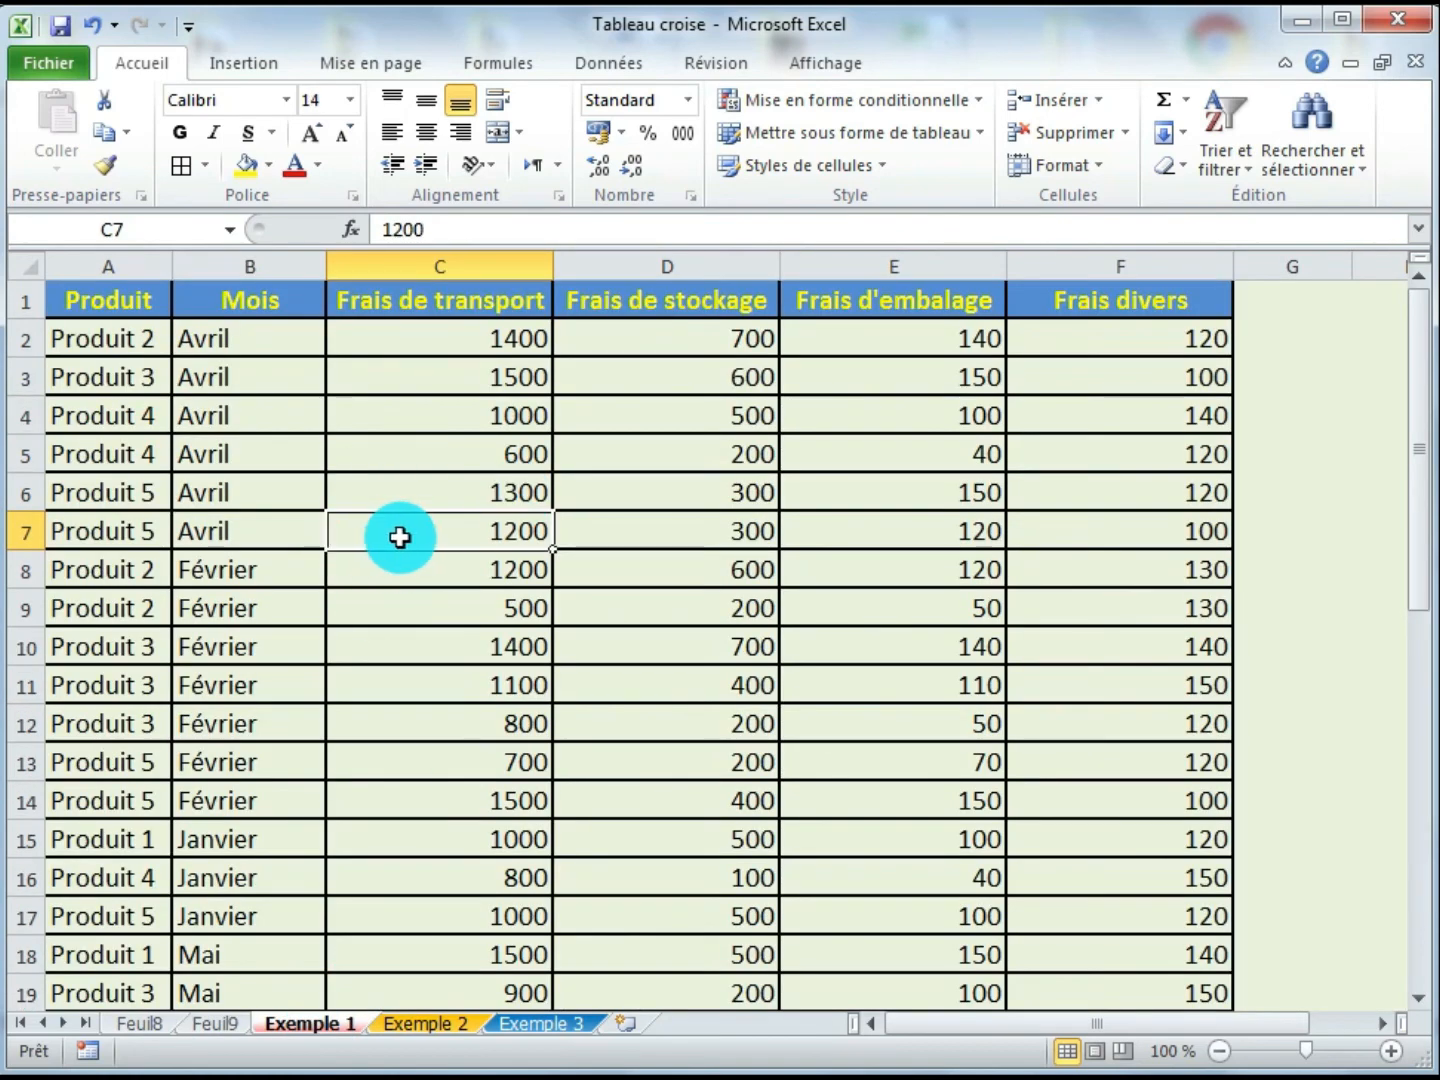
pyautogui.click(247, 61)
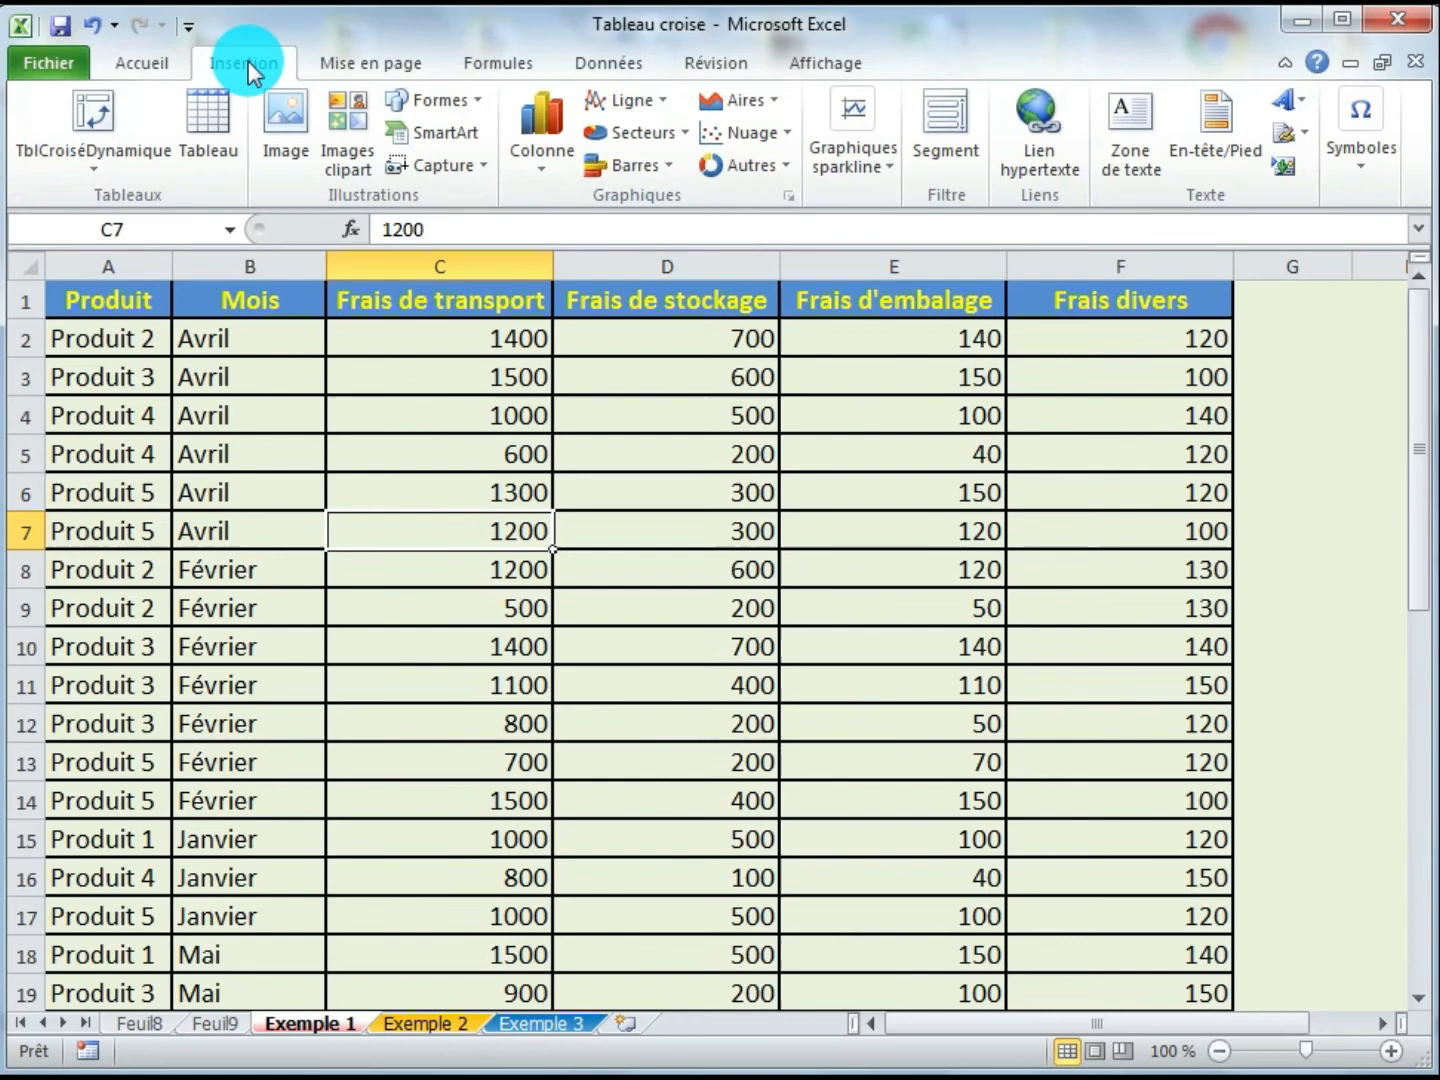
pyautogui.click(94, 172)
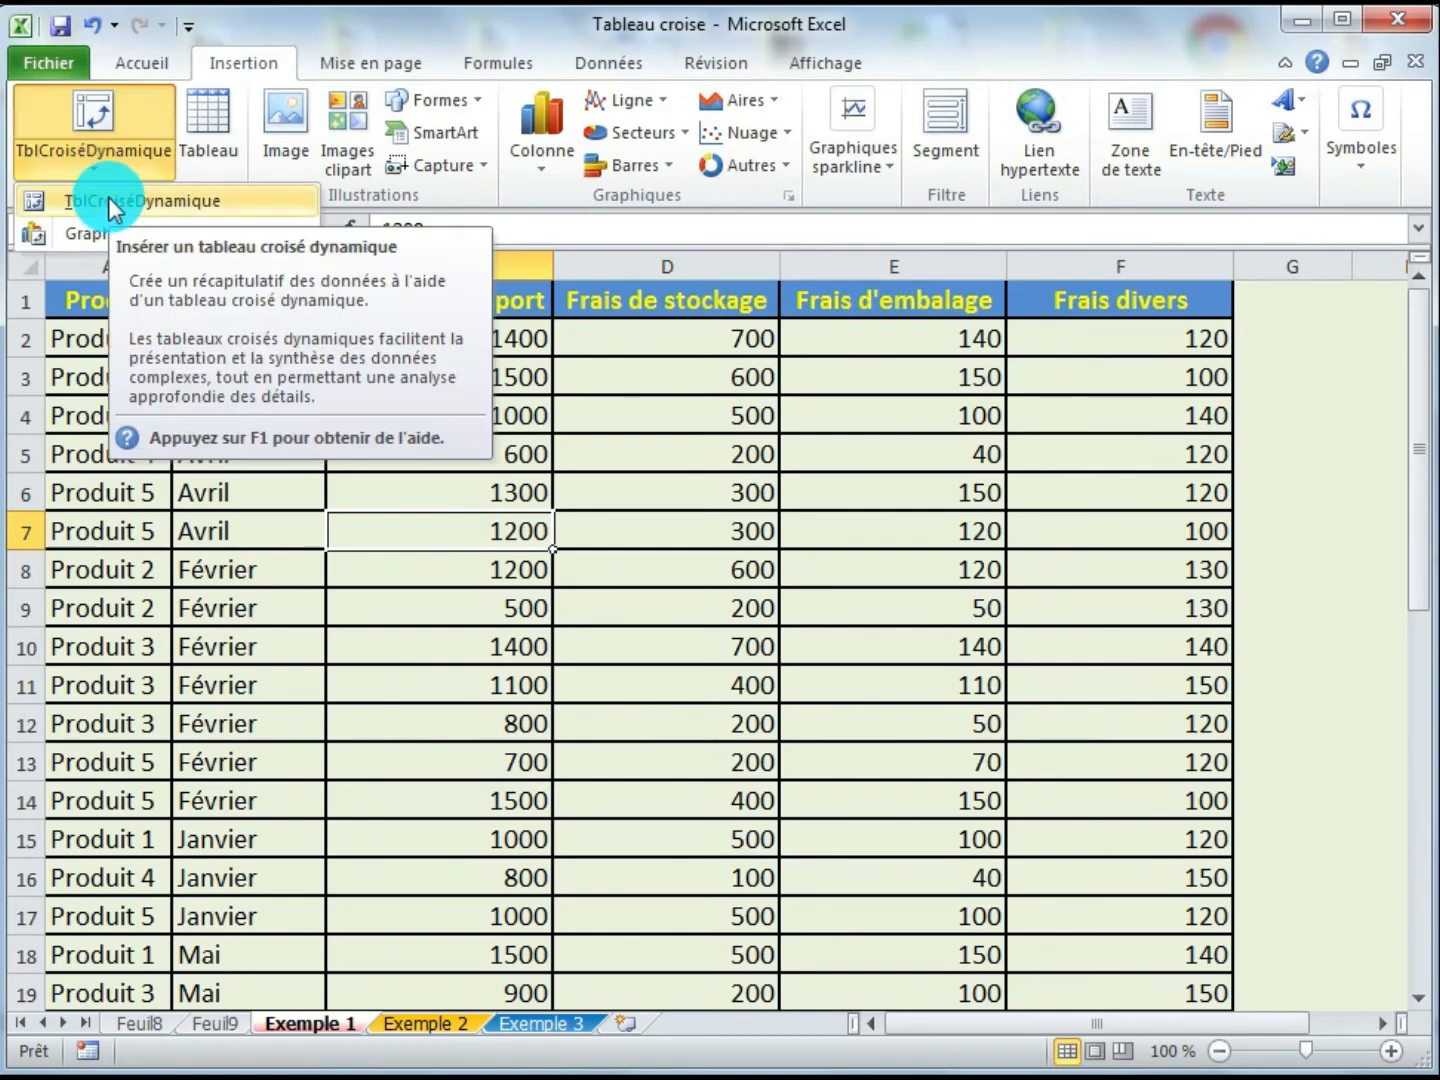
pyautogui.click(108, 197)
pyautogui.click(800, 762)
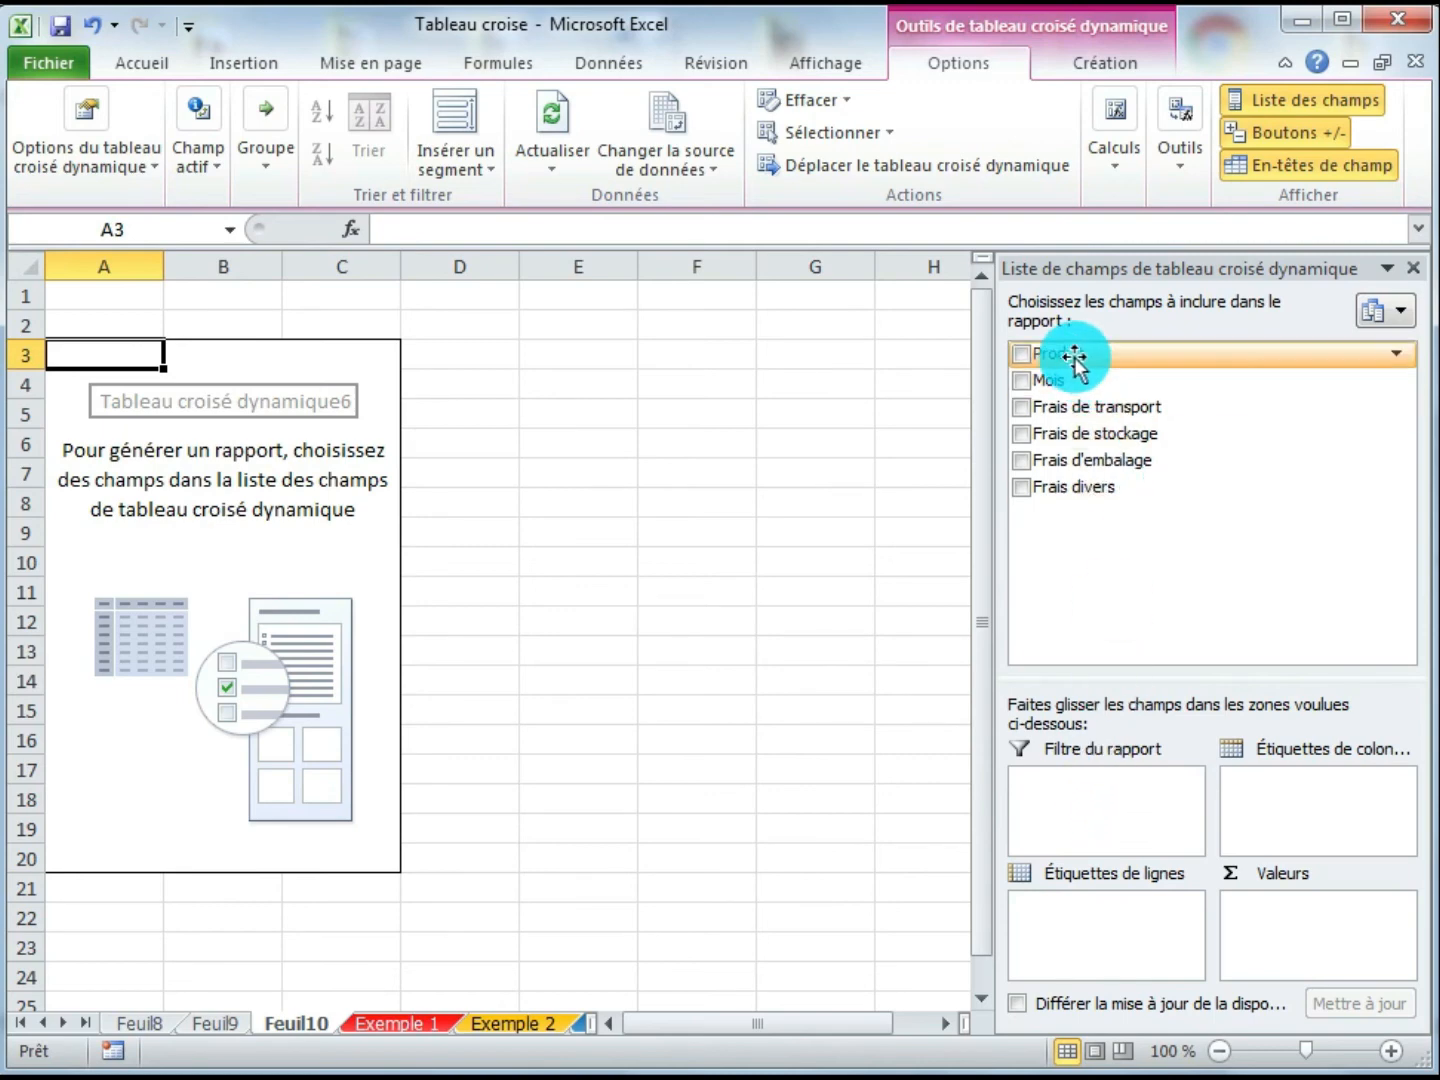
# - Build the pivot with Produit as report filter, Mois as column labels and Frais de transport summed as values, then close the field list
pyautogui.moveTo(1076, 357); pyautogui.dragTo(1081, 832)
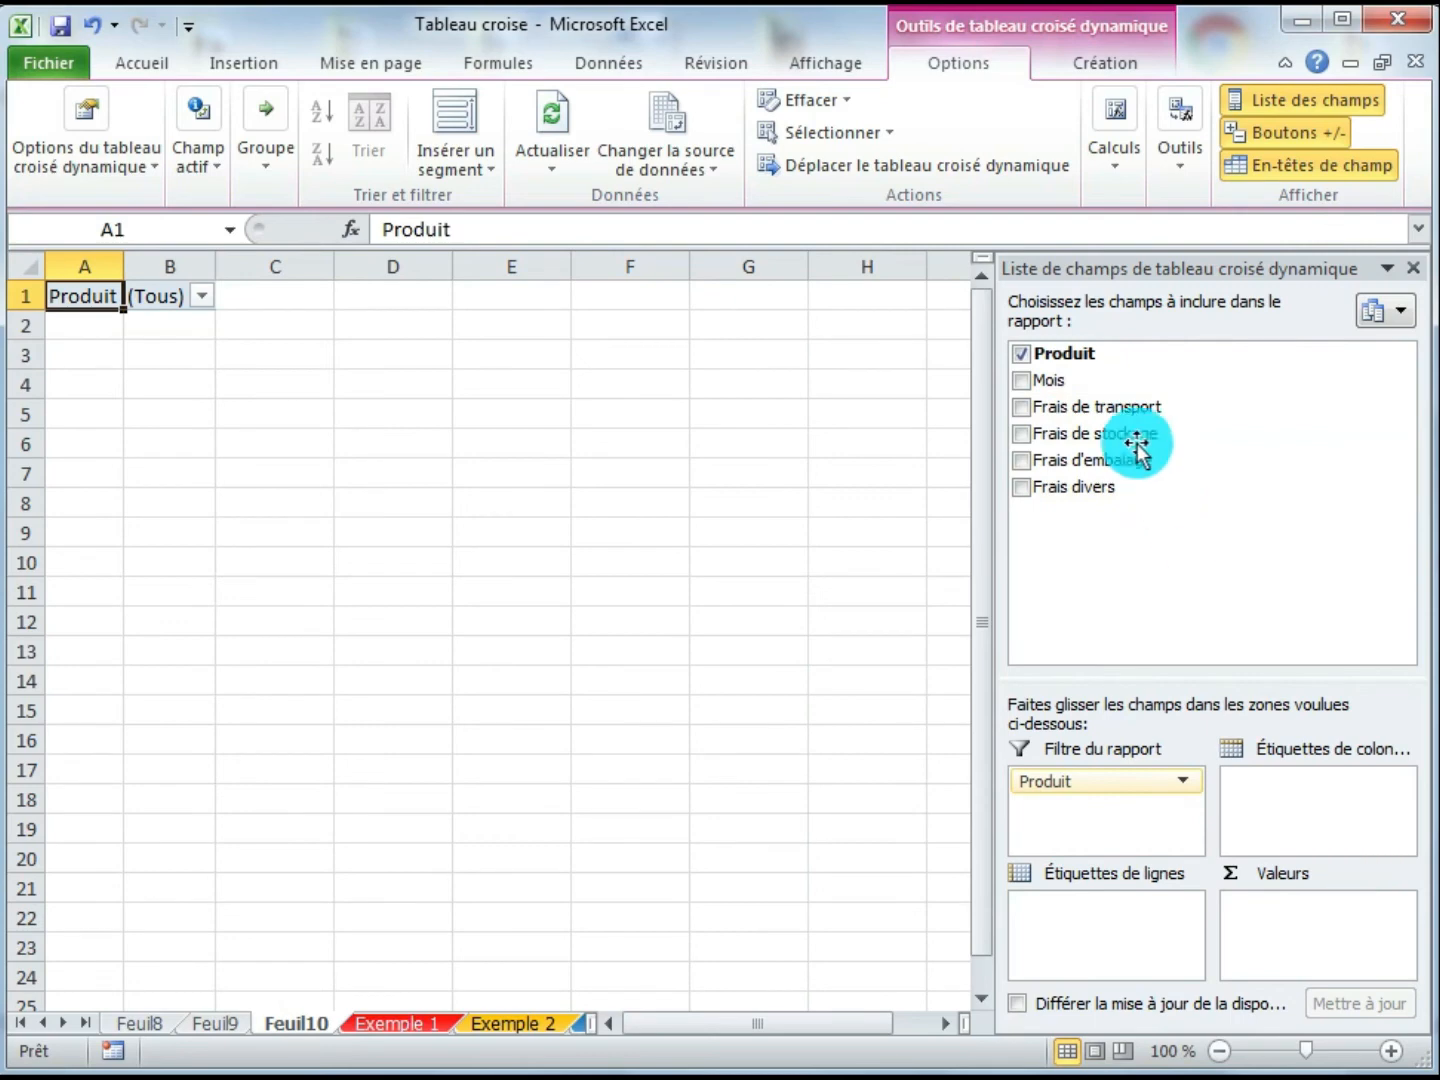
pyautogui.moveTo(1052, 383); pyautogui.dragTo(1088, 986)
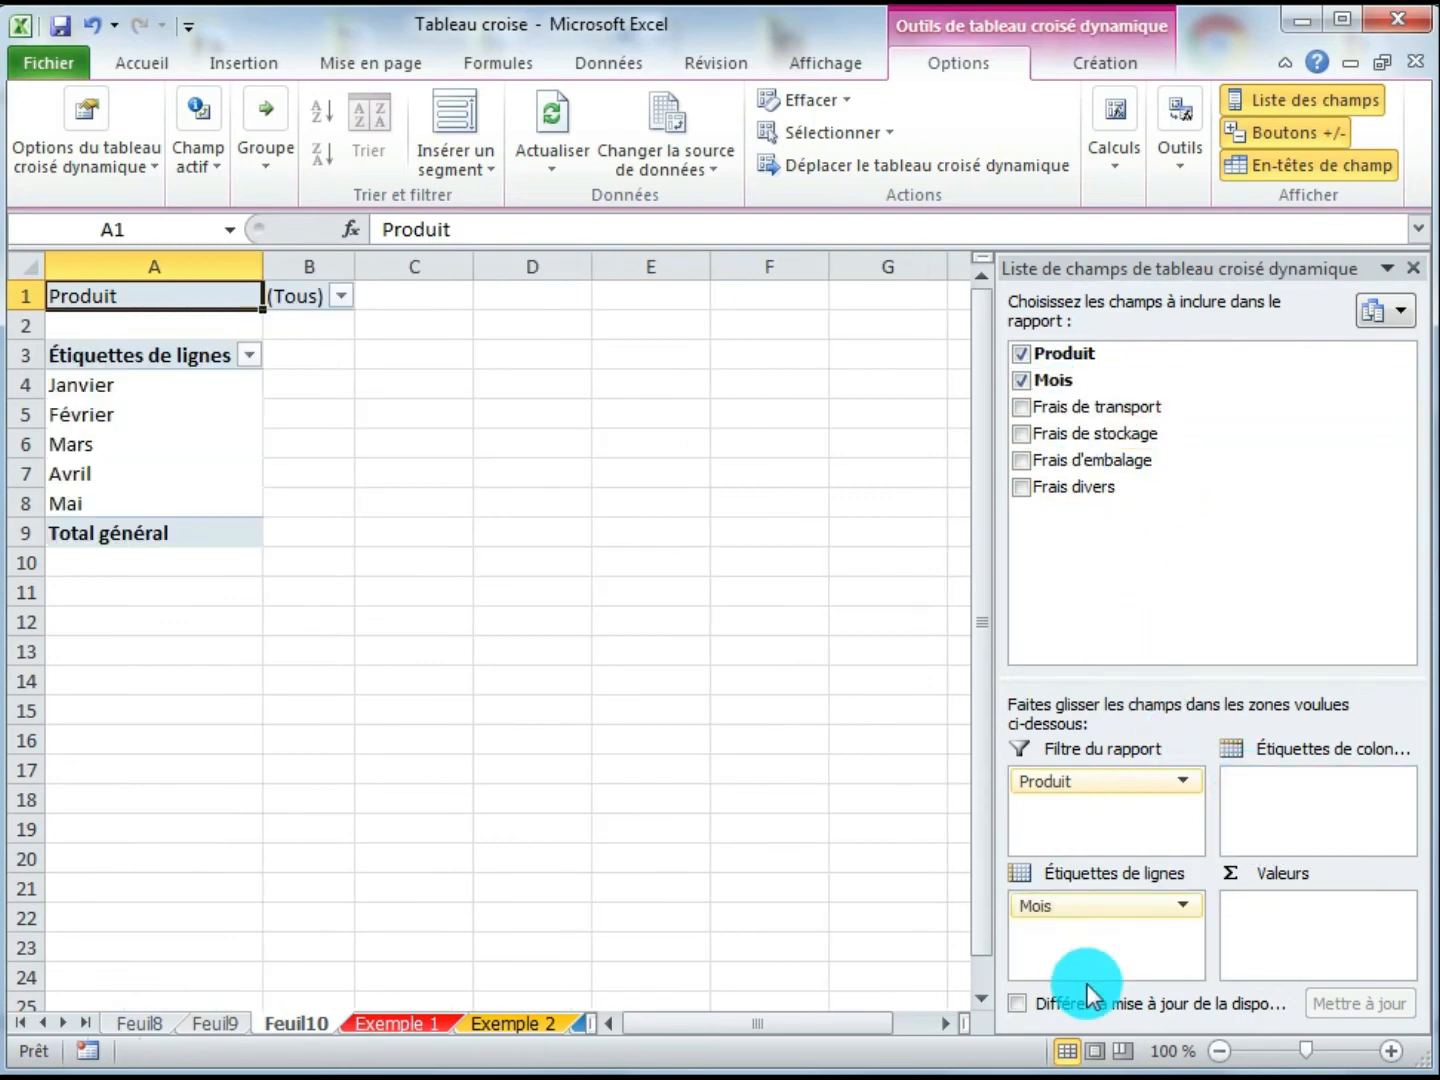
pyautogui.moveTo(1067, 923); pyautogui.dragTo(1292, 812)
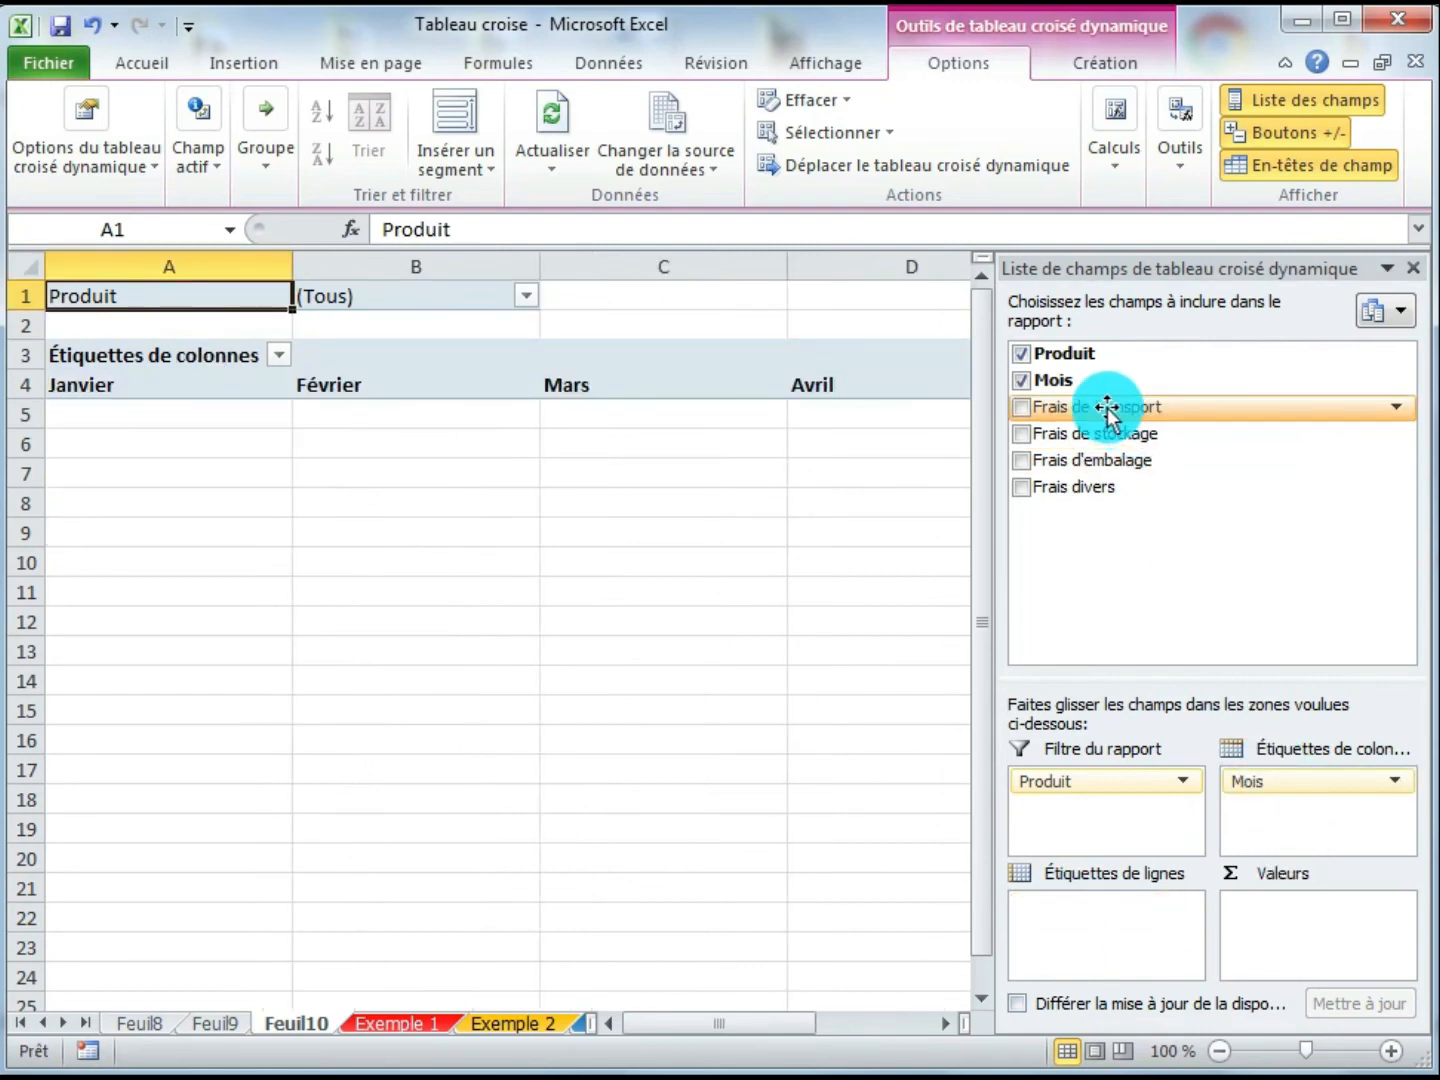
pyautogui.moveTo(1107, 407); pyautogui.dragTo(1265, 965)
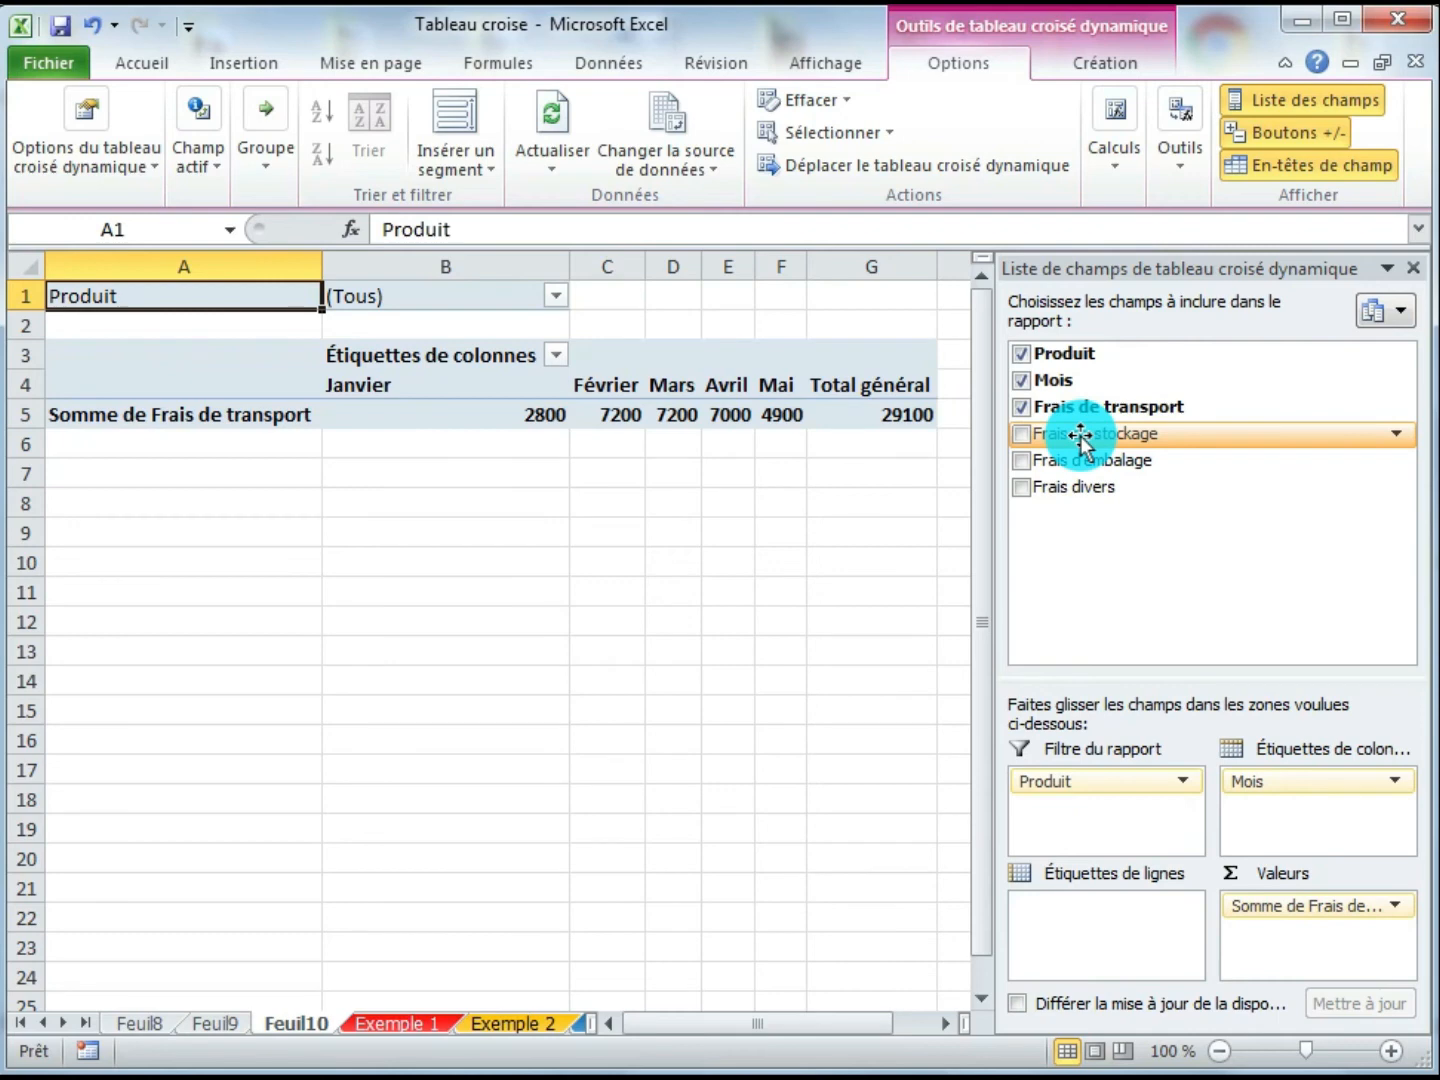
pyautogui.moveTo(1080, 437); pyautogui.dragTo(1158, 593)
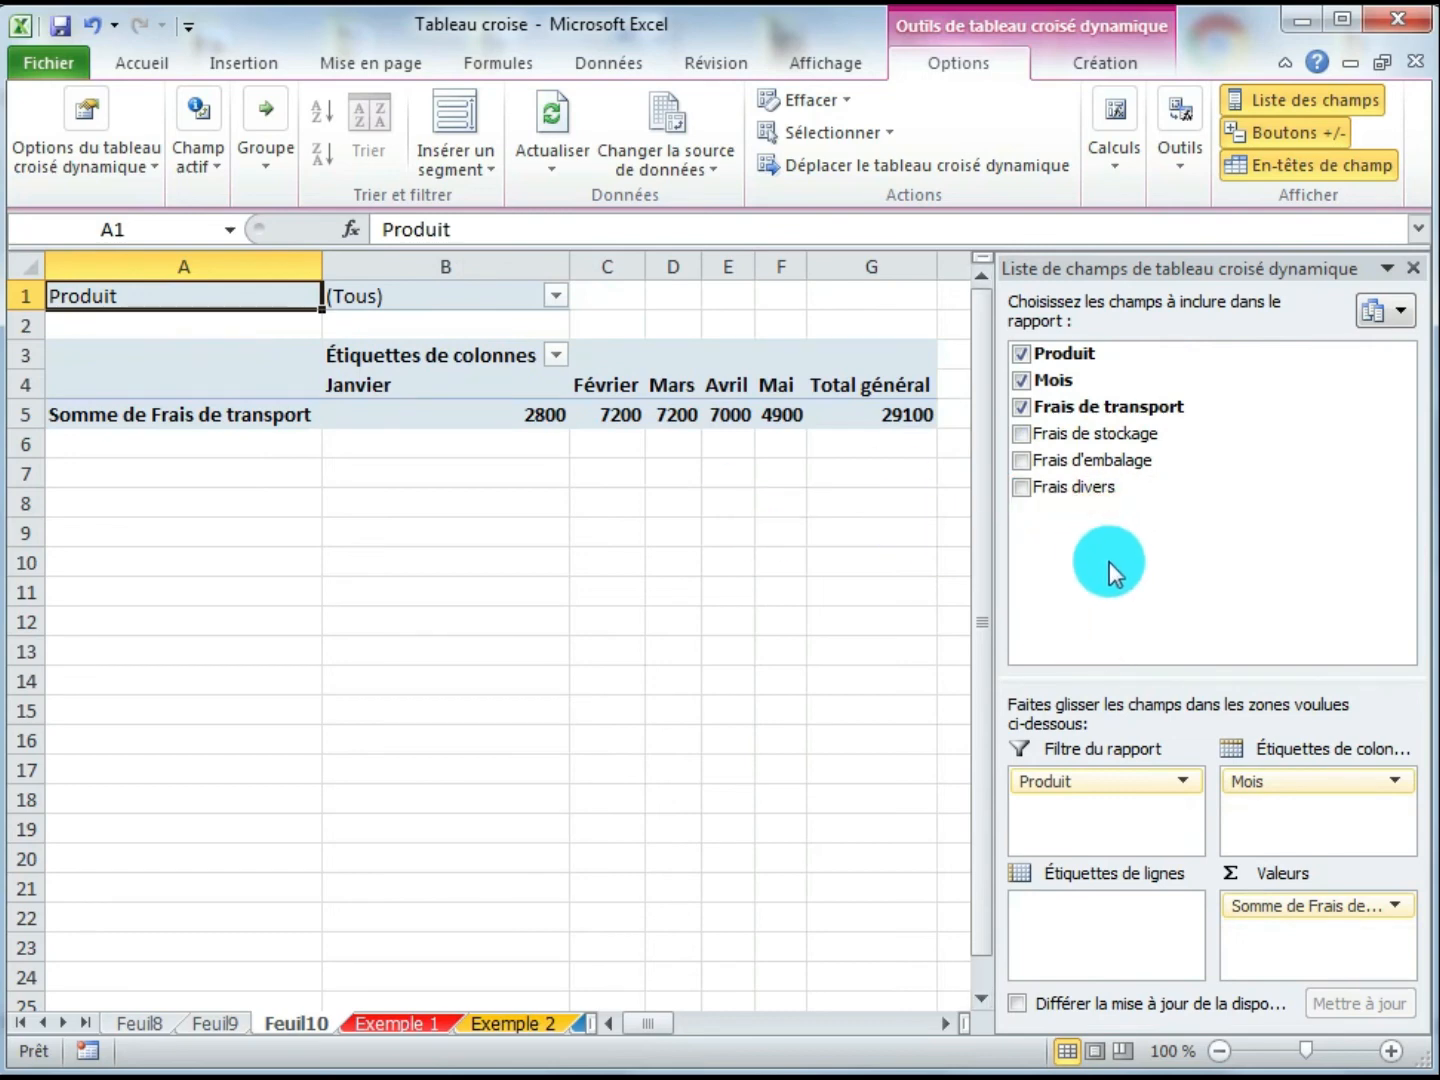
pyautogui.click(1415, 270)
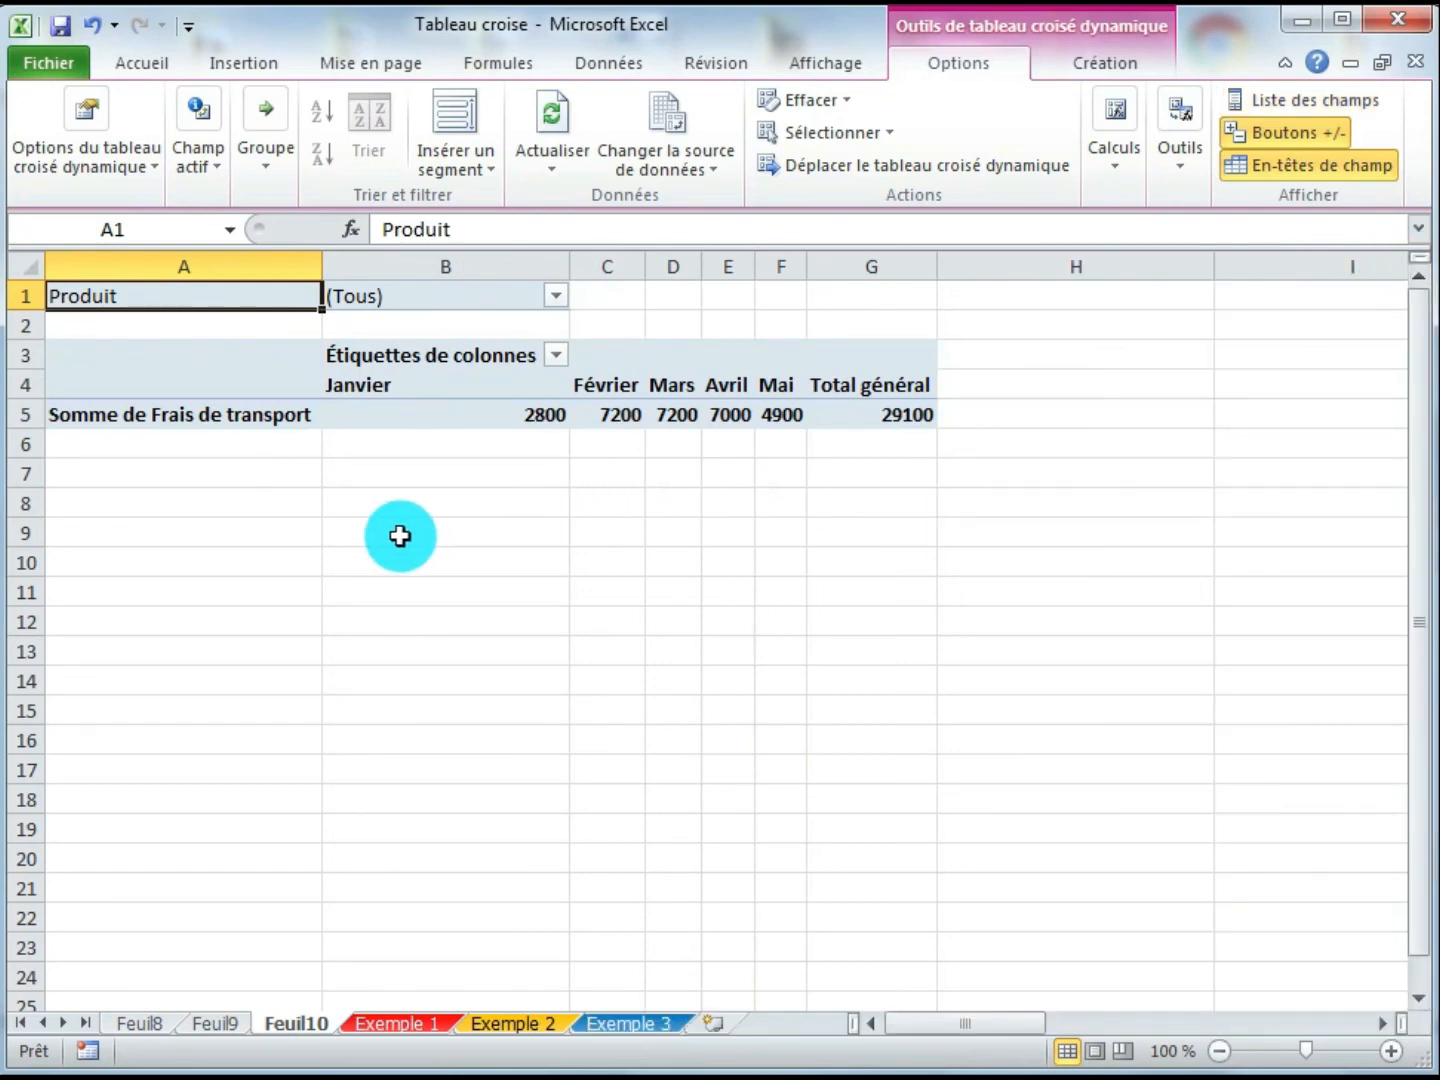
# - Fill the Somme de Frais de transport label cell with yellow
pyautogui.click(248, 418)
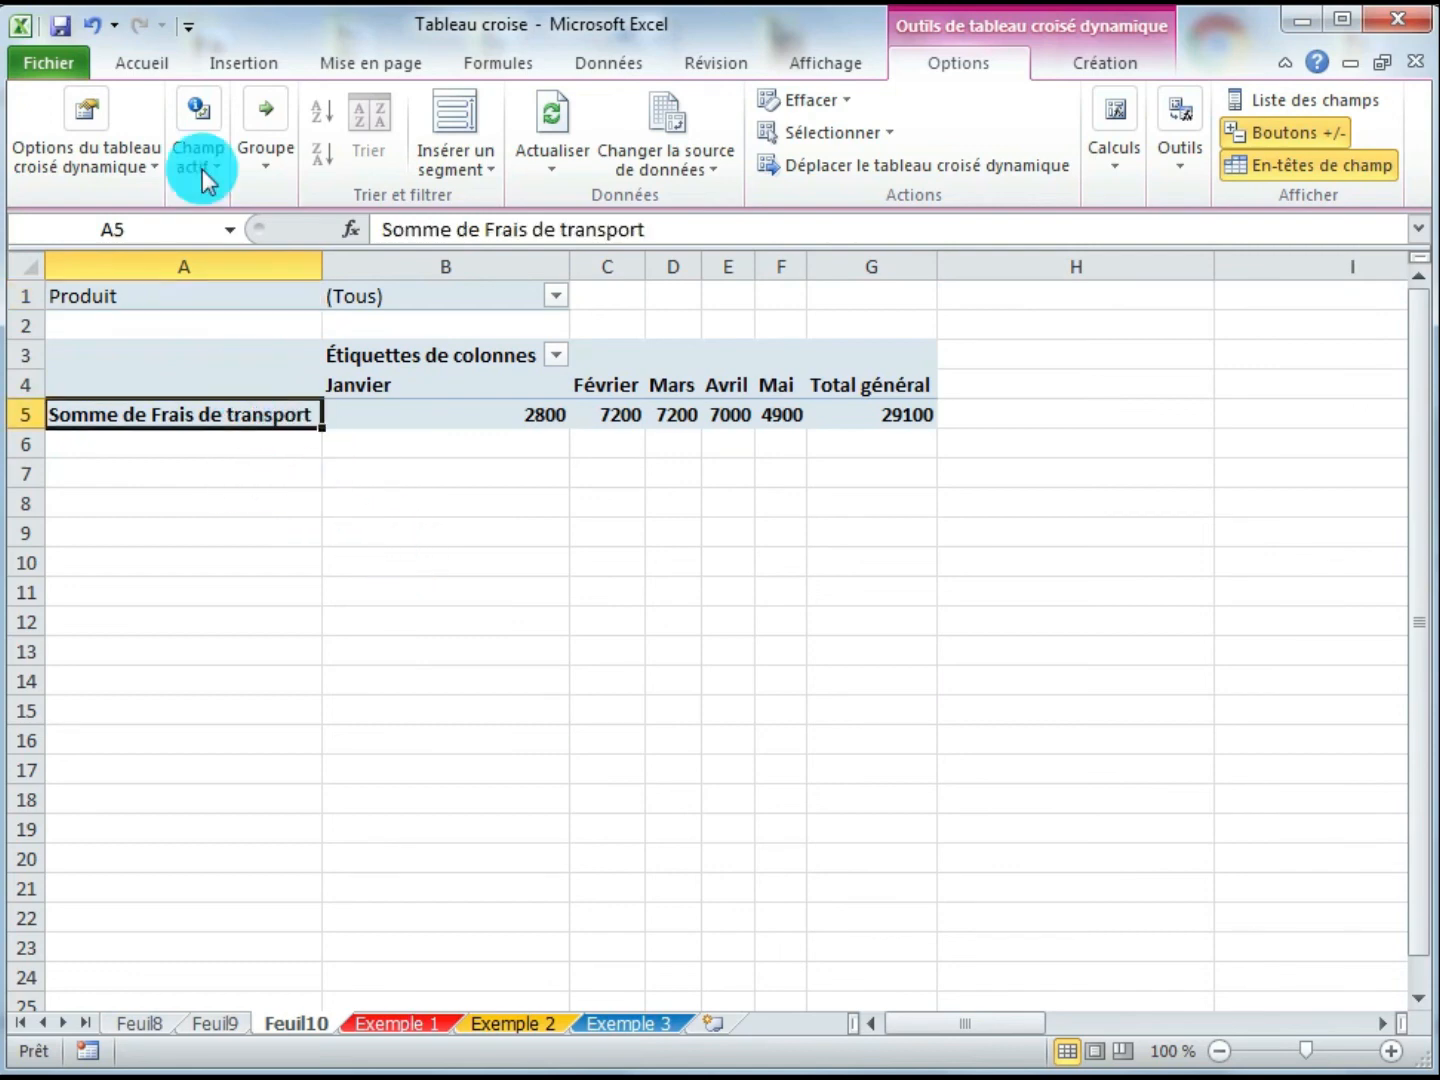
pyautogui.click(145, 63)
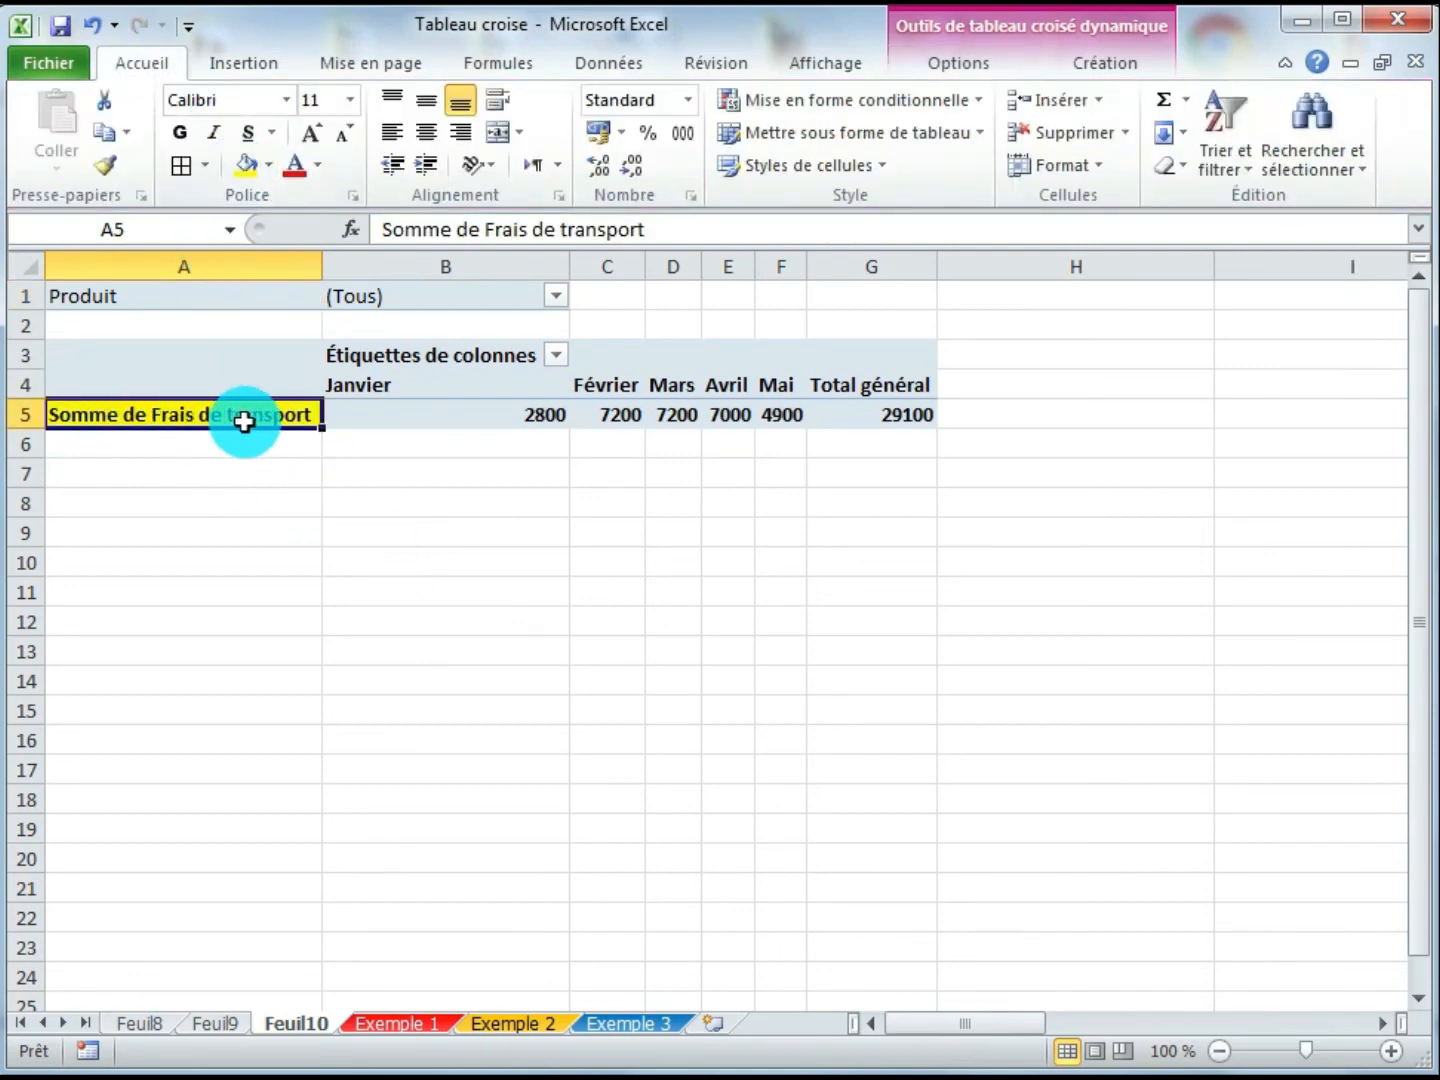
# - Widen the pivot's month and Total général columns C through G to an equal width
pyautogui.moveTo(290, 423); pyautogui.dragTo(527, 425)
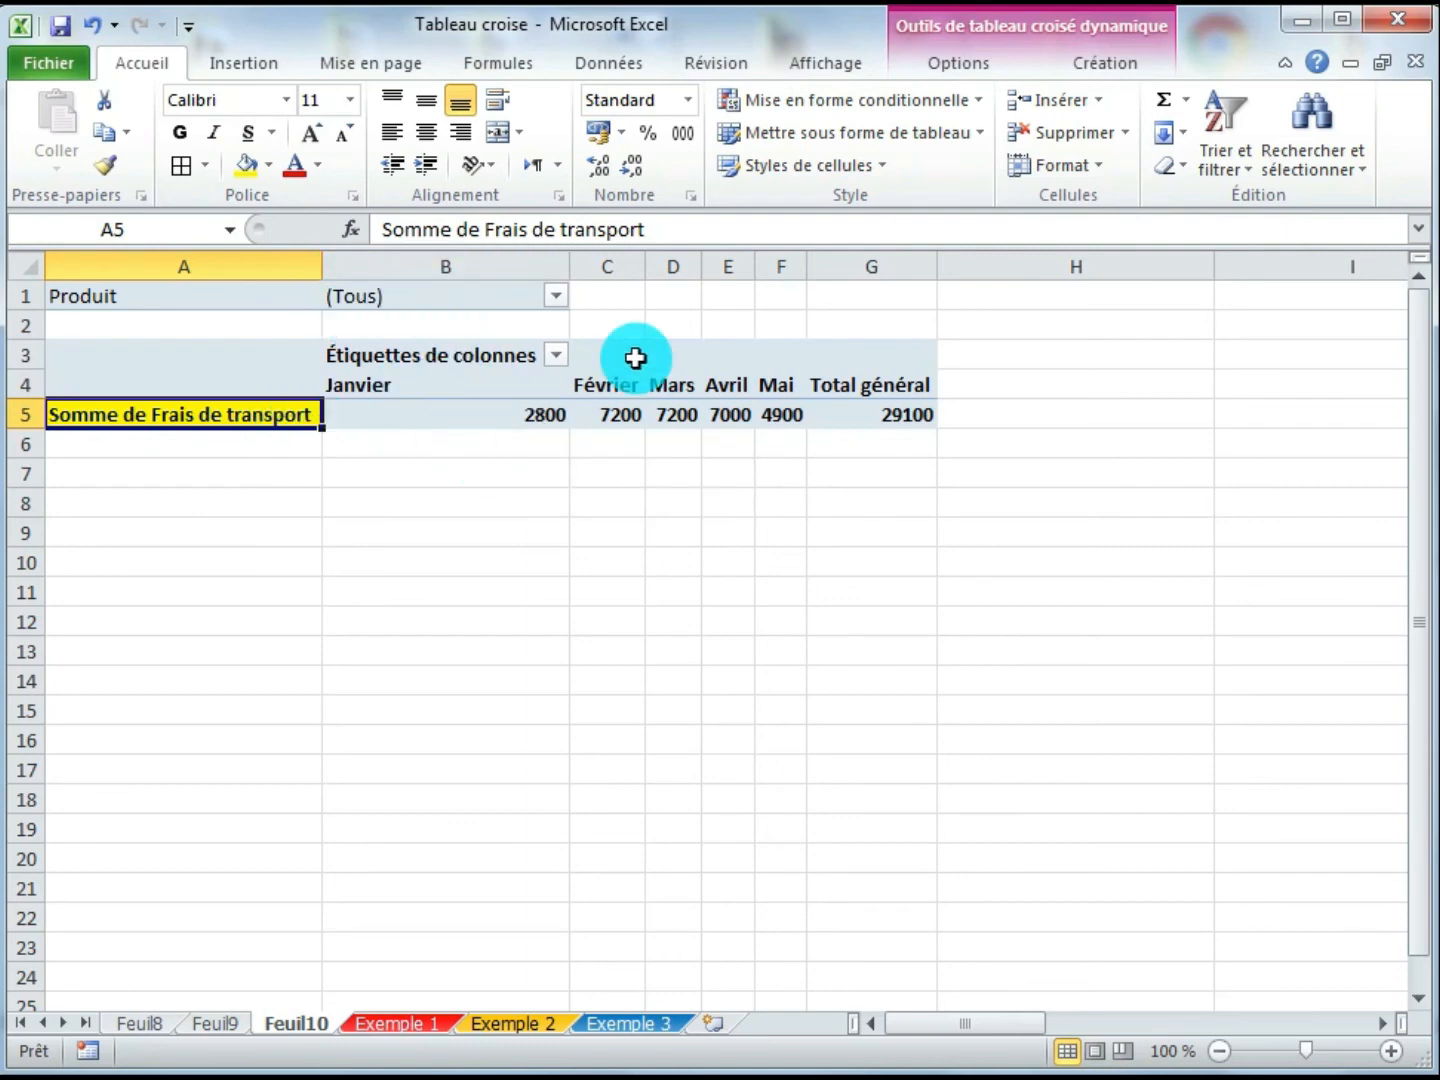
pyautogui.moveTo(611, 266); pyautogui.dragTo(862, 269)
pyautogui.click(1008, 644)
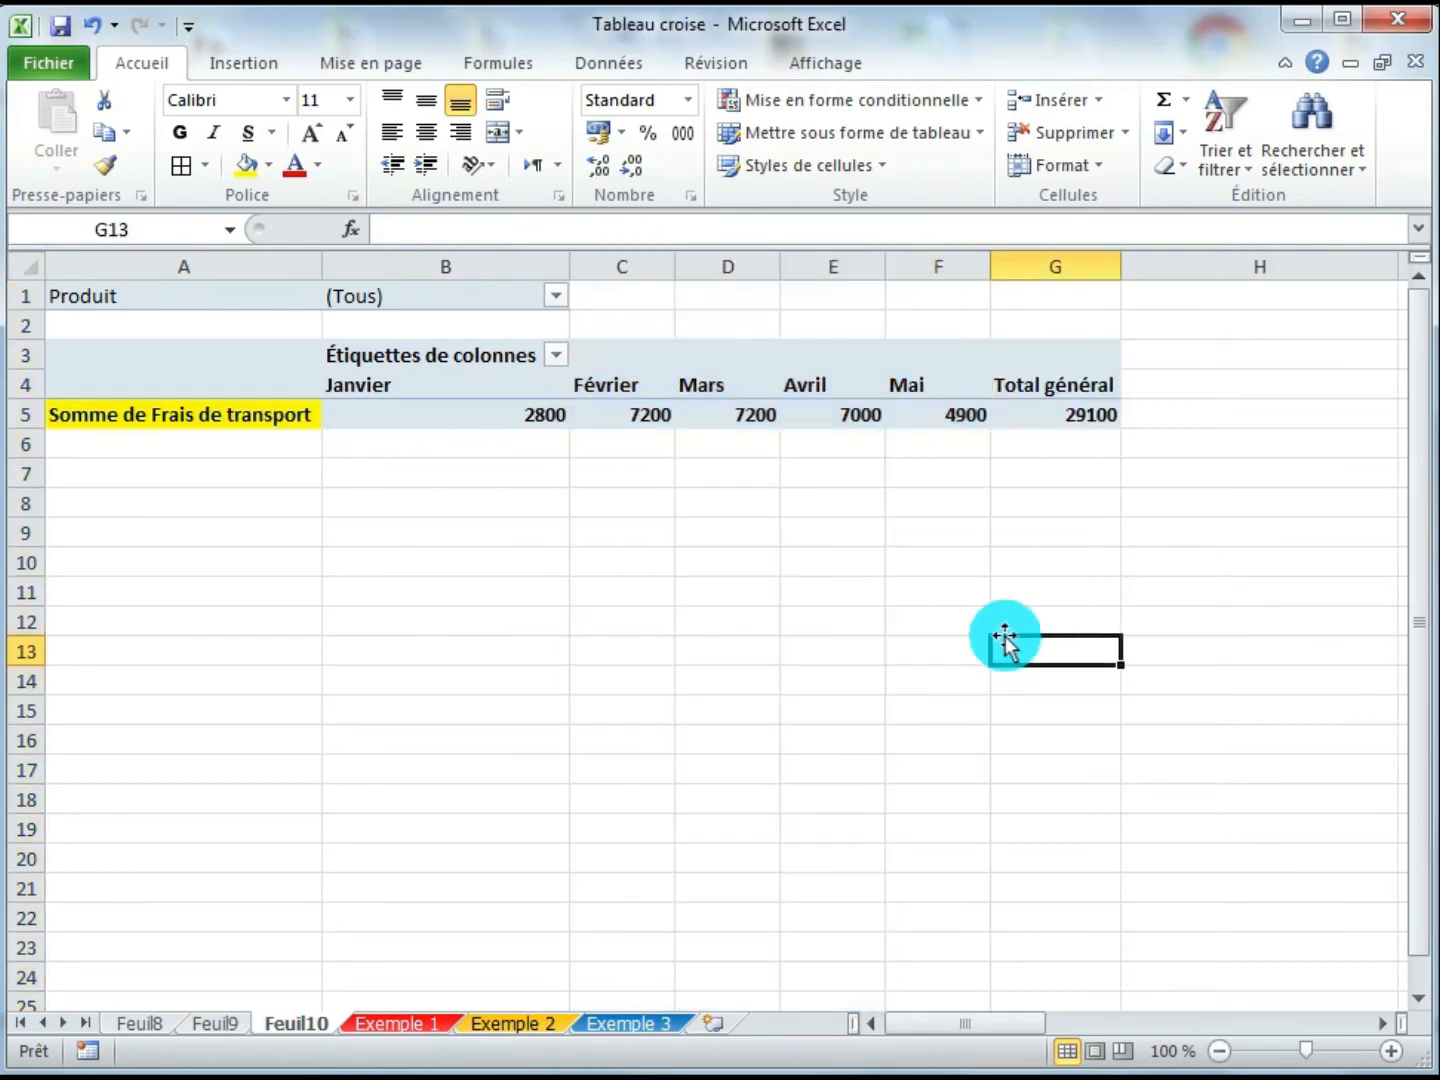
# - Apply all borders to the month headers and transport values range from Janvier to the grand total
pyautogui.click(407, 409)
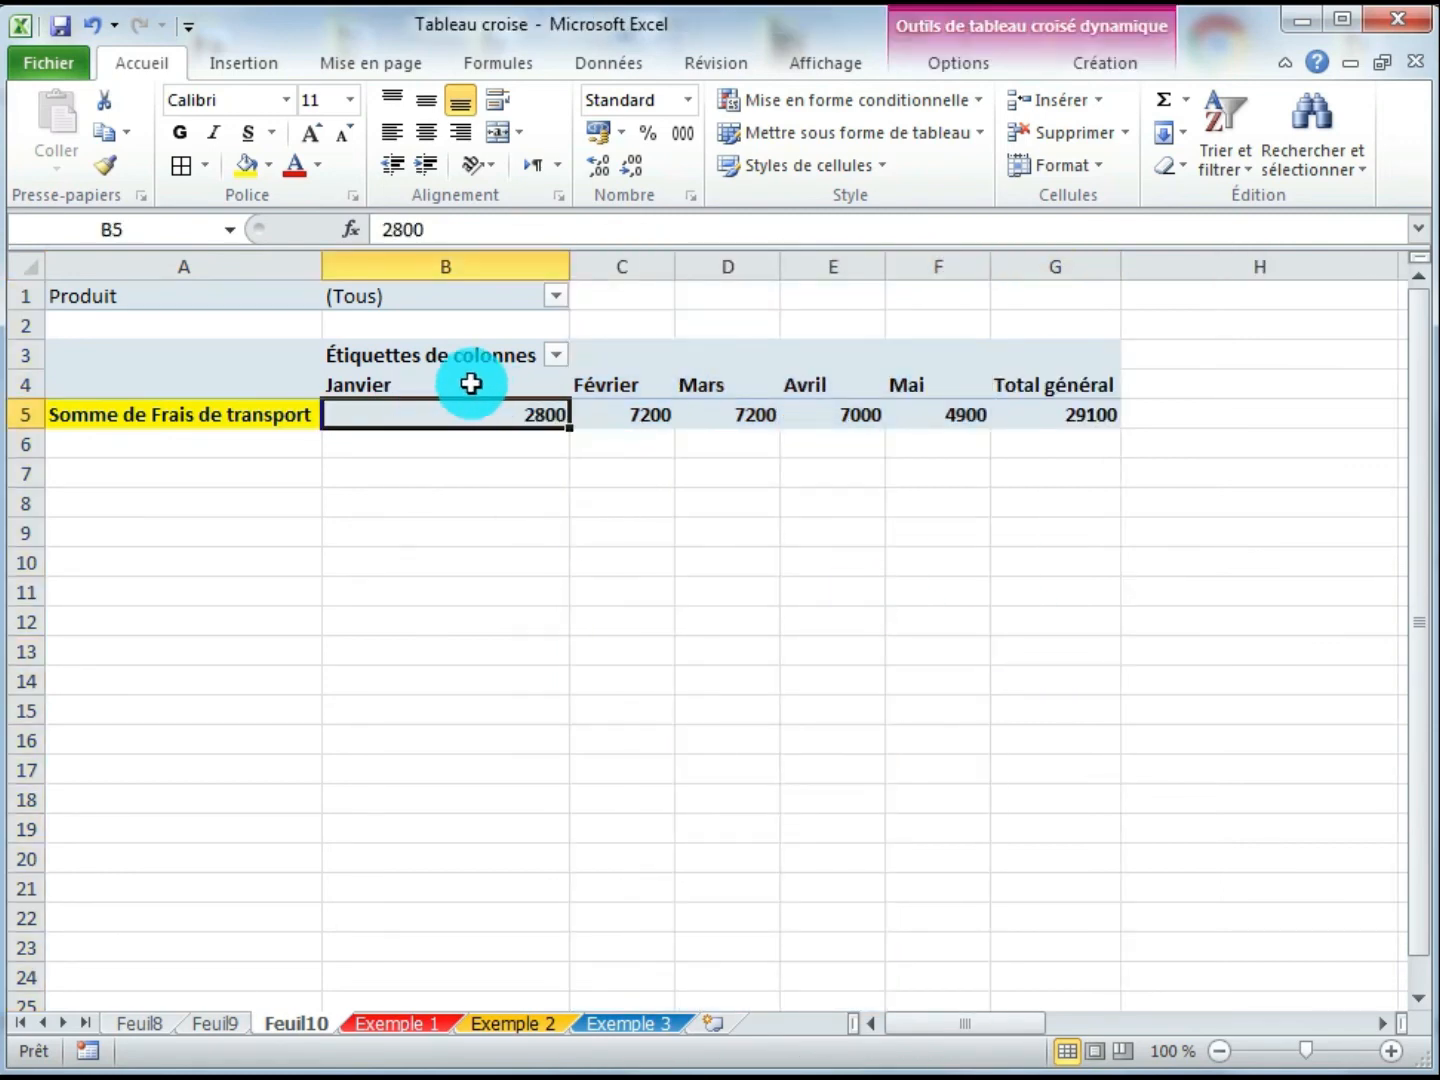
pyautogui.moveTo(469, 383); pyautogui.dragTo(926, 408)
pyautogui.click(1041, 405)
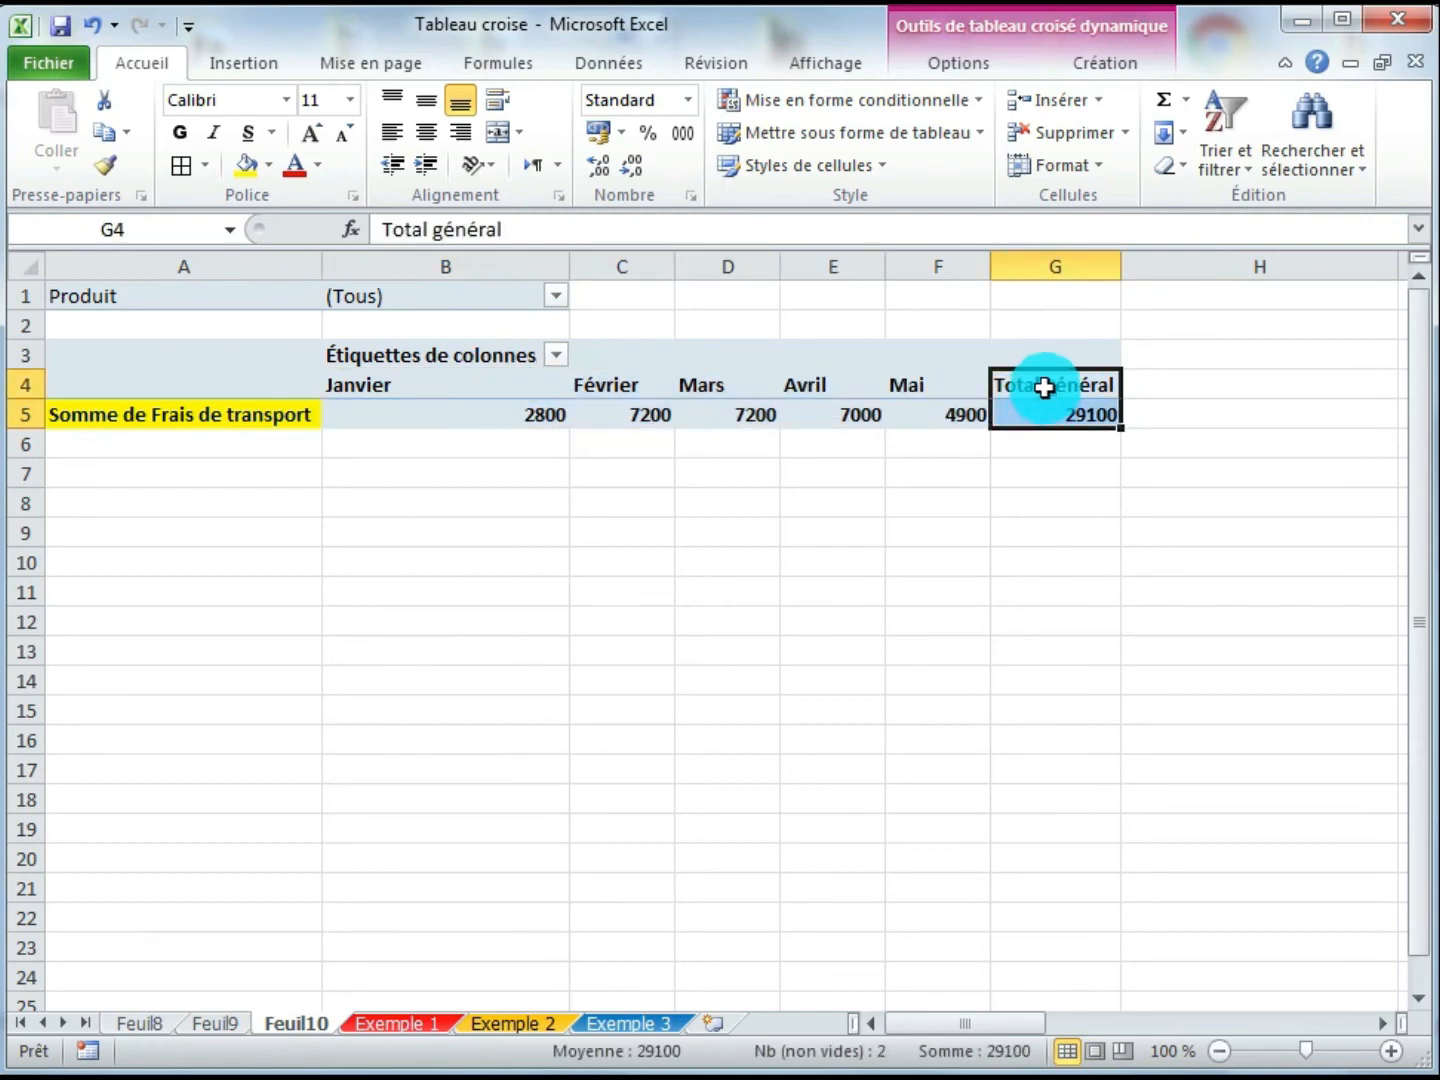
pyautogui.moveTo(1044, 388); pyautogui.dragTo(466, 408)
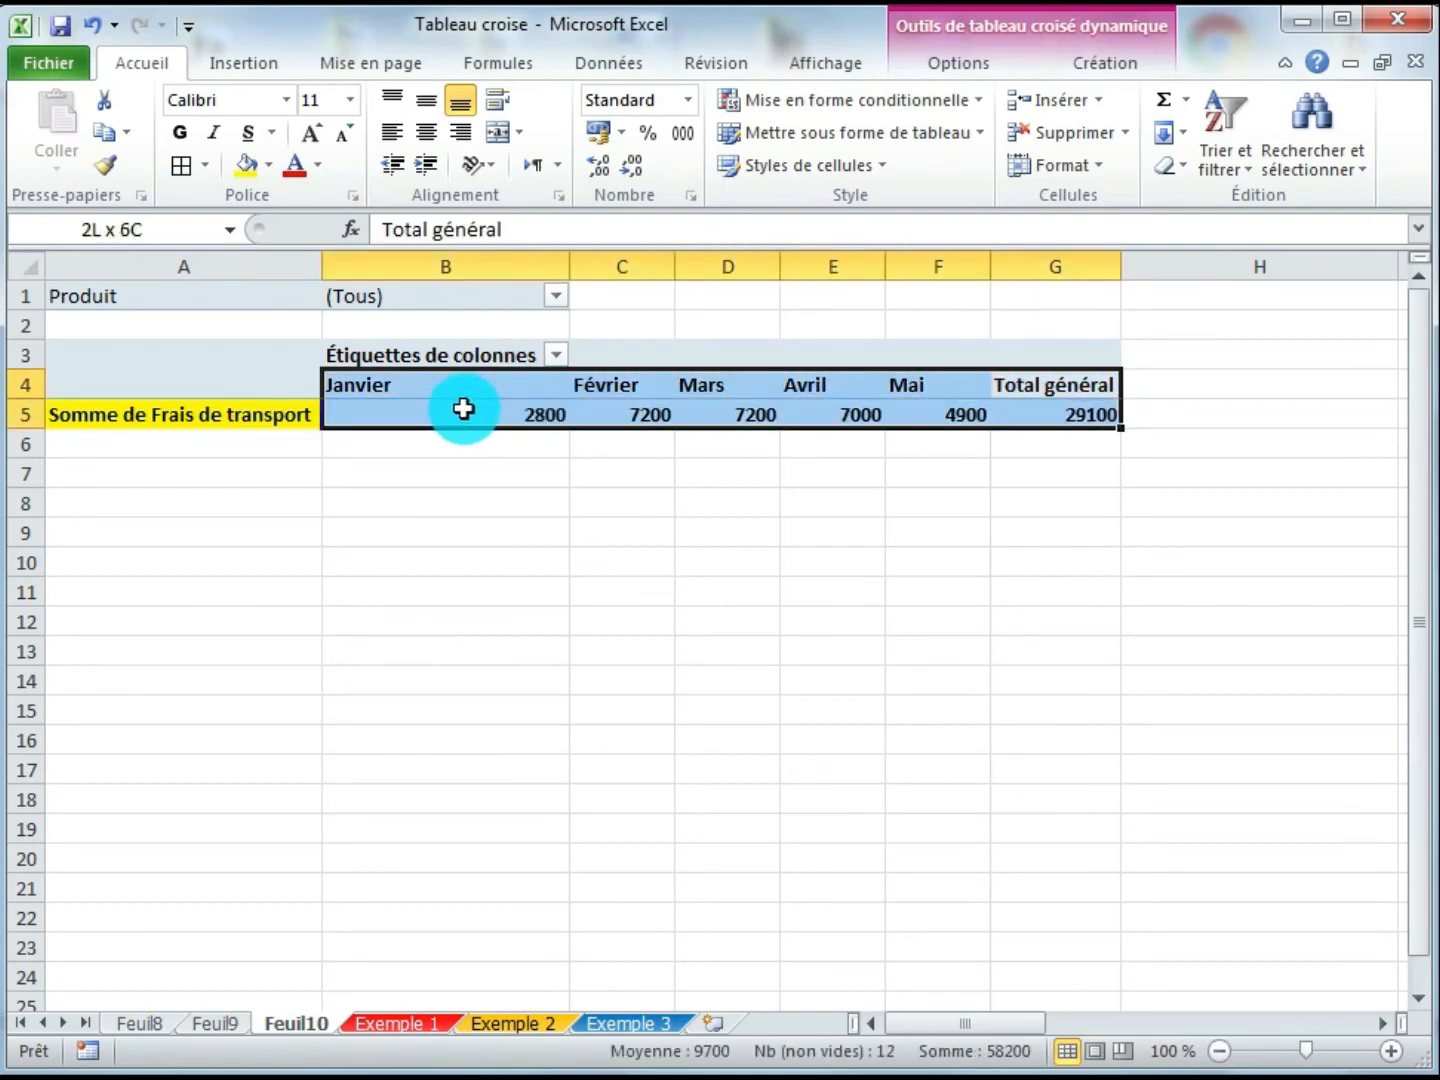
pyautogui.click(181, 167)
pyautogui.click(515, 640)
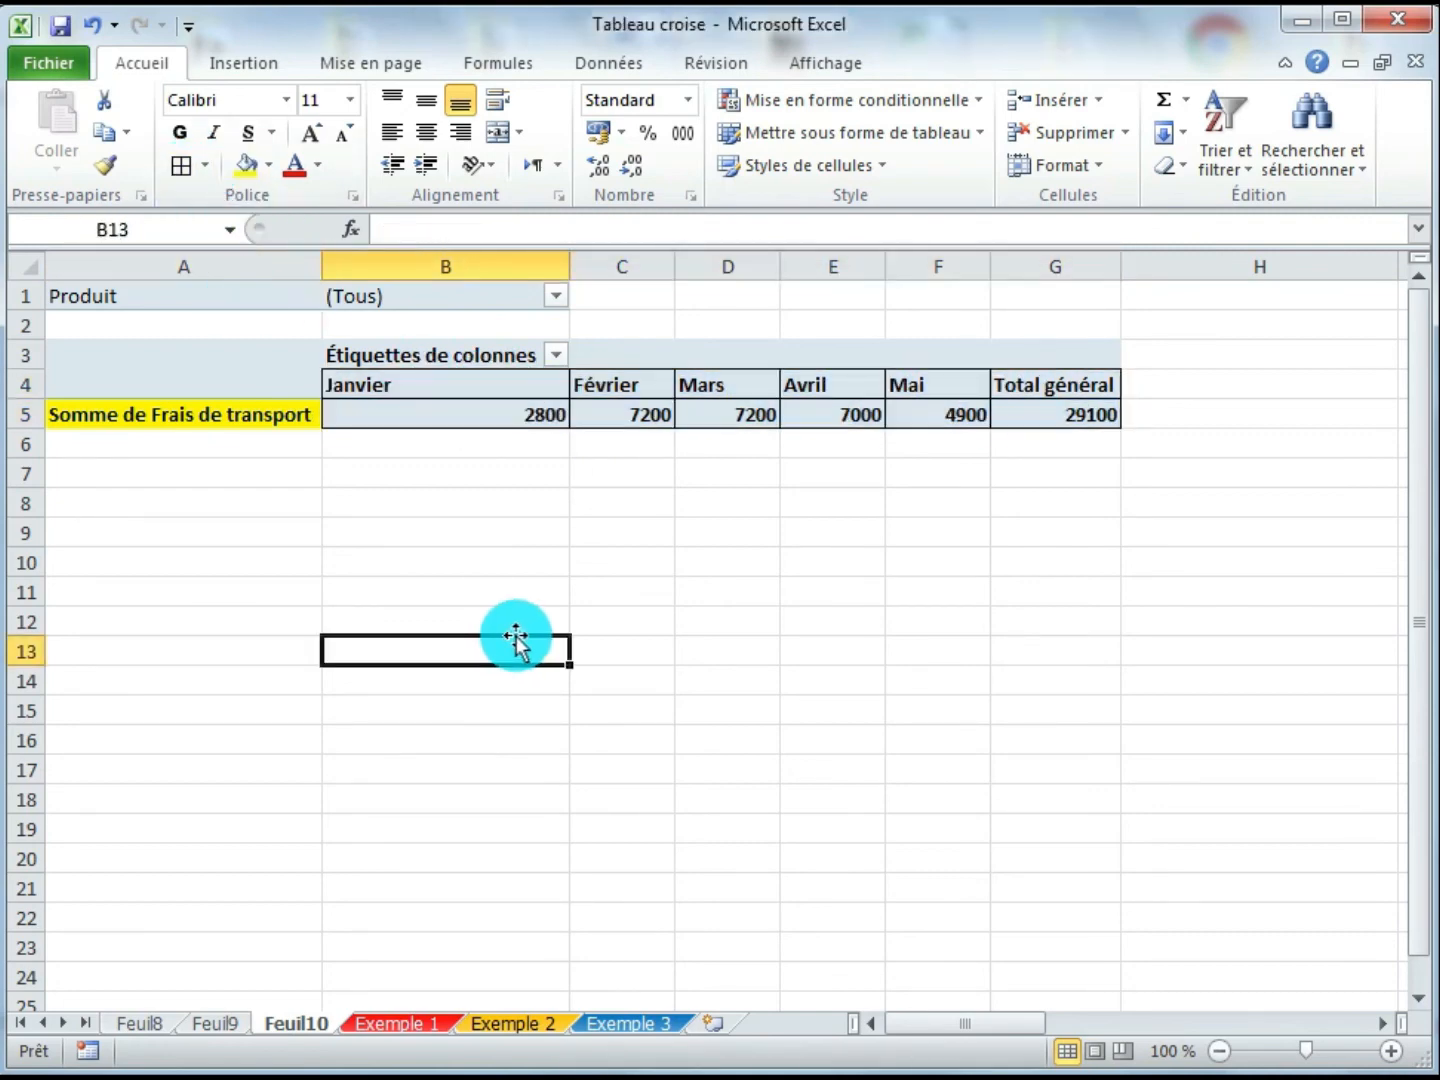
# - Filter the pivot table's Produit field to Produit 1
pyautogui.click(625, 417)
pyautogui.click(530, 412)
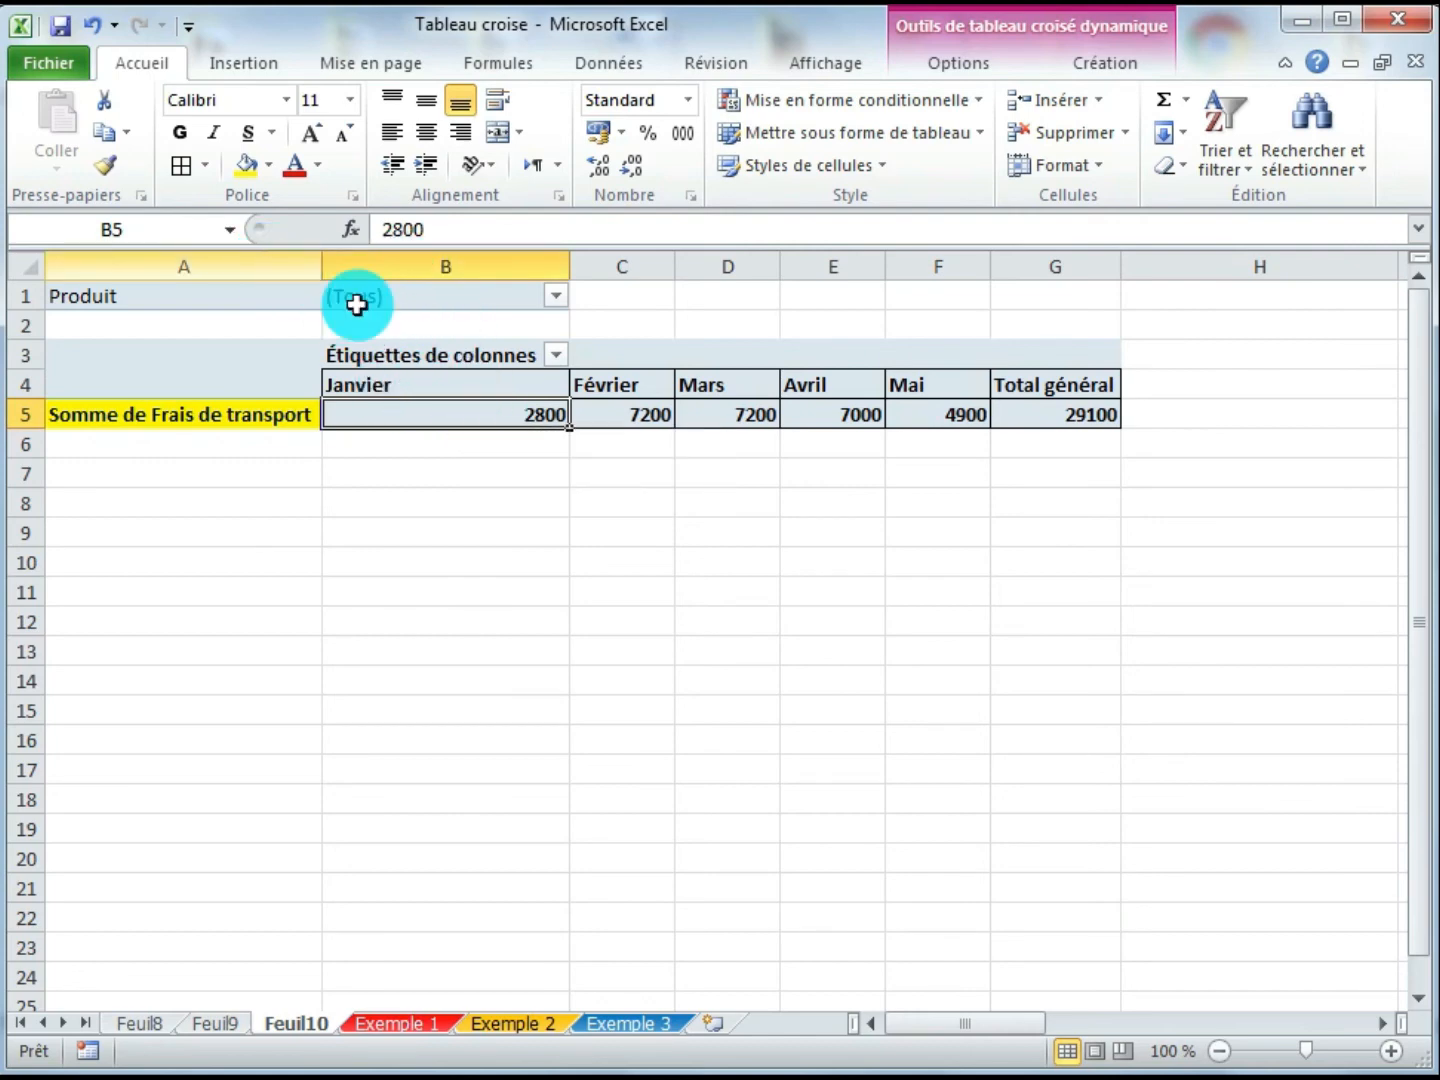
pyautogui.click(556, 298)
pyautogui.click(388, 680)
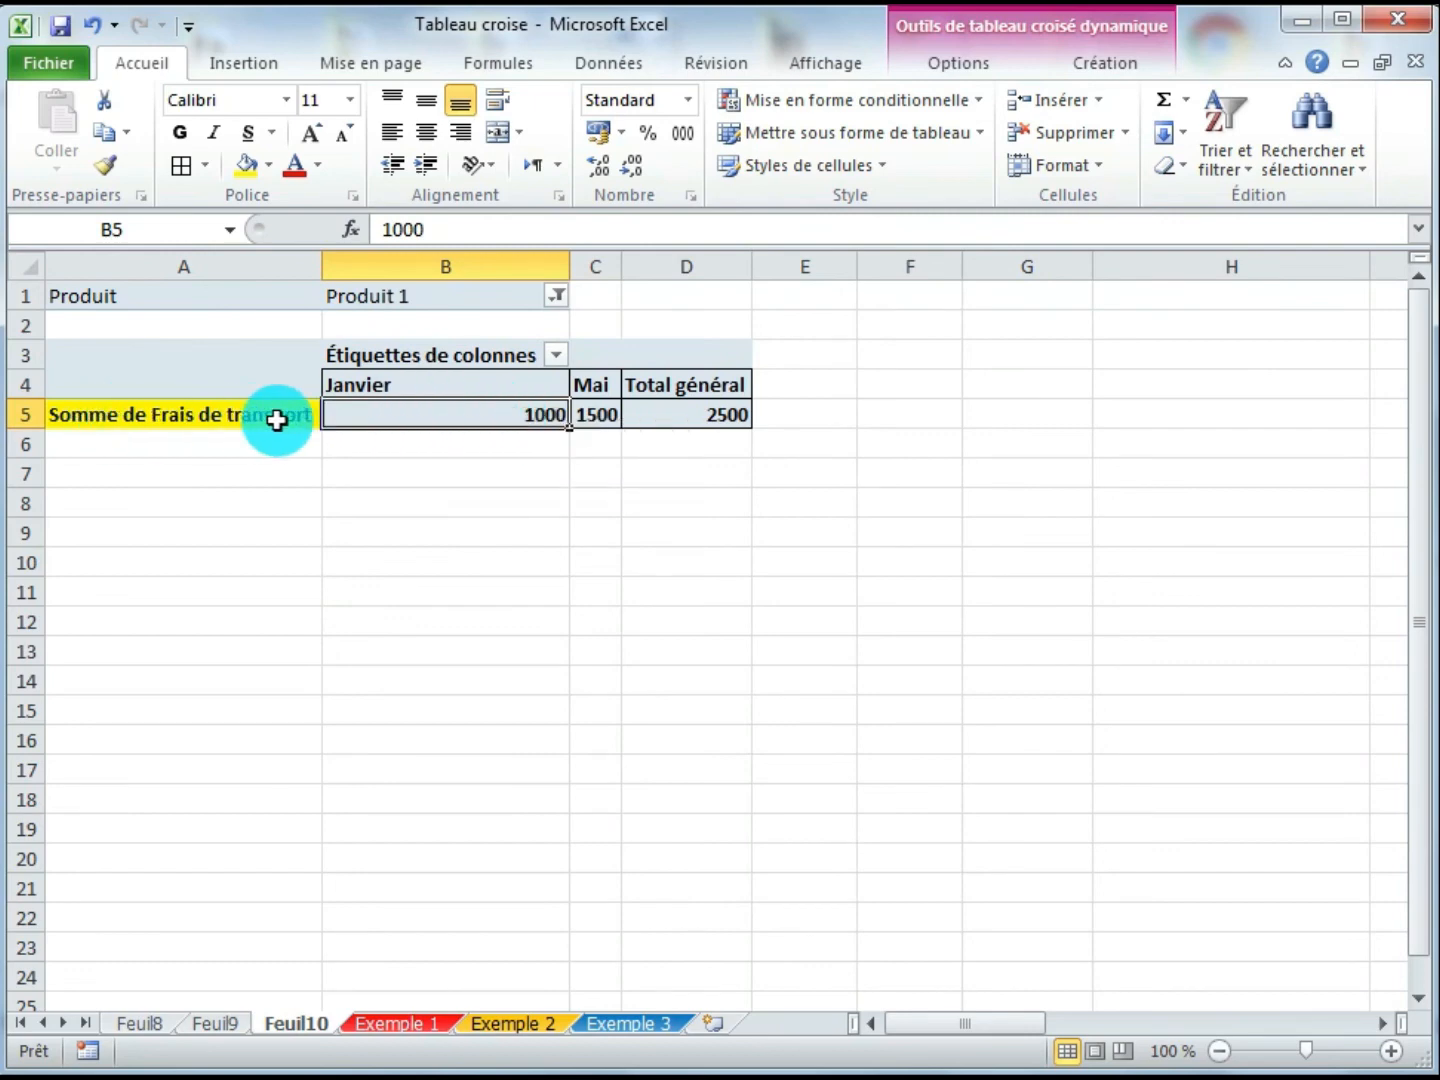
# - Widen column C so the Mai values of the filtered pivot fit
pyautogui.moveTo(487, 418)
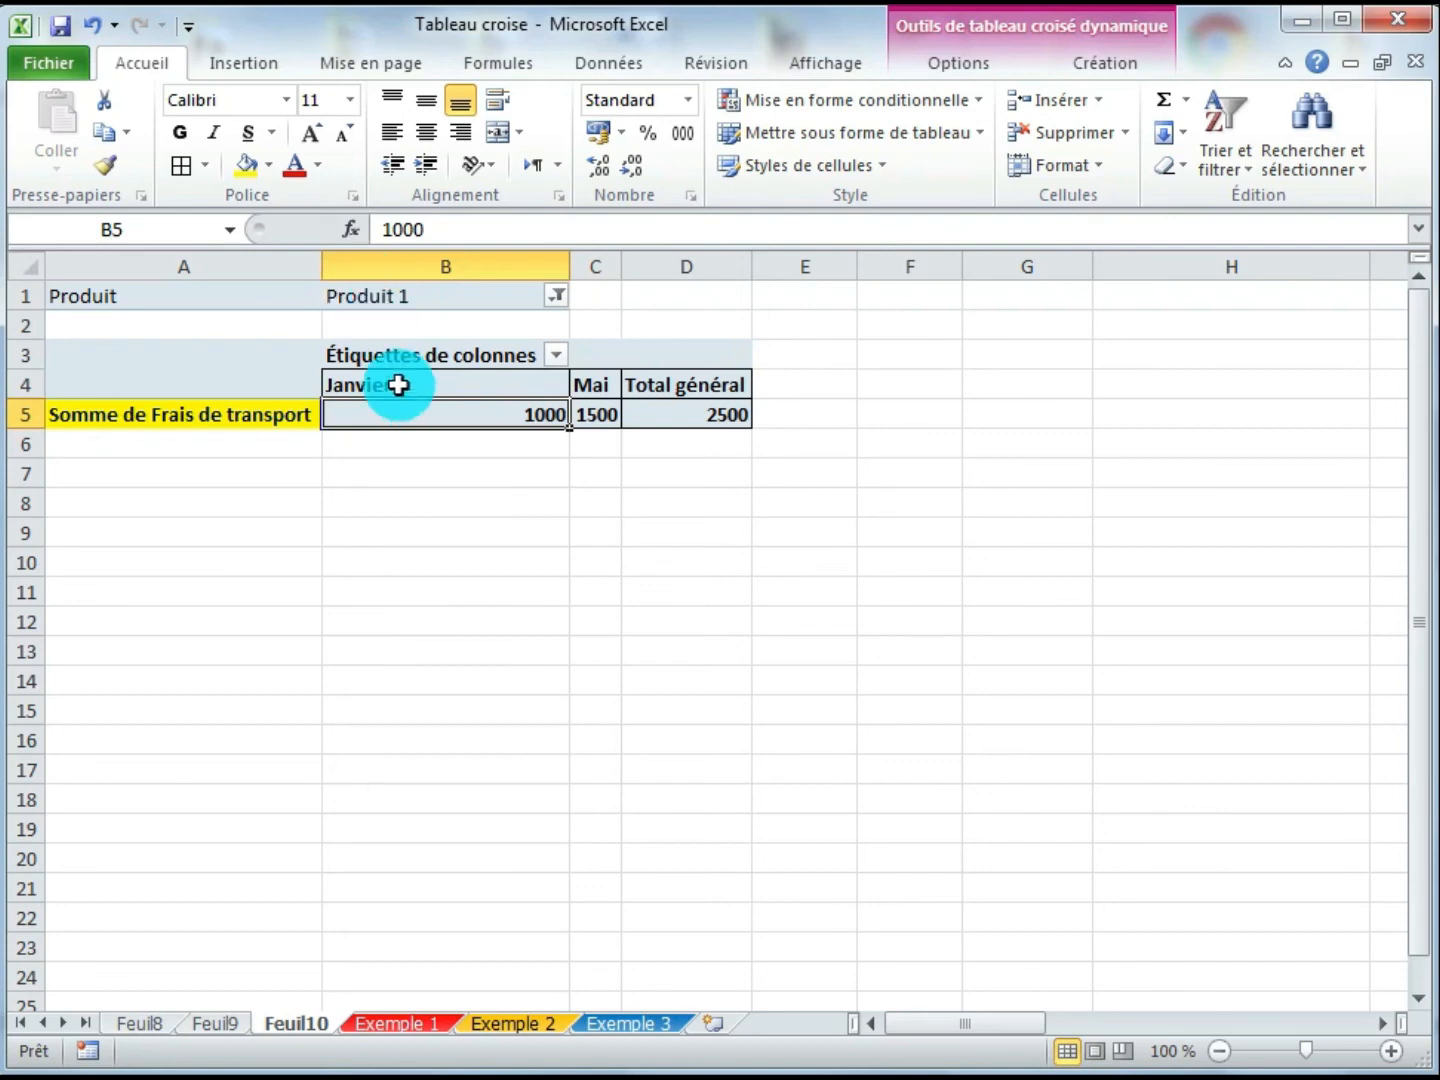
pyautogui.click(715, 266)
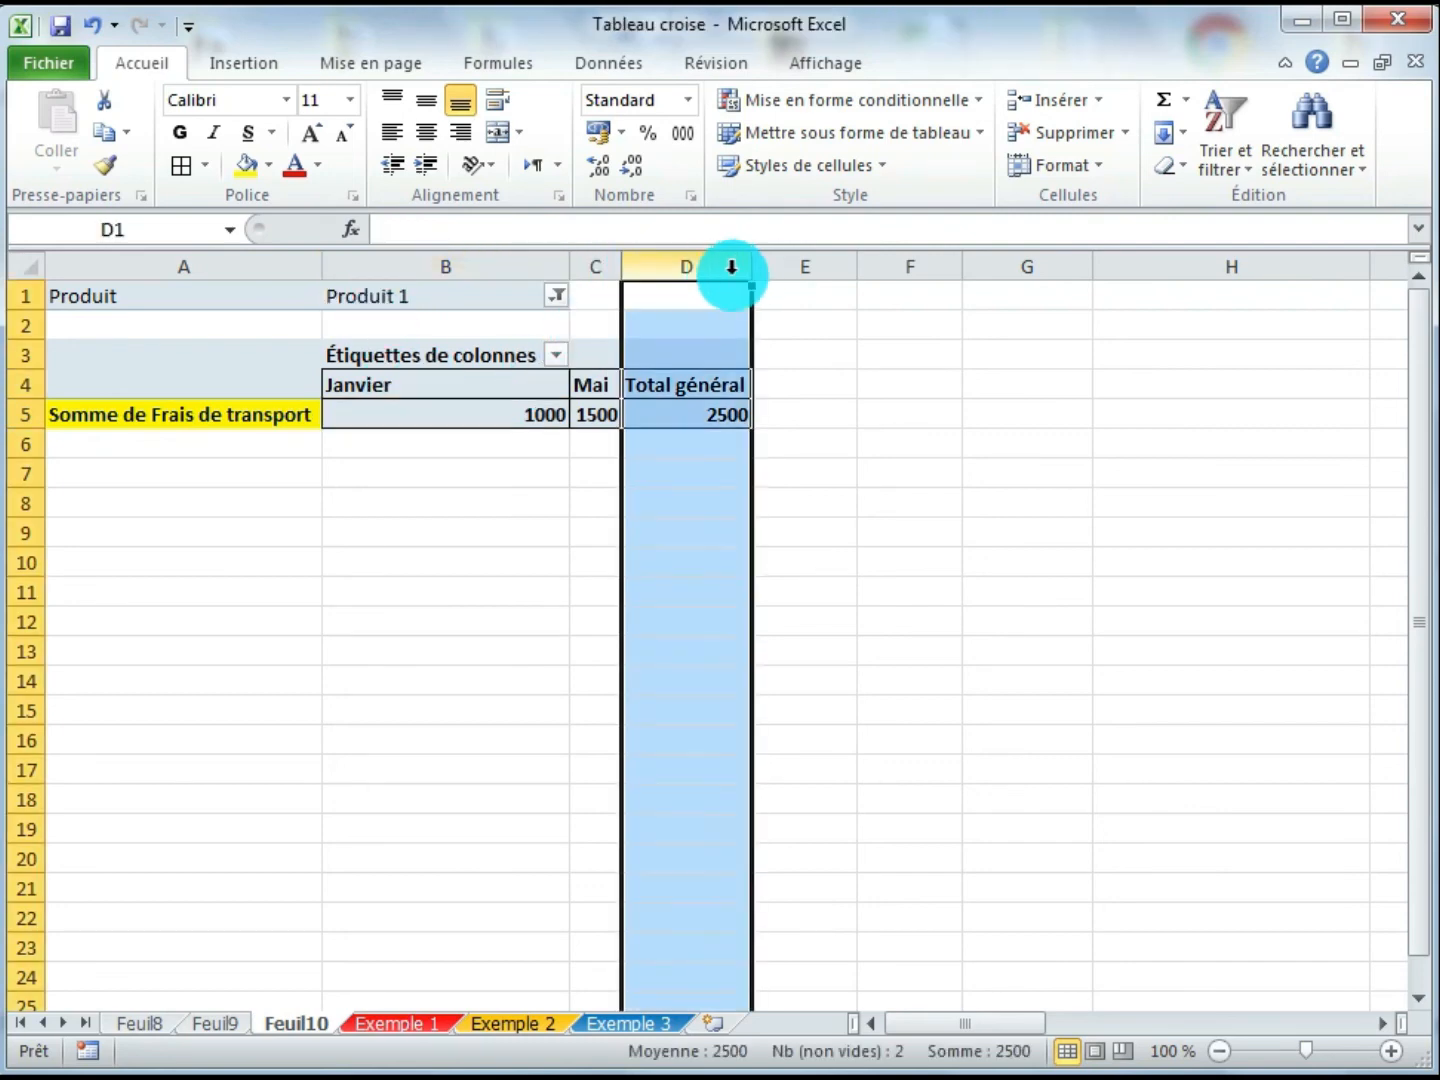
pyautogui.moveTo(625, 266); pyautogui.dragTo(723, 266)
pyautogui.click(646, 410)
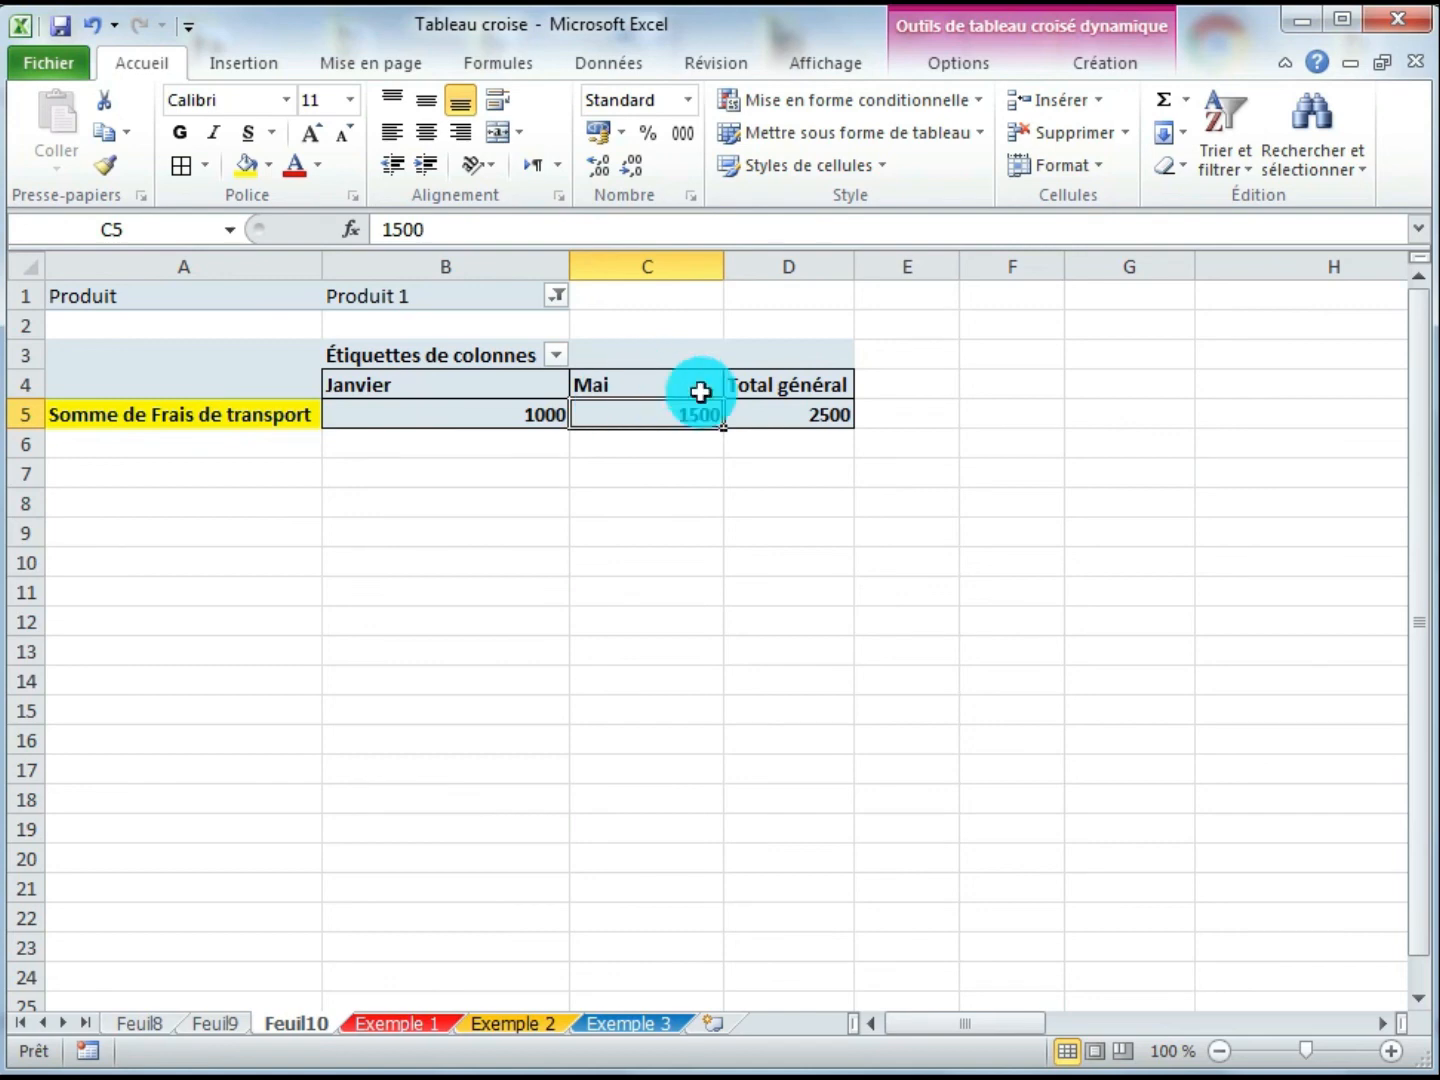
pyautogui.click(826, 415)
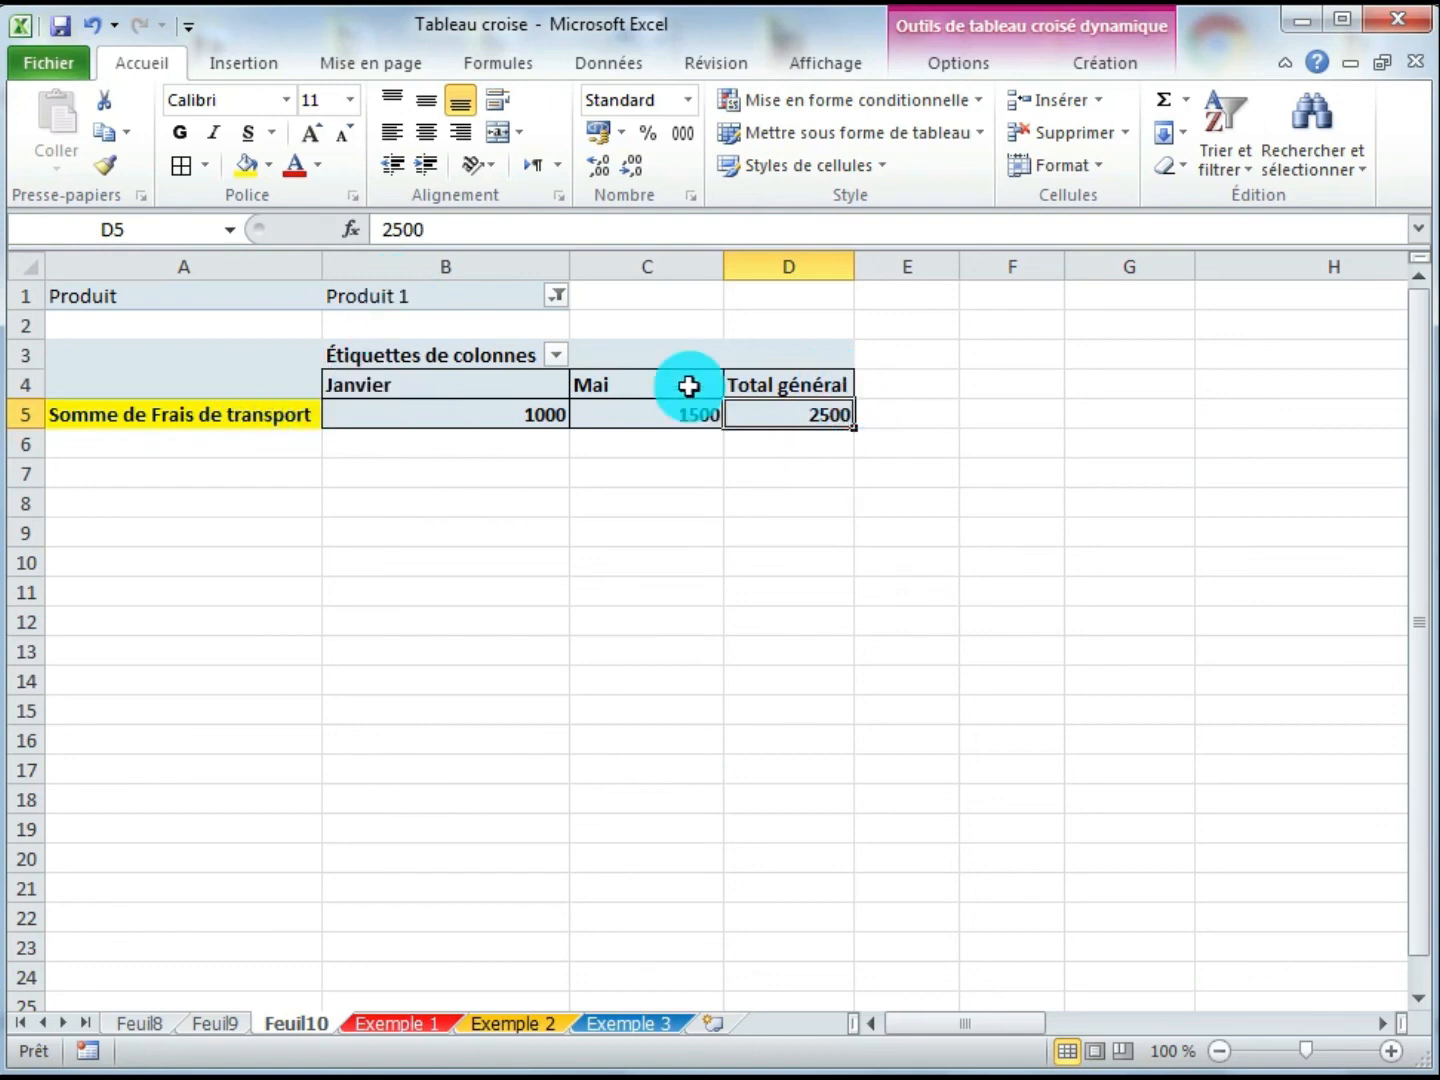
# - Change the Produit filter to Produit 3
pyautogui.click(555, 296)
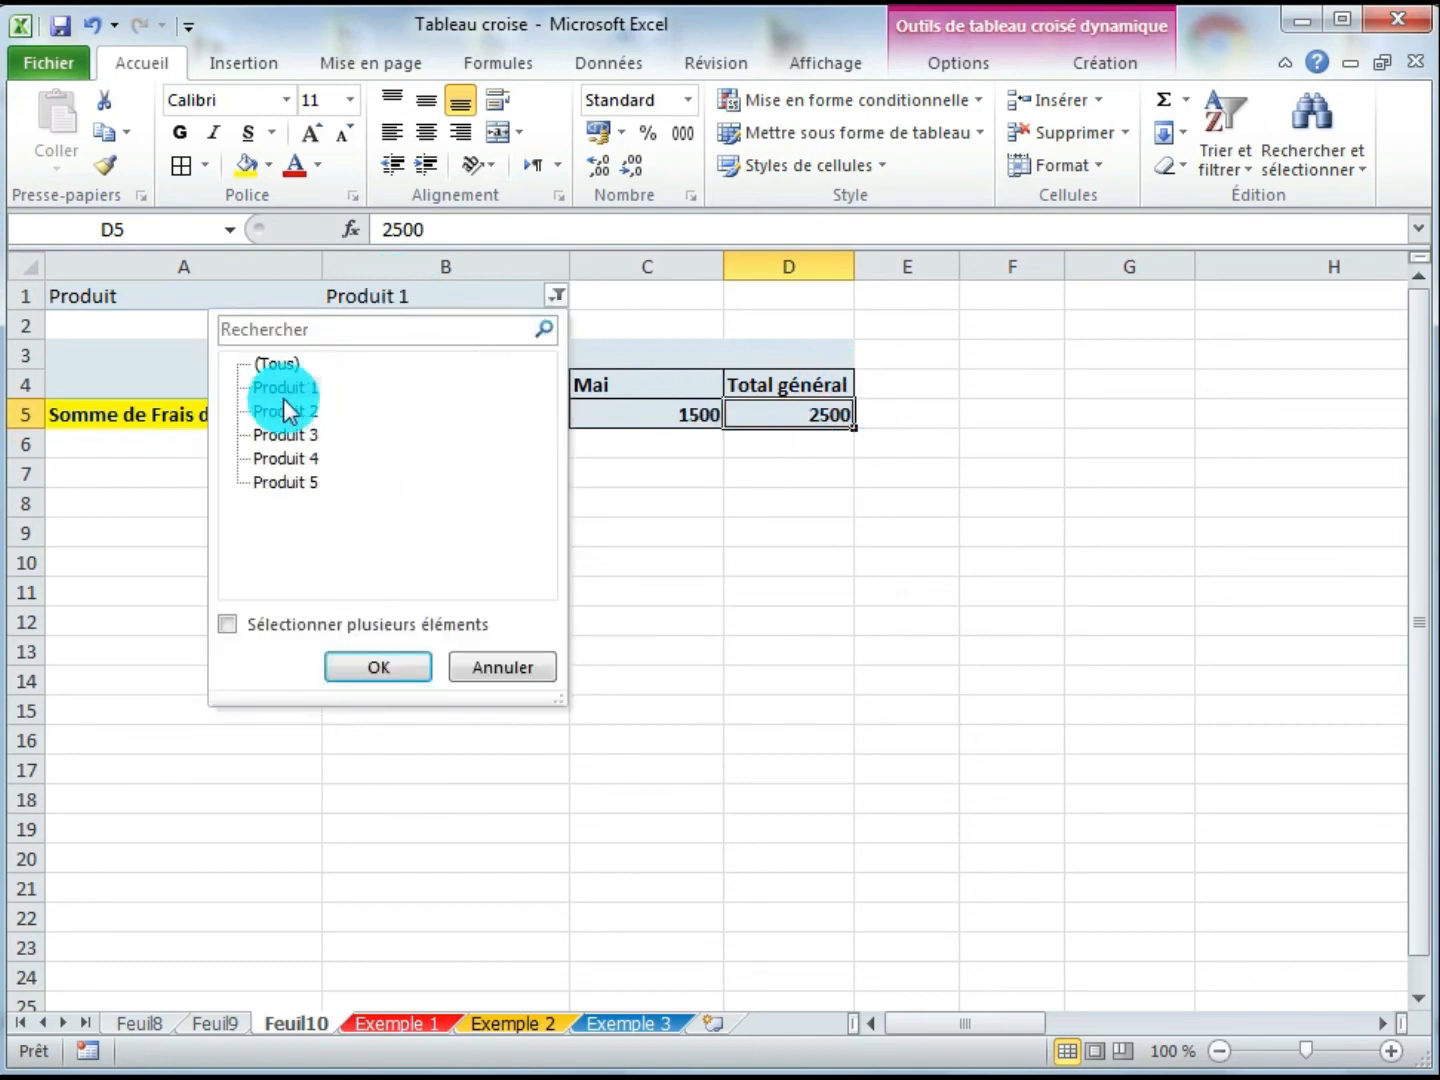
pyautogui.click(289, 437)
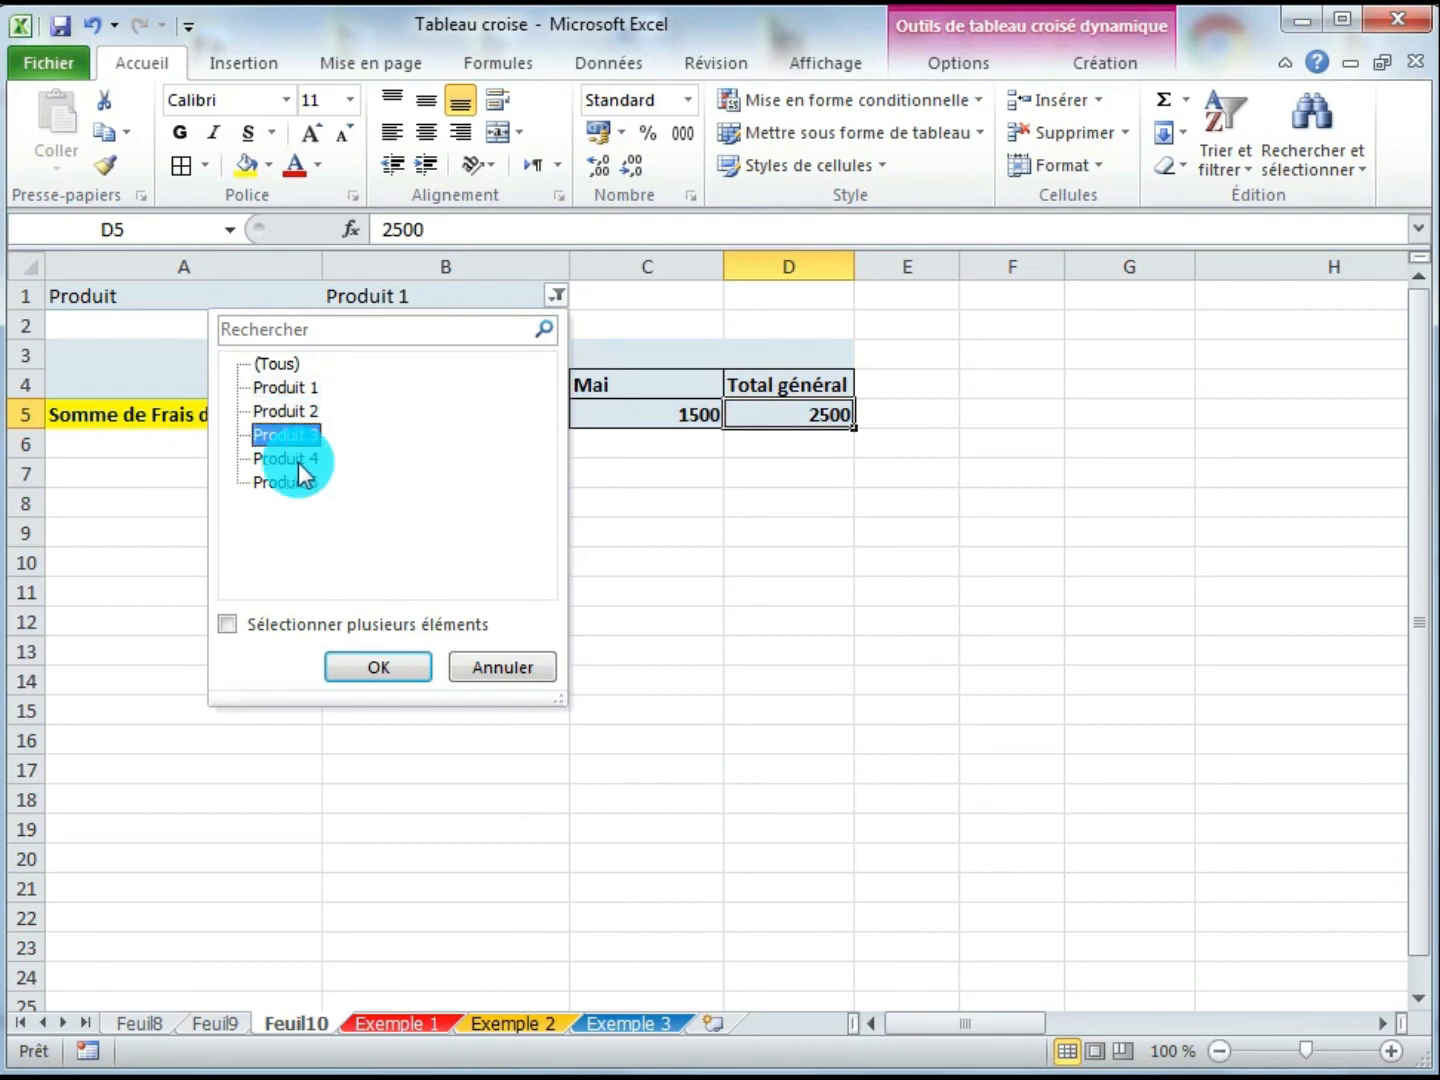
pyautogui.click(368, 667)
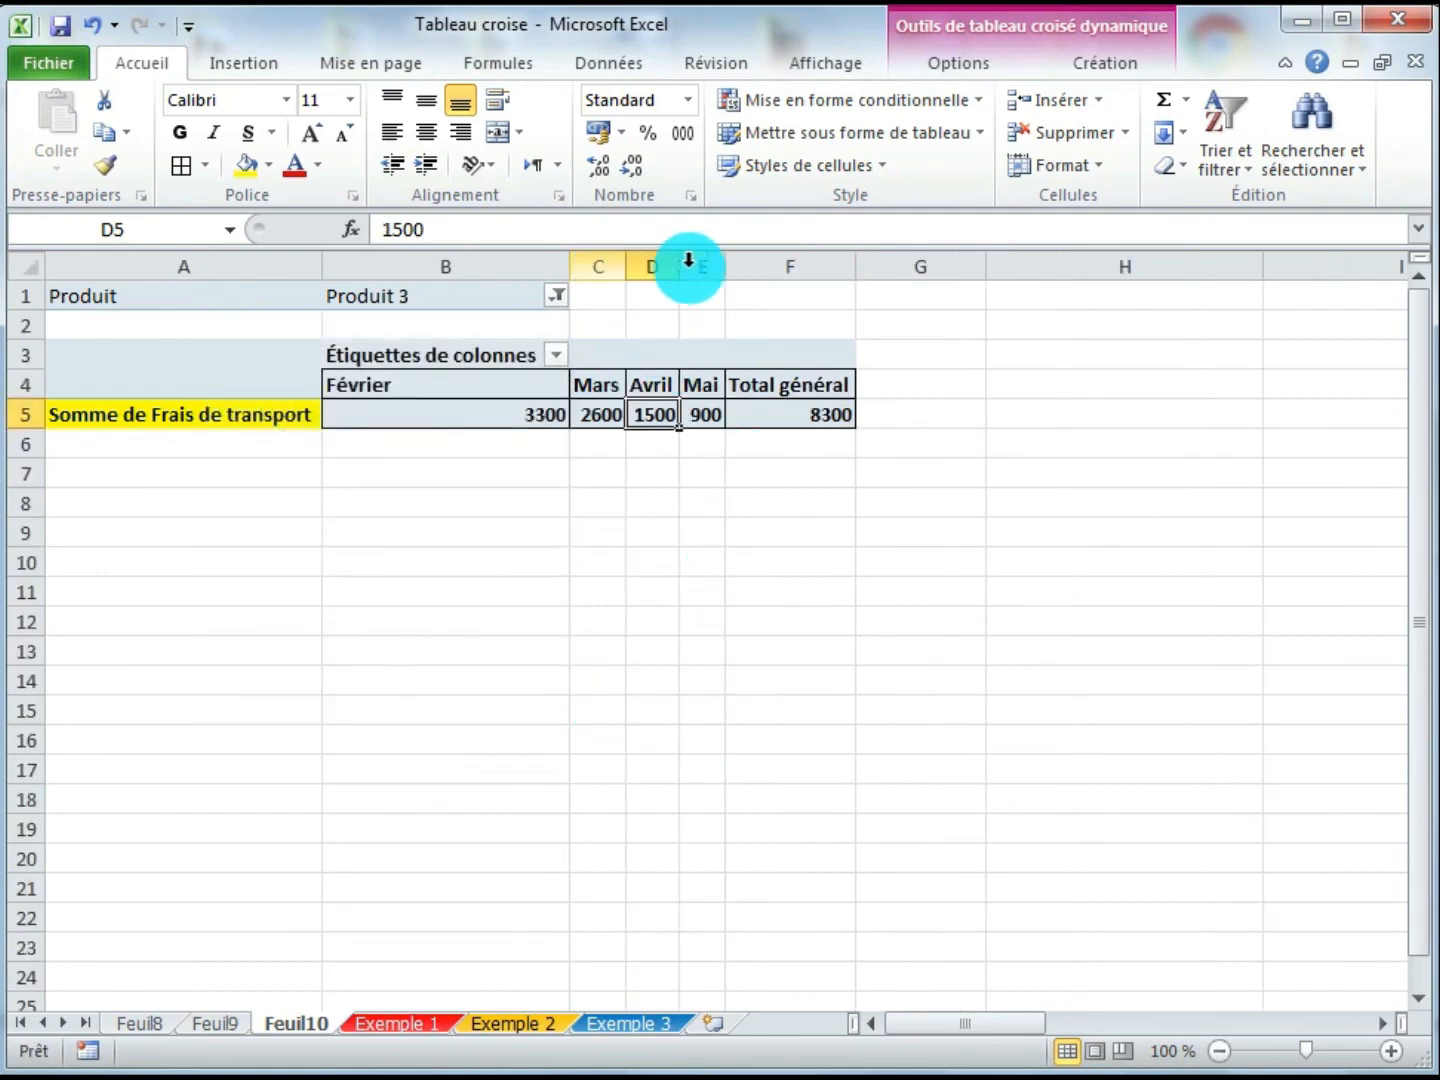
# - Widen the month and total columns C through F equally and check each Produit 3 transport value
pyautogui.moveTo(599, 266); pyautogui.dragTo(943, 282)
pyautogui.click(831, 589)
pyautogui.click(623, 418)
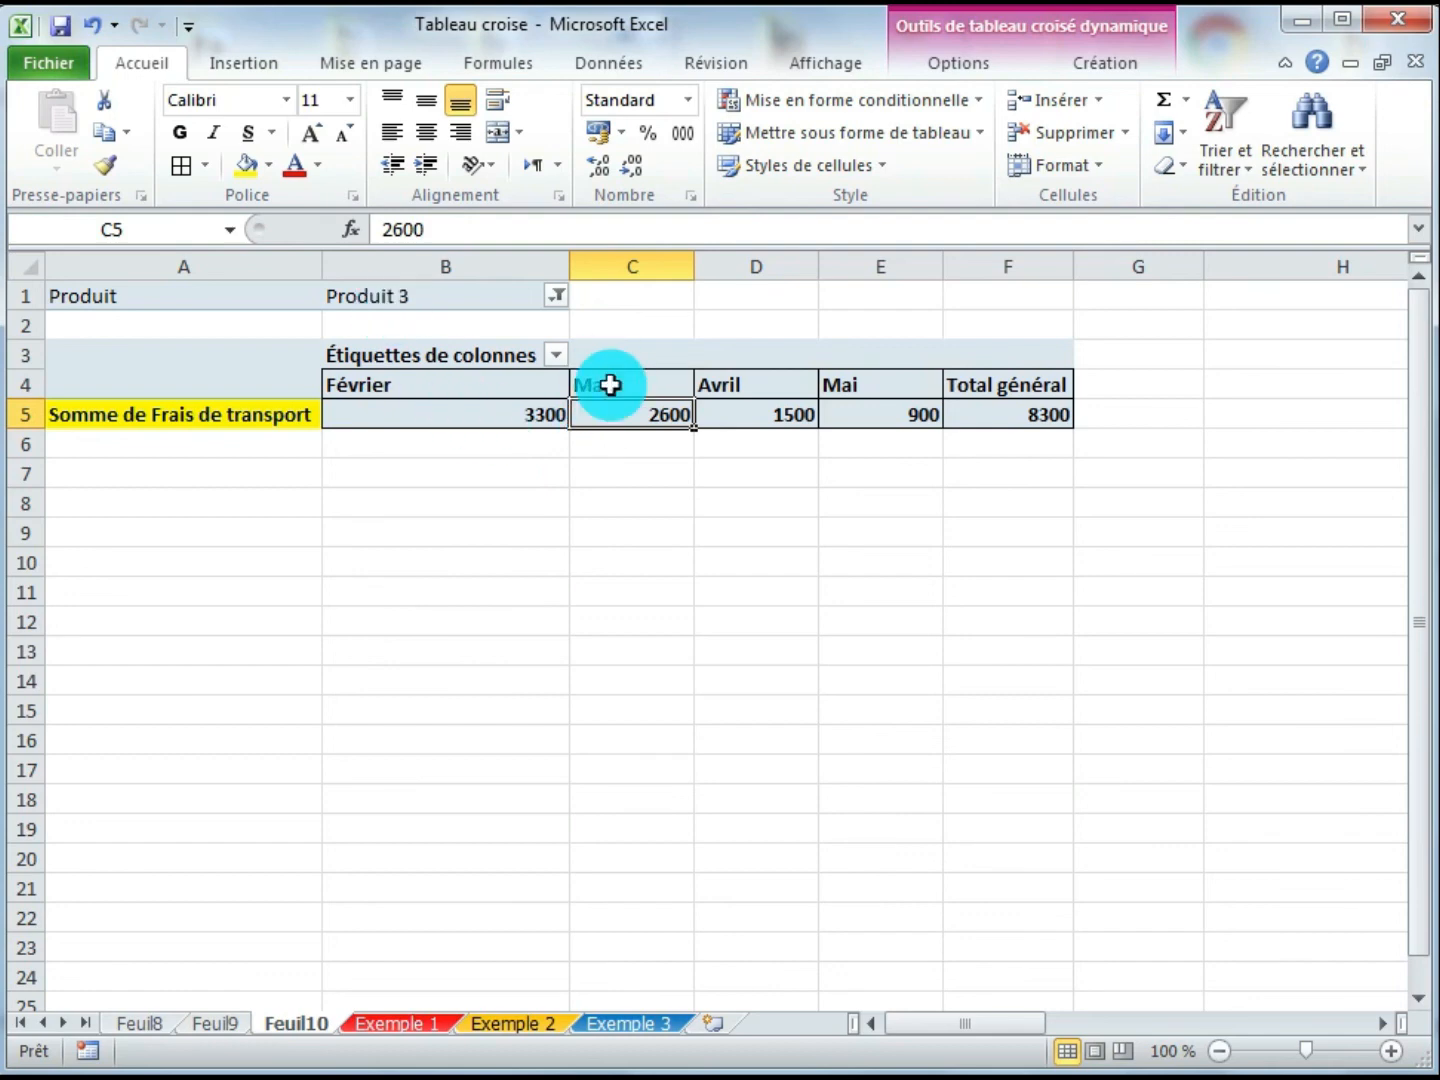
pyautogui.click(769, 415)
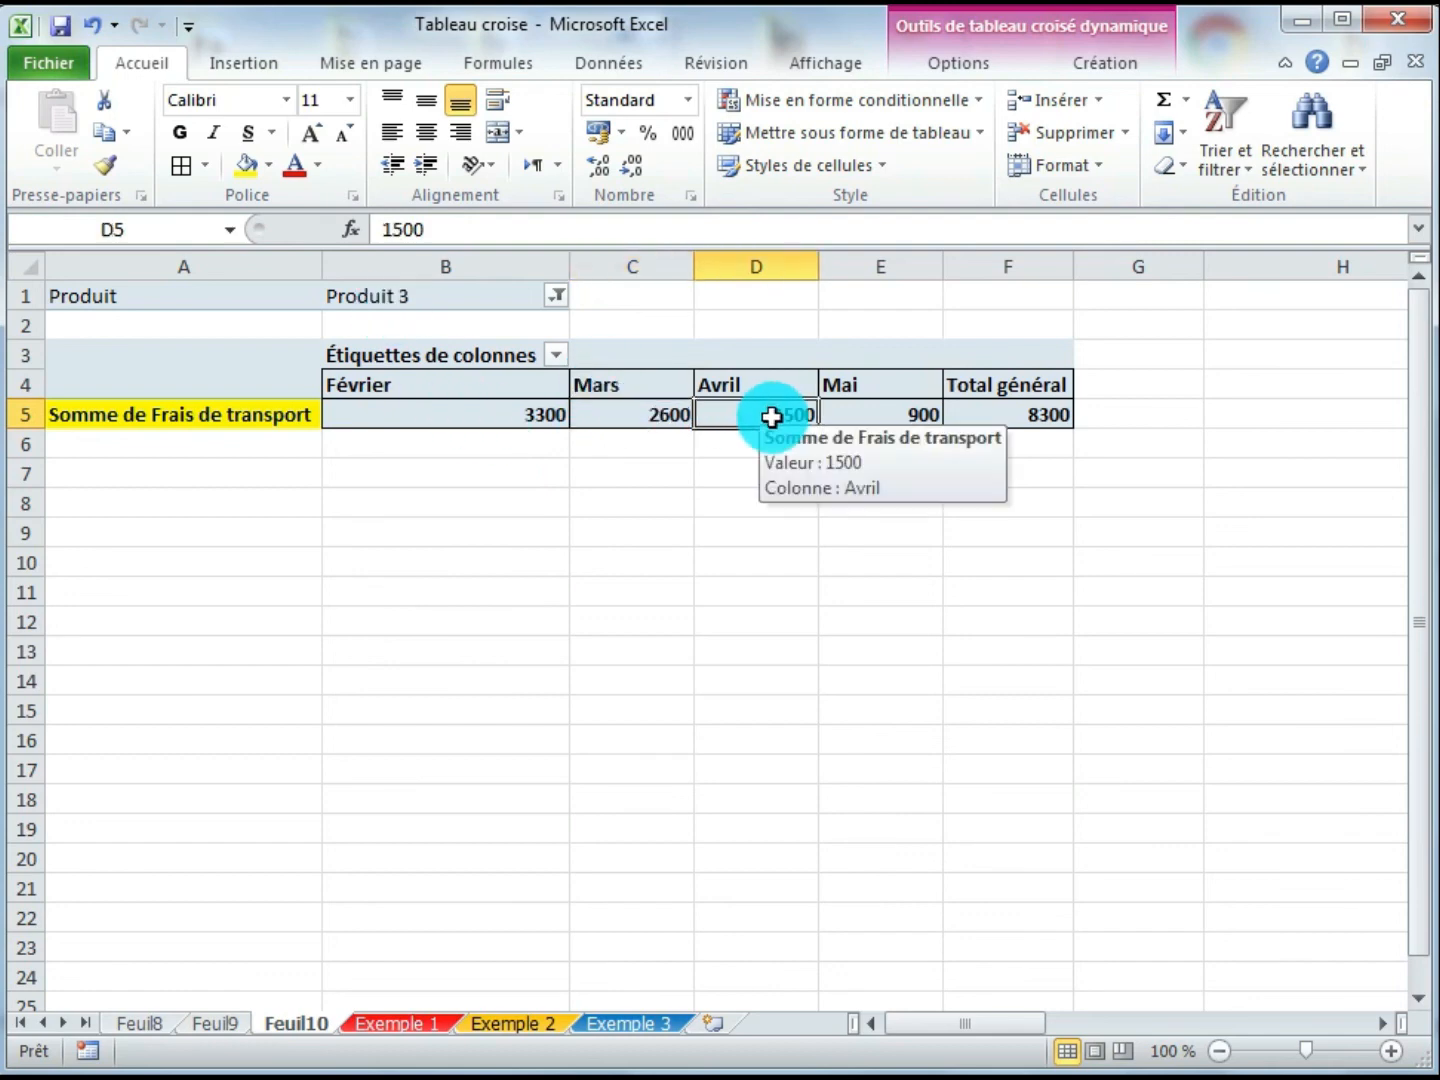
pyautogui.click(877, 421)
pyautogui.click(1028, 415)
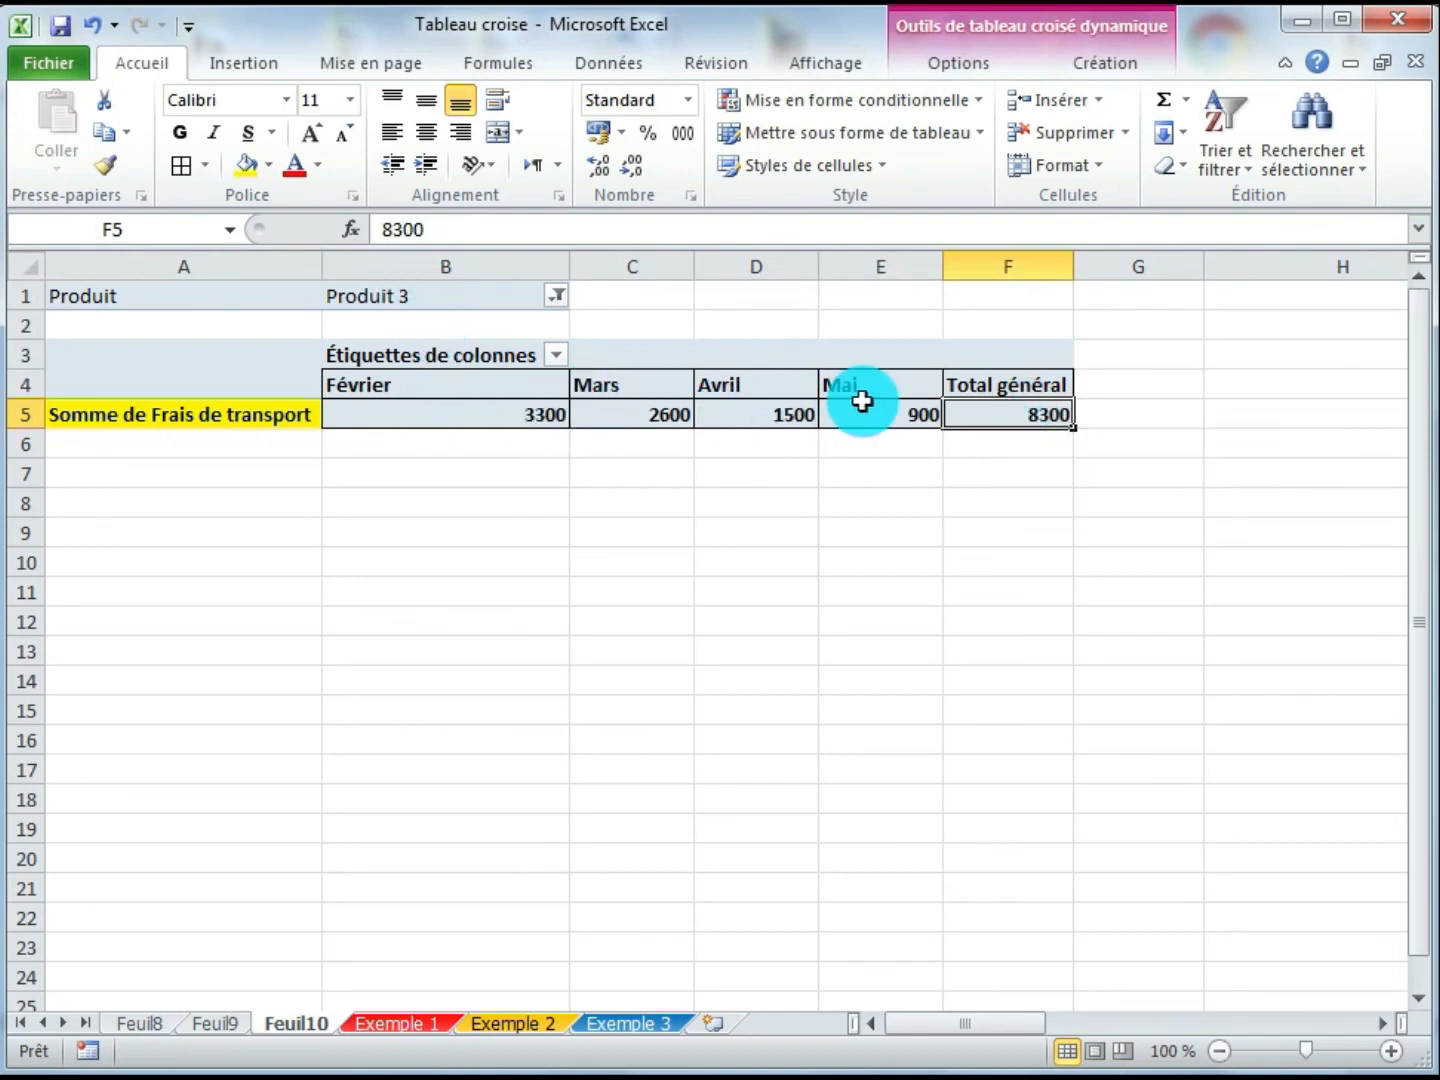
# - Change the Produit filter to Produit 5
pyautogui.click(555, 299)
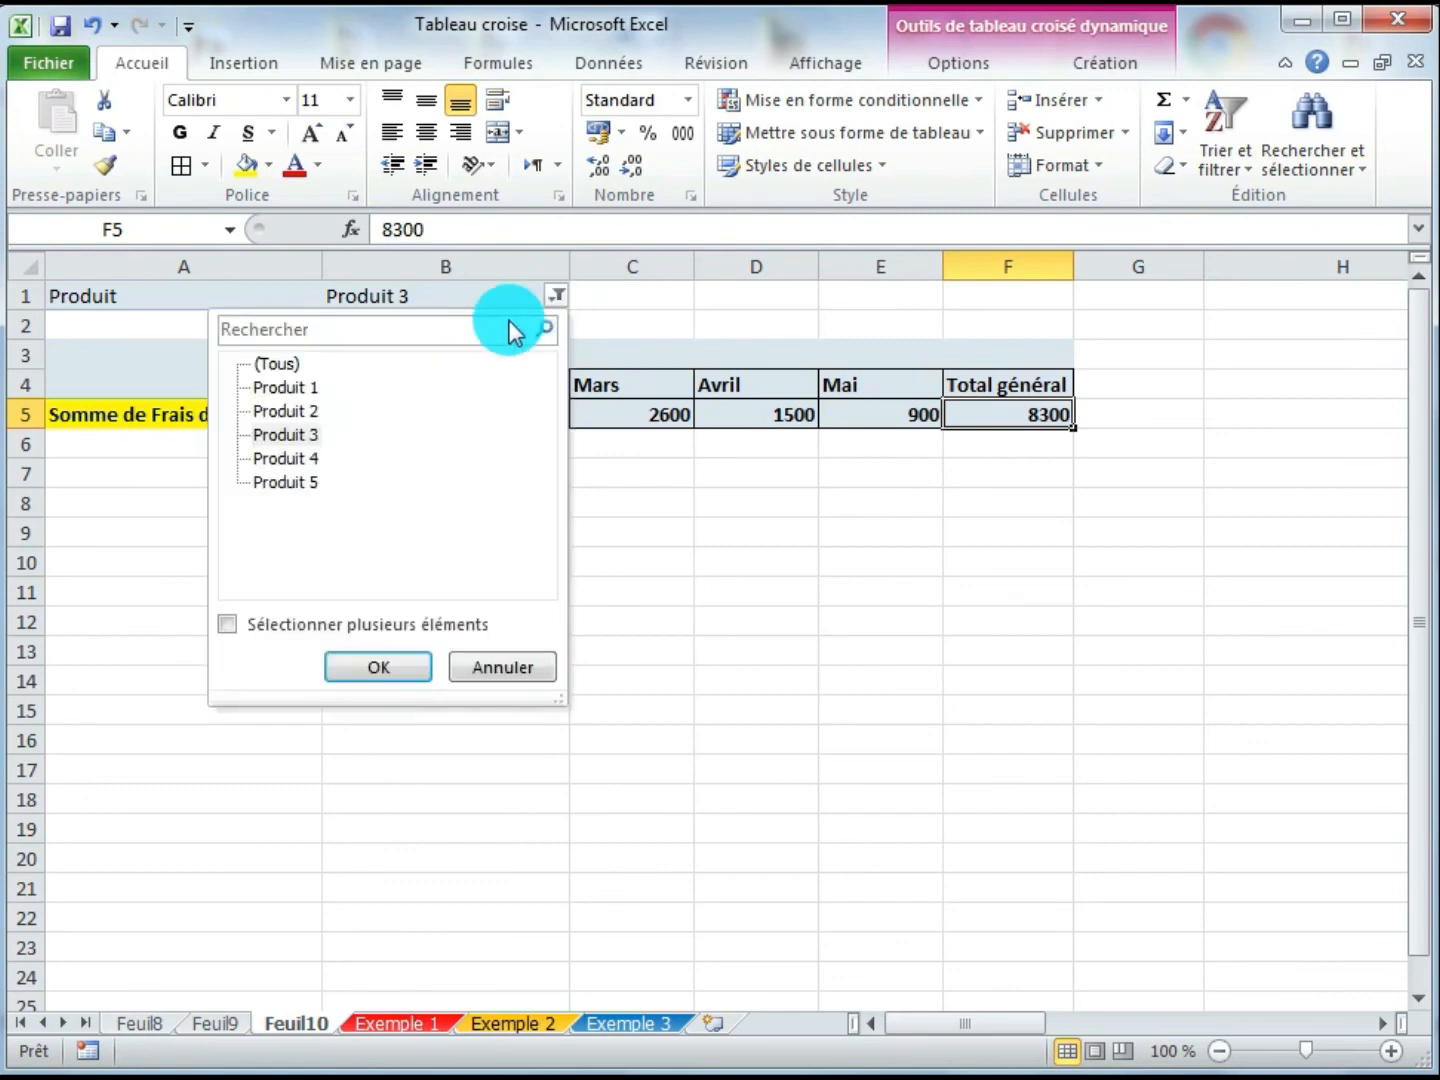
pyautogui.click(288, 483)
pyautogui.click(375, 668)
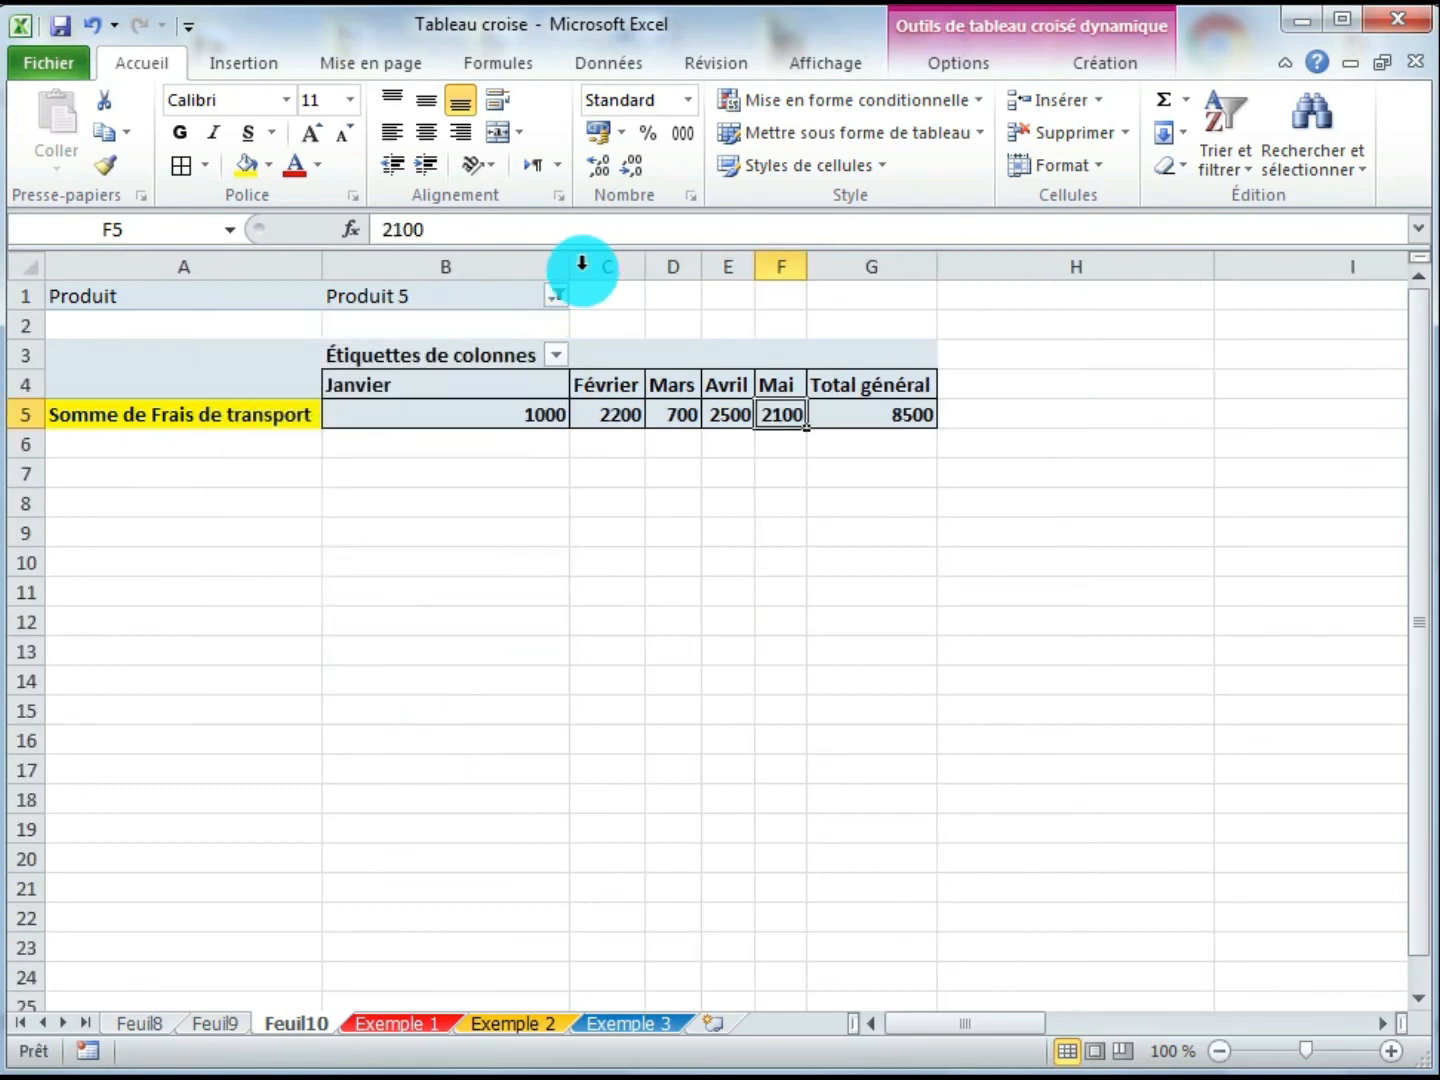
# - Reset the Produit filter to (Tous) to show all products
pyautogui.click(558, 296)
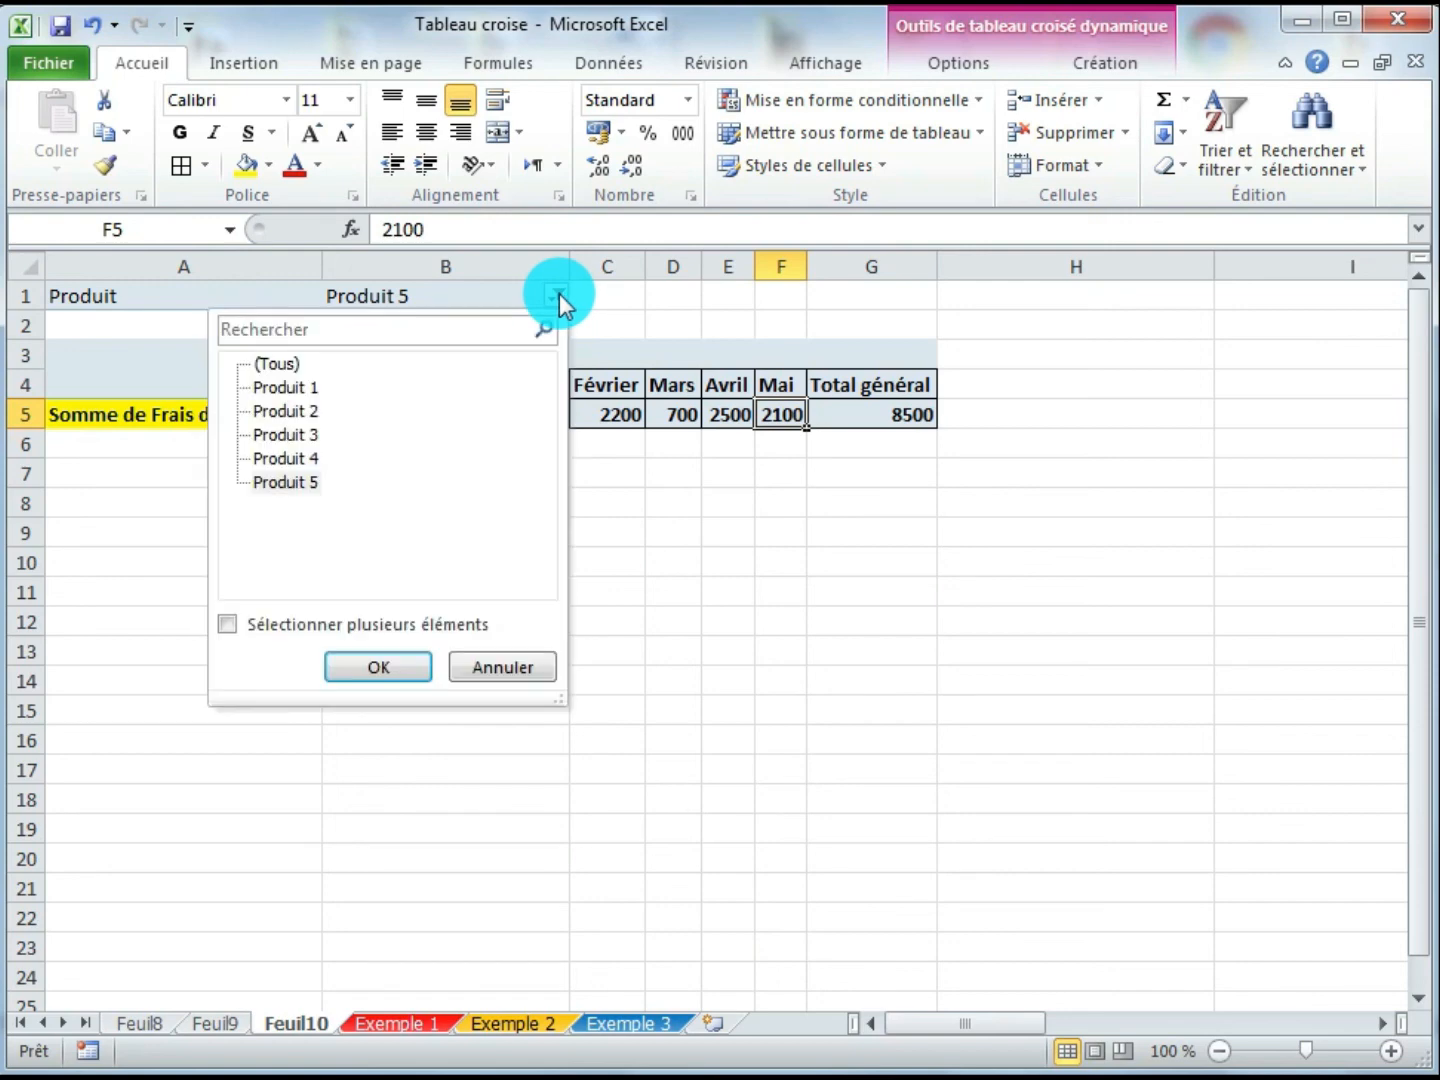
pyautogui.click(280, 364)
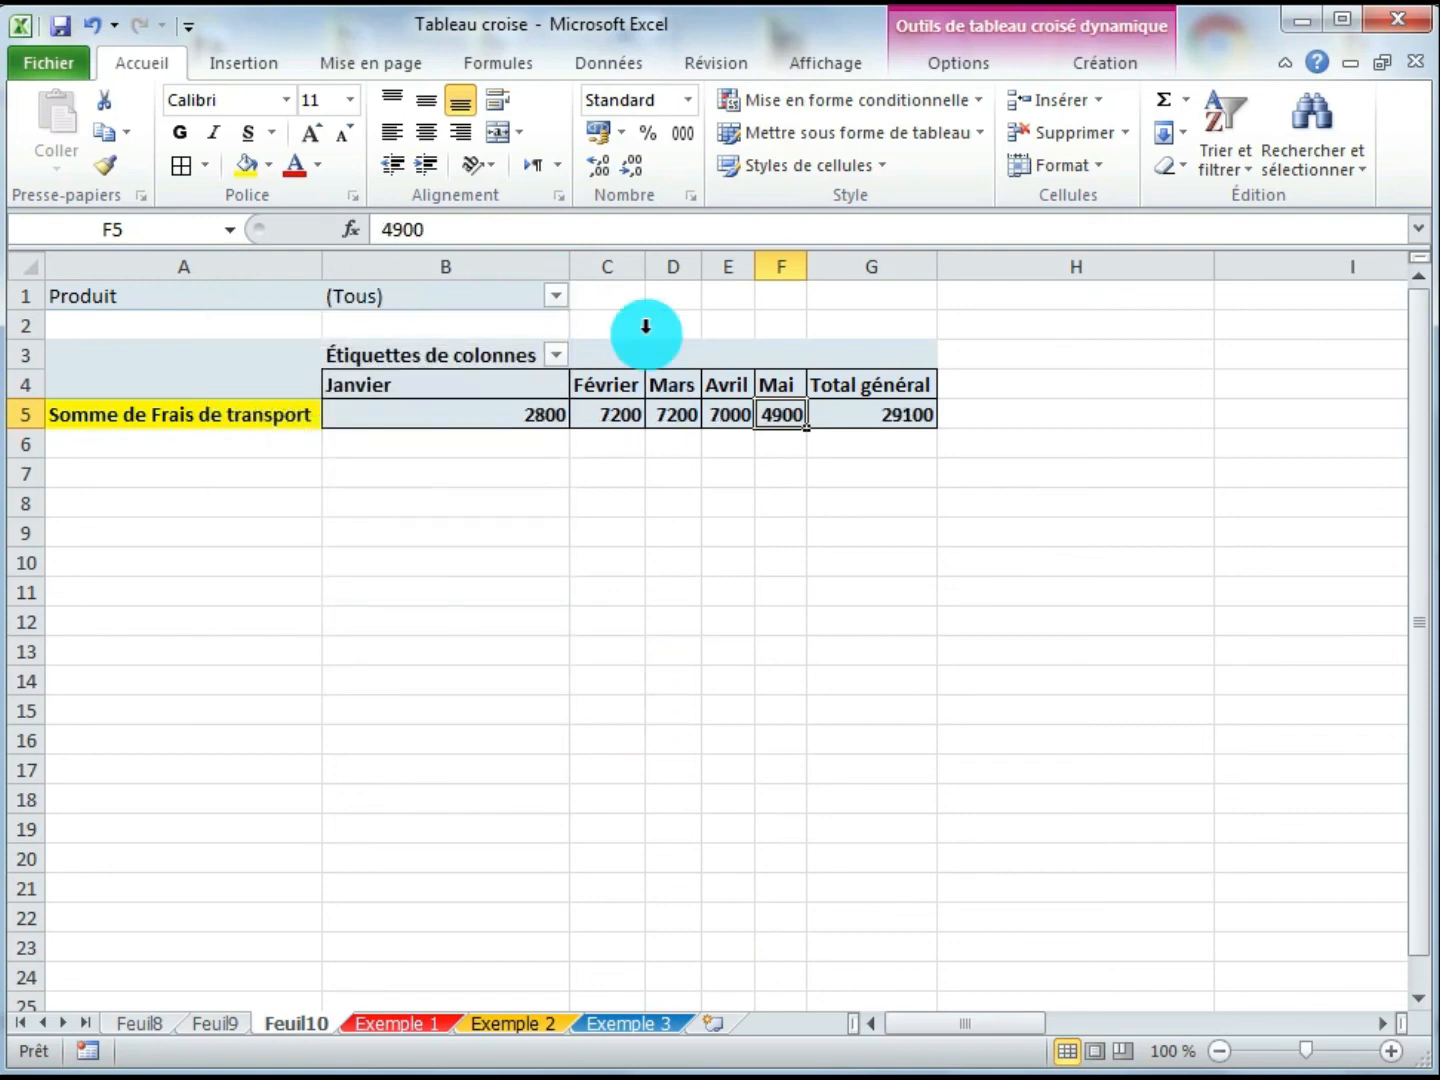
# - Widen the month columns C through F of the unfiltered pivot to an equal width
pyautogui.moveTo(630, 264); pyautogui.dragTo(873, 273)
pyautogui.click(650, 419)
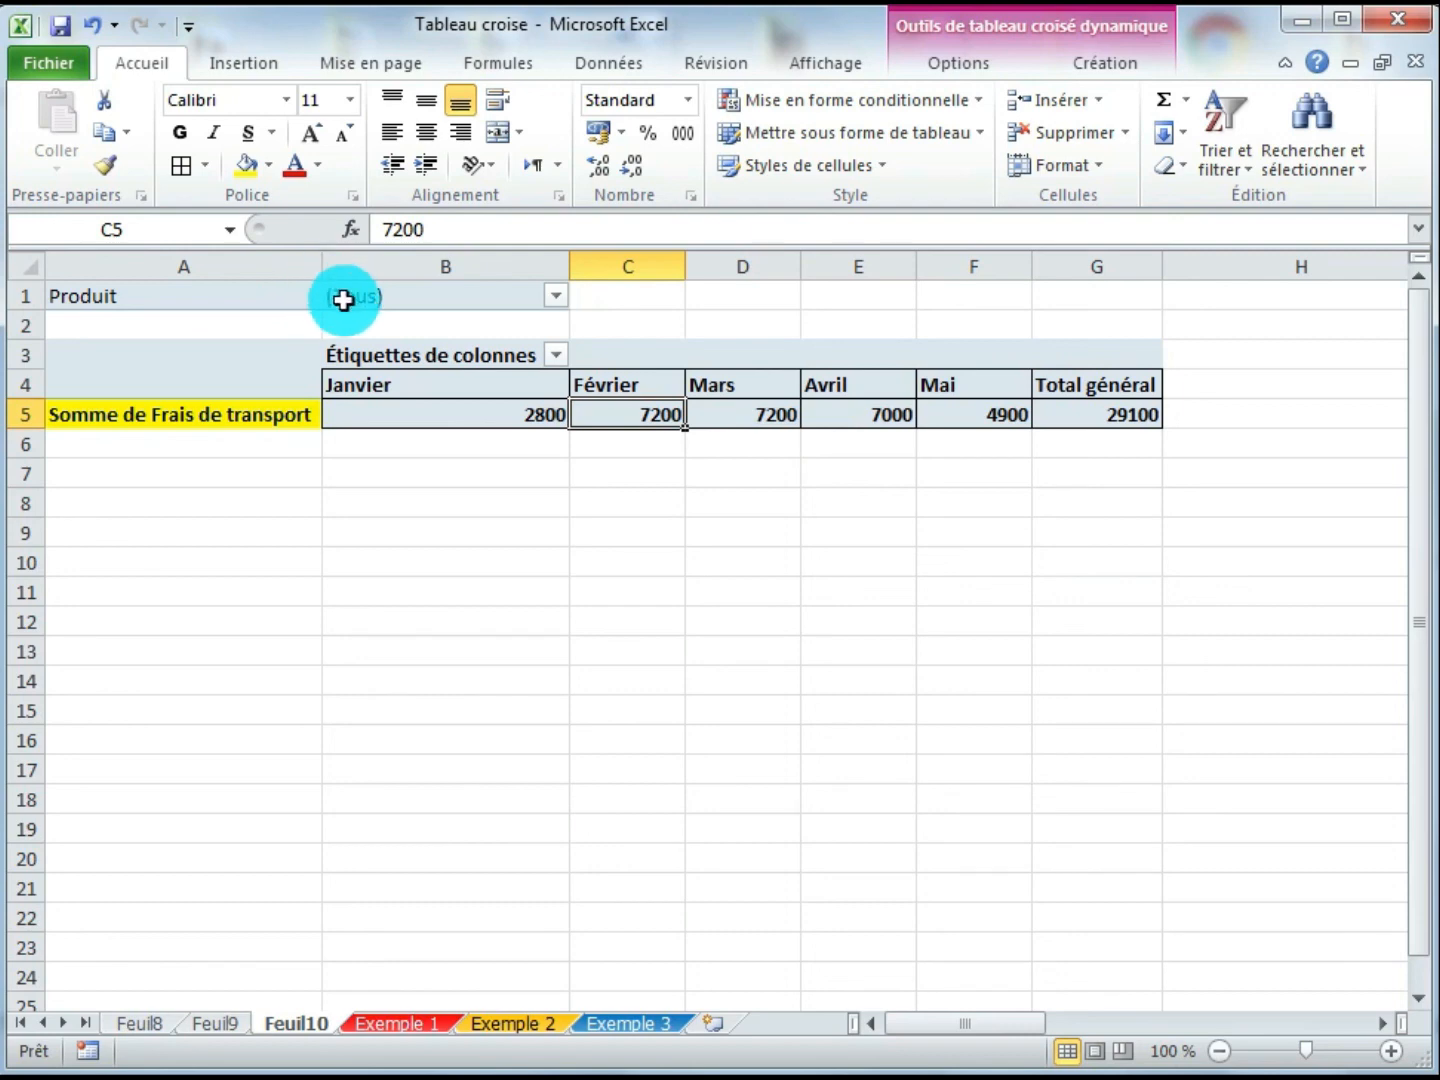
pyautogui.click(737, 419)
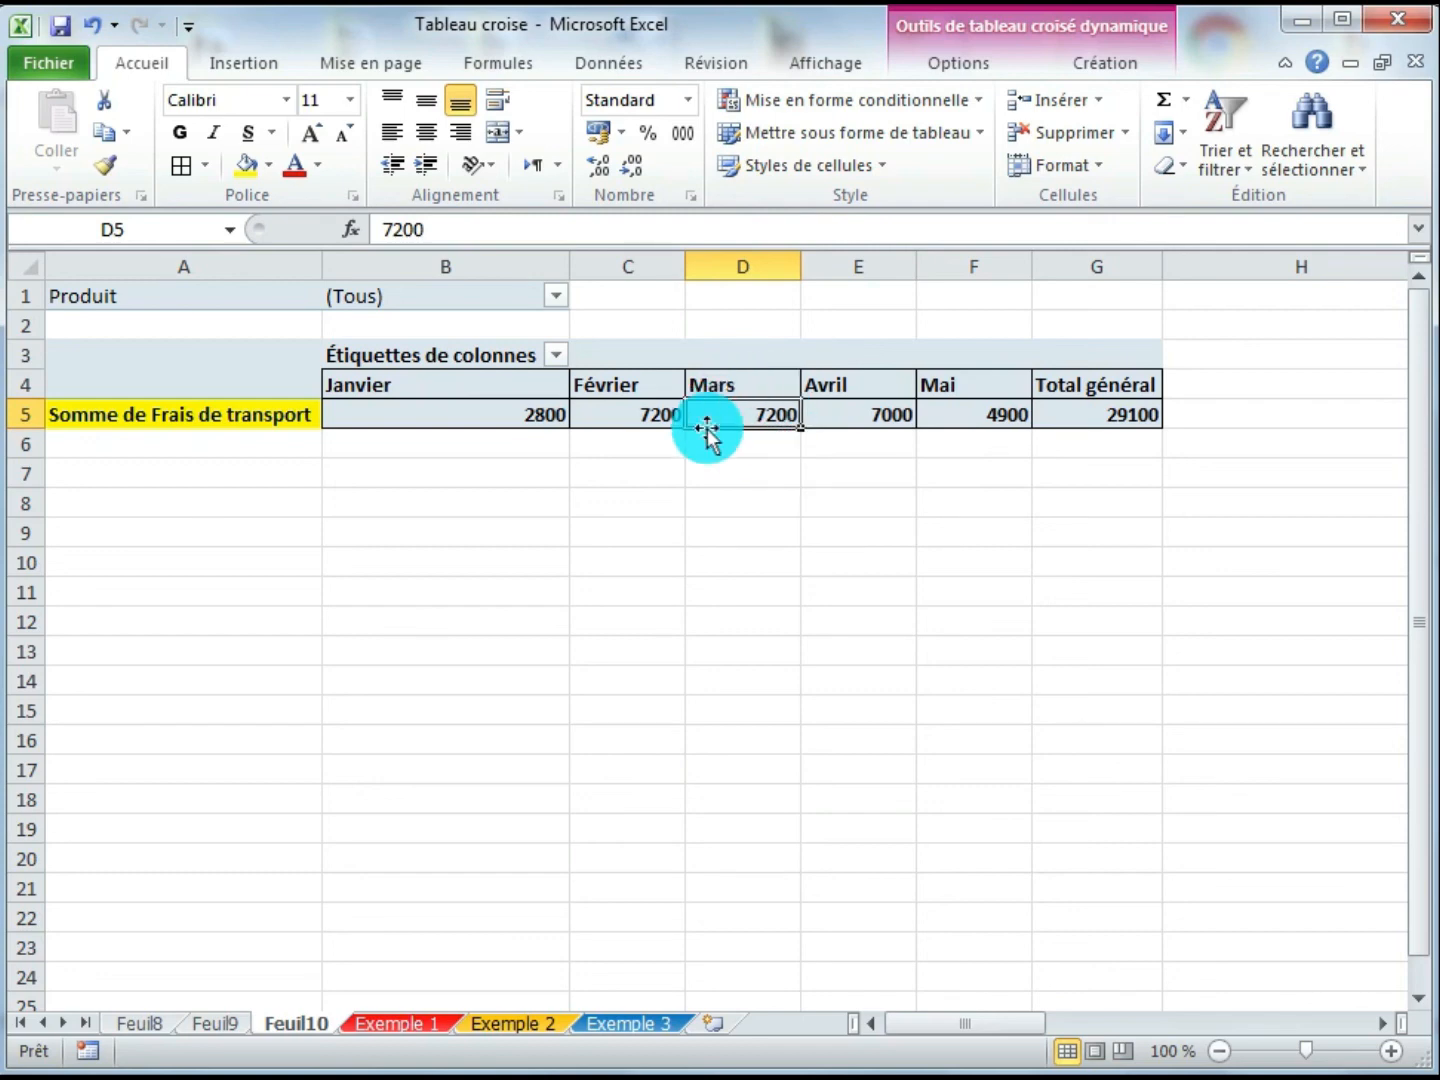
pyautogui.click(1117, 412)
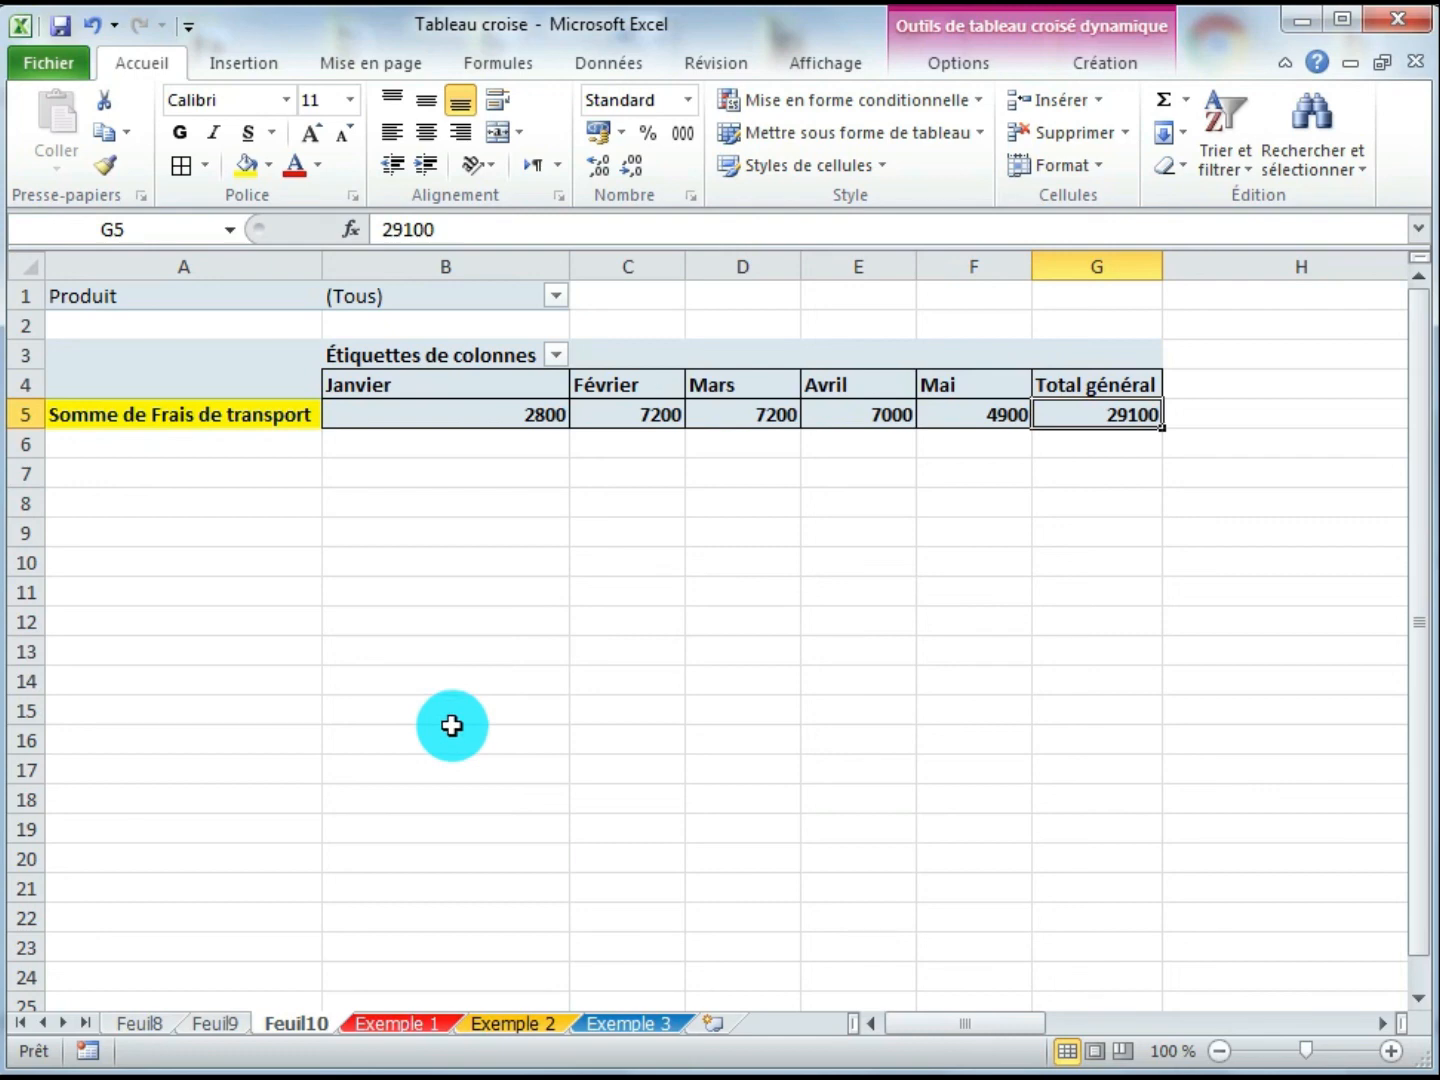
# - Review the transport costs in the Exemple 1 source table, then return to the pivot sheet
pyautogui.click(395, 1022)
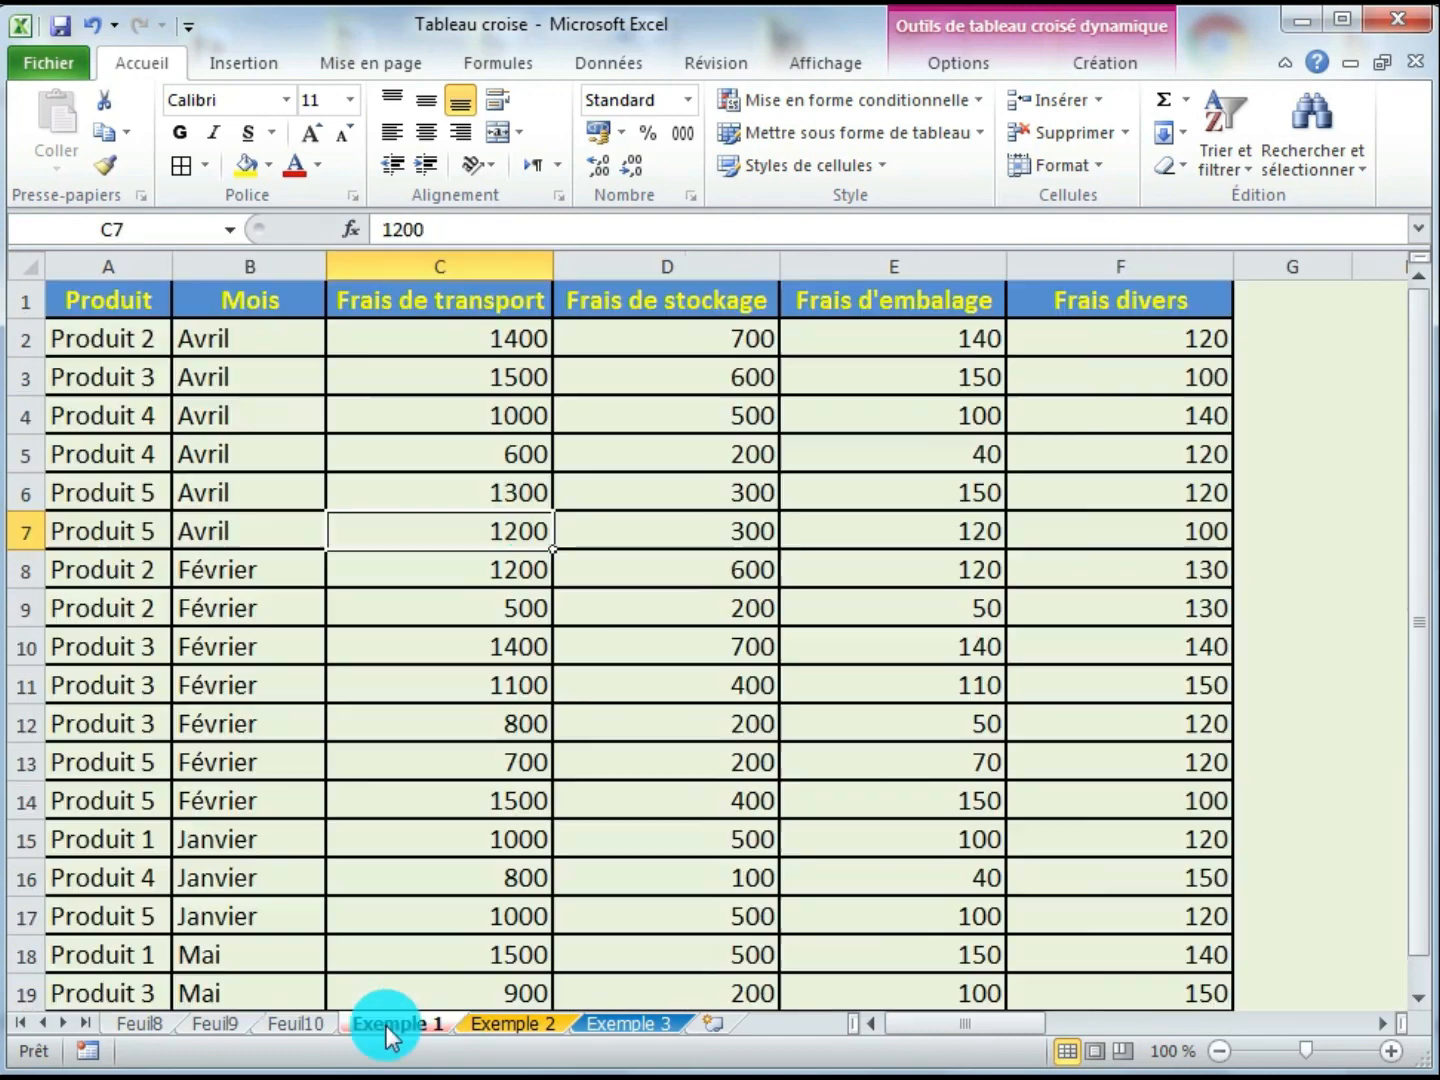
pyautogui.click(315, 647)
pyautogui.click(450, 594)
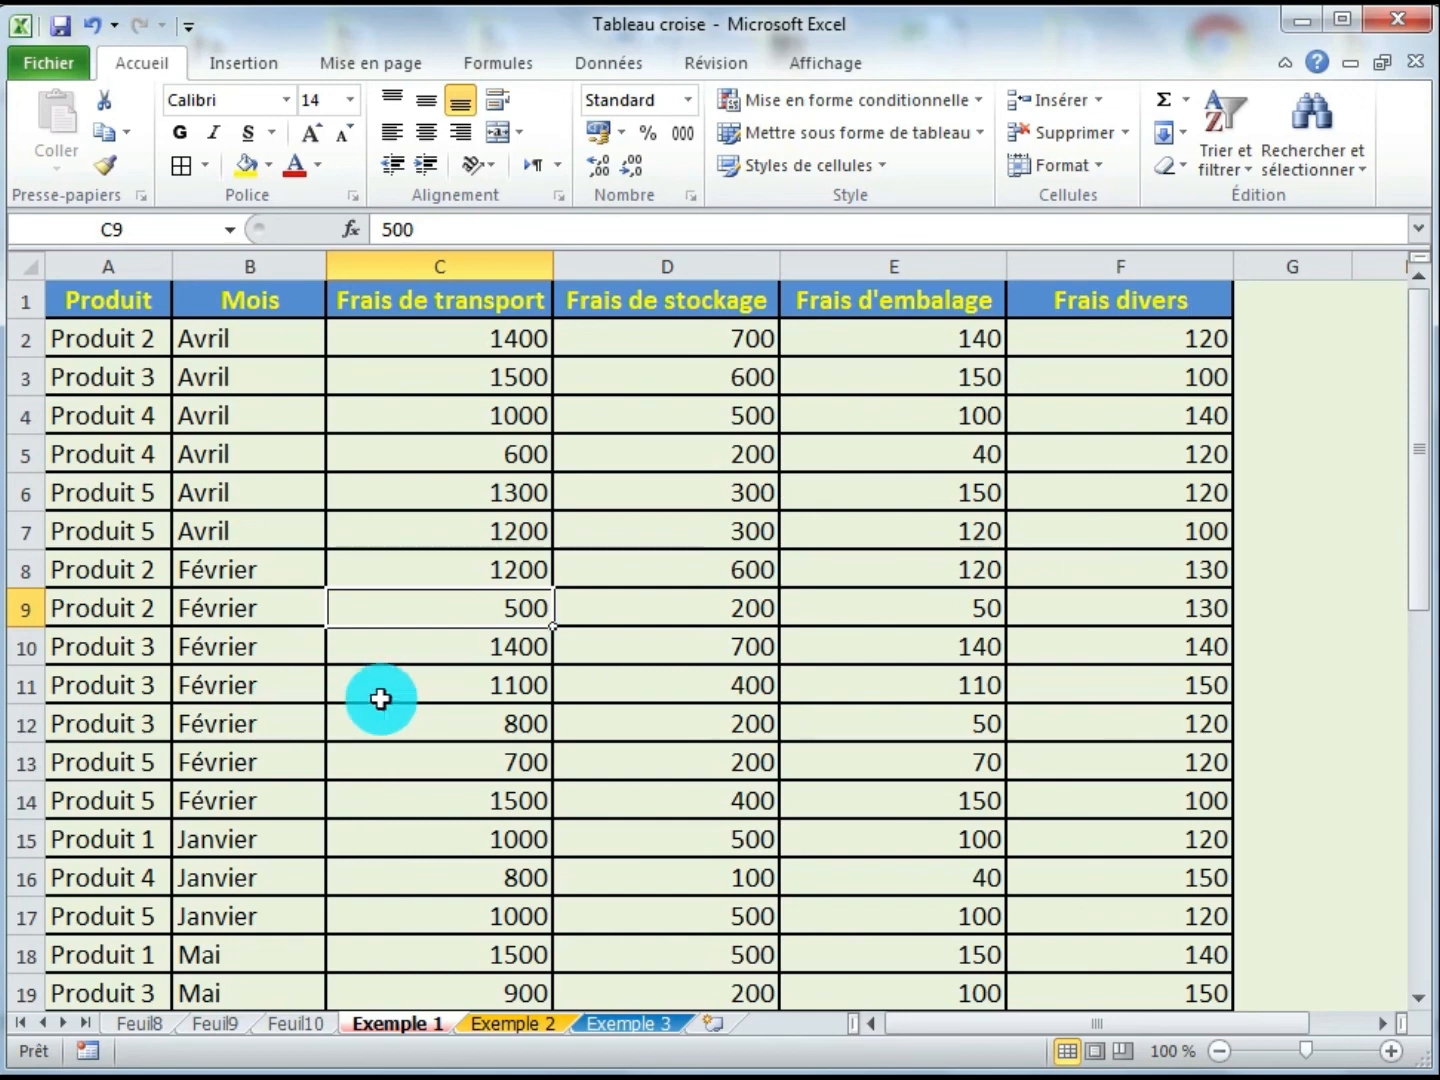
pyautogui.scroll(-2, 381, 690)
pyautogui.scroll(2, 382, 690)
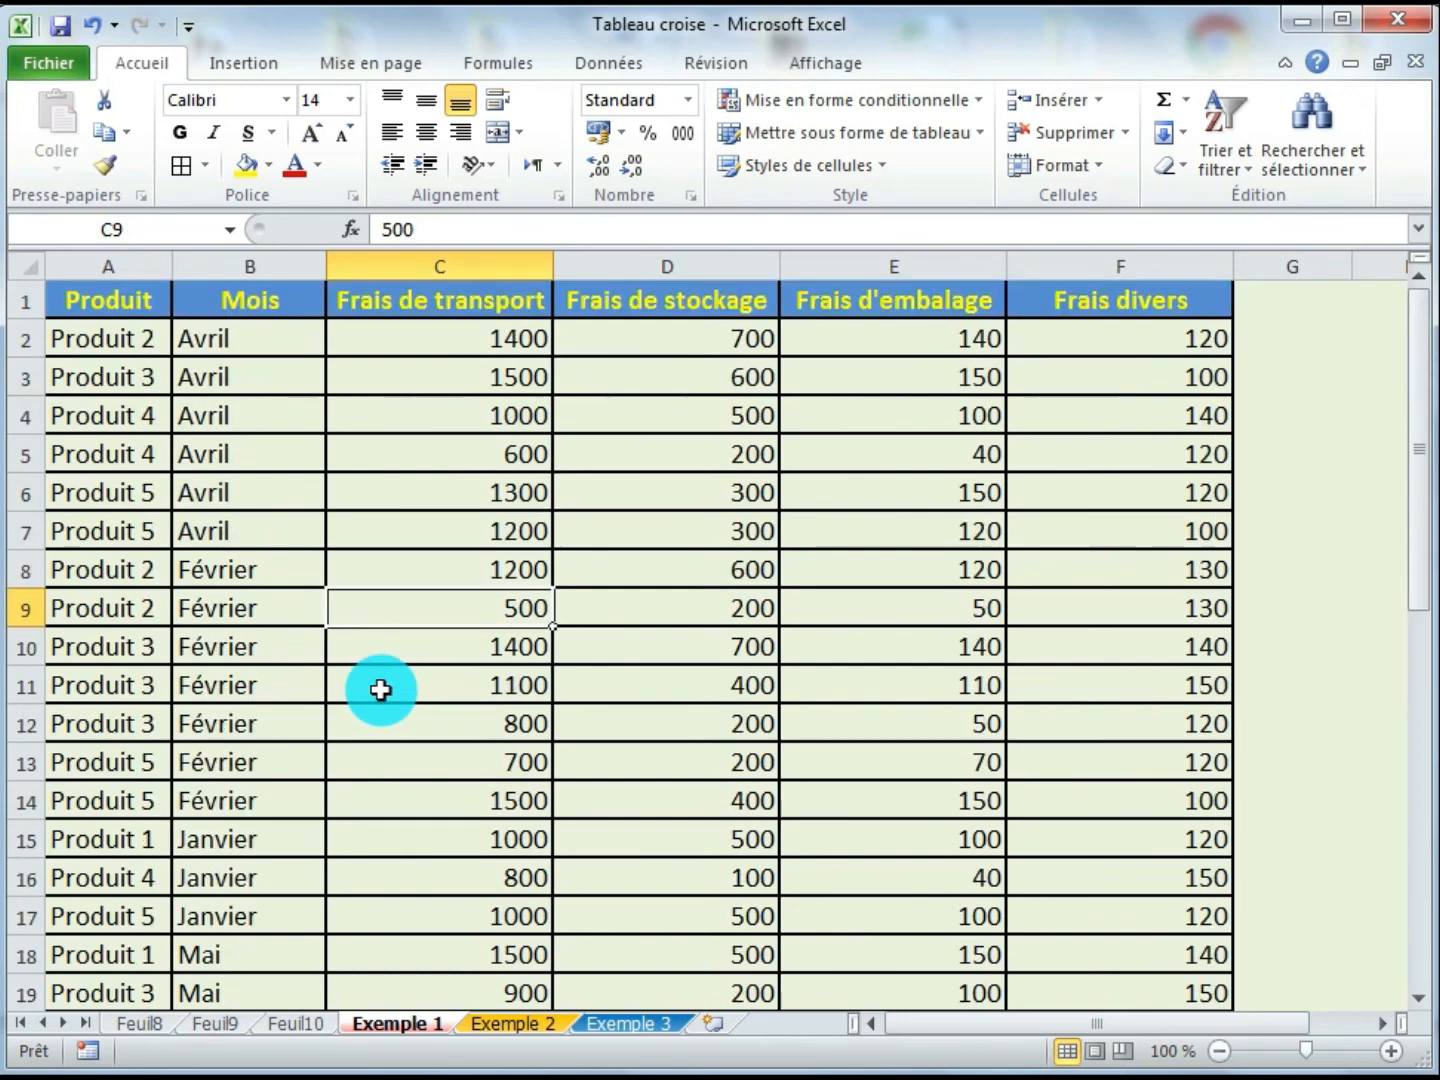
pyautogui.click(300, 1022)
pyautogui.click(479, 574)
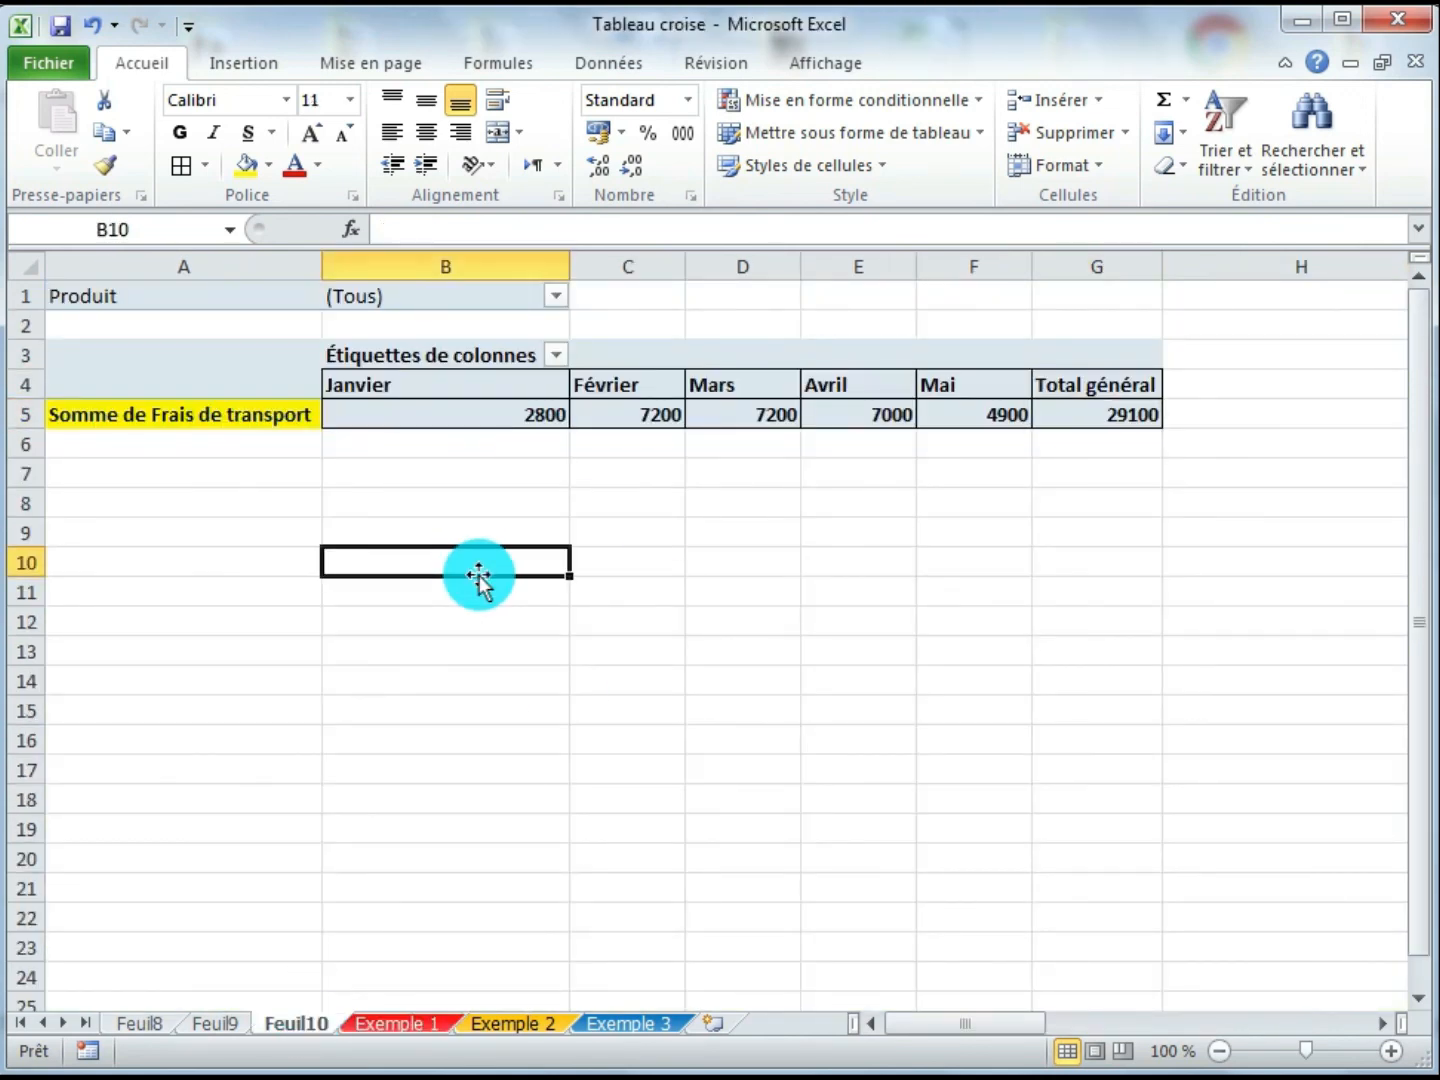
pyautogui.click(690, 626)
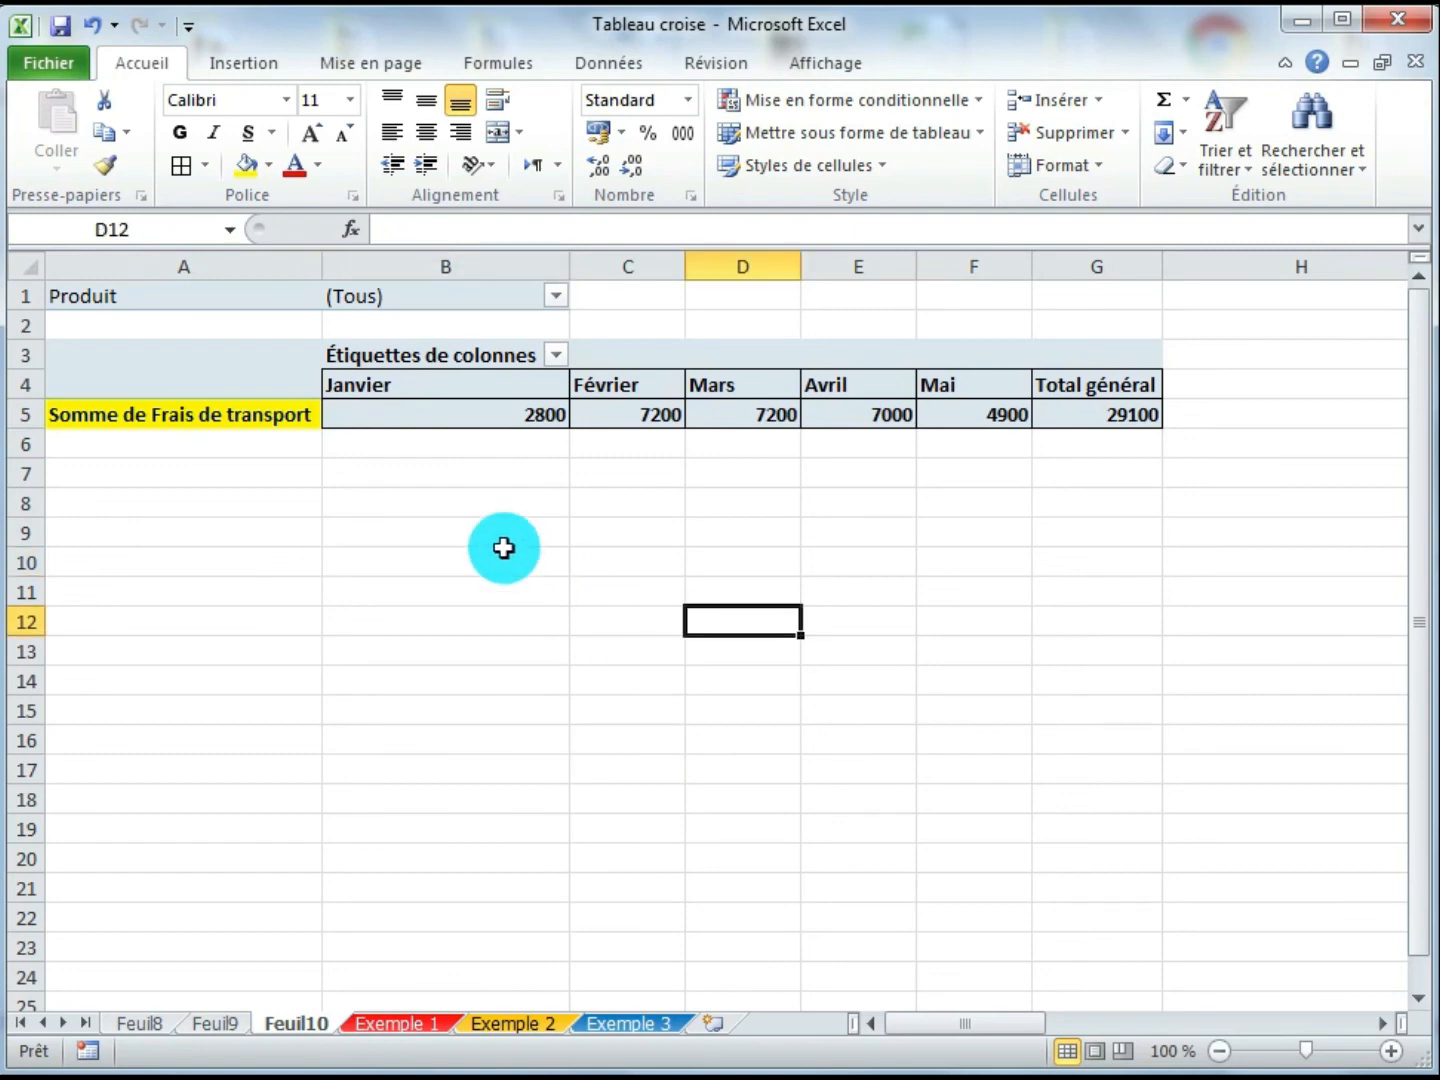